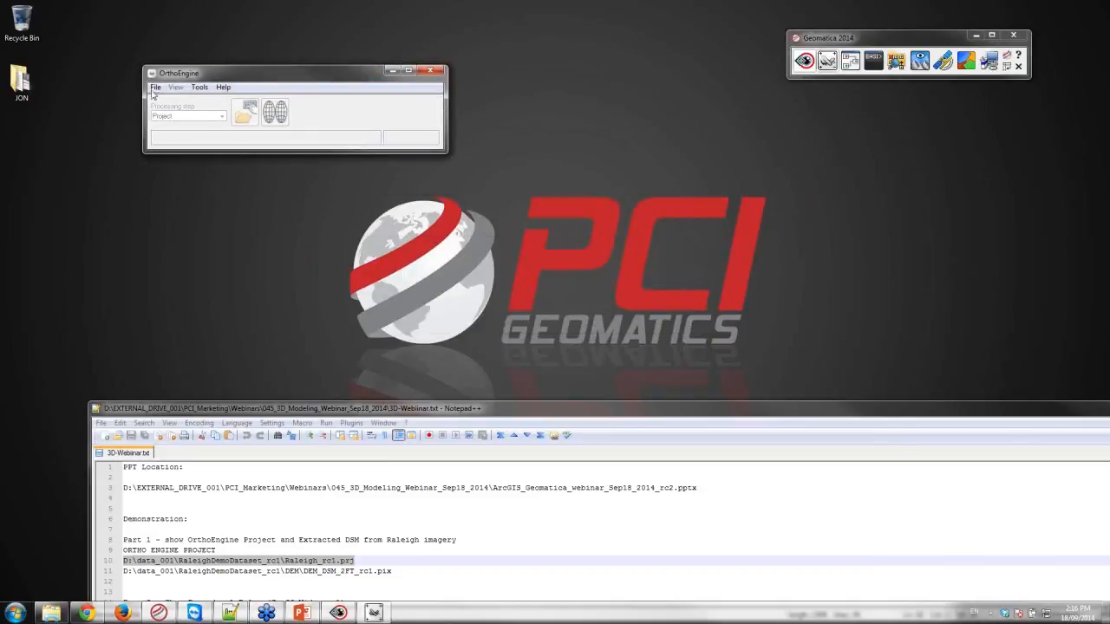
- Open the recent project Raleigh_rc1.prj and review its general project information
{"action": "left_click", "coordinate": [156, 88]}
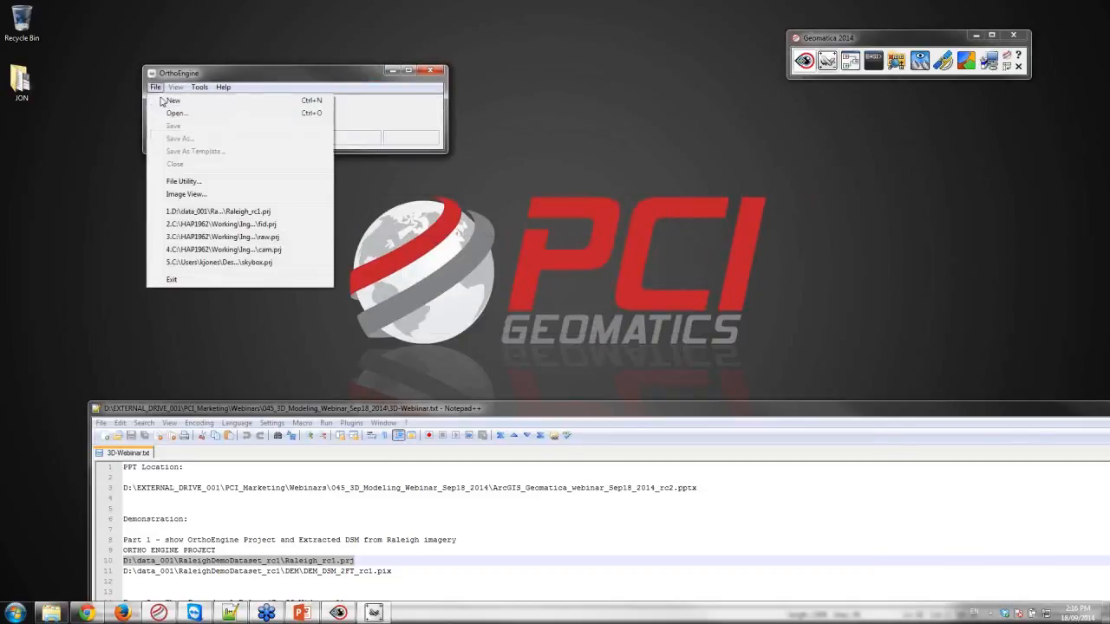
{"action": "left_click", "coordinate": [201, 211]}
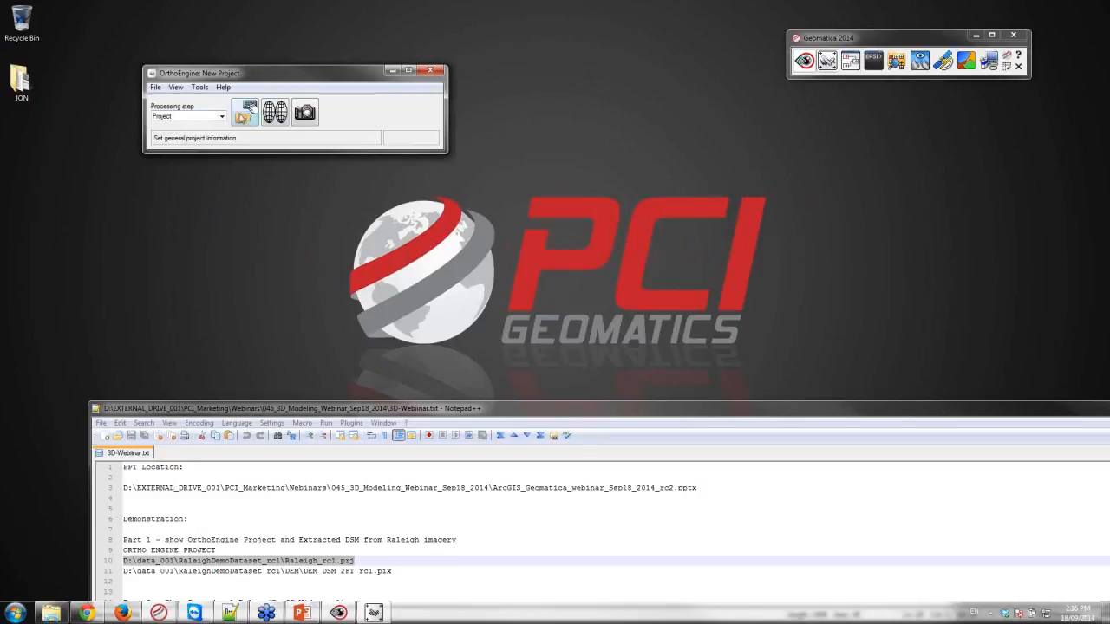
{"action": "left_click", "coordinate": [245, 113]}
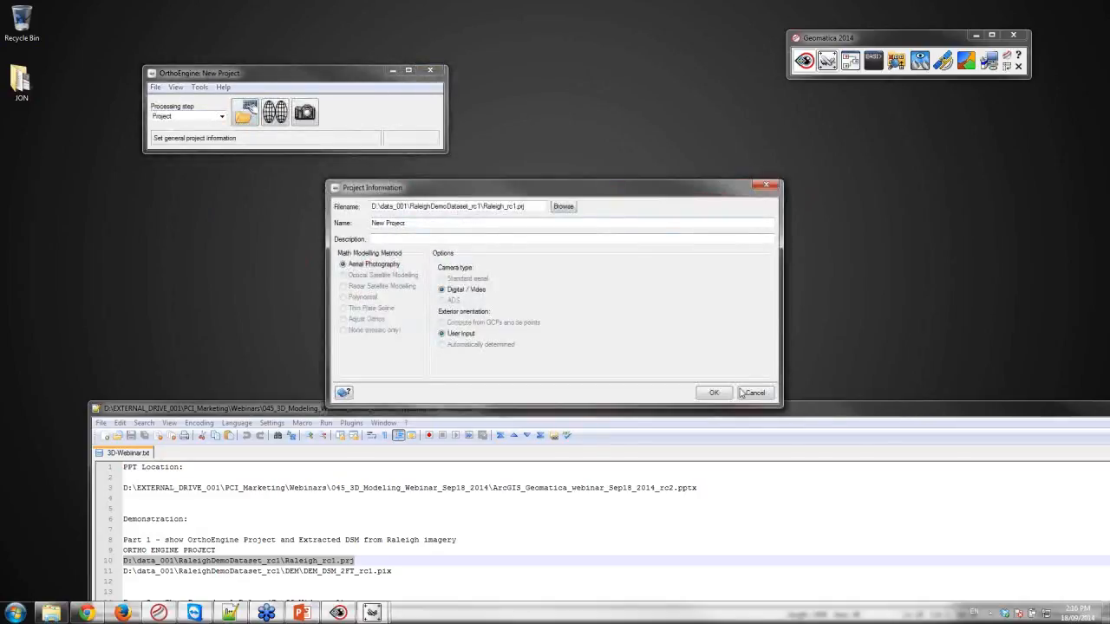
{"action": "left_click", "coordinate": [710, 393]}
- View the image footprint layout in the Project Overview of the GCP/TP Collection processing step
{"action": "left_click", "coordinate": [182, 117]}
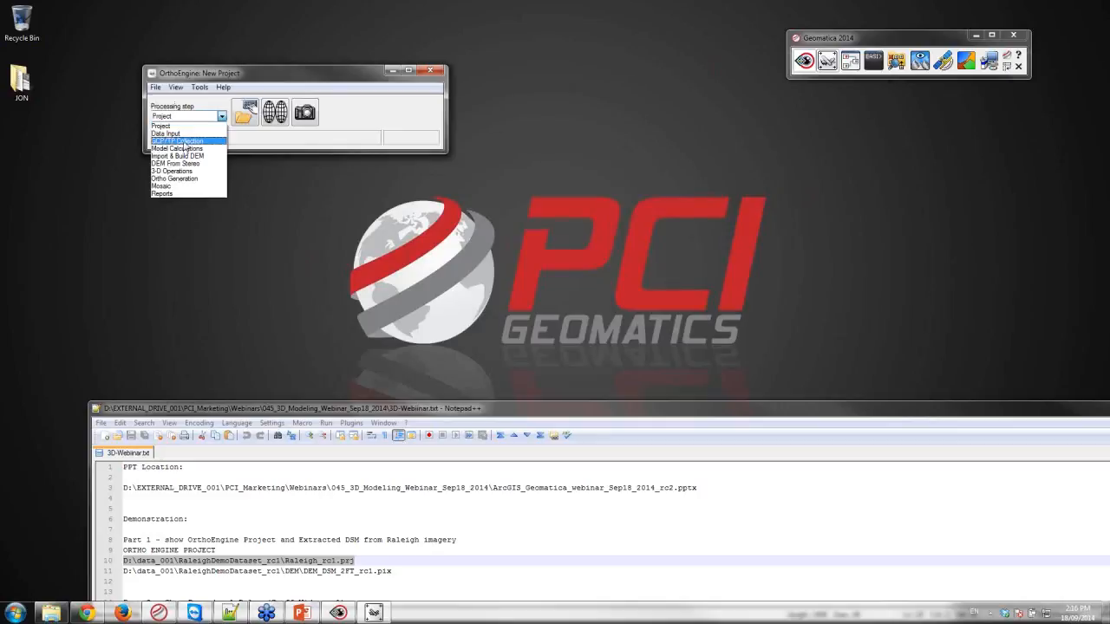
{"action": "left_click", "coordinate": [187, 141]}
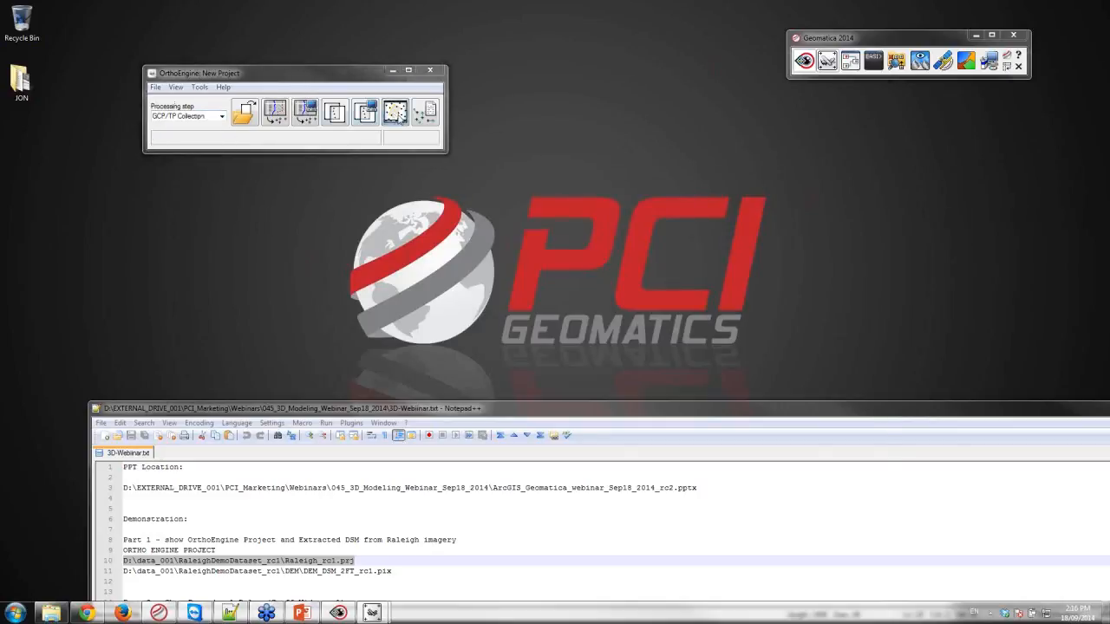
{"action": "left_click", "coordinate": [394, 111]}
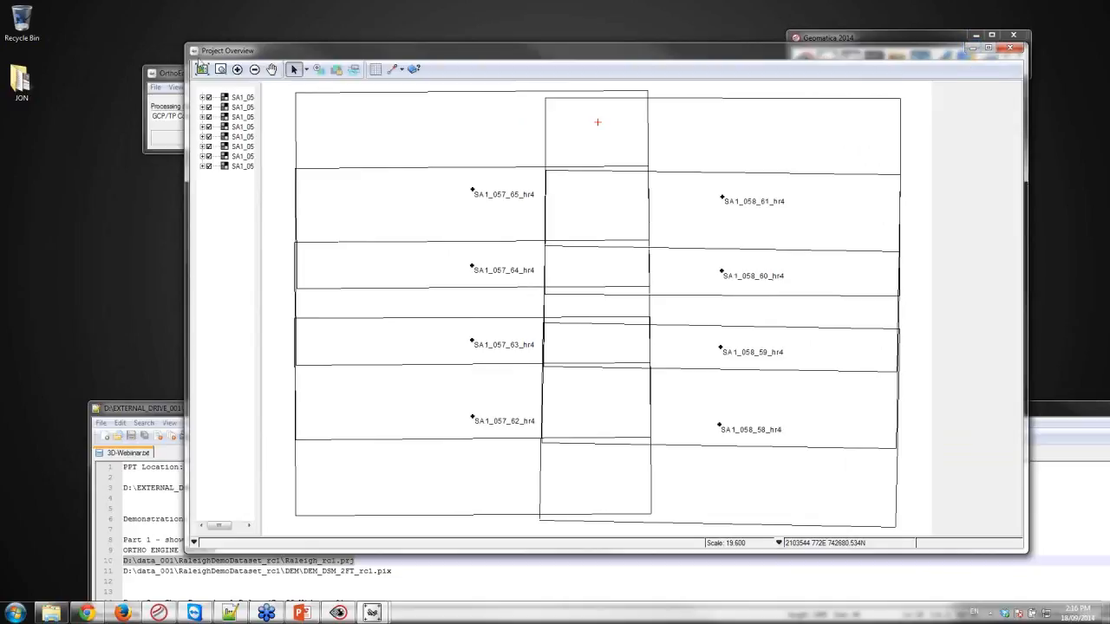
{"action": "left_click", "coordinate": [973, 52]}
- Switch the processing step to DEM From Stereo
{"action": "left_click", "coordinate": [199, 115]}
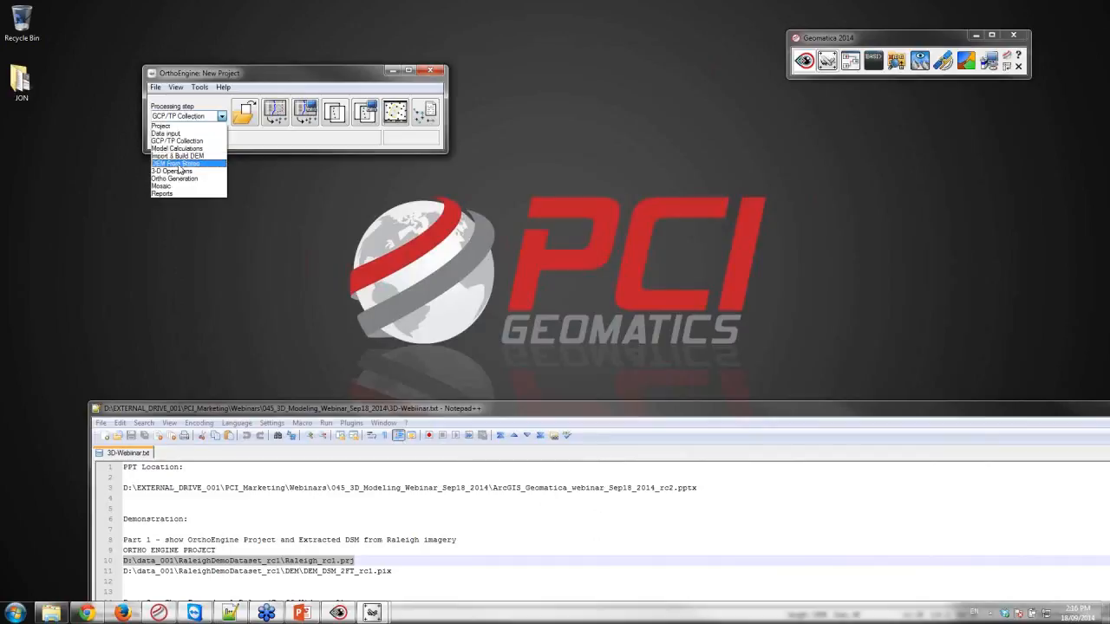
{"action": "left_click", "coordinate": [179, 169]}
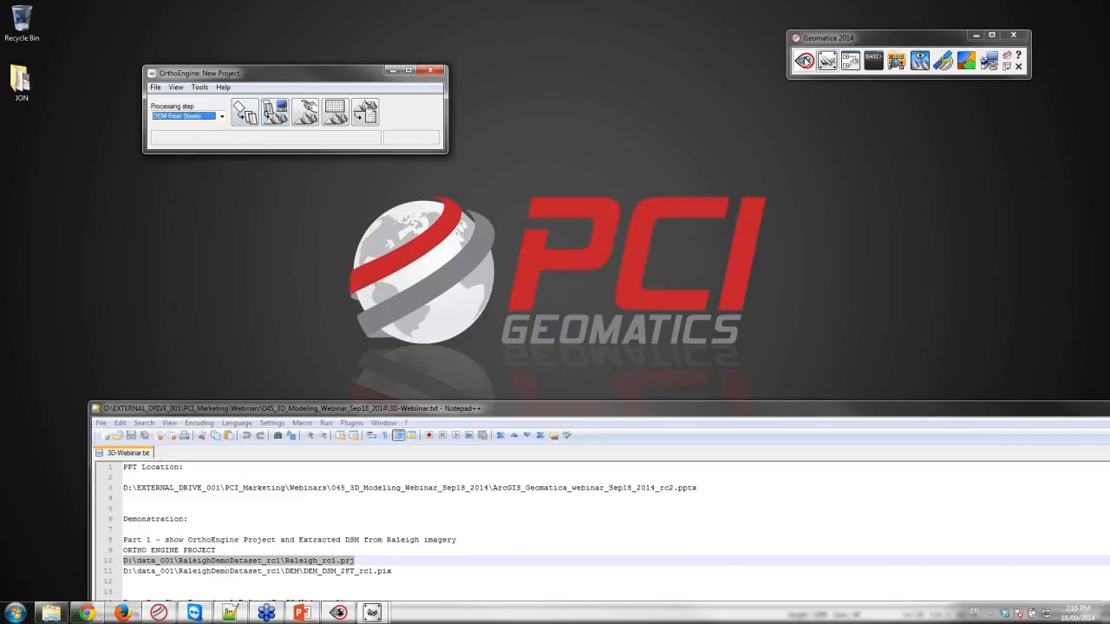
- Switch to Focus and open DEM_DSM_2FT_rc1.pix from the DEM folder inside D:\data_001\RaleighDemoDataset_rc1
{"action": "left_click", "coordinate": [804, 60]}
{"action": "left_click", "coordinate": [889, 76]}
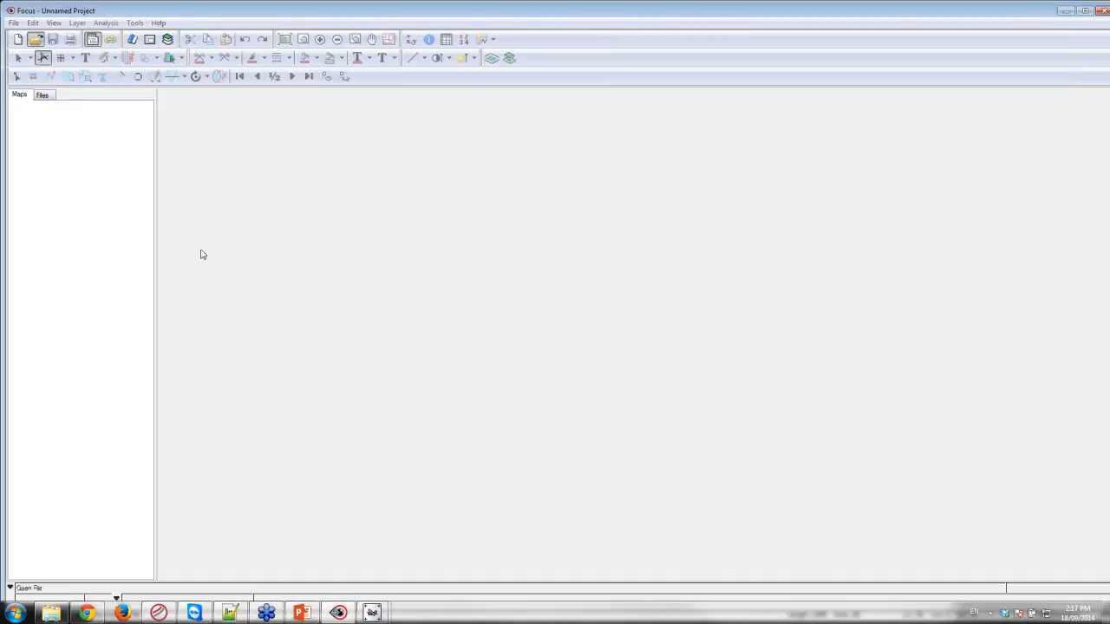
{"action": "type", "text": "D:\\data_001\\RaleighDemoDataset_rc1\\Raleigh_rc1.prj"}
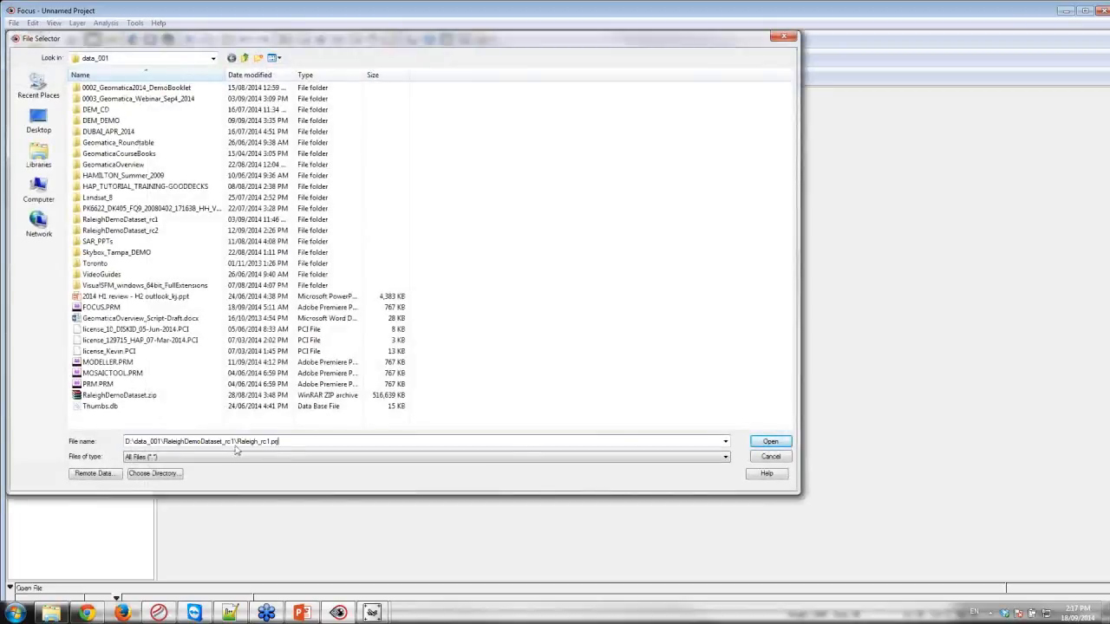
{"action": "key", "text": "BackSpace"}
{"action": "key", "text": "BackSpace"}
{"action": "key", "text": "BackSpace"}
{"action": "key", "text": "BackSpace"}
{"action": "key", "text": "BackSpace"}
{"action": "key", "text": "BackSpace"}
{"action": "key", "text": "BackSpace"}
{"action": "key", "text": "BackSpace"}
{"action": "key", "text": "BackSpace"}
{"action": "key", "text": "BackSpace"}
{"action": "key", "text": "BackSpace"}
{"action": "key", "text": "BackSpace"}
{"action": "key", "text": "BackSpace"}
{"action": "key", "text": "BackSpace"}
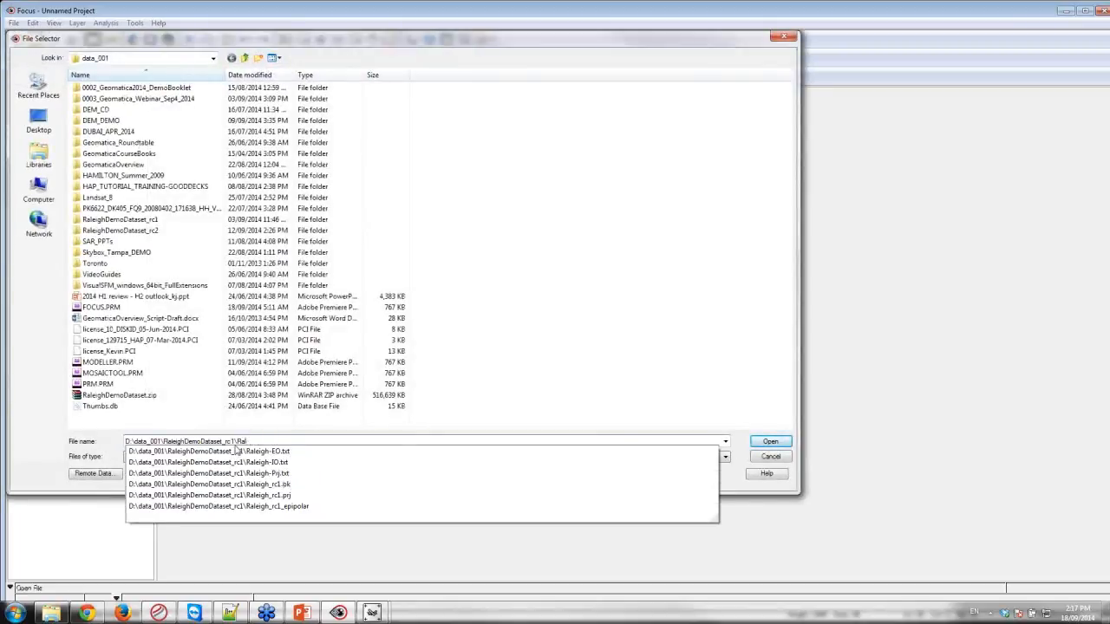
{"action": "key", "text": "BackSpace"}
{"action": "key", "text": "Return"}
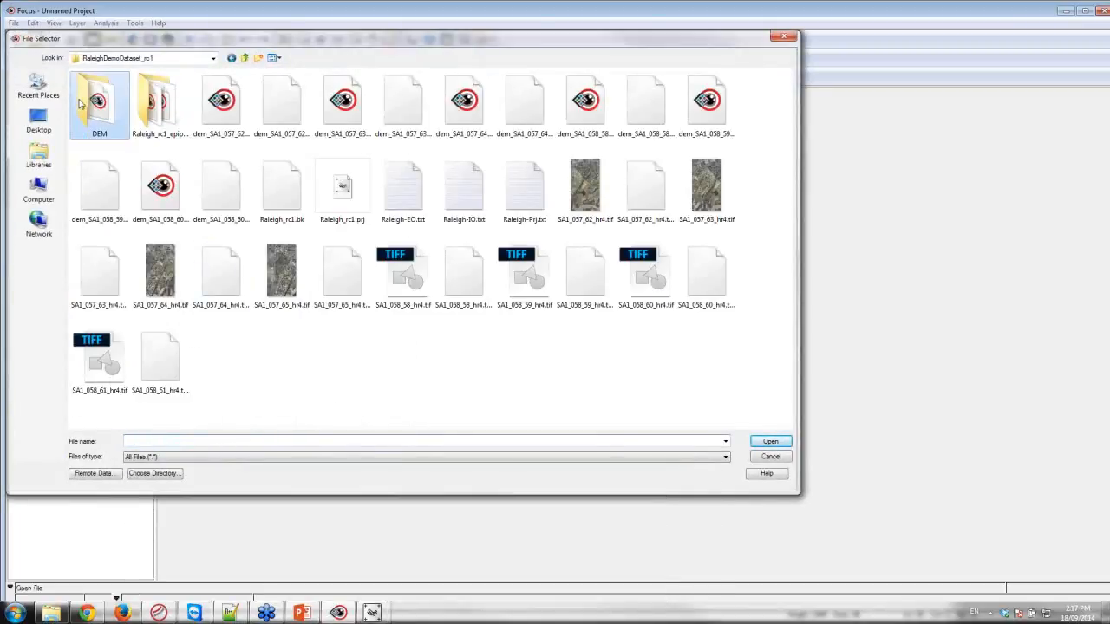
{"action": "double_click", "coordinate": [121, 93]}
{"action": "double_click", "coordinate": [117, 88]}
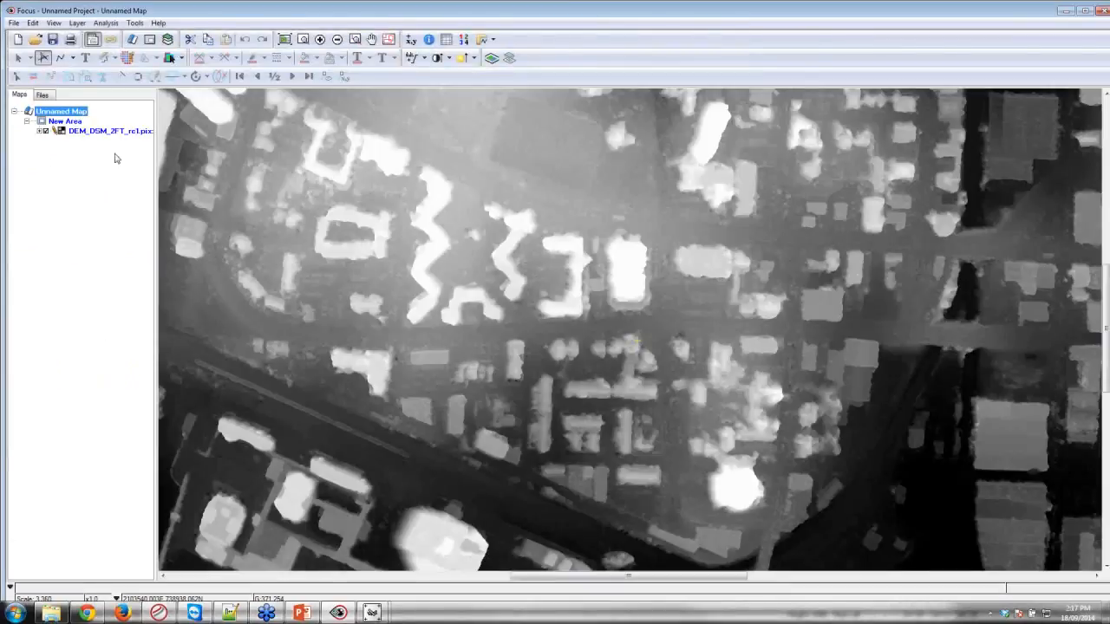
- Start DEM Editing on the DEM_DSM_2FT_rc1.pix layer and move its dialog clear of the map
{"action": "left_click", "coordinate": [121, 131]}
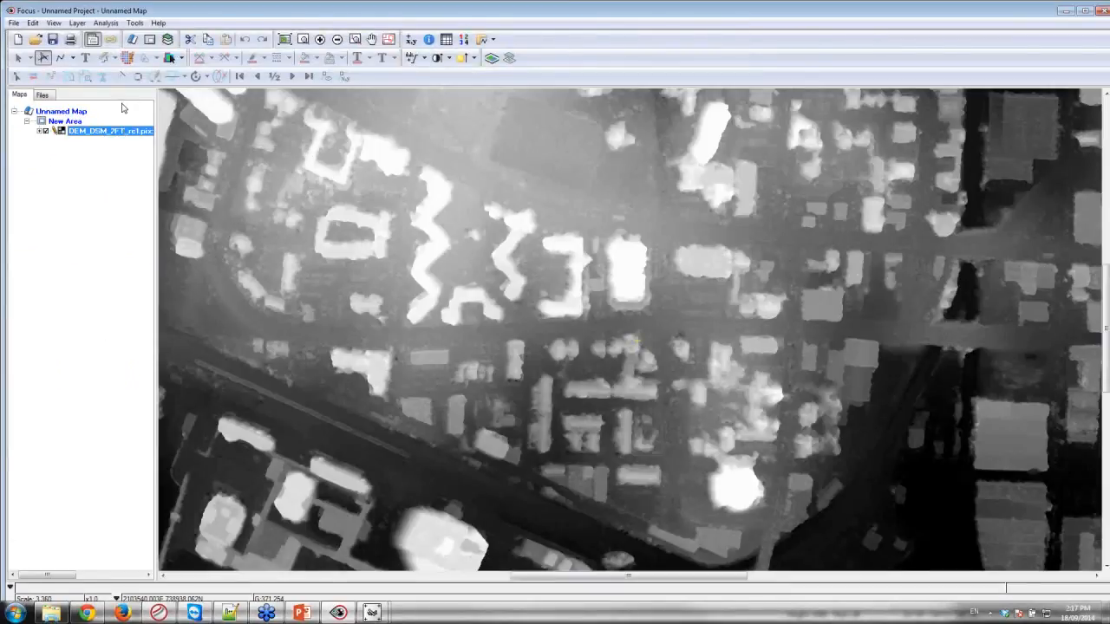
{"action": "left_click", "coordinate": [55, 24]}
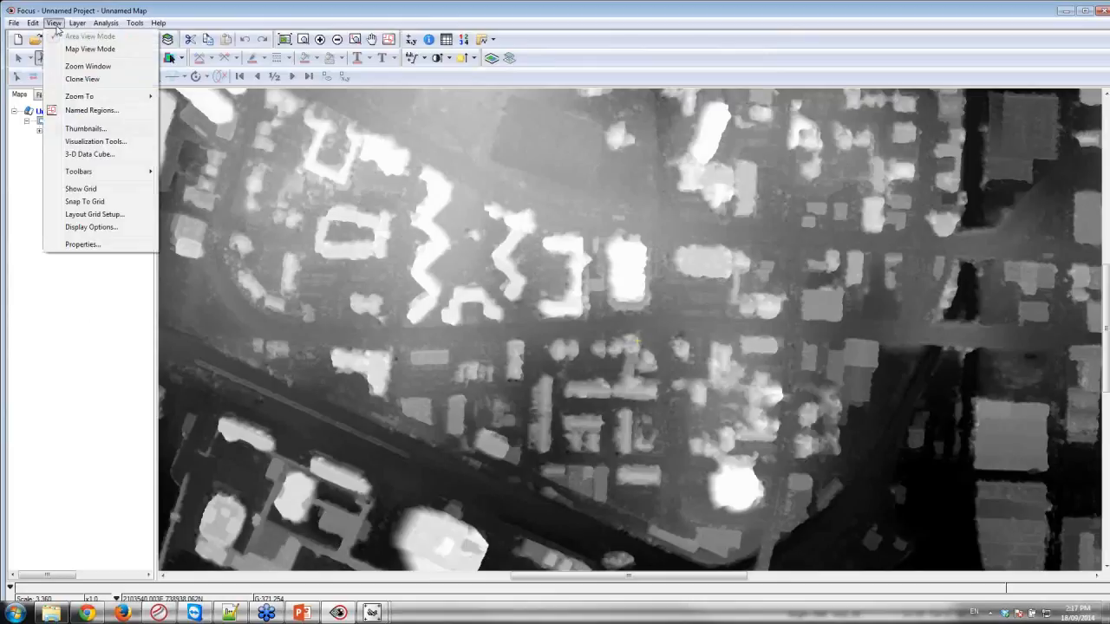
{"action": "mouse_move", "coordinate": [77, 28]}
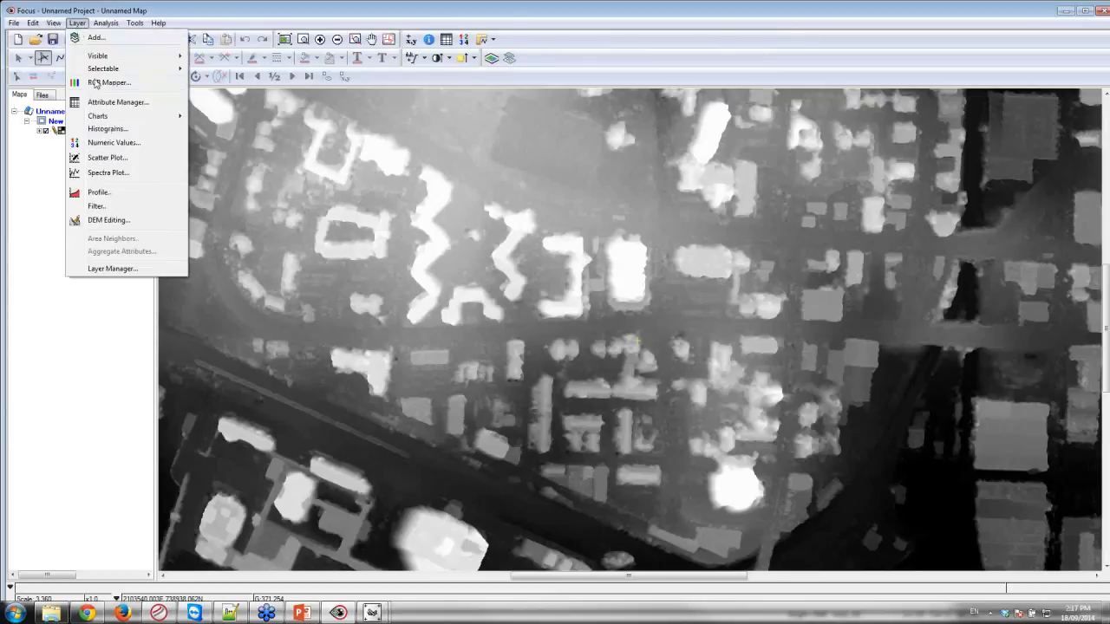
{"action": "left_click", "coordinate": [108, 220]}
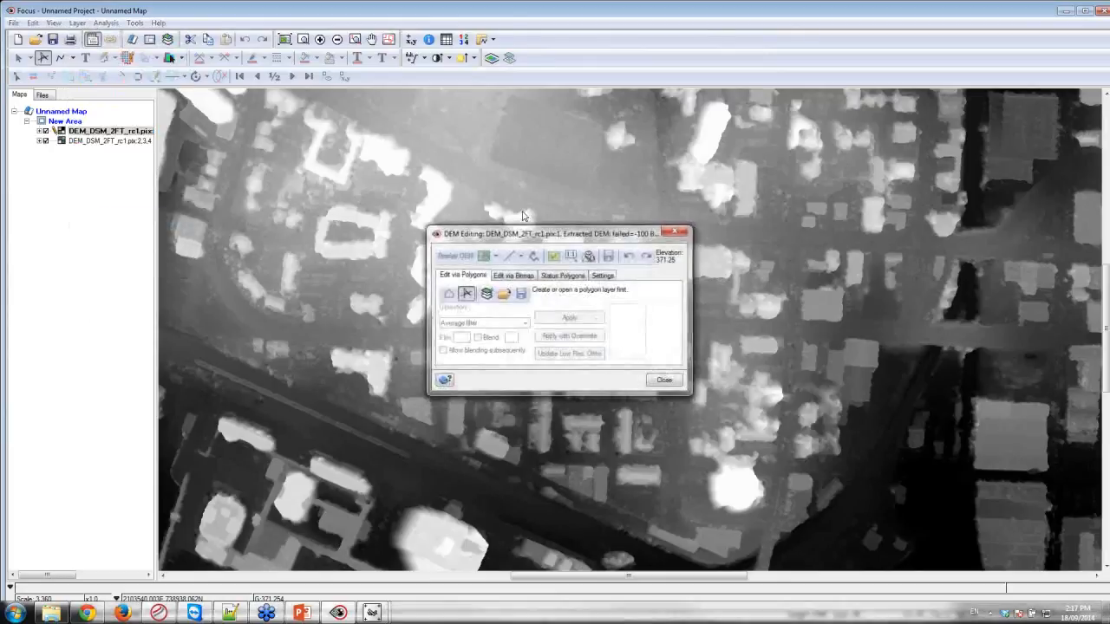
{"action": "left_click_drag", "start_coordinate": [541, 232], "coordinate": [989, 165]}
- Examine buildings, streets and rail corridors across the colour-shaded surface model, and leave DEM Editing
{"action": "scroll", "coordinate": [679, 325], "scroll_direction": "down", "scroll_amount": 2}
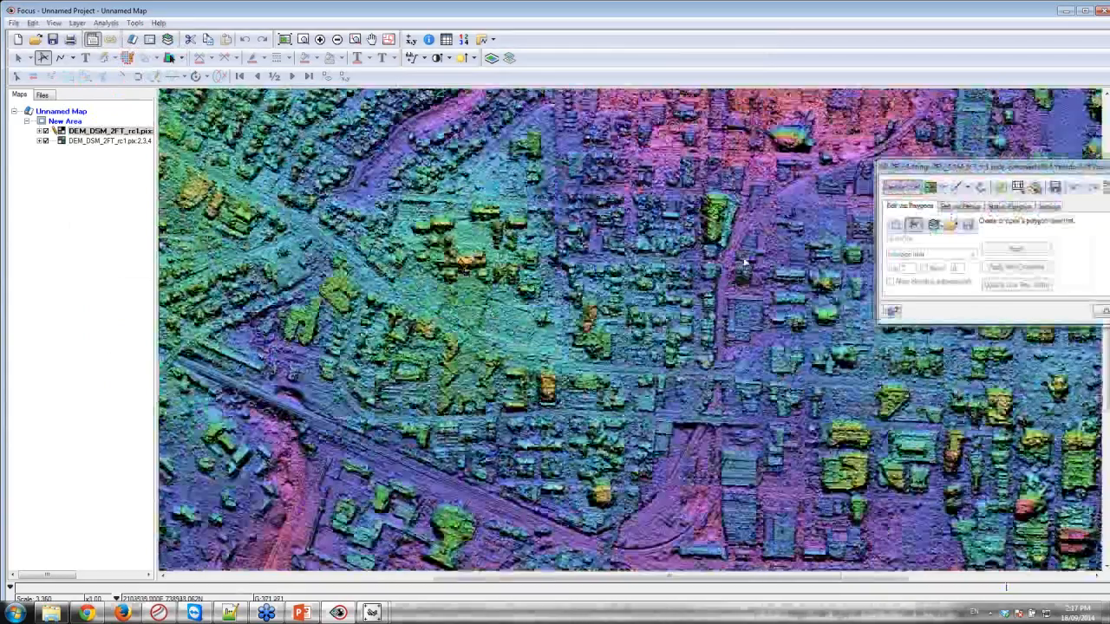
{"action": "scroll", "coordinate": [715, 280], "scroll_direction": "up", "scroll_amount": 1}
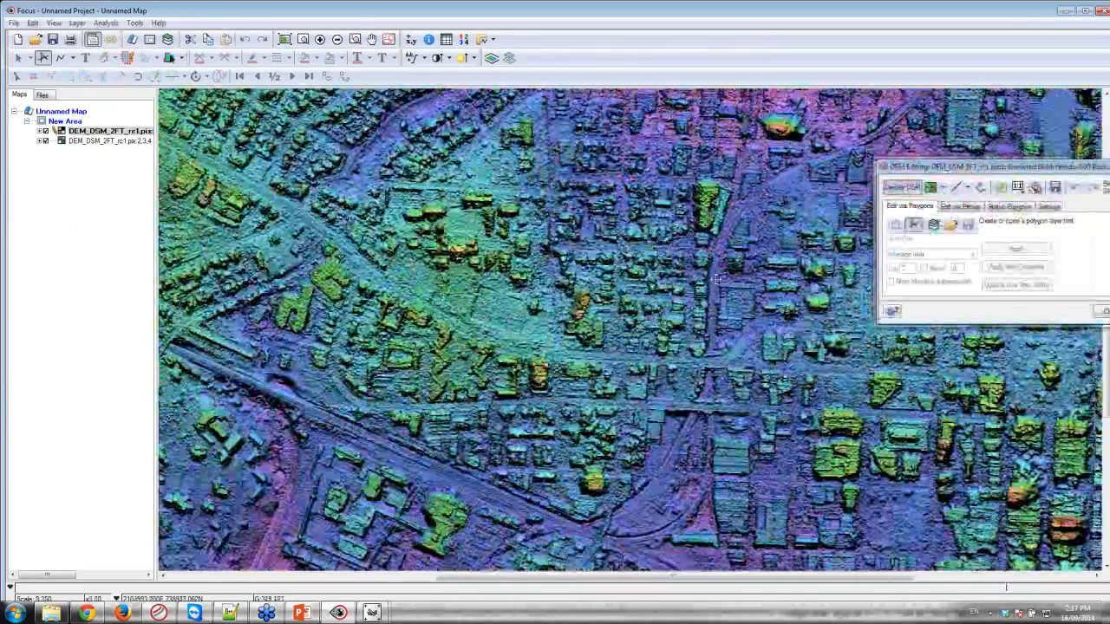
{"action": "middle_click_drag", "start_coordinate": [715, 279], "coordinate": [514, 190]}
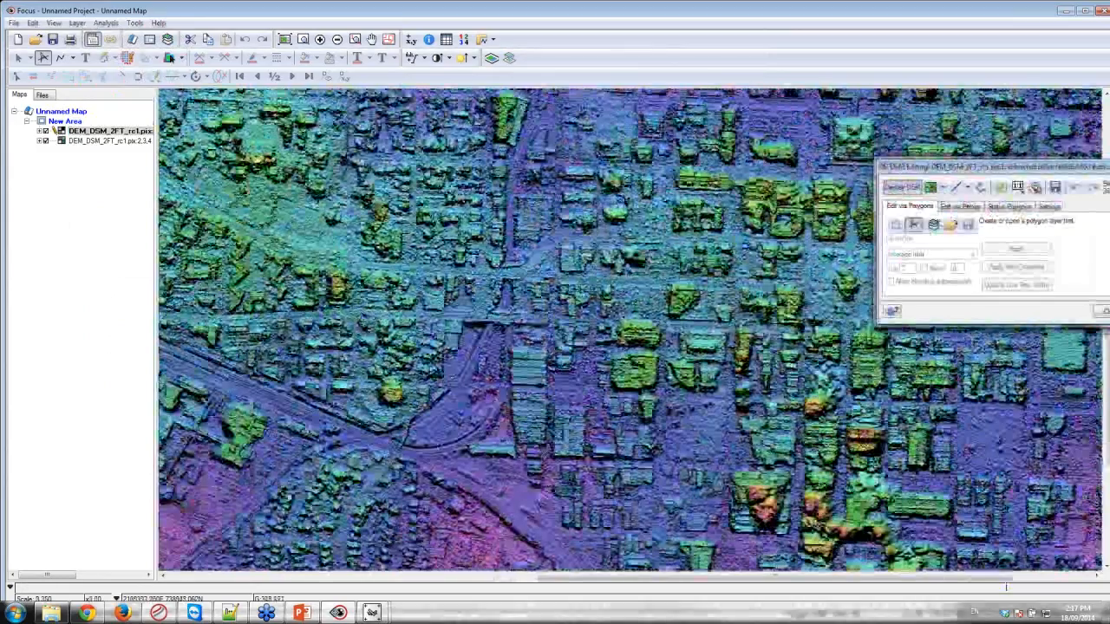
{"action": "middle_click_drag", "start_coordinate": [792, 169], "coordinate": [781, 176]}
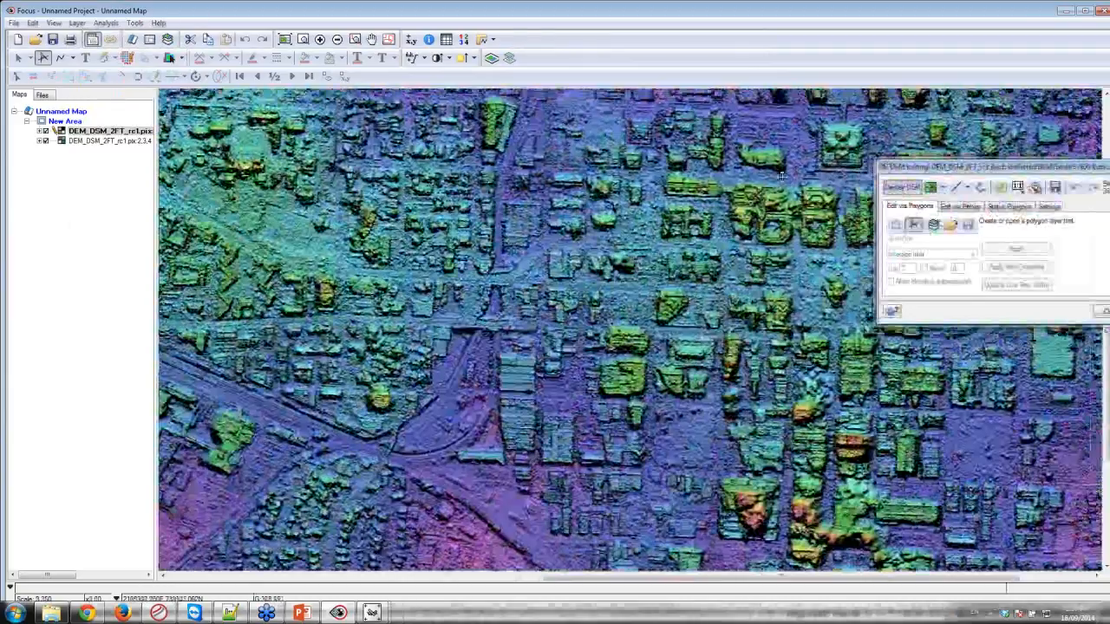
{"action": "scroll", "coordinate": [670, 309], "scroll_direction": "up", "scroll_amount": 2}
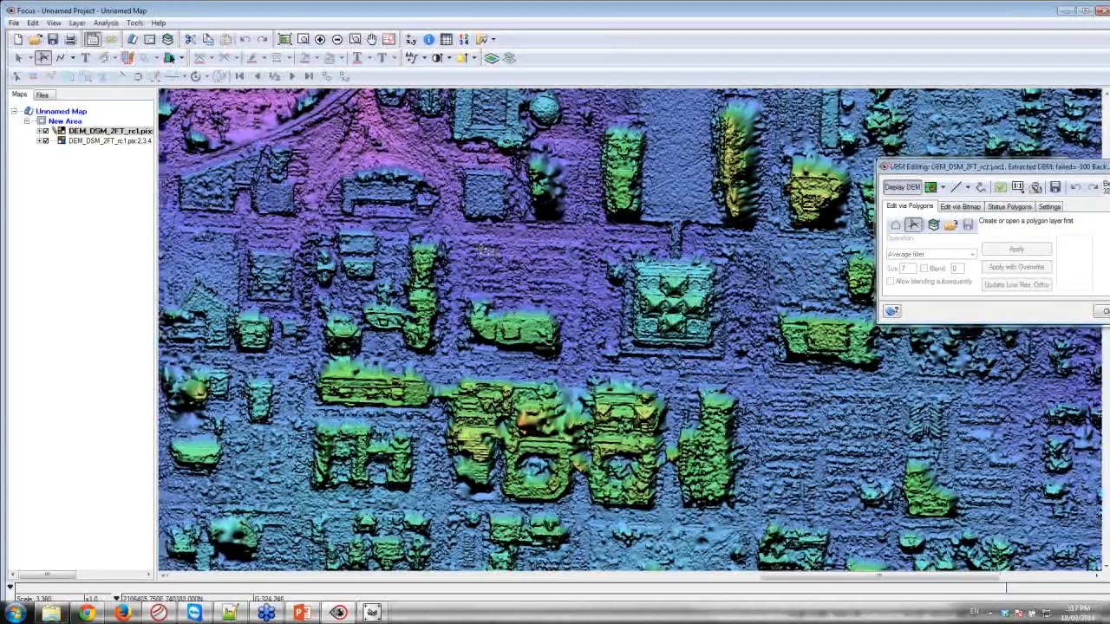
{"action": "middle_click_drag", "start_coordinate": [485, 249], "coordinate": [638, 276]}
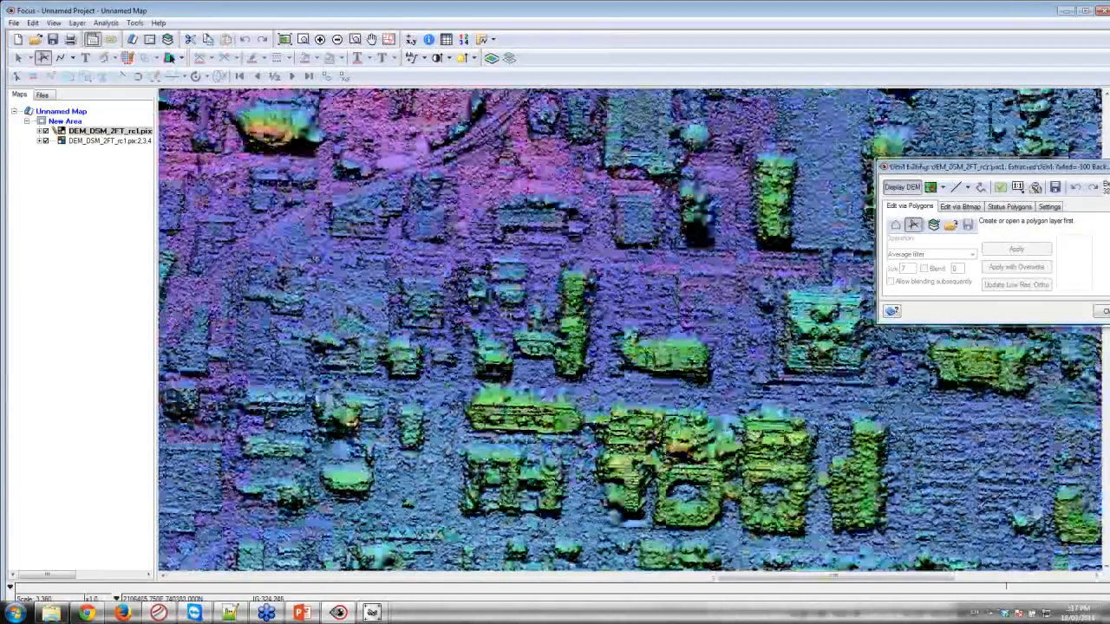
{"action": "middle_click_drag", "start_coordinate": [511, 373], "coordinate": [469, 347]}
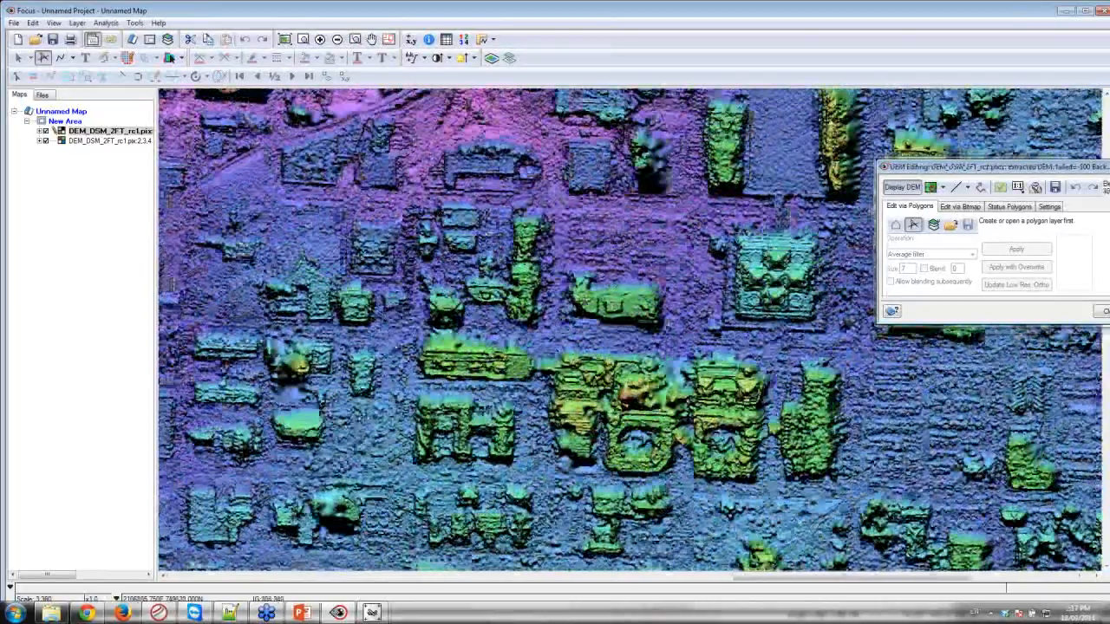
{"action": "middle_click_drag", "start_coordinate": [391, 412], "coordinate": [401, 405]}
{"action": "middle_click_drag", "start_coordinate": [424, 353], "coordinate": [591, 292]}
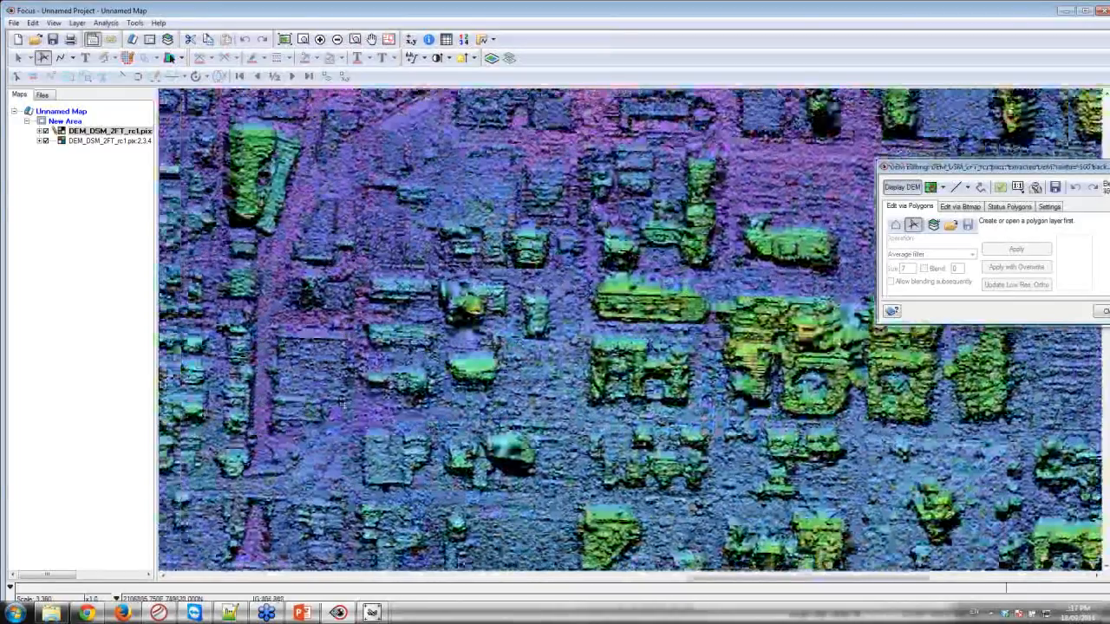
{"action": "middle_click_drag", "start_coordinate": [286, 459], "coordinate": [488, 425]}
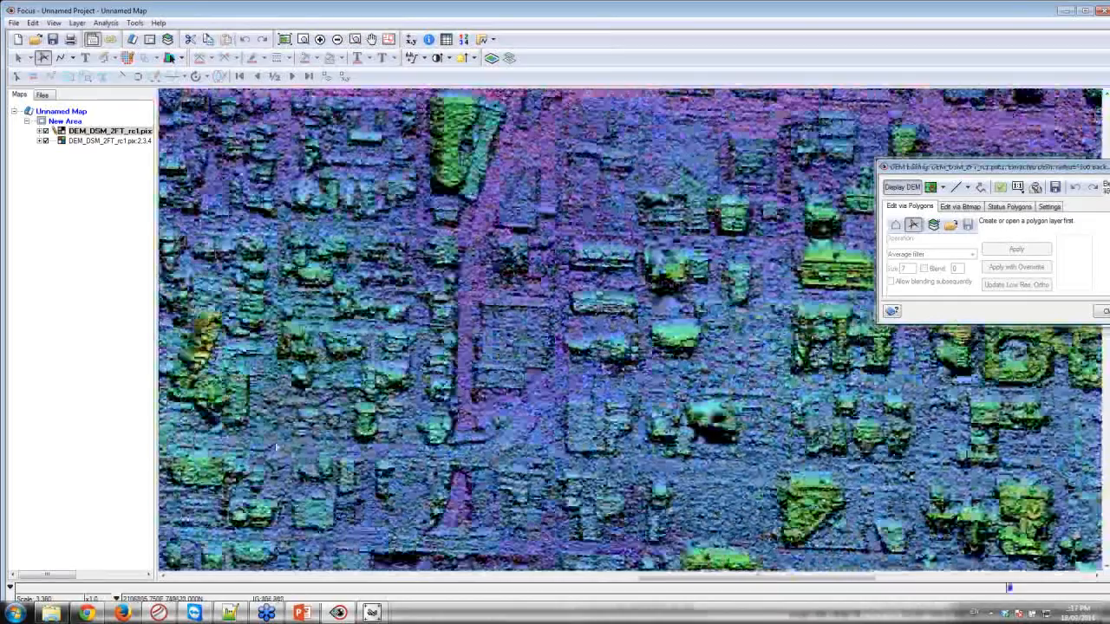
{"action": "middle_click_drag", "start_coordinate": [275, 447], "coordinate": [410, 291]}
{"action": "middle_click_drag", "start_coordinate": [491, 428], "coordinate": [536, 341]}
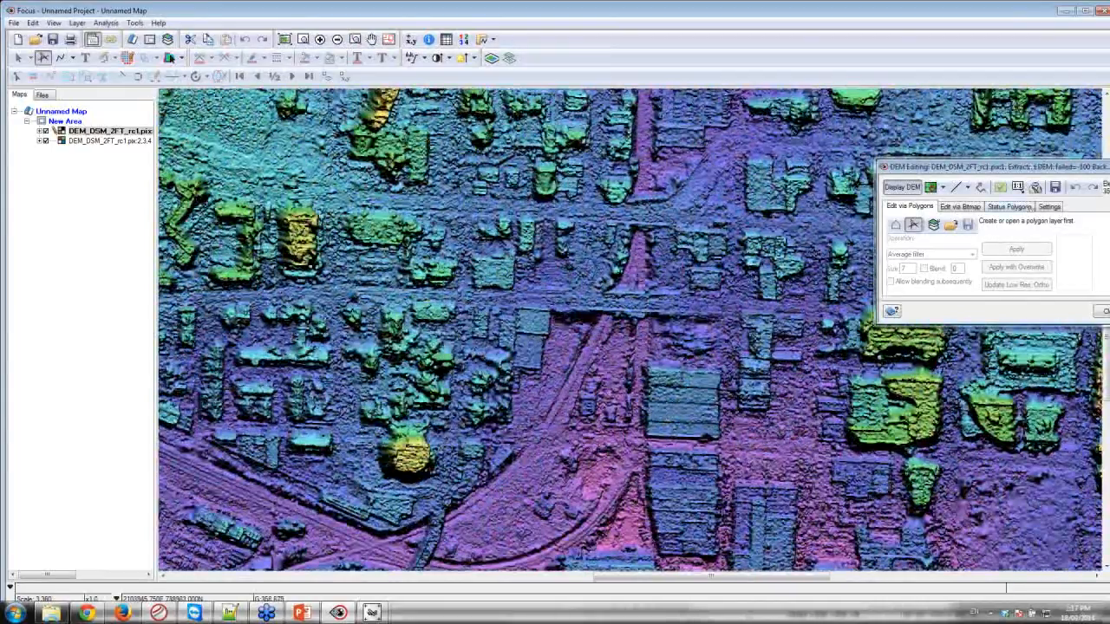
{"action": "left_click_drag", "start_coordinate": [988, 166], "coordinate": [846, 164]}
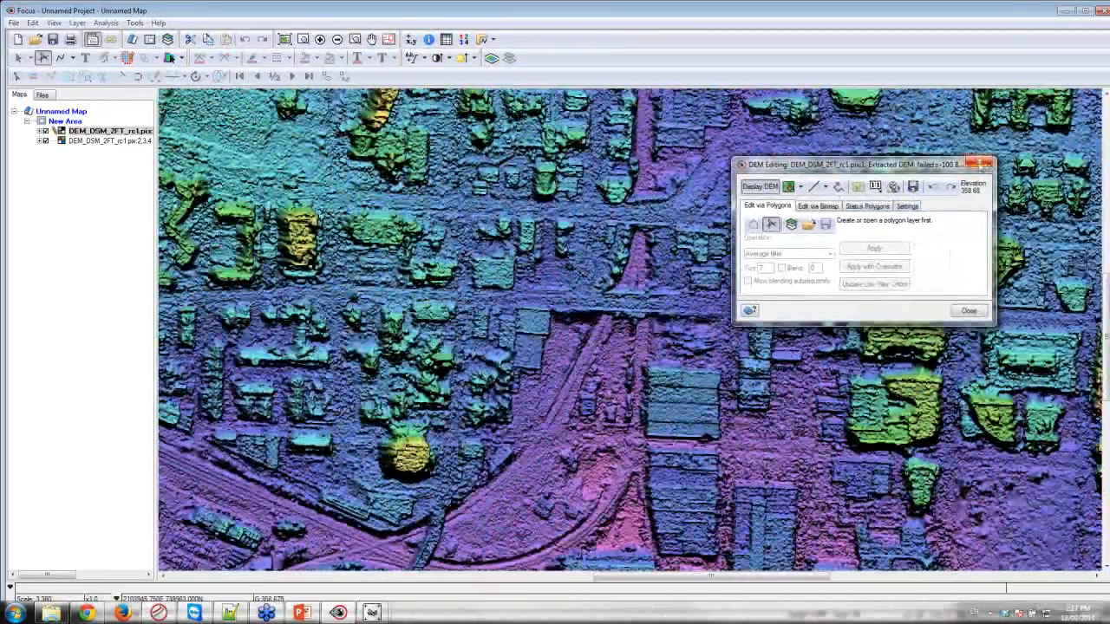
{"action": "left_click", "coordinate": [984, 164]}
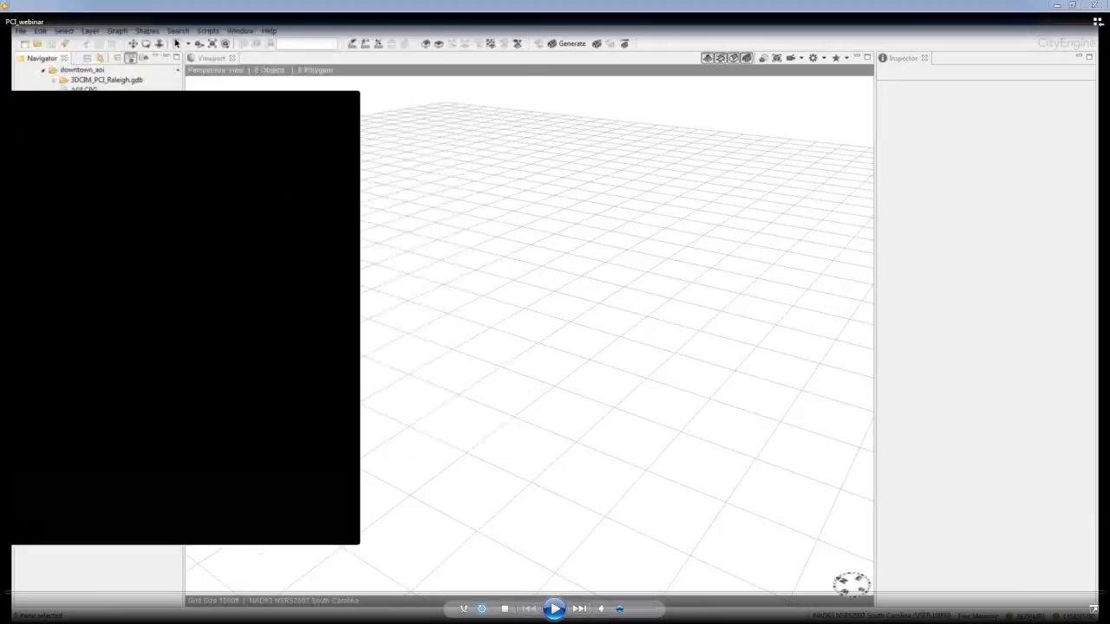
- Play the PCI_webinar video of the CityEngine demonstration
{"action": "left_click", "coordinate": [553, 610]}
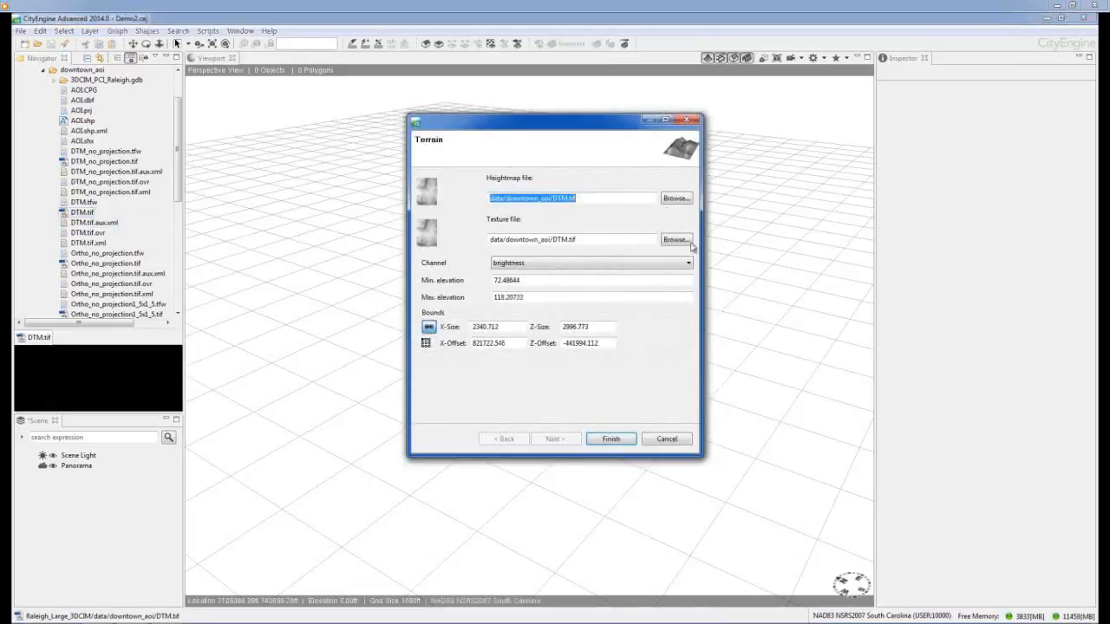
- Set the terrain's texture file to data/downtown_aoi/Ortho.tif and create the terrain from the DTM.tif heightmap
{"action": "left_click", "coordinate": [383, 176]}
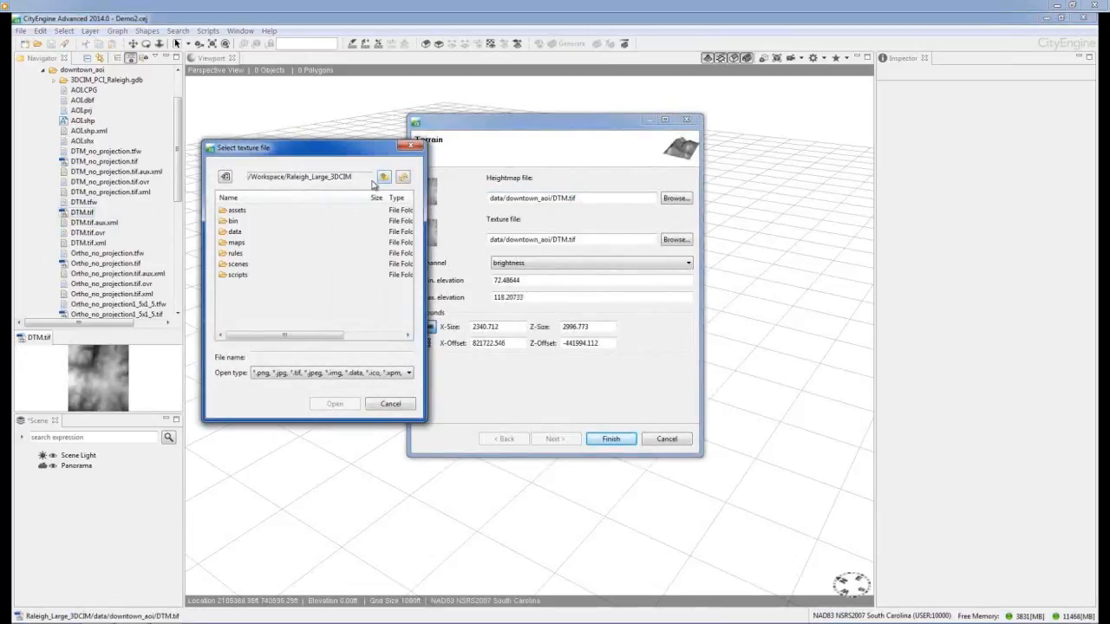
{"action": "double_click", "coordinate": [246, 243]}
{"action": "double_click", "coordinate": [244, 223]}
{"action": "left_click", "coordinate": [250, 243]}
{"action": "left_click", "coordinate": [333, 405]}
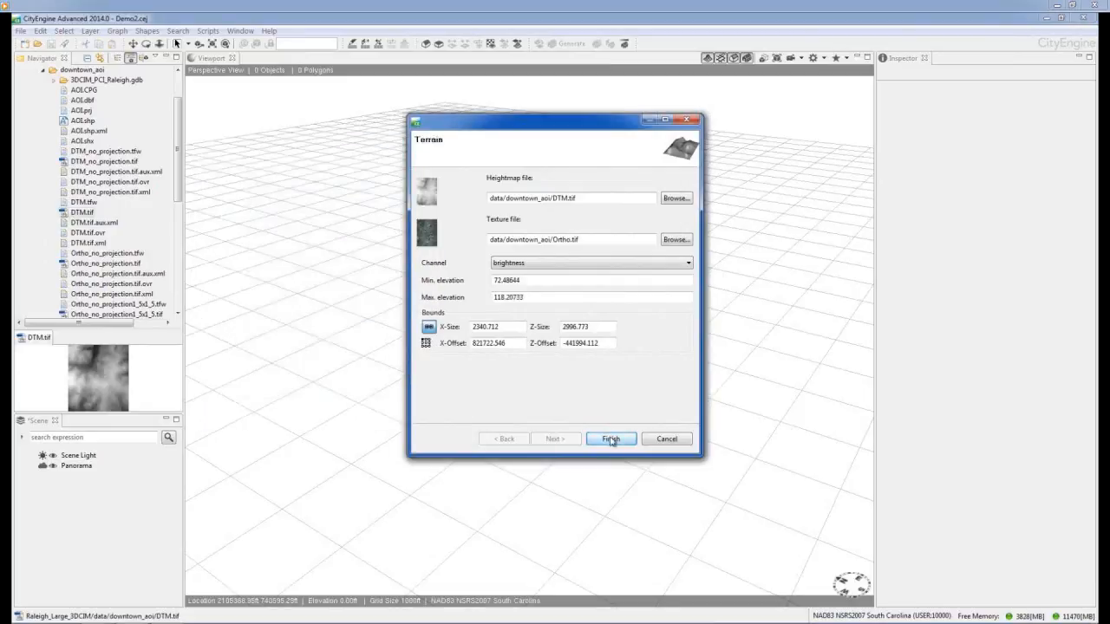
{"action": "left_click", "coordinate": [611, 440]}
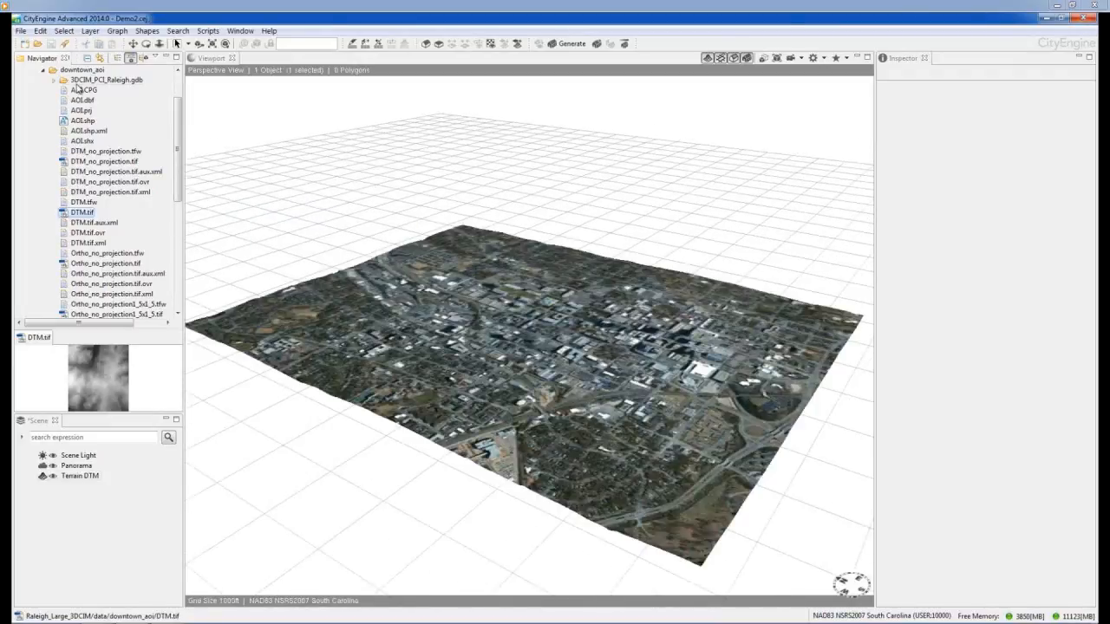
- Import the Building and Tree layers from 3DCIM_PCI_Raleigh.gdb into the scene, leaving out BuildingShell
{"action": "left_click", "coordinate": [111, 80]}
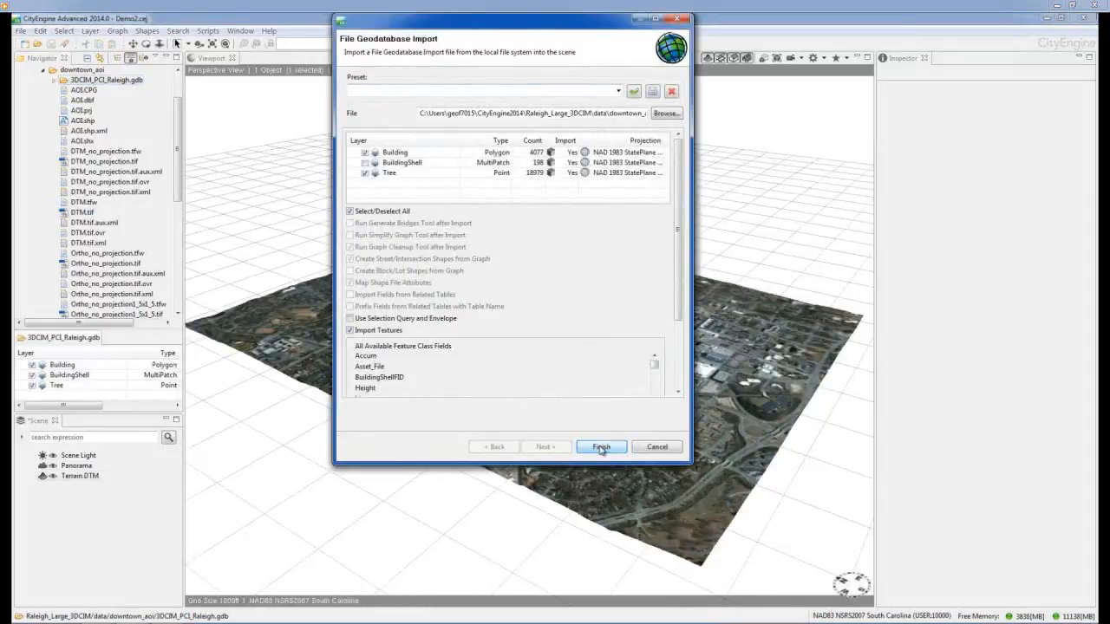
{"action": "left_click", "coordinate": [600, 447]}
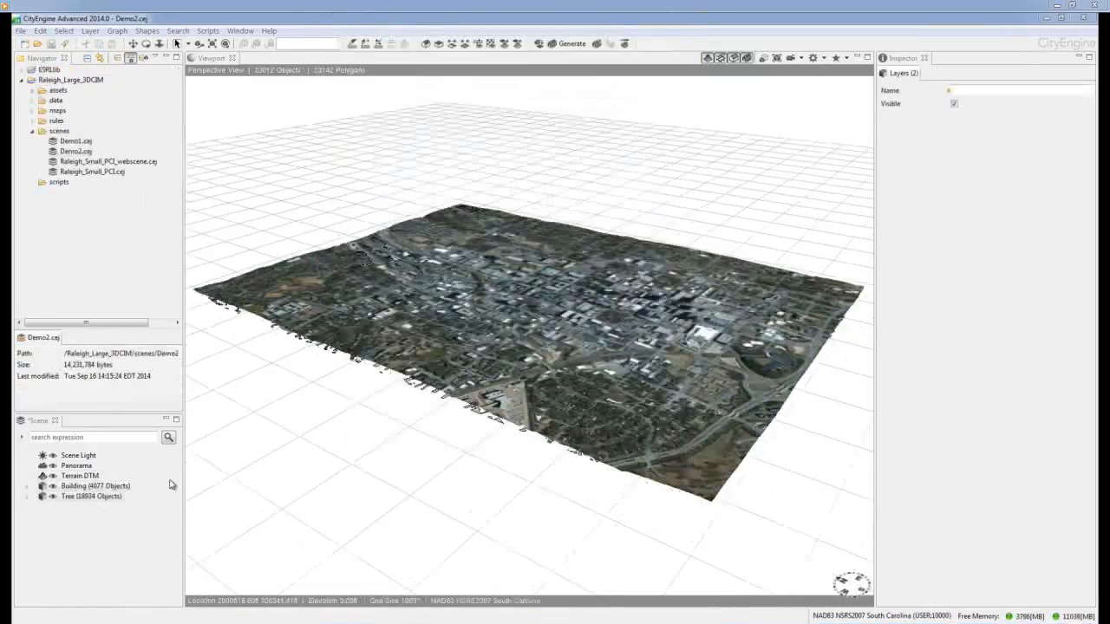
- Align the Building and Tree shapes to the terrain using the Translate to Minimum function and the Terrain DTM heightmap
{"action": "right_click", "coordinate": [84, 495]}
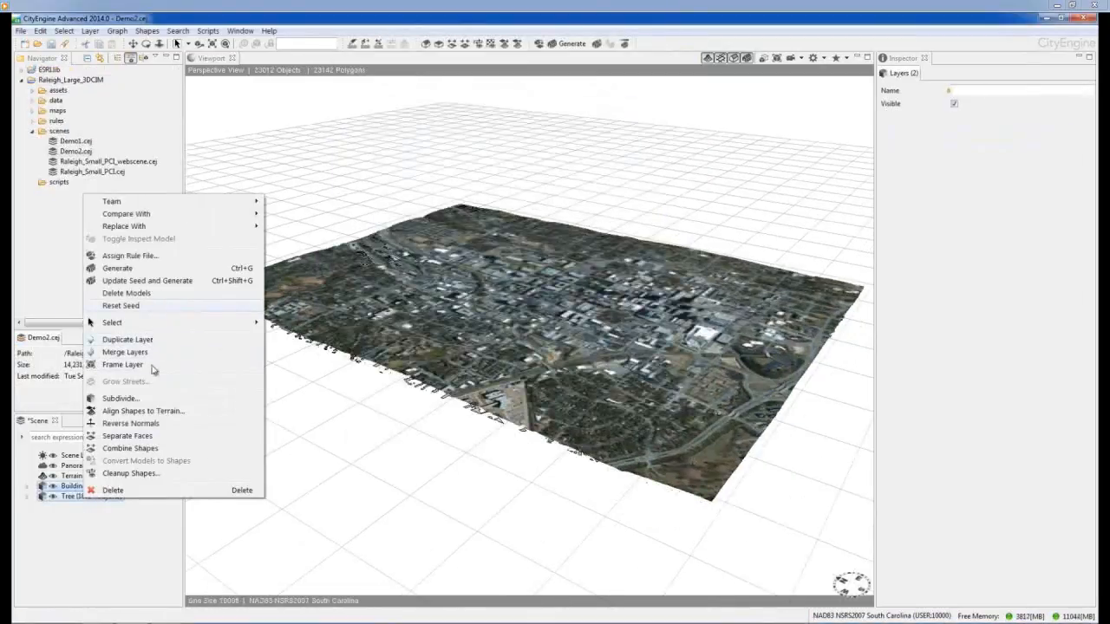
{"action": "left_click", "coordinate": [143, 411]}
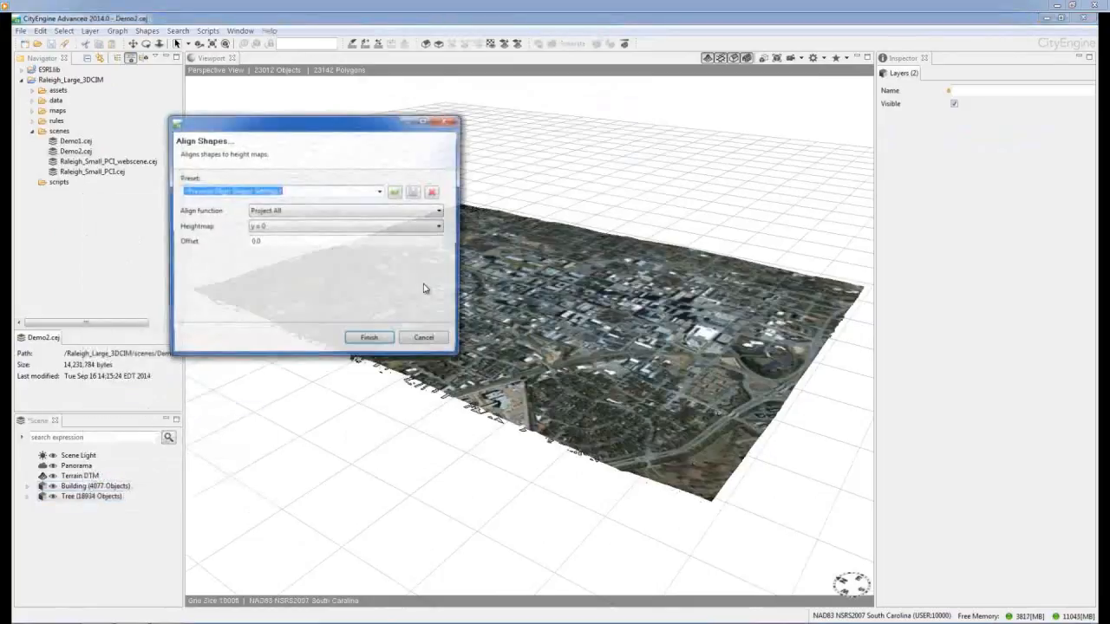
{"action": "left_click", "coordinate": [295, 211]}
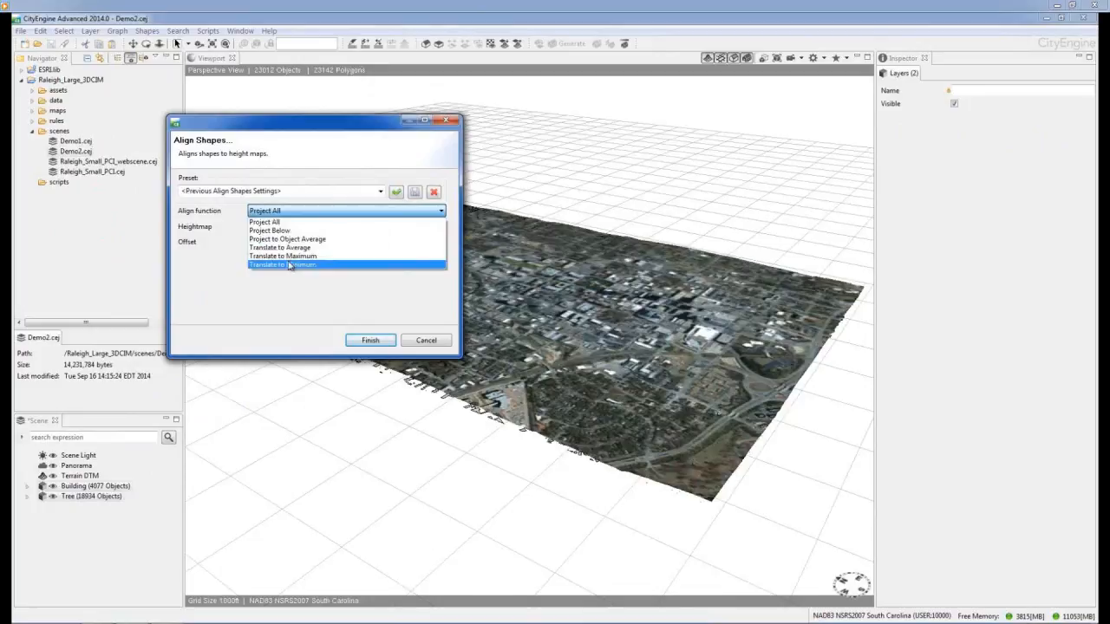
{"action": "left_click", "coordinate": [290, 264]}
{"action": "left_click", "coordinate": [299, 227]}
{"action": "left_click", "coordinate": [299, 237]}
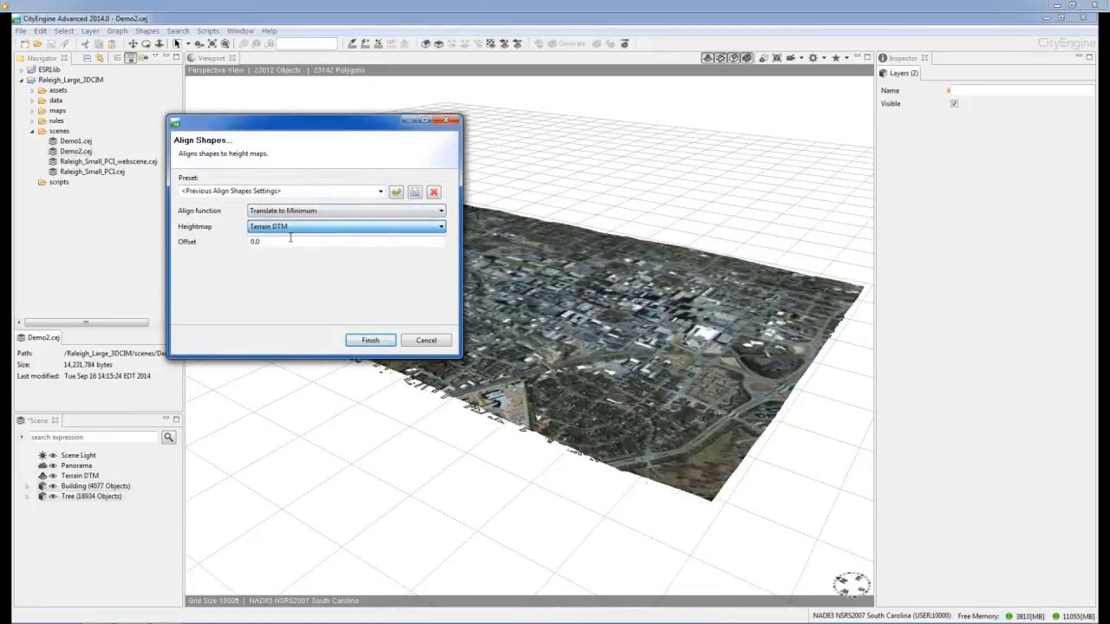
{"action": "left_click", "coordinate": [371, 341]}
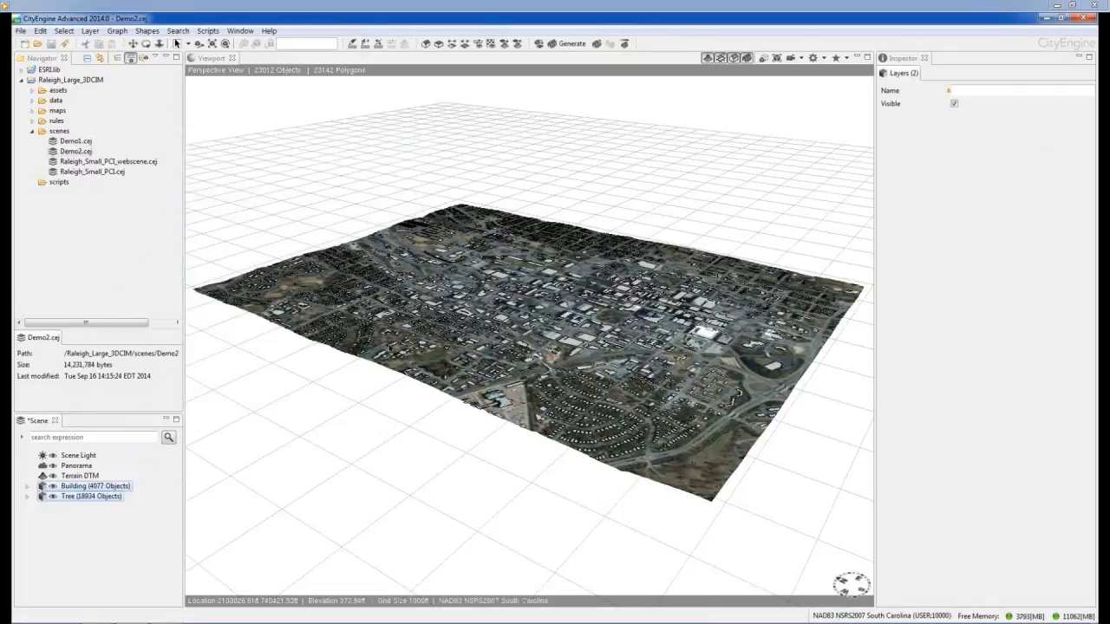
- Assign the Footprint_Building_3DCIM.cga rule file to the Building layer and generate its models
{"action": "left_click", "coordinate": [101, 487]}
{"action": "right_click", "coordinate": [102, 488]}
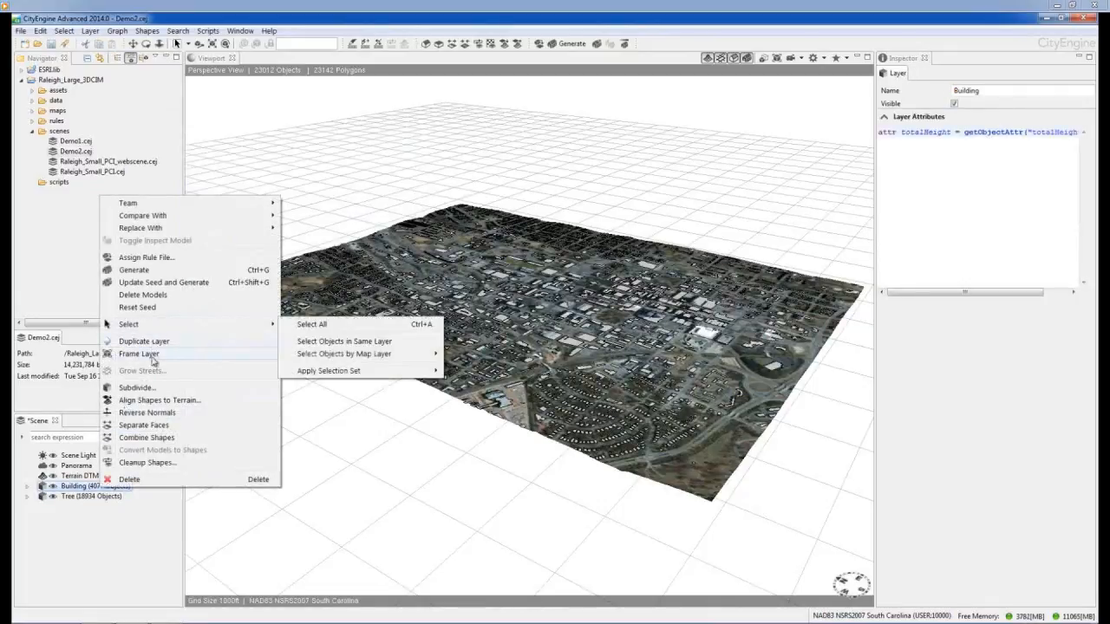
{"action": "left_click", "coordinate": [146, 258]}
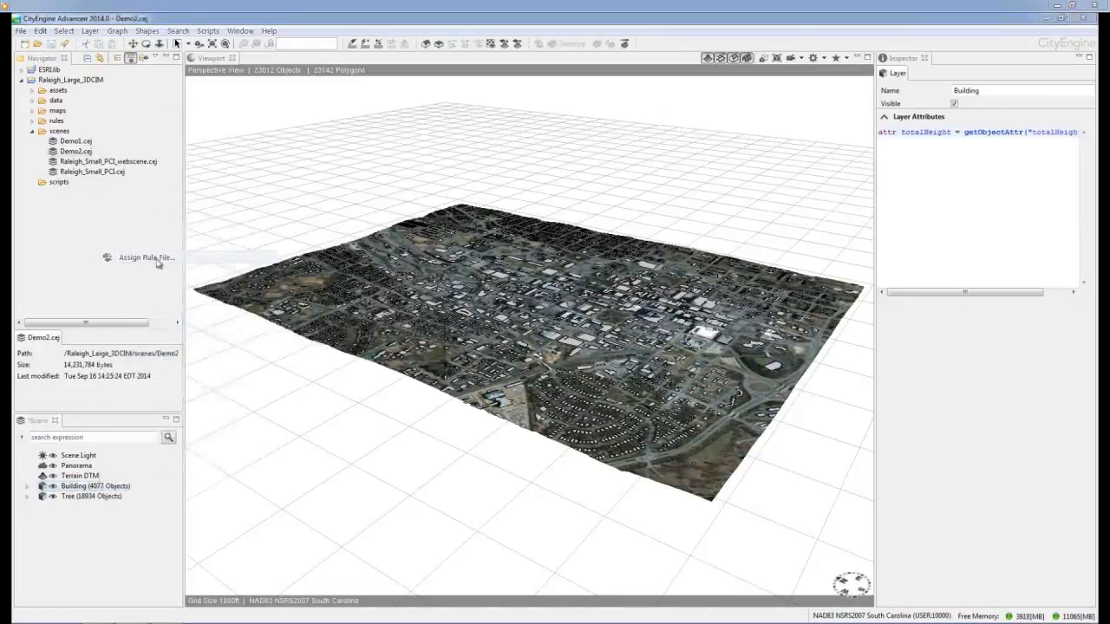
{"action": "left_click", "coordinate": [268, 234]}
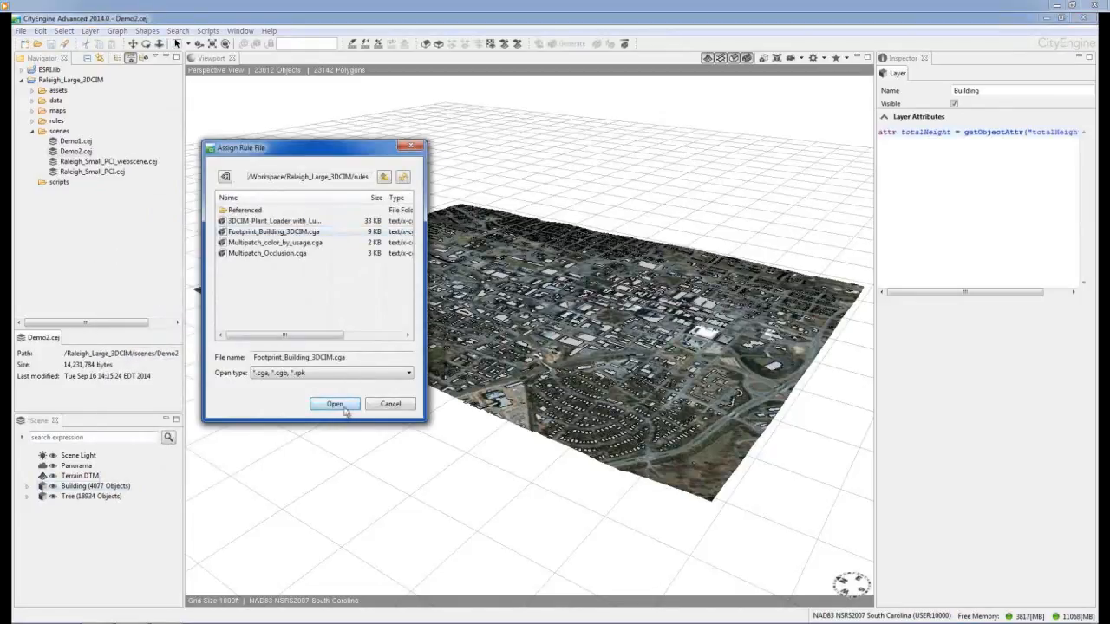
{"action": "left_click", "coordinate": [345, 407]}
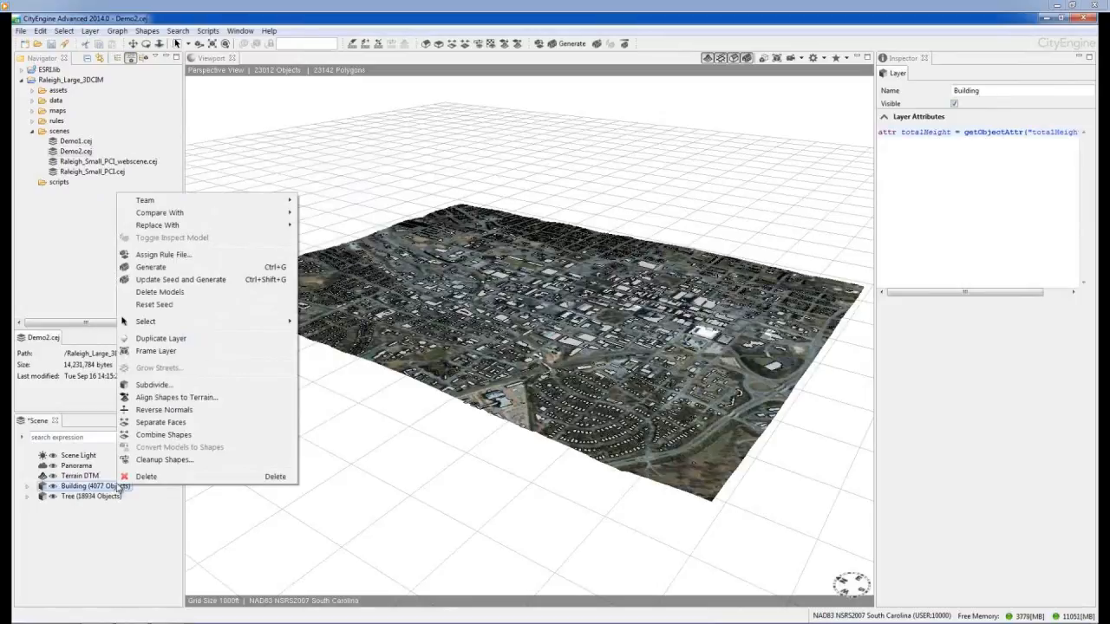
{"action": "left_click", "coordinate": [152, 267]}
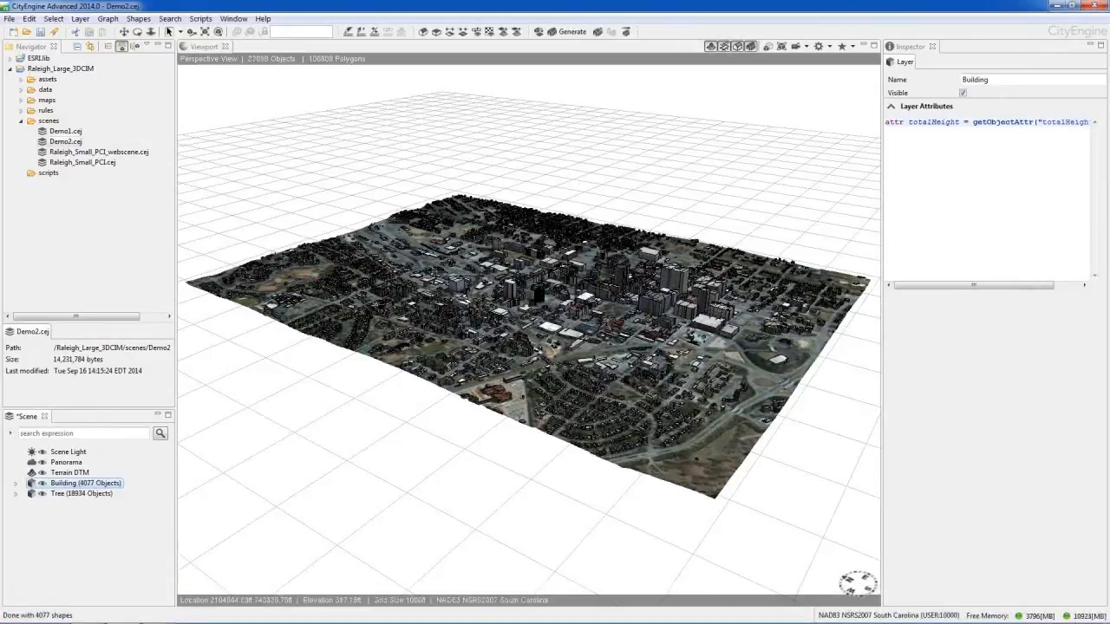
- Assign the 3DCIM_Plant_Loader_with_LumenRT_Models.cga rule file to the Tree layer and generate its models
{"action": "right_click", "coordinate": [101, 494]}
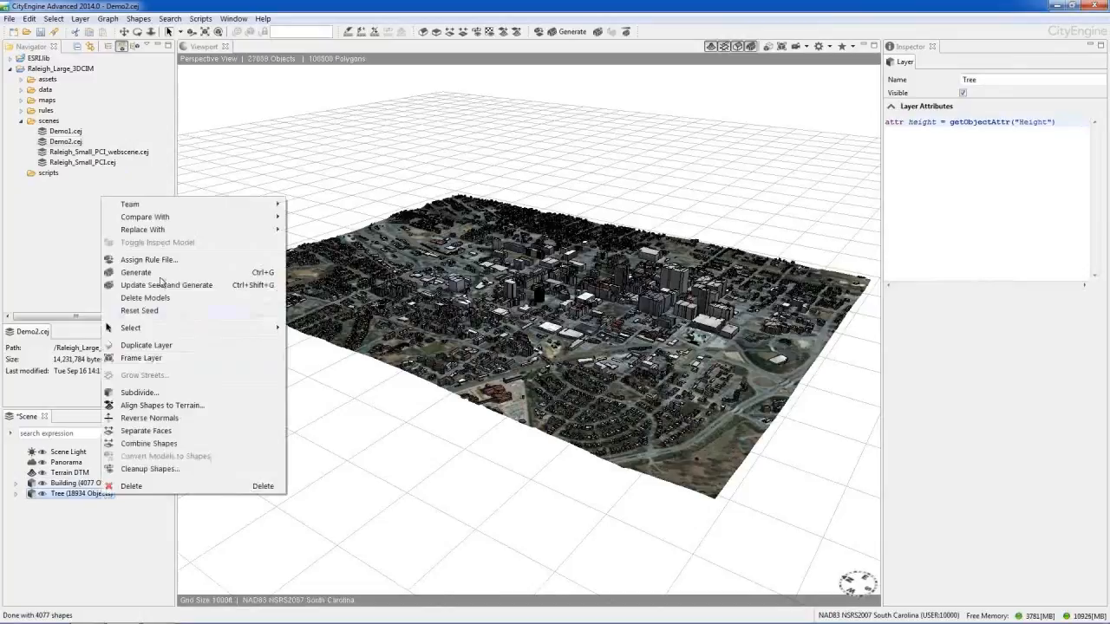
{"action": "left_click", "coordinate": [156, 259]}
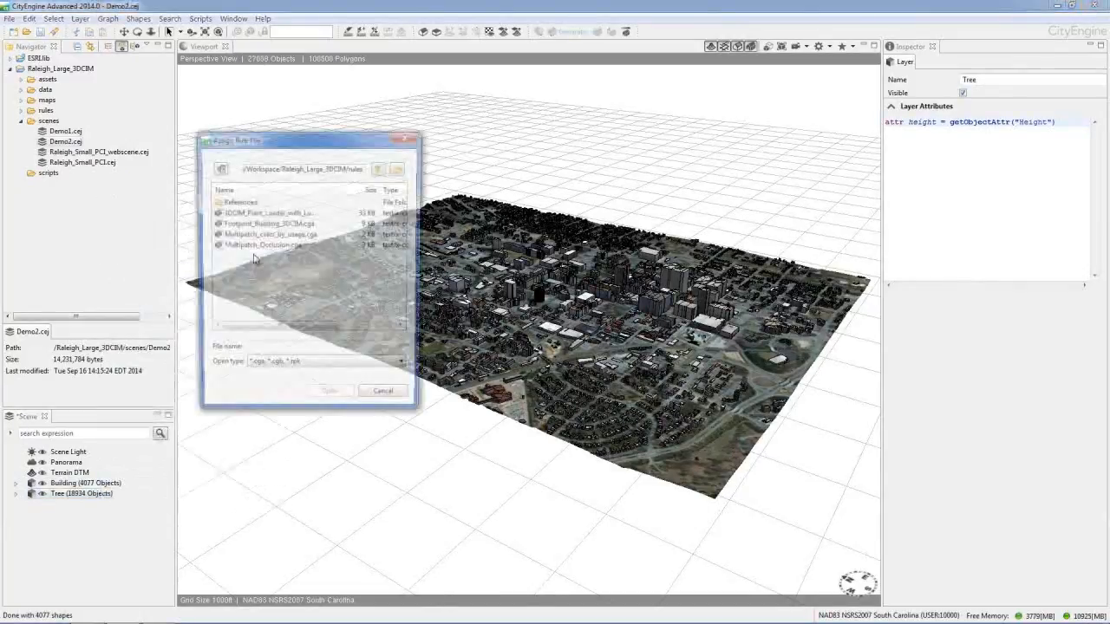
{"action": "left_click", "coordinate": [266, 214]}
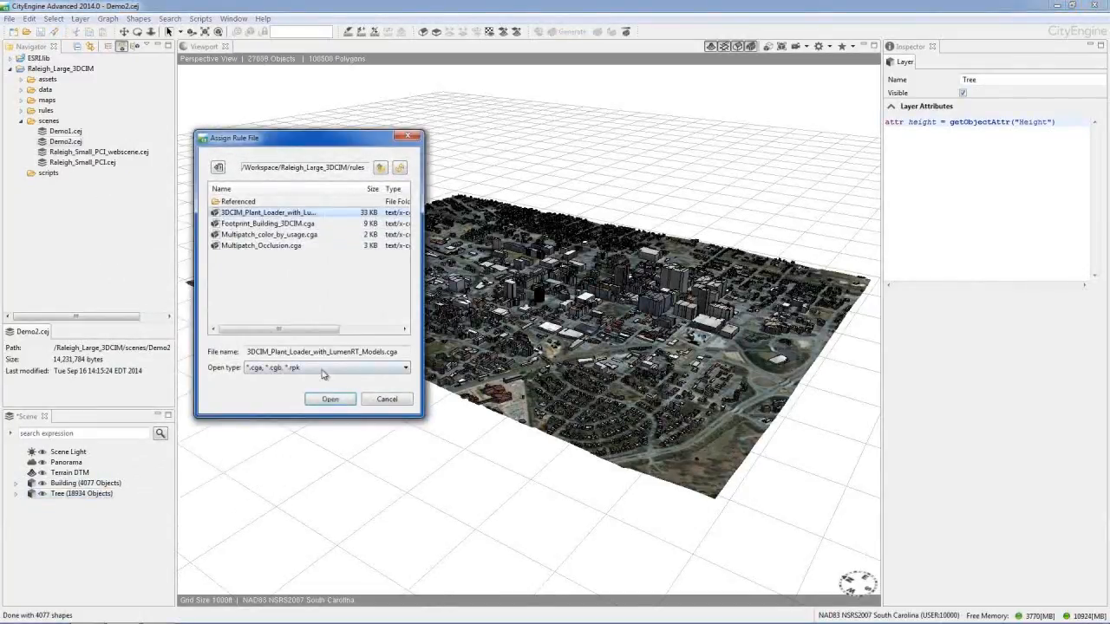
{"action": "left_click", "coordinate": [329, 400]}
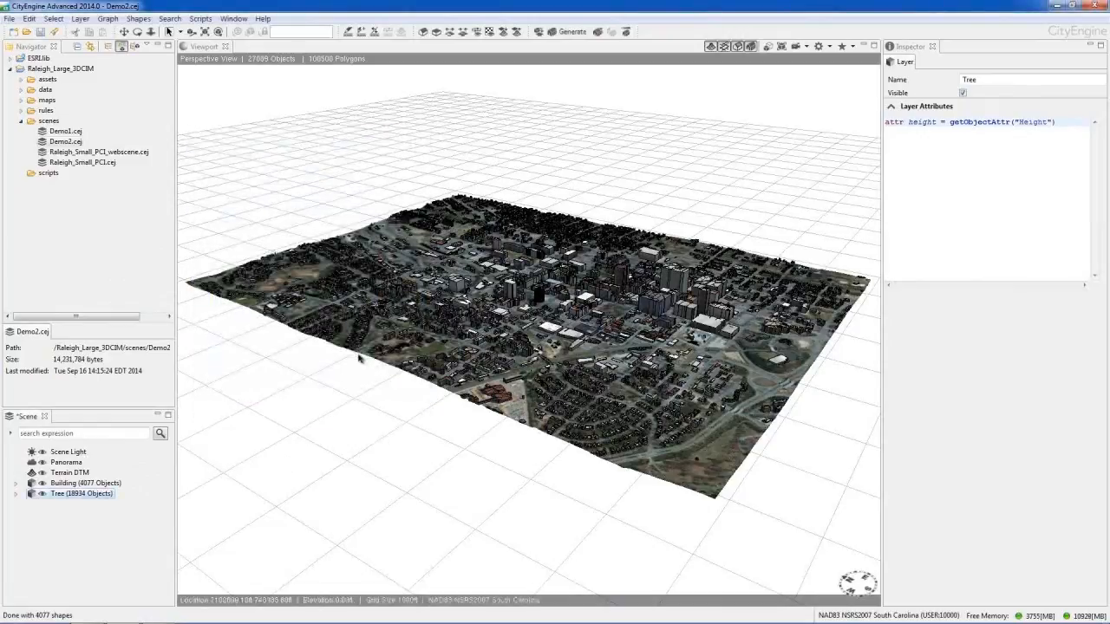
{"action": "right_click", "coordinate": [64, 492]}
{"action": "left_click", "coordinate": [108, 269]}
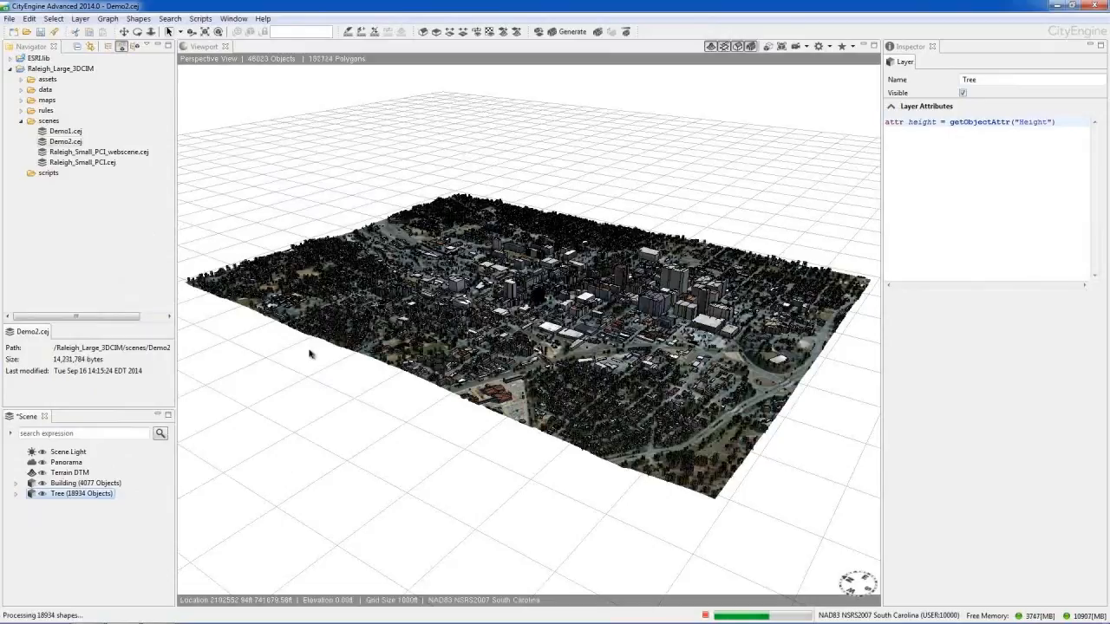
- Turn off the wireframe overlay on the textured models and maximize the viewport
{"action": "left_click", "coordinate": [830, 46]}
{"action": "left_click", "coordinate": [845, 139]}
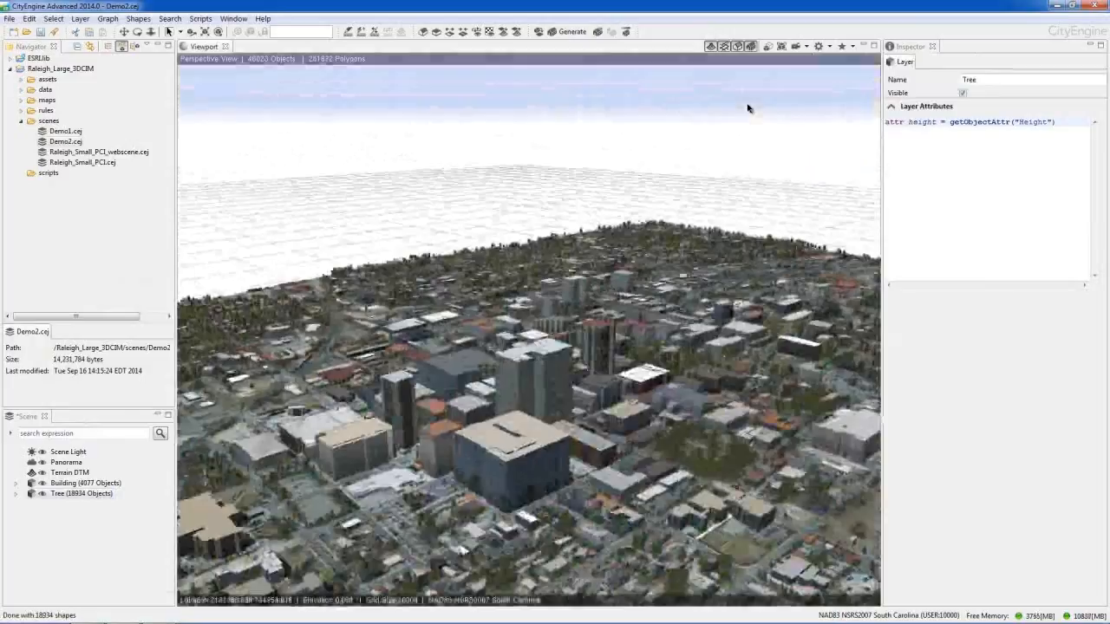
{"action": "key", "text": "ctrl+m"}
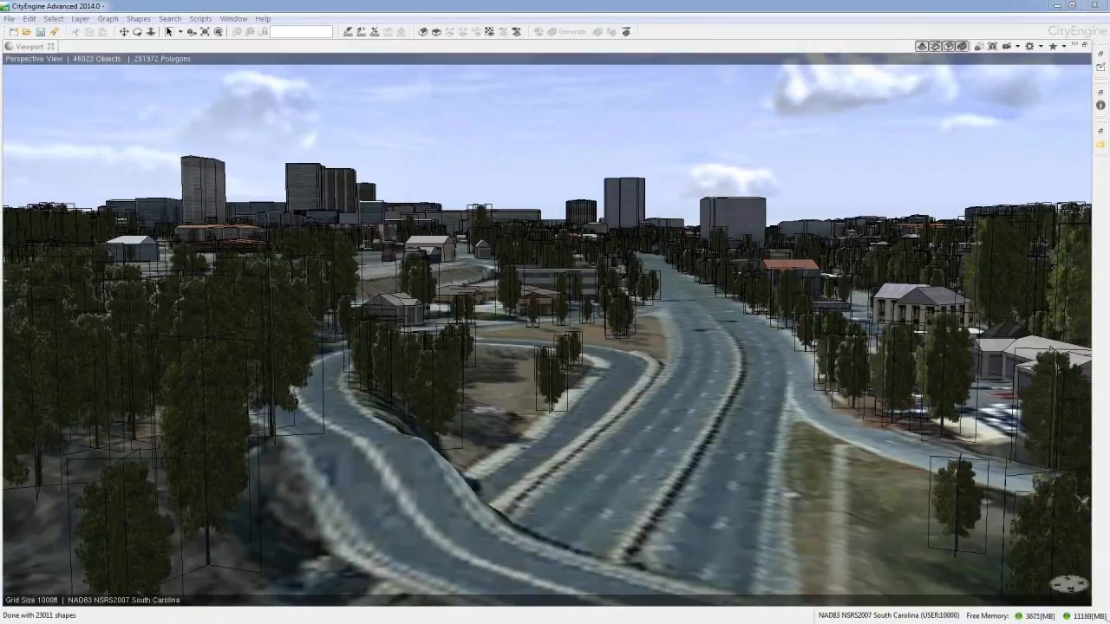
- Try a Total_Height of 261.19 on the large commercial building, and restore the attribute to its rule-defined value
{"action": "left_click", "coordinate": [845, 163]}
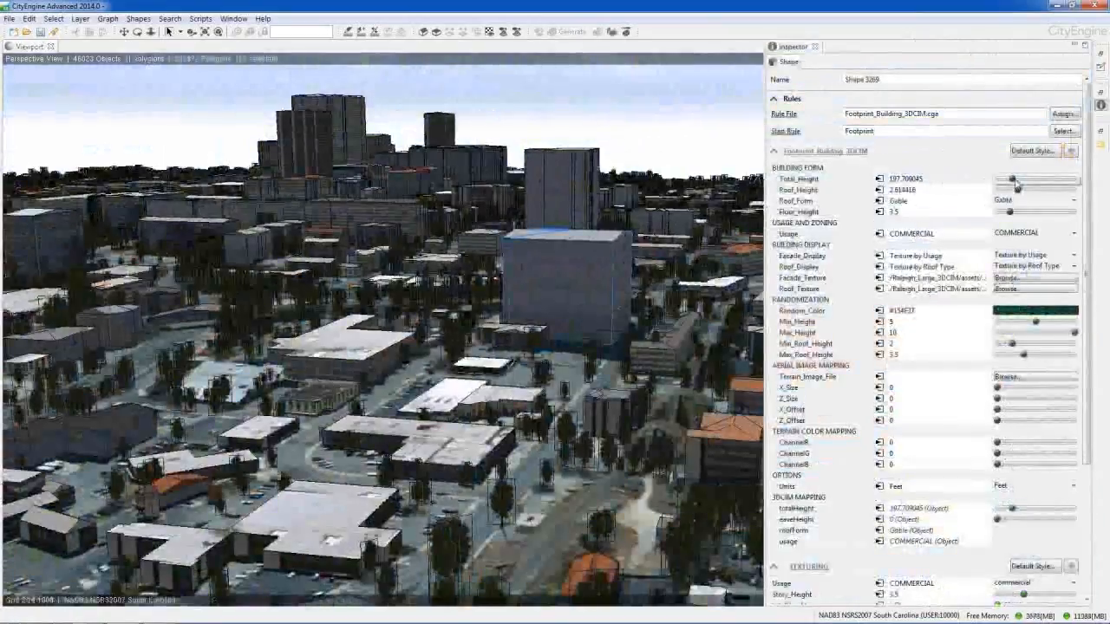
{"action": "mouse_move", "coordinate": [1012, 180]}
{"action": "left_mouse_down"}
{"action": "mouse_move", "coordinate": [1046, 179]}
{"action": "mouse_move", "coordinate": [1016, 180]}
{"action": "left_mouse_up"}
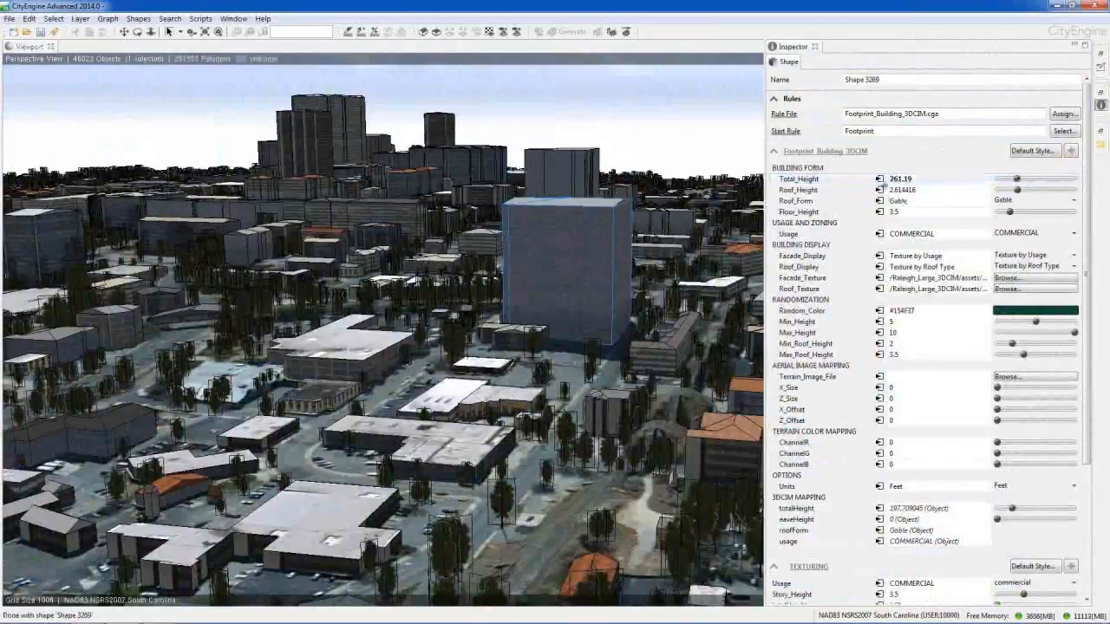
{"action": "left_click", "coordinate": [879, 178]}
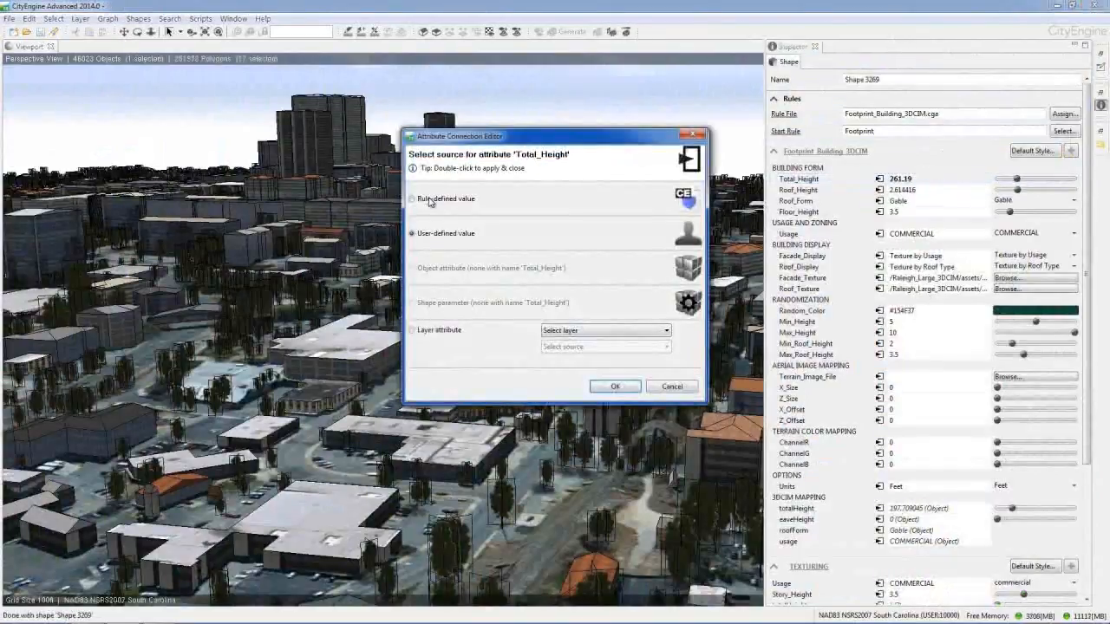
{"action": "left_click", "coordinate": [430, 201]}
{"action": "left_click", "coordinate": [612, 386]}
{"action": "left_click", "coordinate": [1084, 46]}
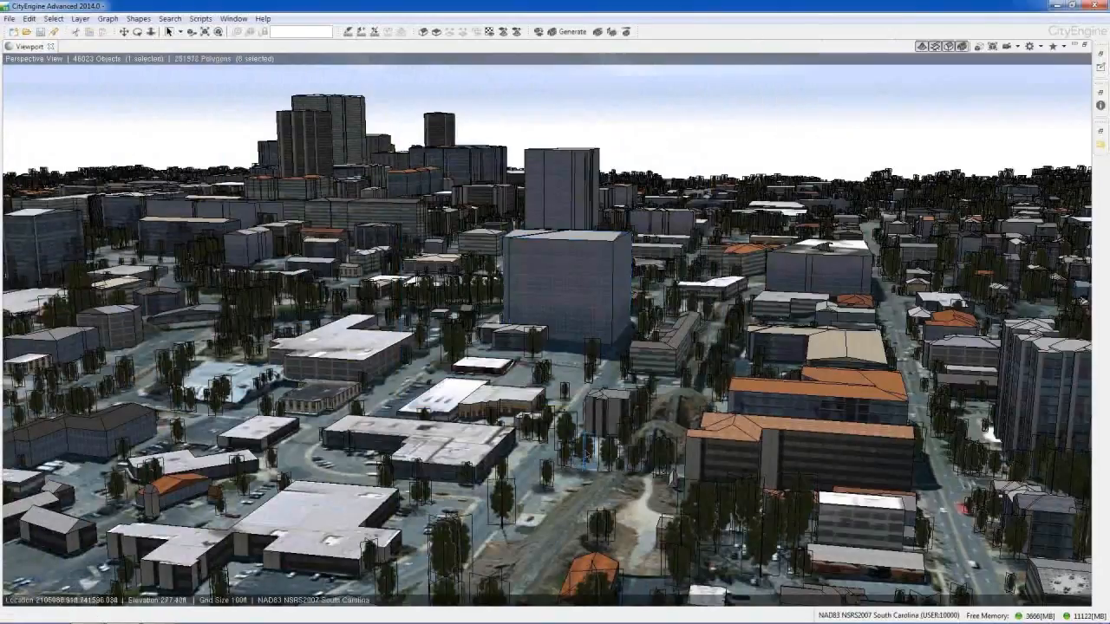
- Set the selected European Hornbeam tree's Representation to Model and view the tree up close
{"action": "left_click", "coordinate": [1099, 106]}
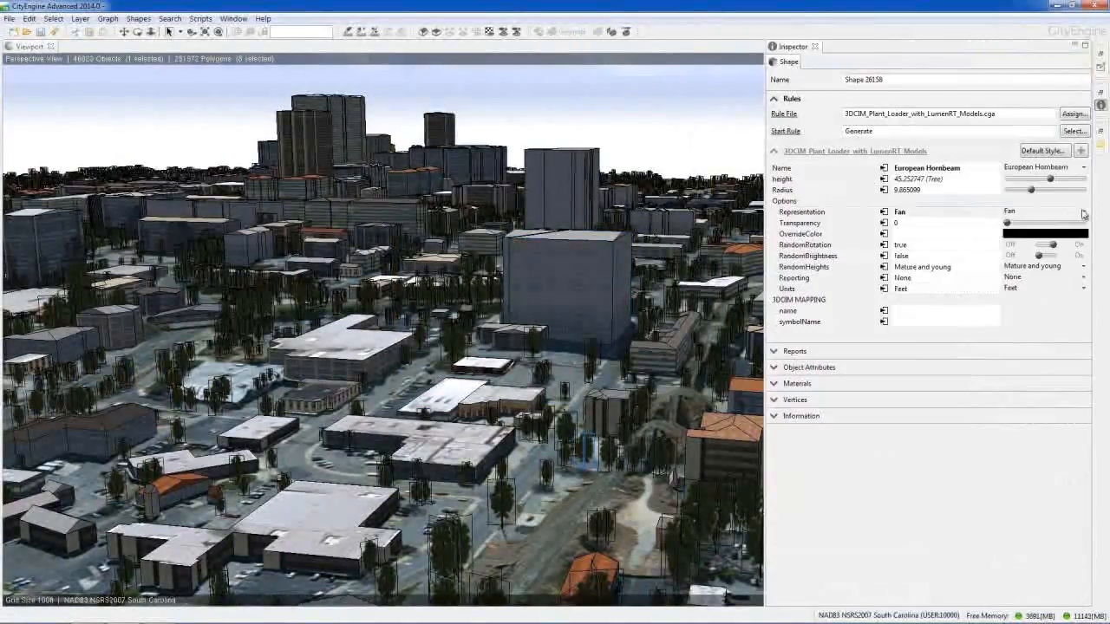
{"action": "left_click", "coordinate": [1083, 213]}
{"action": "left_click", "coordinate": [1040, 227]}
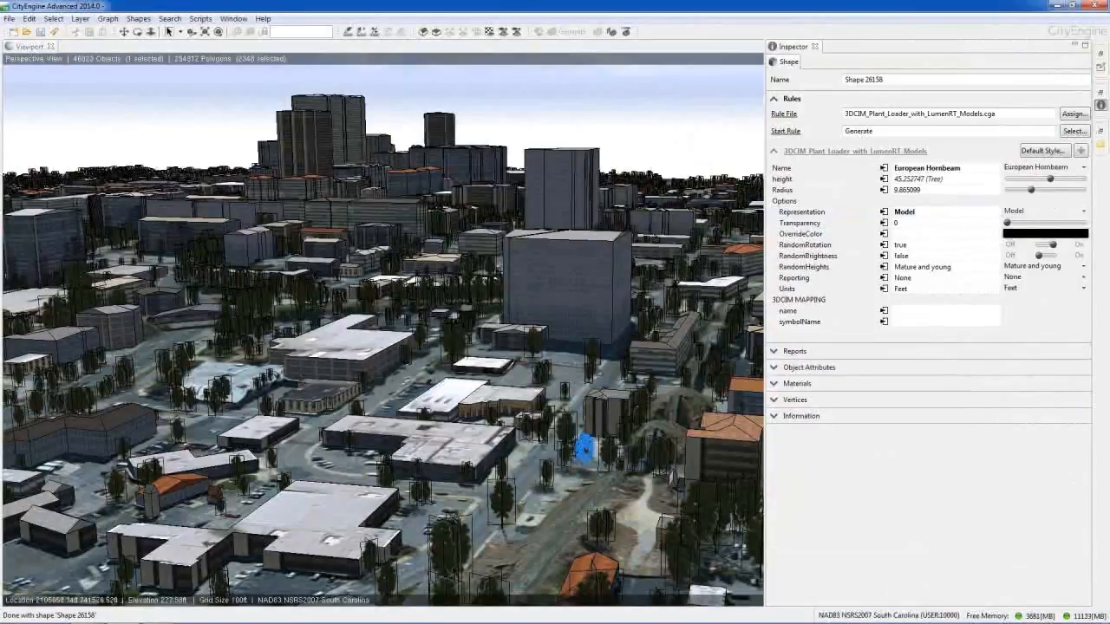
{"action": "left_click", "coordinate": [584, 450]}
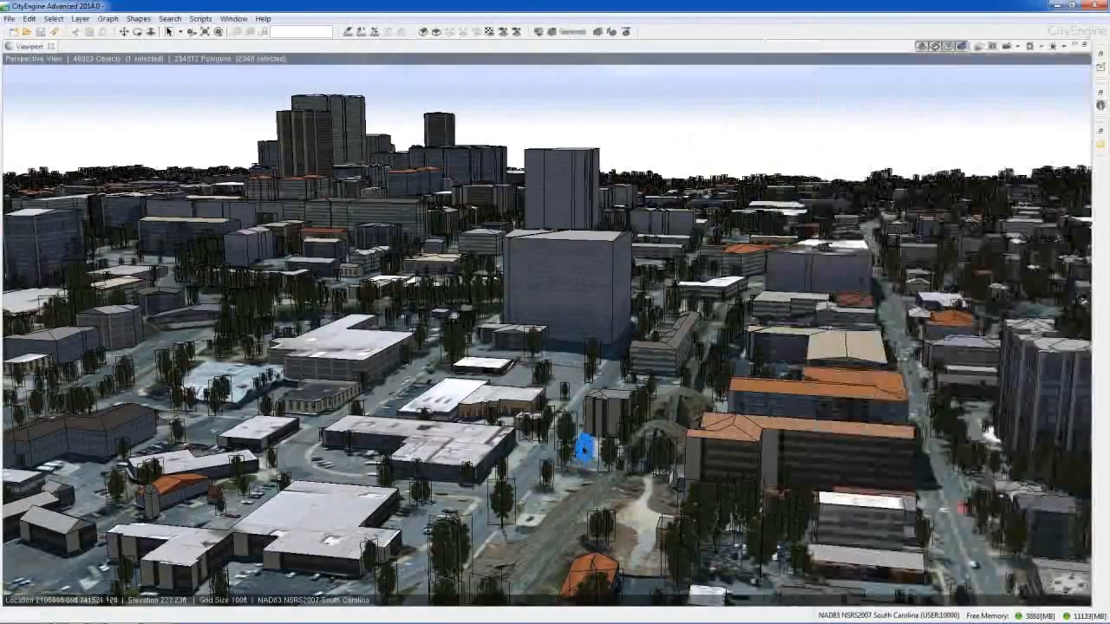
{"action": "scroll", "coordinate": [583, 450], "scroll_direction": "up", "scroll_amount": 2}
- Set the selected tree's Representation to Analytical
{"action": "left_click", "coordinate": [1100, 105]}
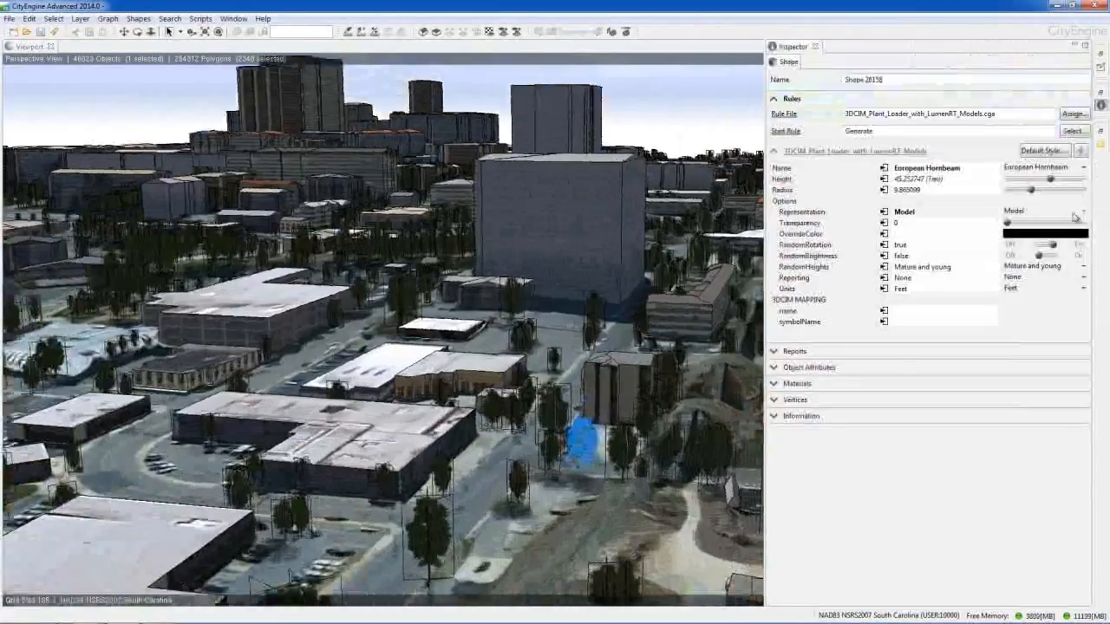
{"action": "left_click", "coordinate": [1044, 211]}
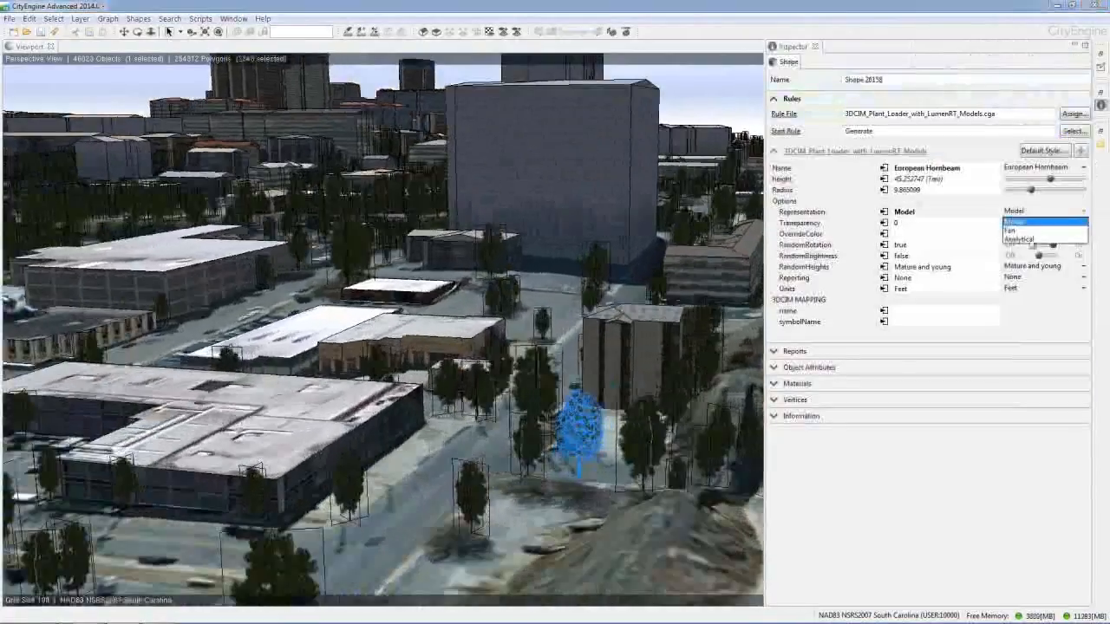
{"action": "left_click", "coordinate": [1019, 239]}
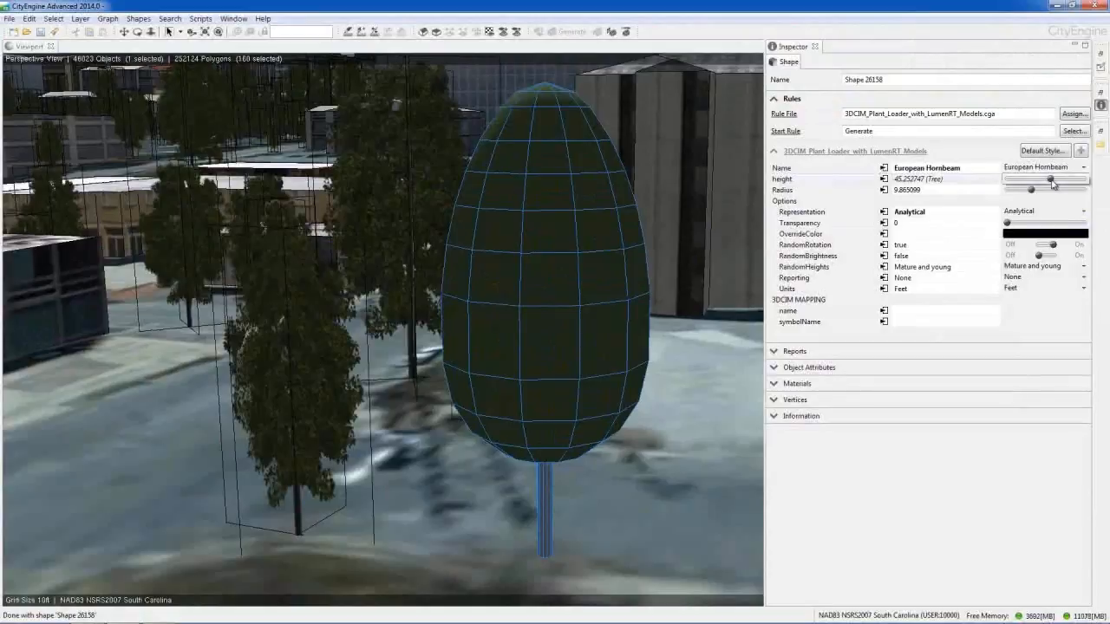
- Reduce the selected tree's height to 38.47 and change its species to Honey Locust
{"action": "mouse_move", "coordinate": [1054, 179]}
{"action": "left_mouse_down"}
{"action": "mouse_move", "coordinate": [1064, 181]}
{"action": "mouse_move", "coordinate": [1045, 179]}
{"action": "left_mouse_up"}
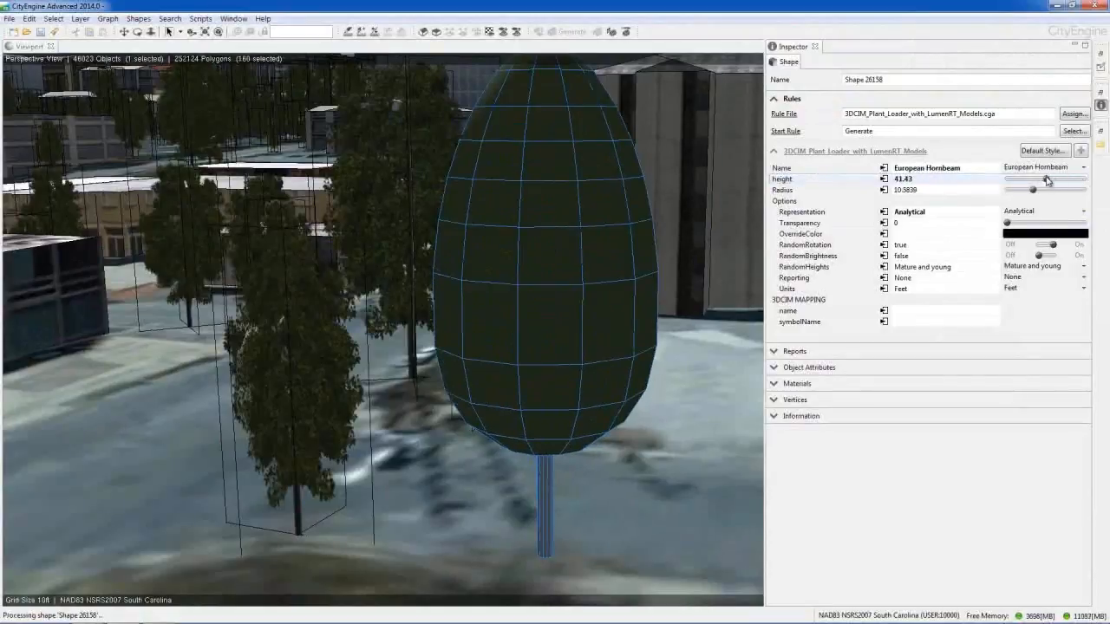
{"action": "left_click", "coordinate": [1045, 168]}
{"action": "left_click", "coordinate": [1037, 197]}
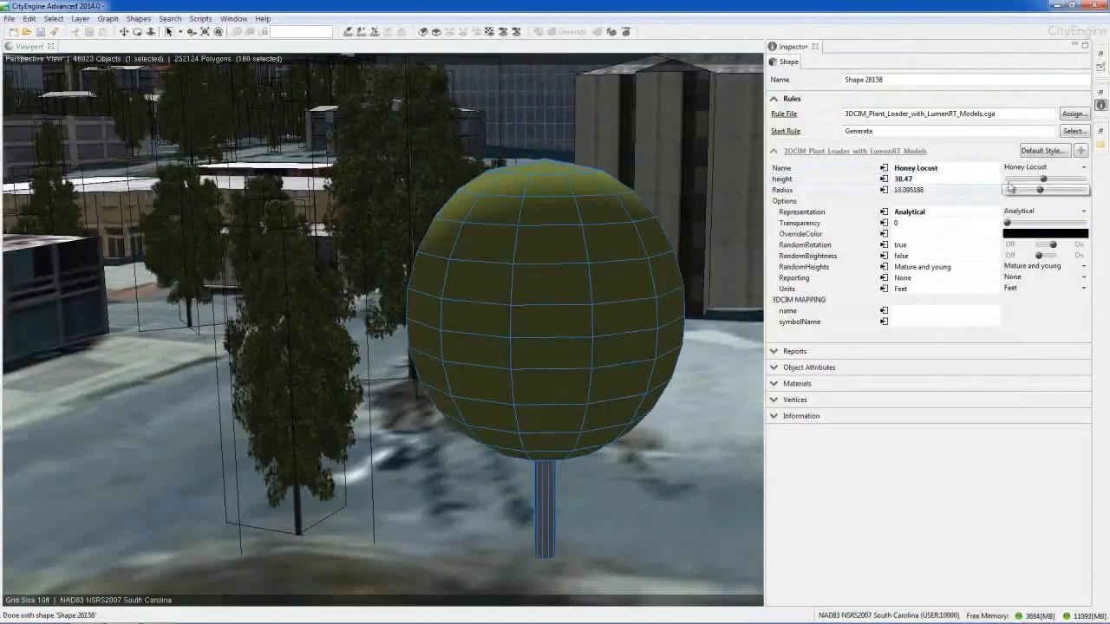
- Set the Honey Locust's Representation to Fan, and deselect the tree in the full-size viewport
{"action": "left_click", "coordinate": [1050, 211]}
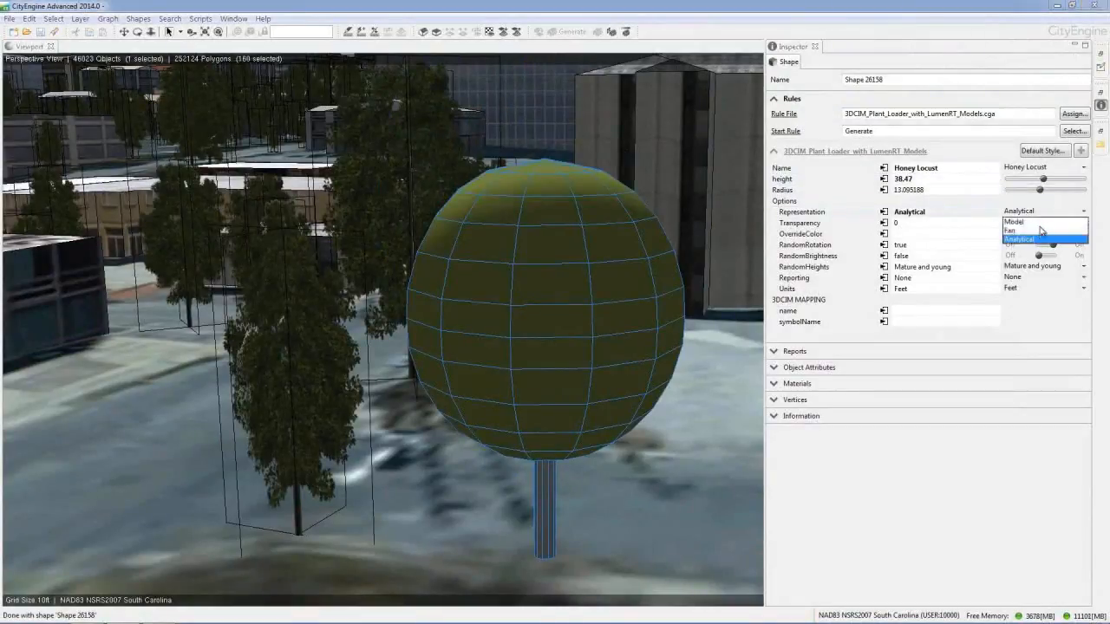
{"action": "left_click", "coordinate": [1043, 223]}
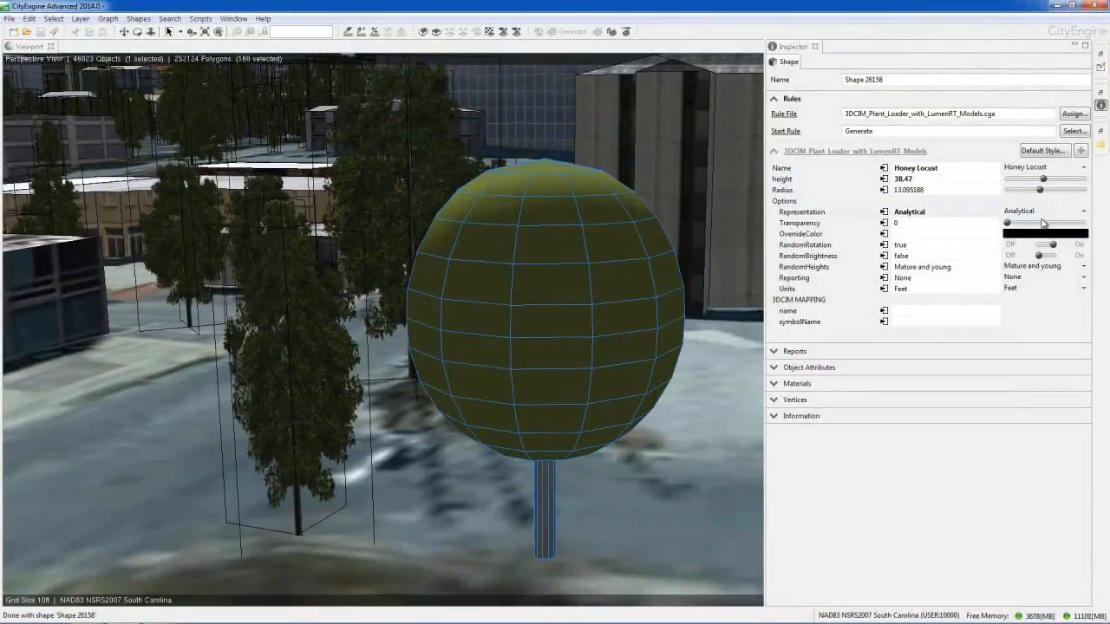
{"action": "key", "text": "ctrl+m"}
{"action": "left_click", "coordinate": [662, 462]}
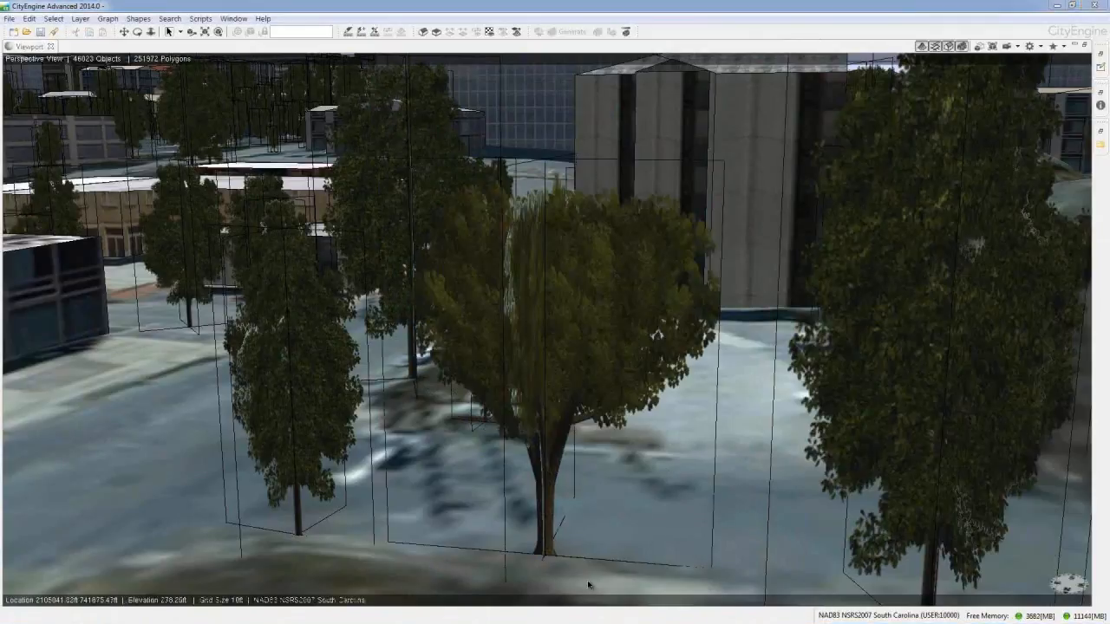
- Start a model export of the city in the CityEngine WebScene format
{"action": "right_click_drag", "start_coordinate": [548, 566], "coordinate": [304, 440], "text": "alt"}
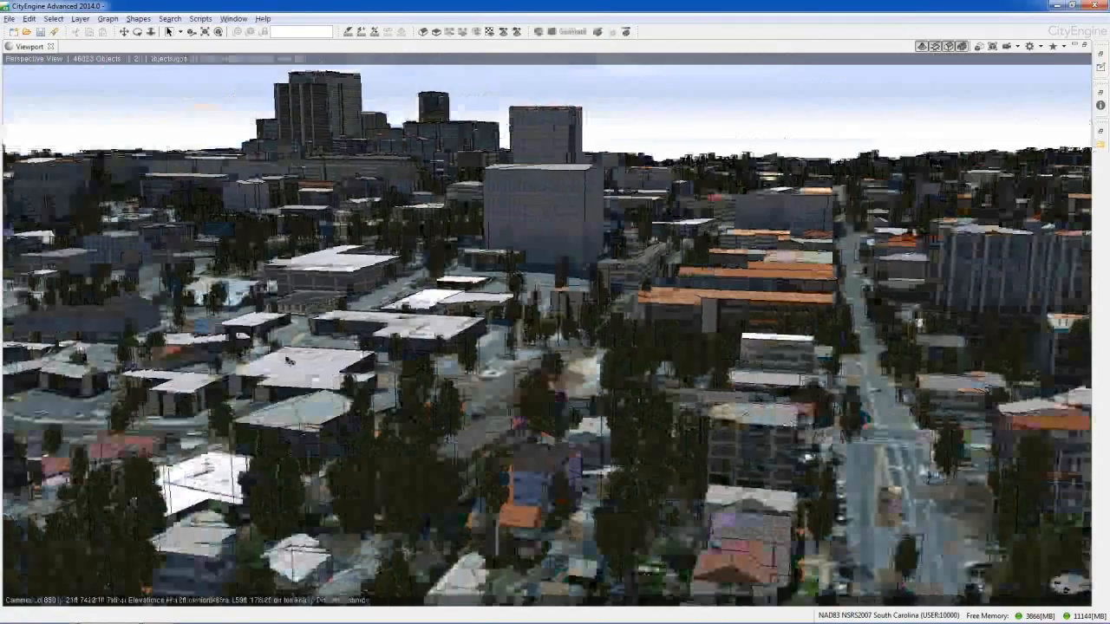
{"action": "left_click", "coordinate": [8, 18]}
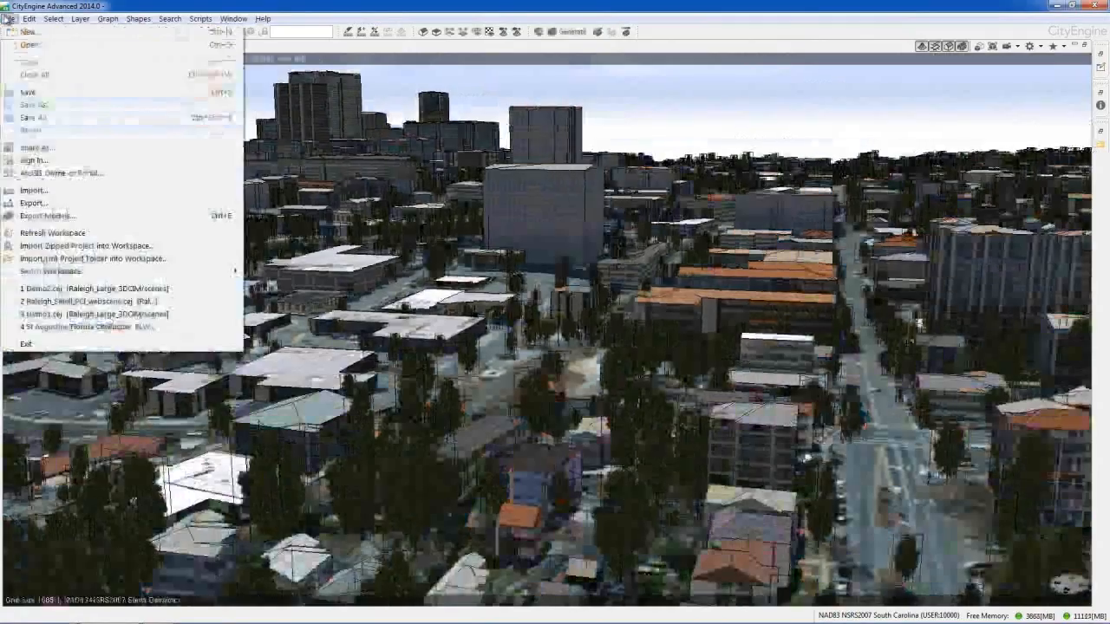
{"action": "left_click", "coordinate": [39, 216]}
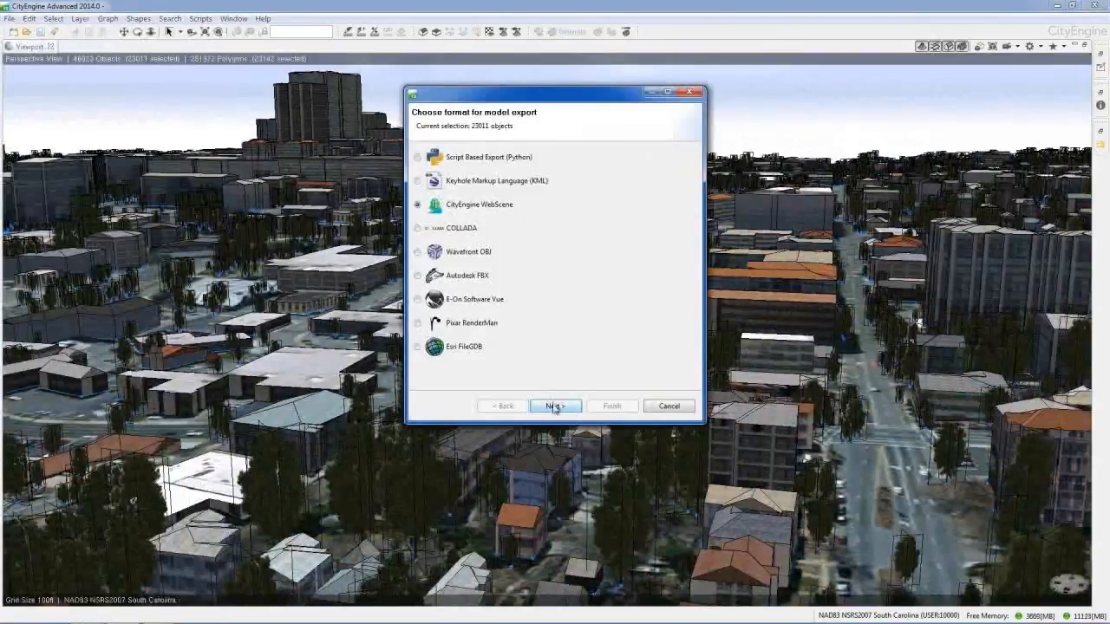
{"action": "left_click", "coordinate": [552, 406]}
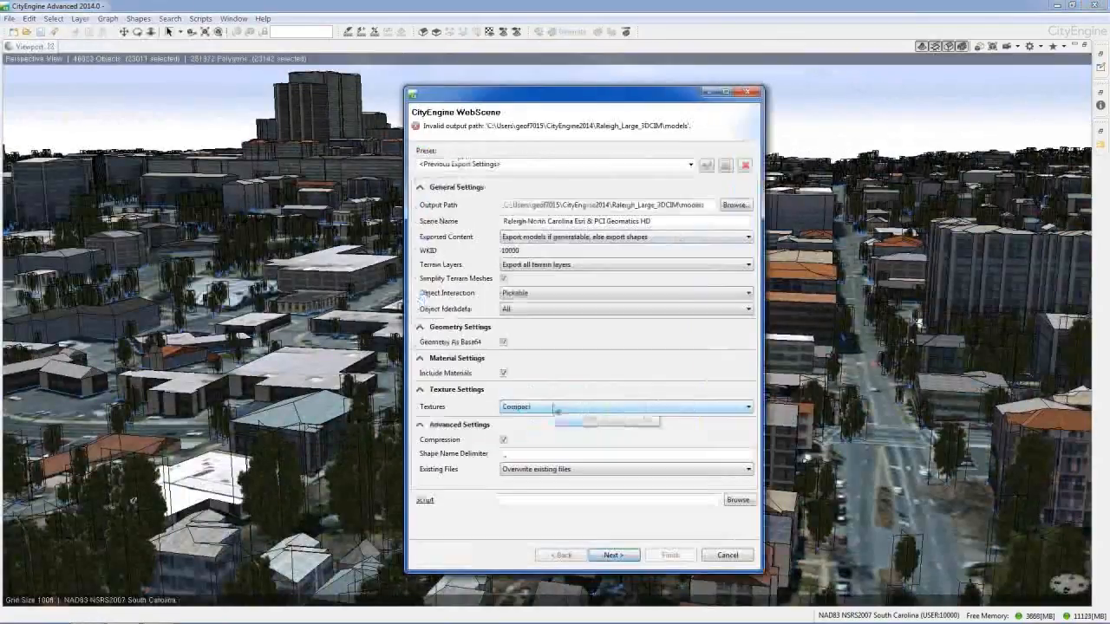
- Name the scene "Raleigh North Carolina Esri & PCI Geomatics Procedural" and continue to the per-layer export options
{"action": "left_click", "coordinate": [667, 221]}
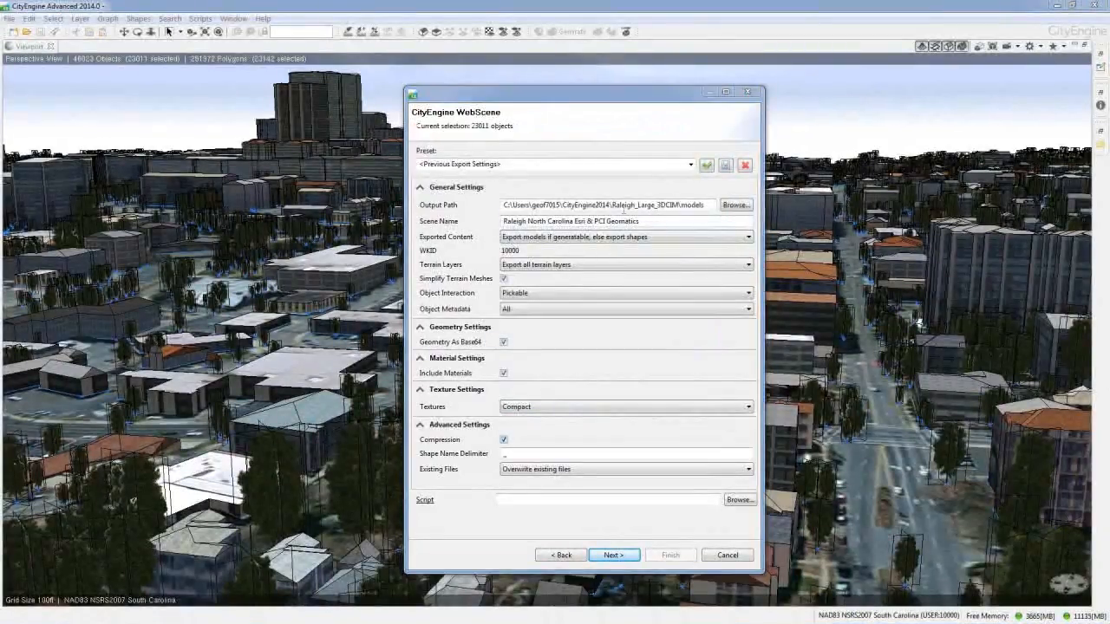
{"action": "type", "text": "Project"}
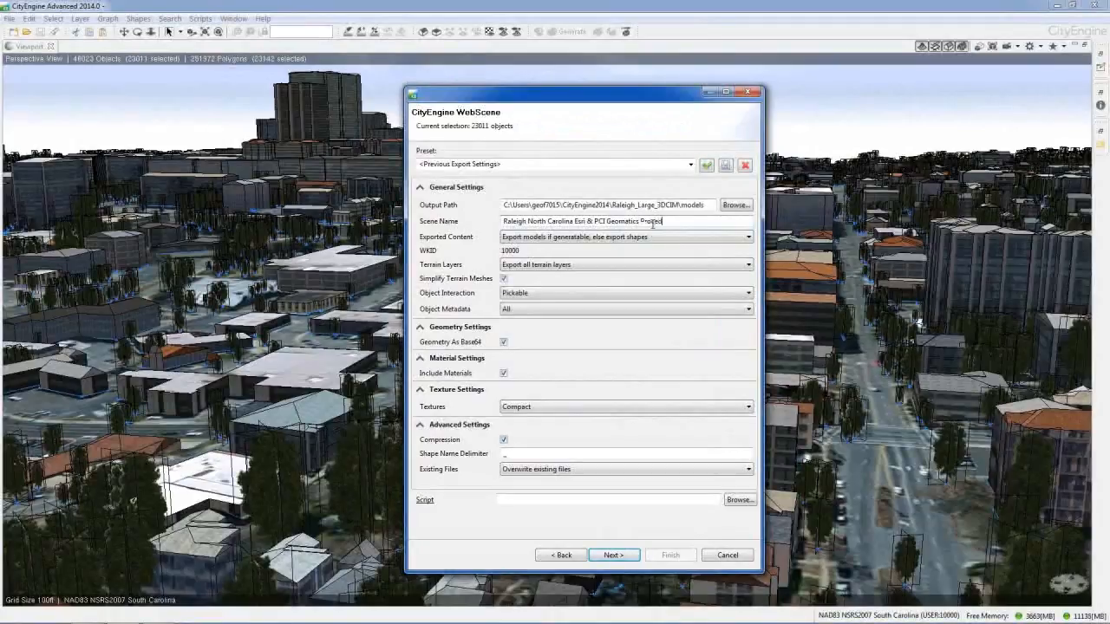
{"action": "left_click", "coordinate": [623, 561]}
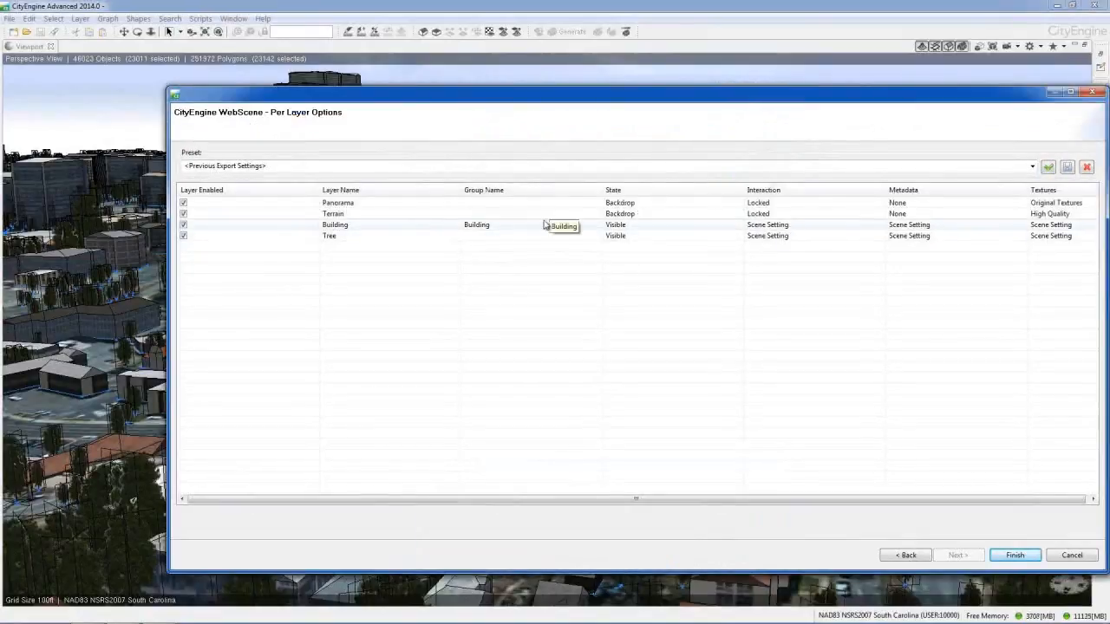
- Clear the Building layer's group name and finish the WebScene export
{"action": "left_click", "coordinate": [517, 235]}
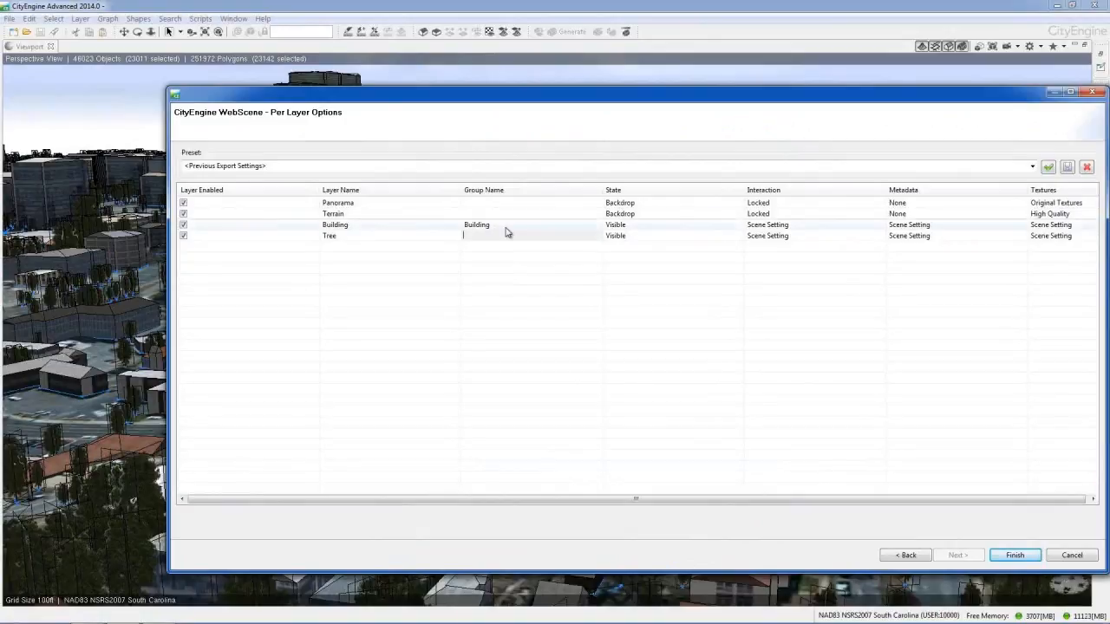
{"action": "left_click", "coordinate": [502, 226]}
{"action": "left_click", "coordinate": [618, 334]}
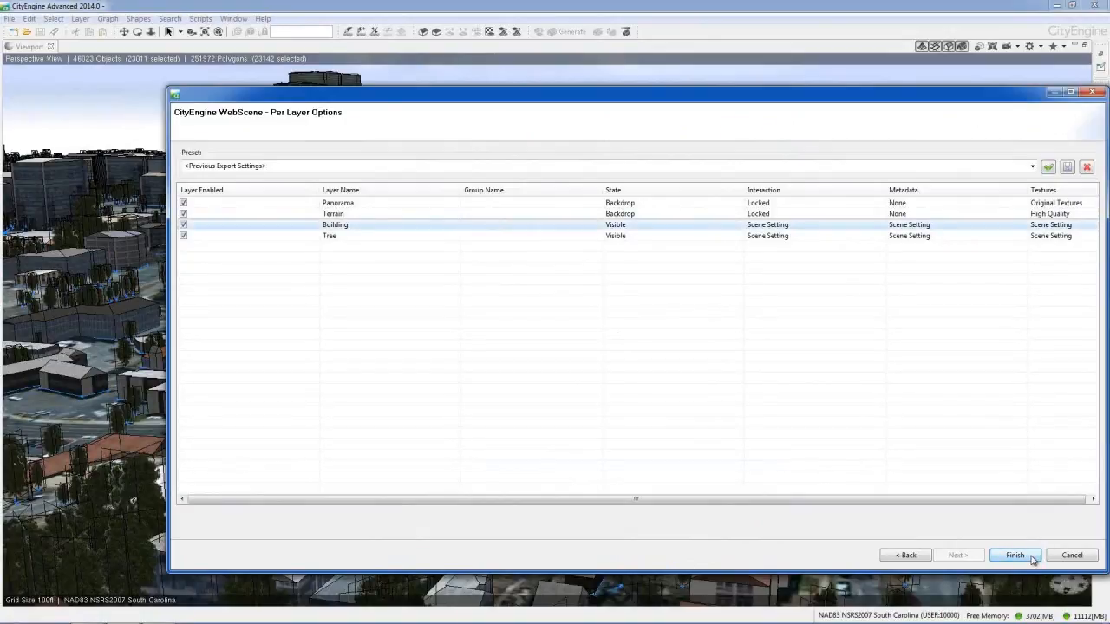
{"action": "left_click", "coordinate": [1032, 559]}
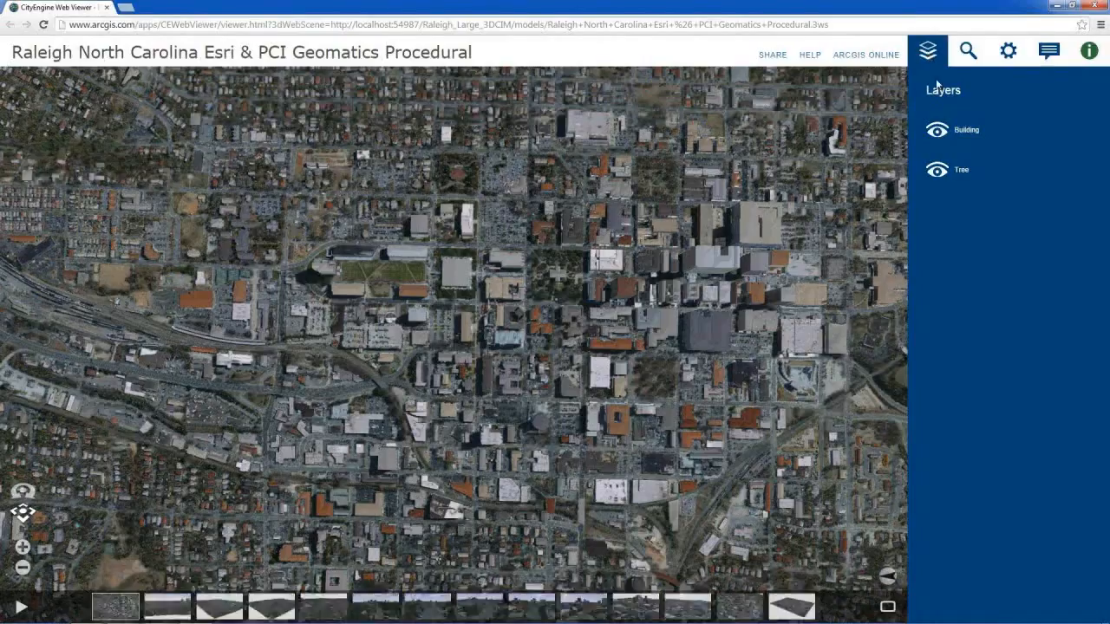
- Hide the layer list in the web viewer, shift the city map, and play the tour of bookmarked views
{"action": "left_click", "coordinate": [928, 52]}
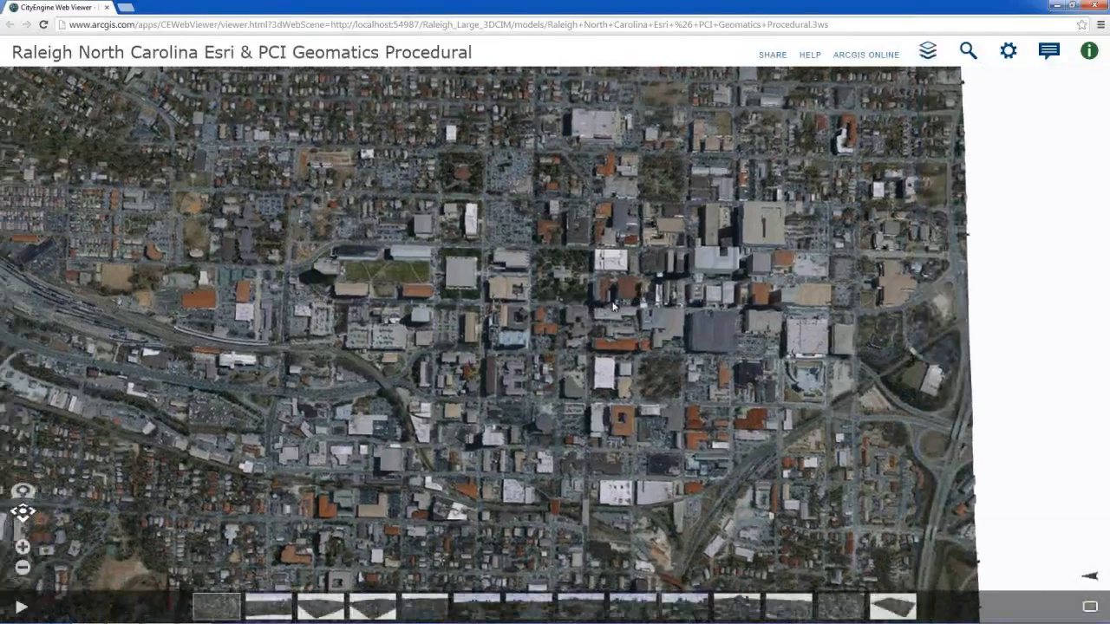
{"action": "left_click_drag", "start_coordinate": [613, 307], "coordinate": [699, 301]}
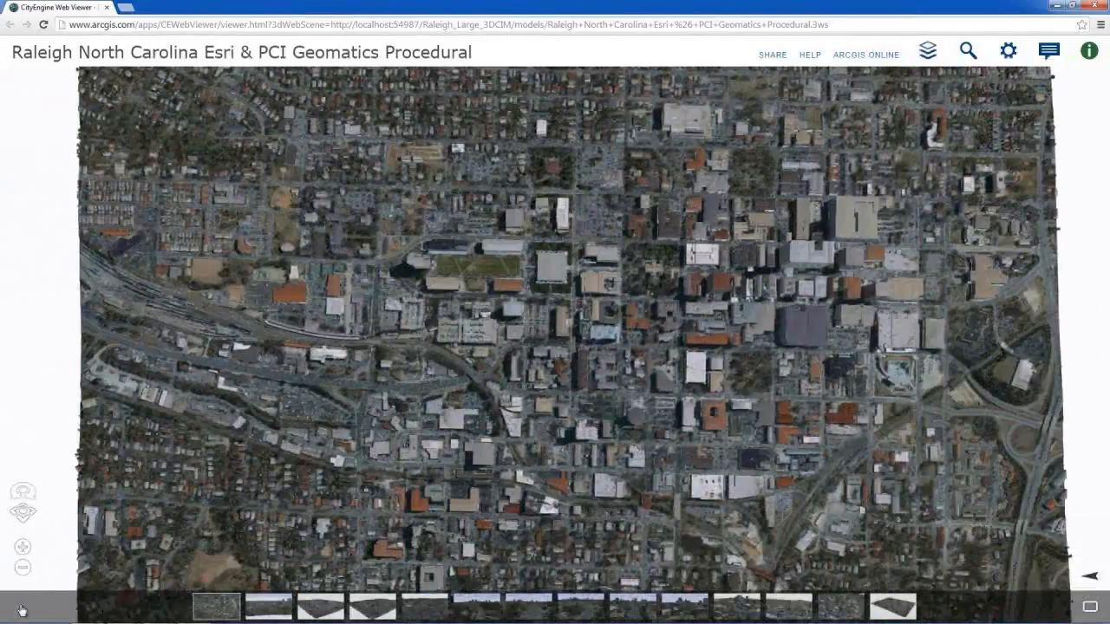
{"action": "left_click", "coordinate": [21, 610]}
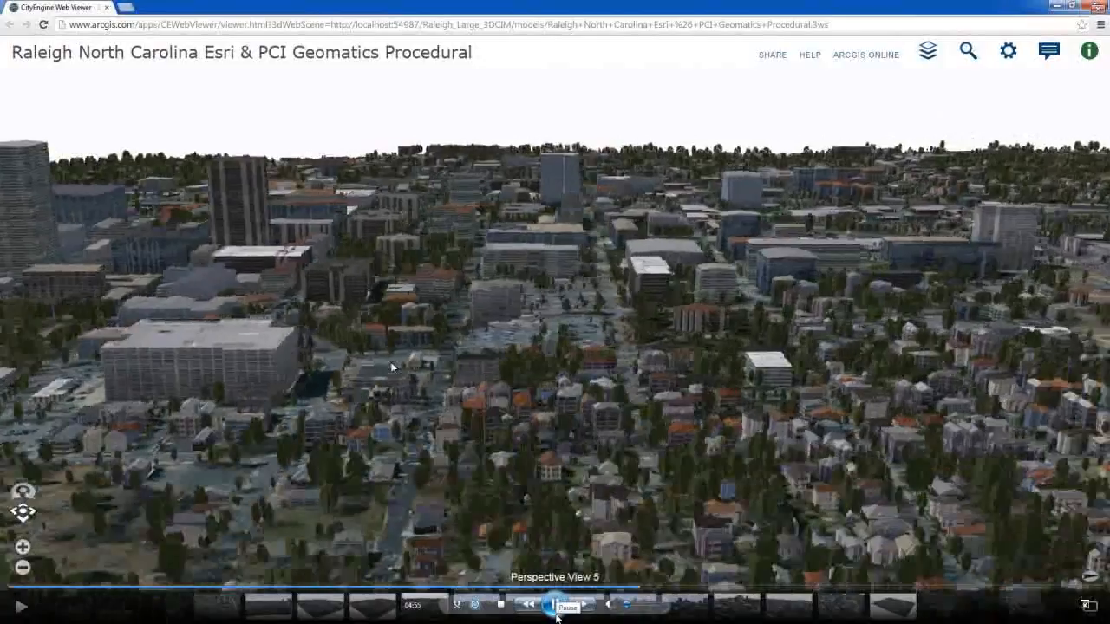
{"action": "left_click", "coordinate": [557, 605]}
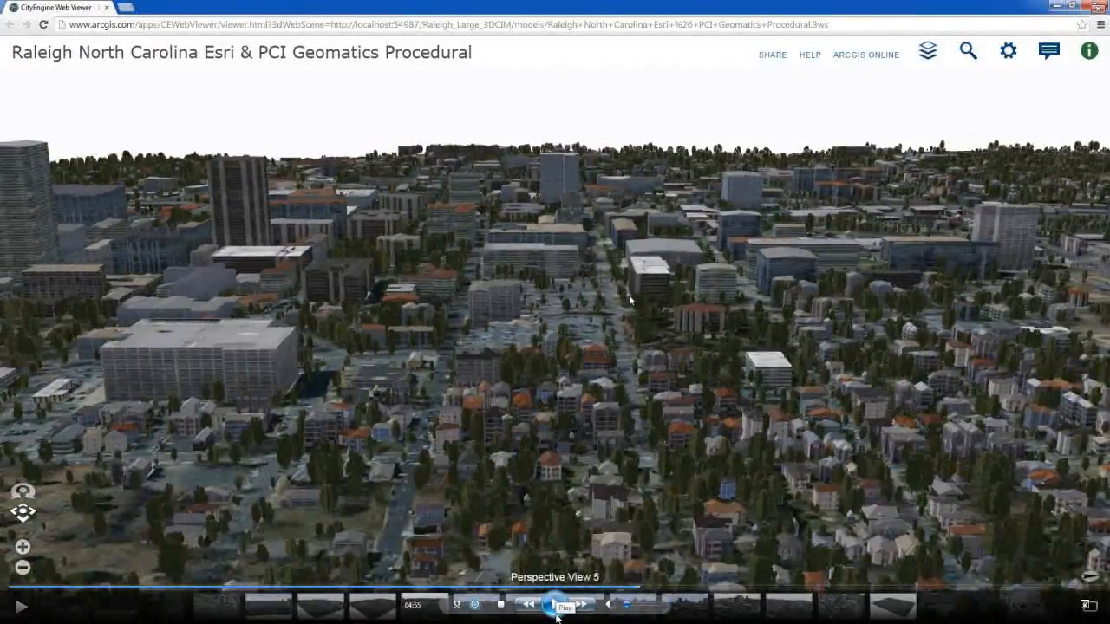
{"action": "left_click", "coordinate": [555, 605]}
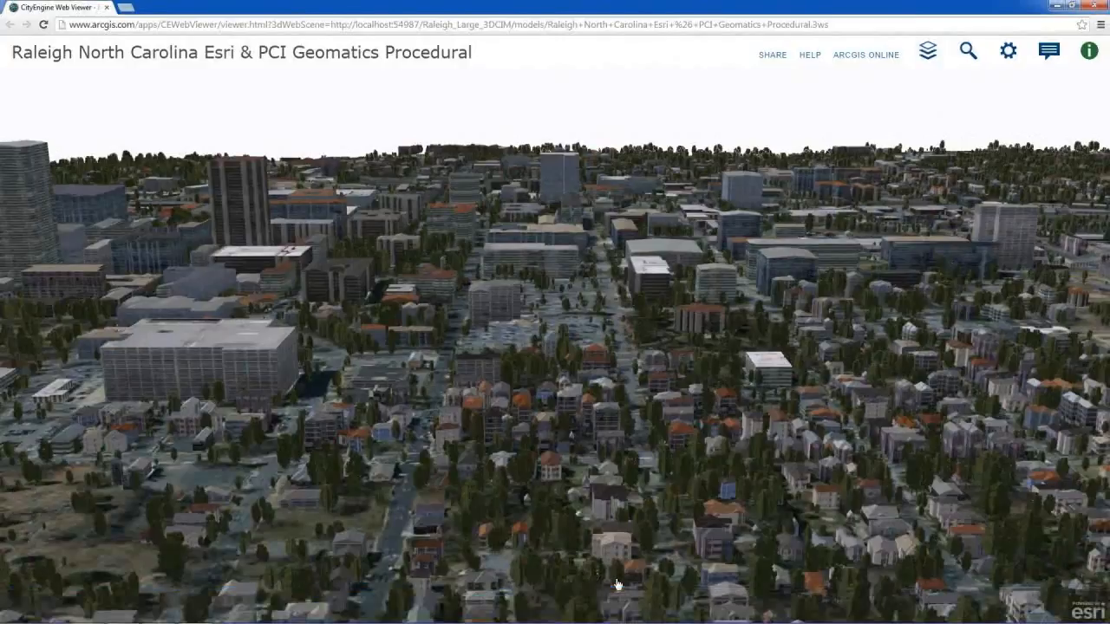
{"action": "mouse_move", "coordinate": [559, 603]}
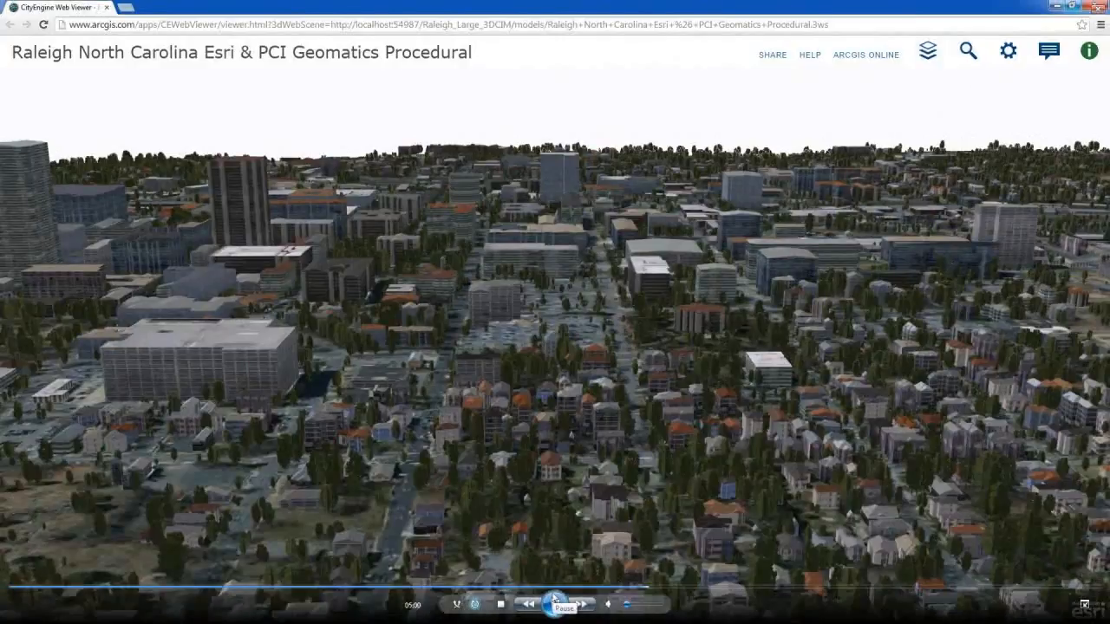
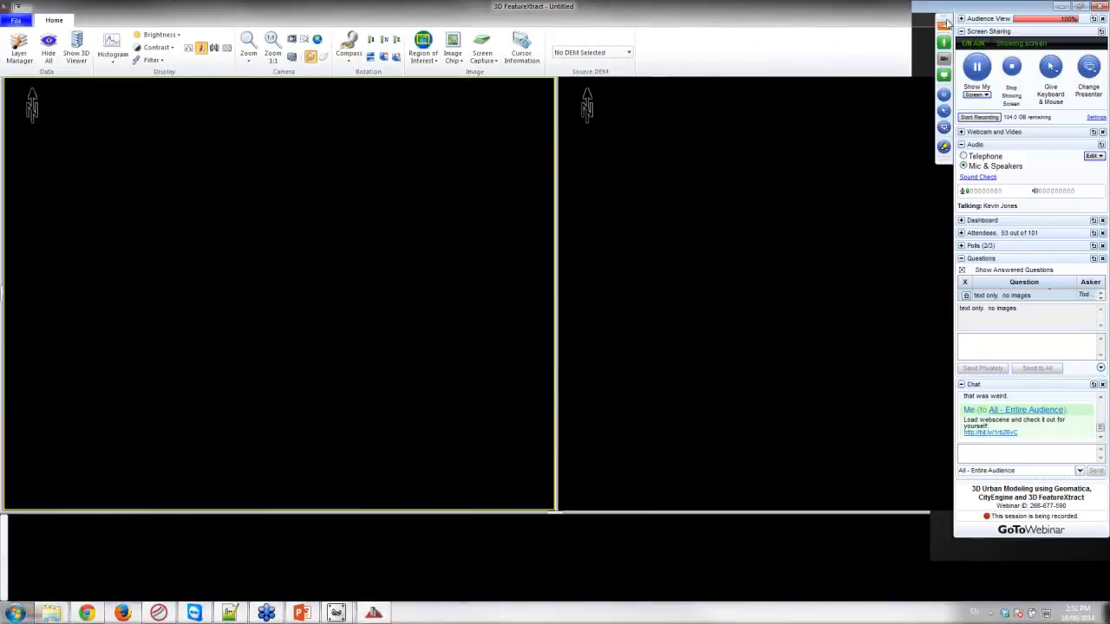
- Switch to 3D FeatureXtract, open the session Raleigh_State_Capitol_building.xpj, and return to the image viewers
{"action": "left_click", "coordinate": [944, 24]}
{"action": "left_click", "coordinate": [16, 22]}
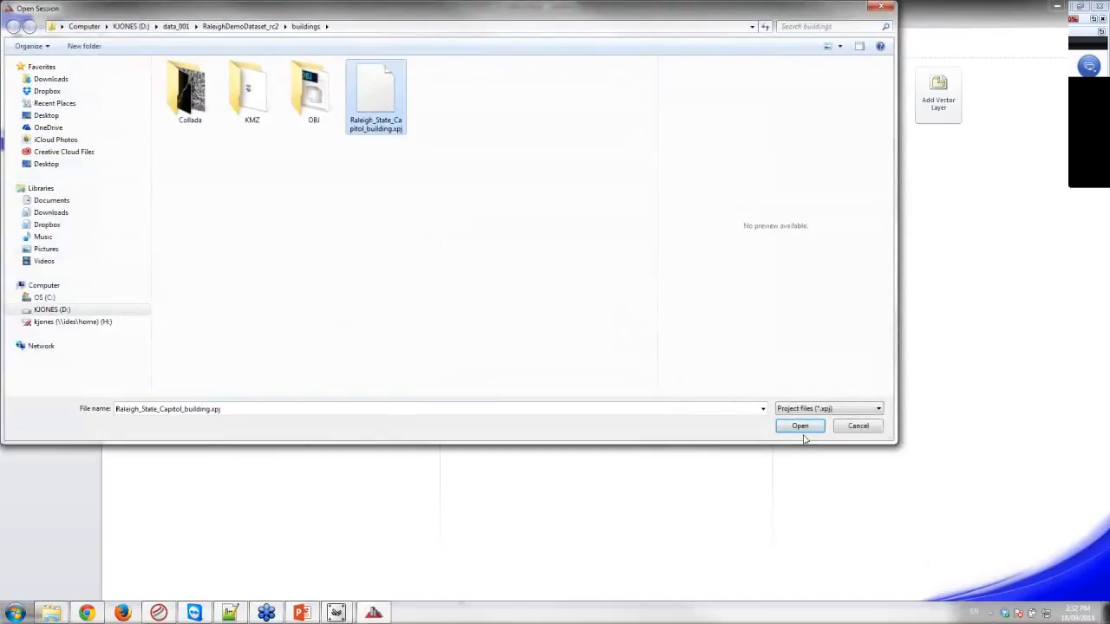
{"action": "left_click", "coordinate": [800, 426]}
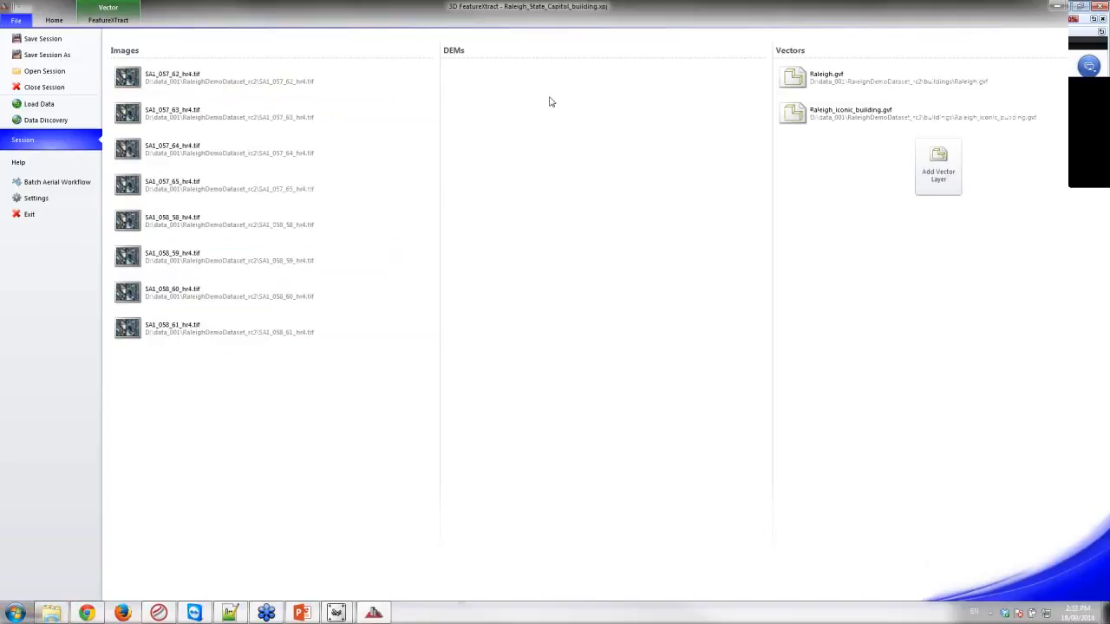
{"action": "left_click", "coordinate": [54, 22]}
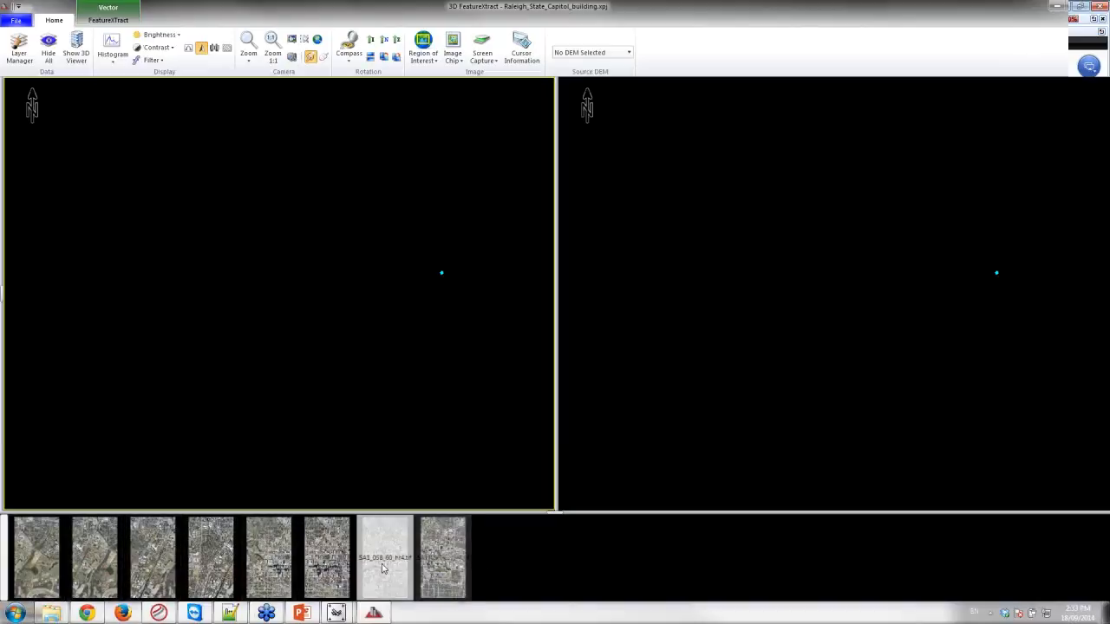
- Load SA1_058_59_hr4.tif into the left viewer and SA1_058_60_hr4.tif into the right viewer, and link the two views
{"action": "right_click", "coordinate": [325, 555]}
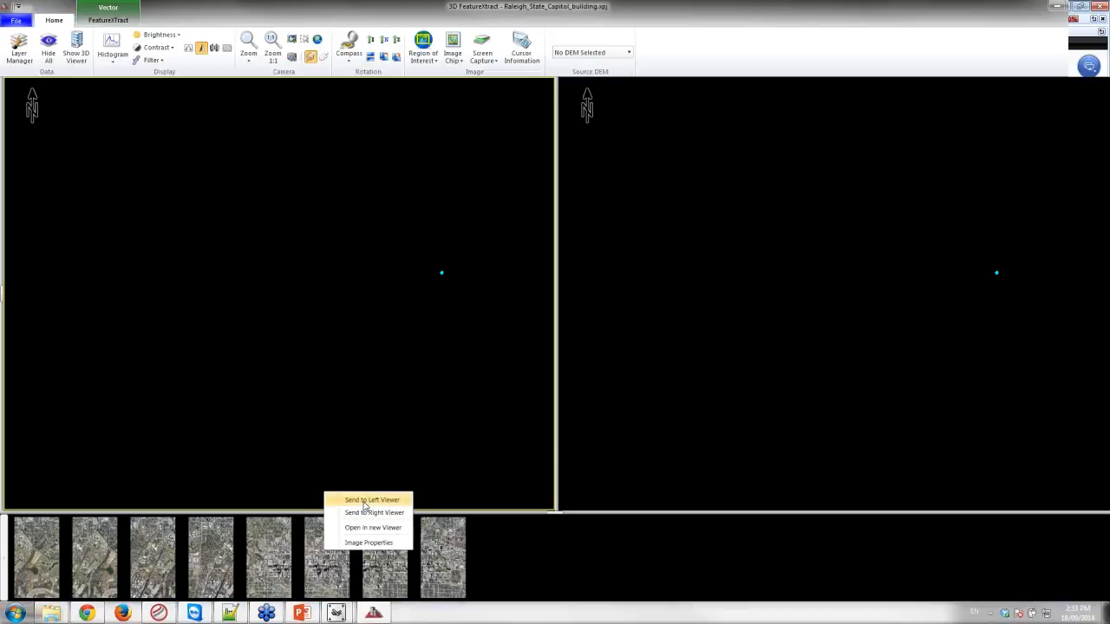
{"action": "right_click", "coordinate": [385, 578]}
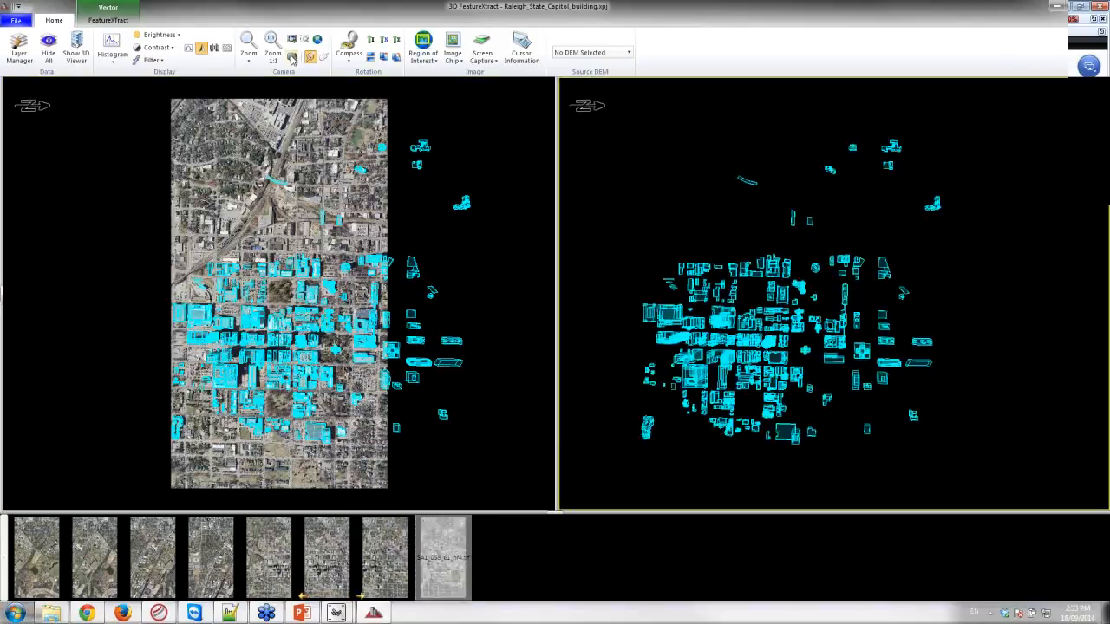
{"action": "left_click", "coordinate": [293, 57]}
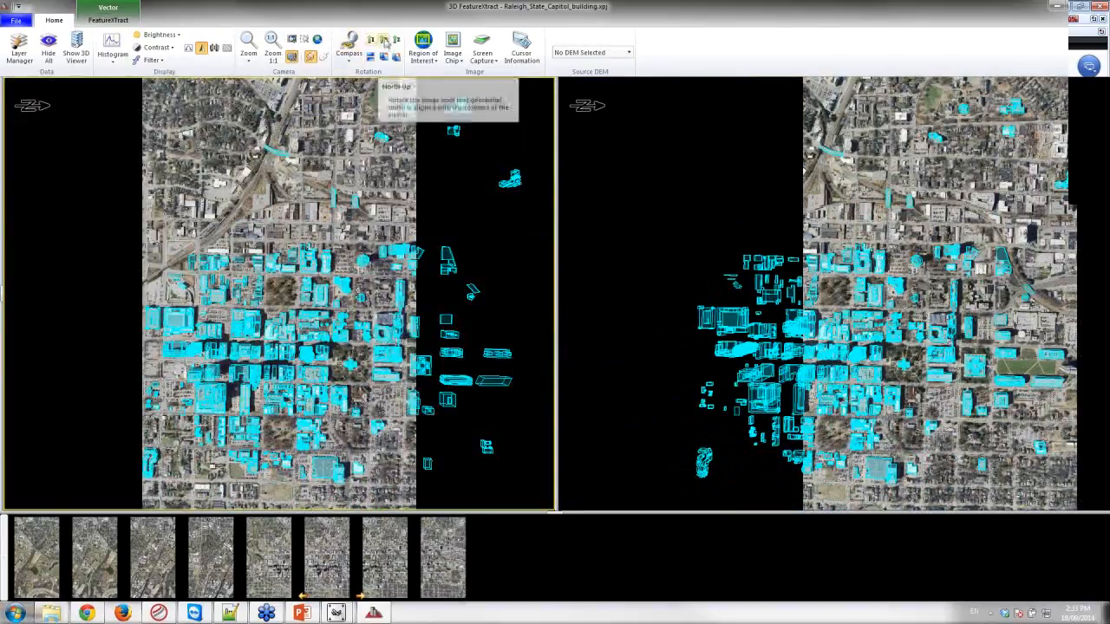
- Rotate the images in both viewers to north up
{"action": "left_click", "coordinate": [384, 40]}
{"action": "left_click", "coordinate": [624, 180]}
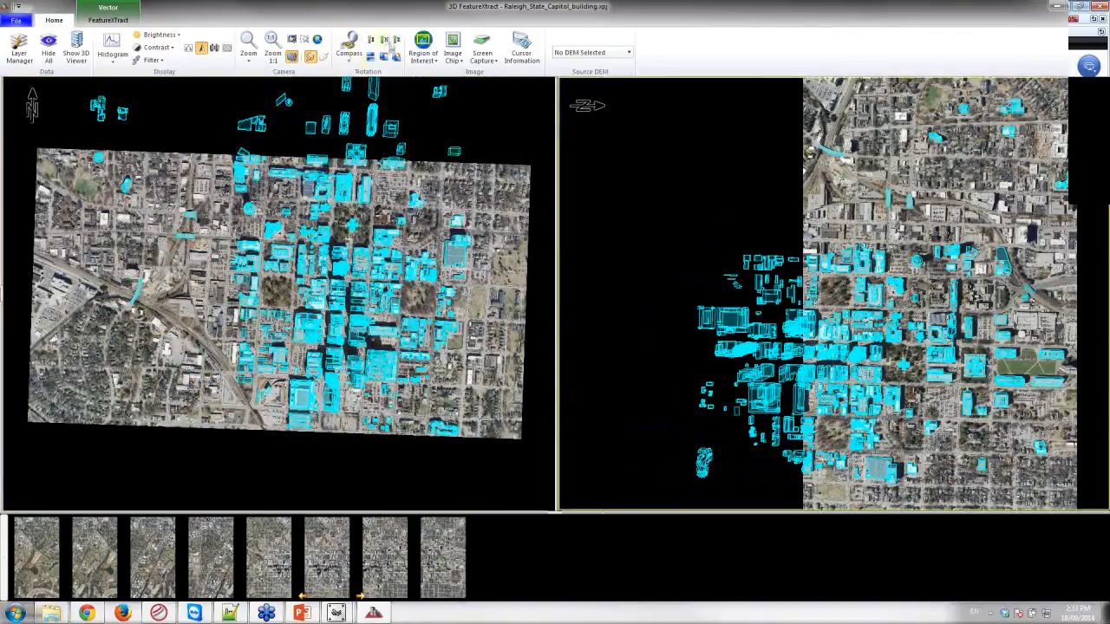
{"action": "left_click", "coordinate": [384, 41]}
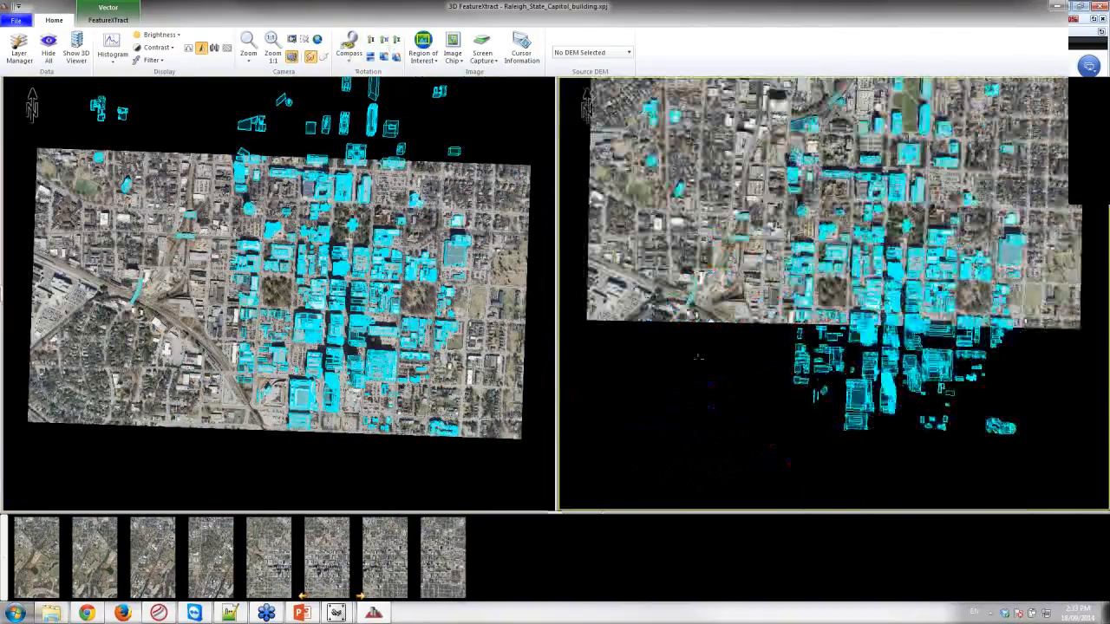
{"action": "left_click_drag", "start_coordinate": [699, 357], "coordinate": [639, 443]}
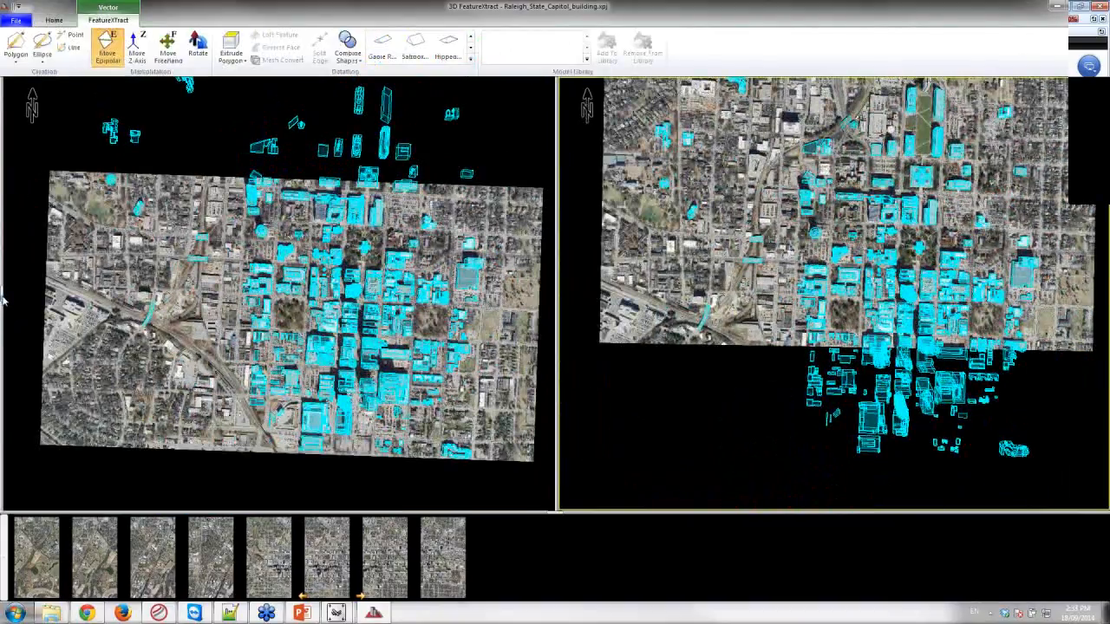
- Show the layer list, hide the Raleigh.gvf layer, and make Raleigh_iconic_building.gvf the active layer
{"action": "left_click", "coordinate": [3, 298]}
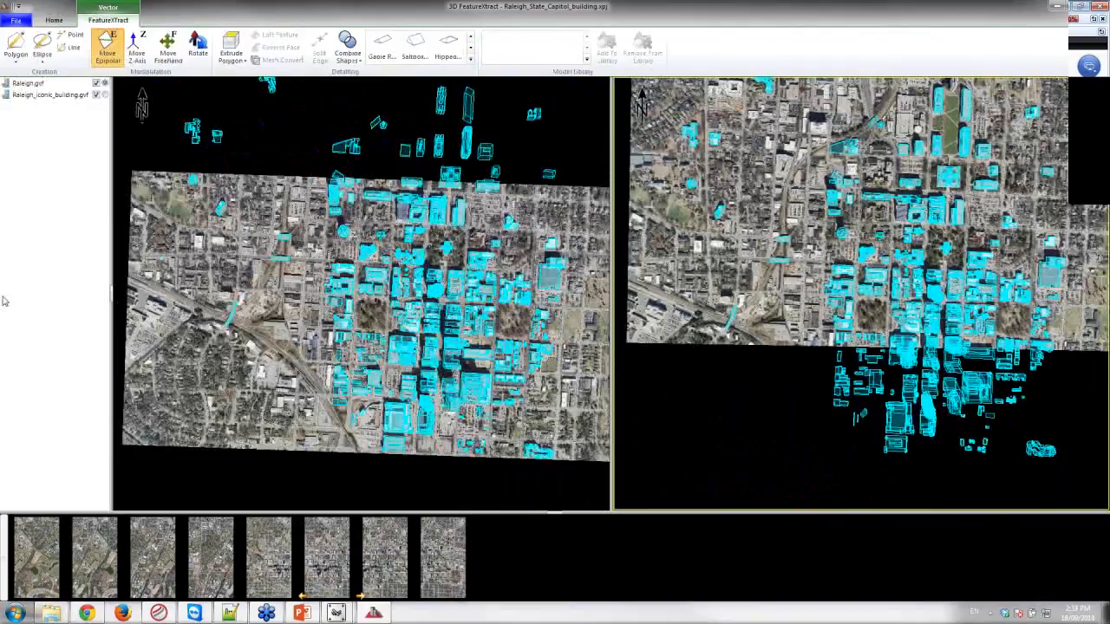
{"action": "left_click", "coordinate": [97, 84]}
{"action": "left_click", "coordinate": [97, 84]}
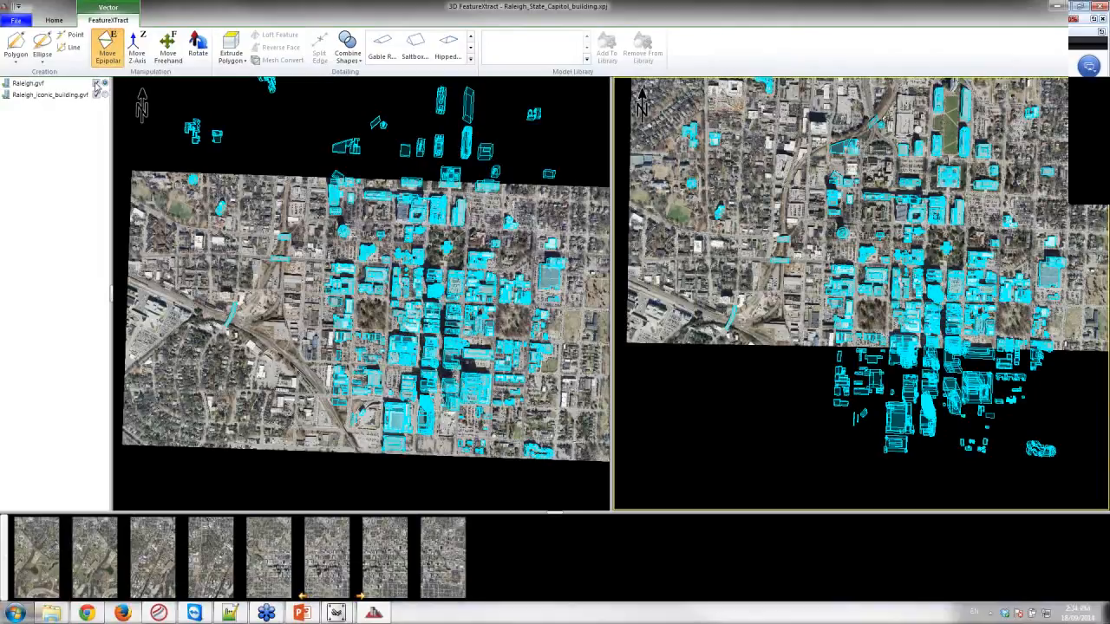
{"action": "left_click", "coordinate": [96, 83]}
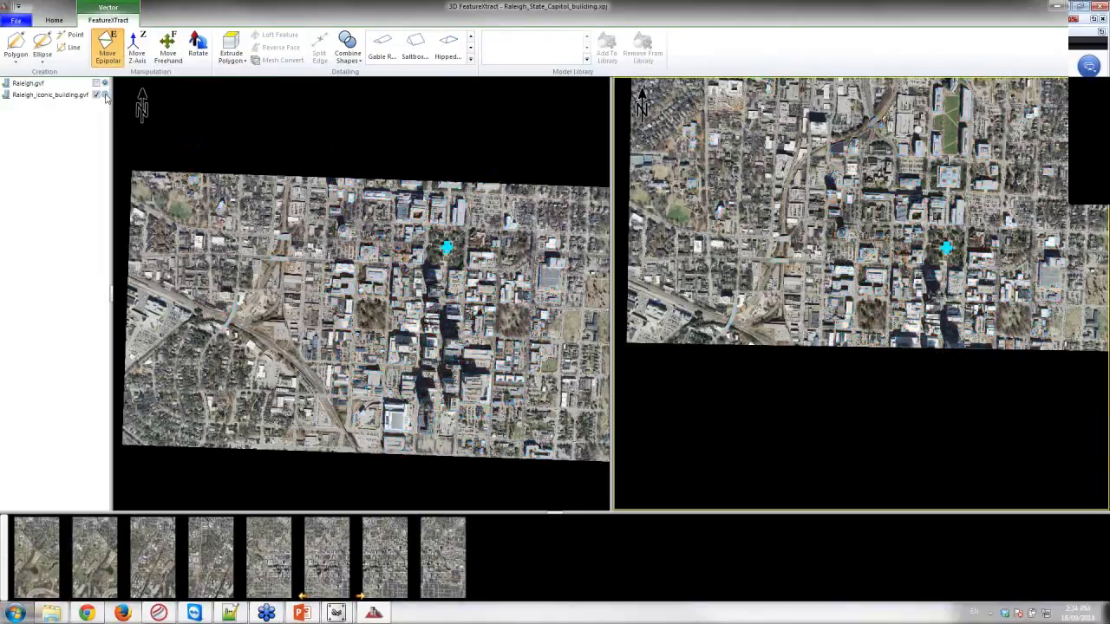
- Delete the existing State Capitol building model from the Raleigh_iconic_building.gvf layer
{"action": "left_click", "coordinate": [445, 248]}
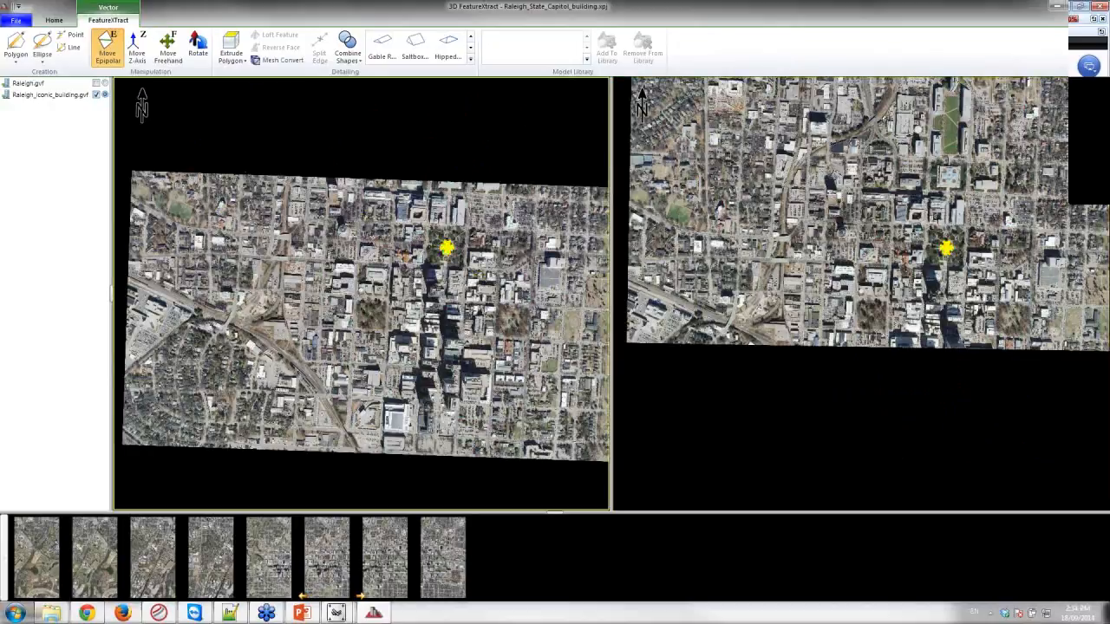
{"action": "key", "text": "Delete"}
- Zoom in on the State Capitol building in both viewers to examine its roof and dome
{"action": "middle_click_drag", "start_coordinate": [445, 249], "coordinate": [440, 257]}
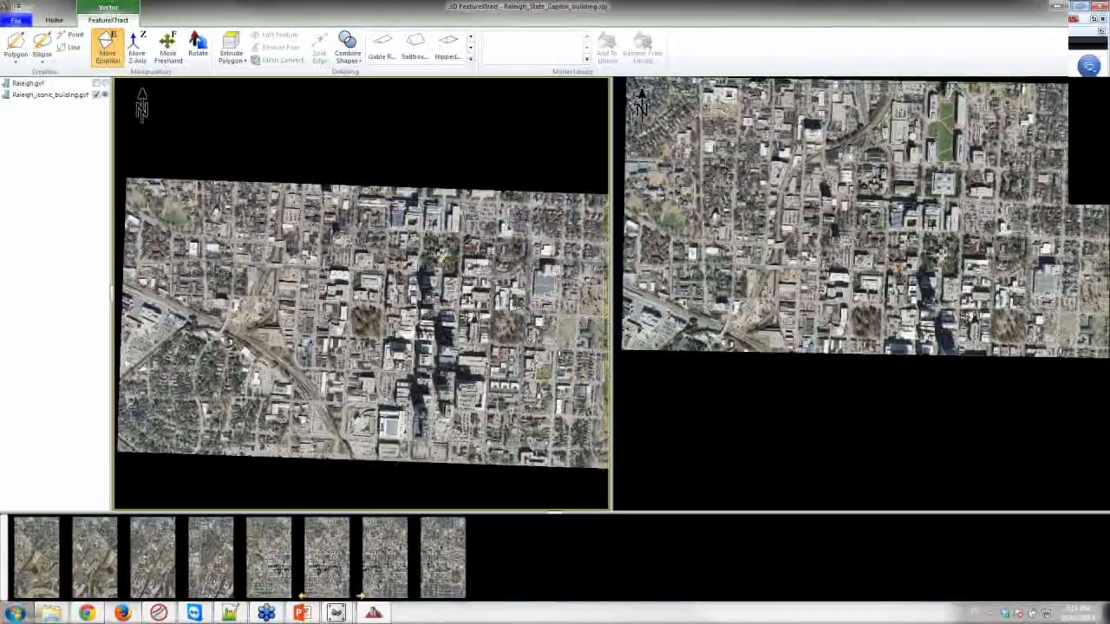
{"action": "scroll", "coordinate": [440, 257], "scroll_direction": "up", "scroll_amount": 4}
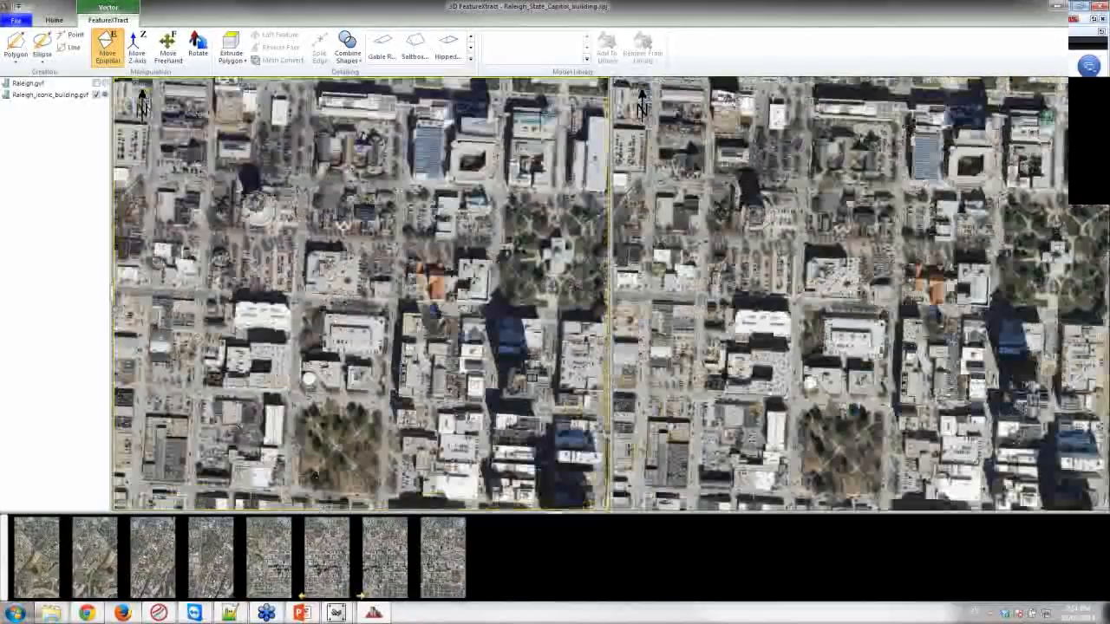
{"action": "scroll", "coordinate": [456, 282], "scroll_direction": "up", "scroll_amount": 1}
{"action": "middle_click_drag", "start_coordinate": [491, 297], "coordinate": [378, 325]}
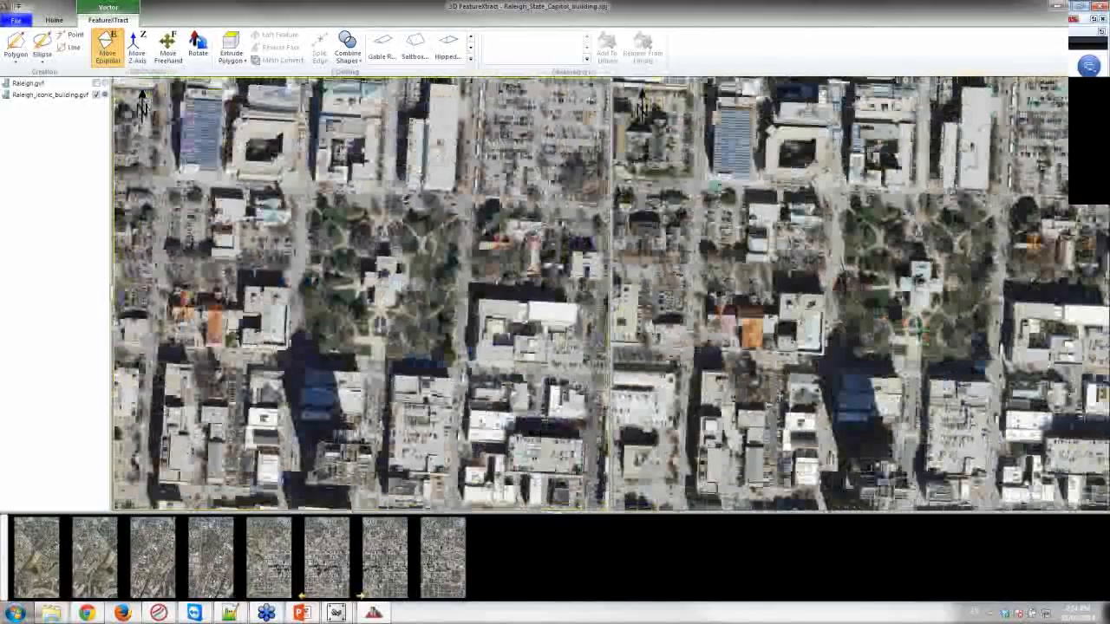
{"action": "scroll", "coordinate": [364, 286], "scroll_direction": "up", "scroll_amount": 3}
{"action": "scroll", "coordinate": [364, 286], "scroll_direction": "up", "scroll_amount": 1}
{"action": "middle_click_drag", "start_coordinate": [501, 277], "coordinate": [399, 279]}
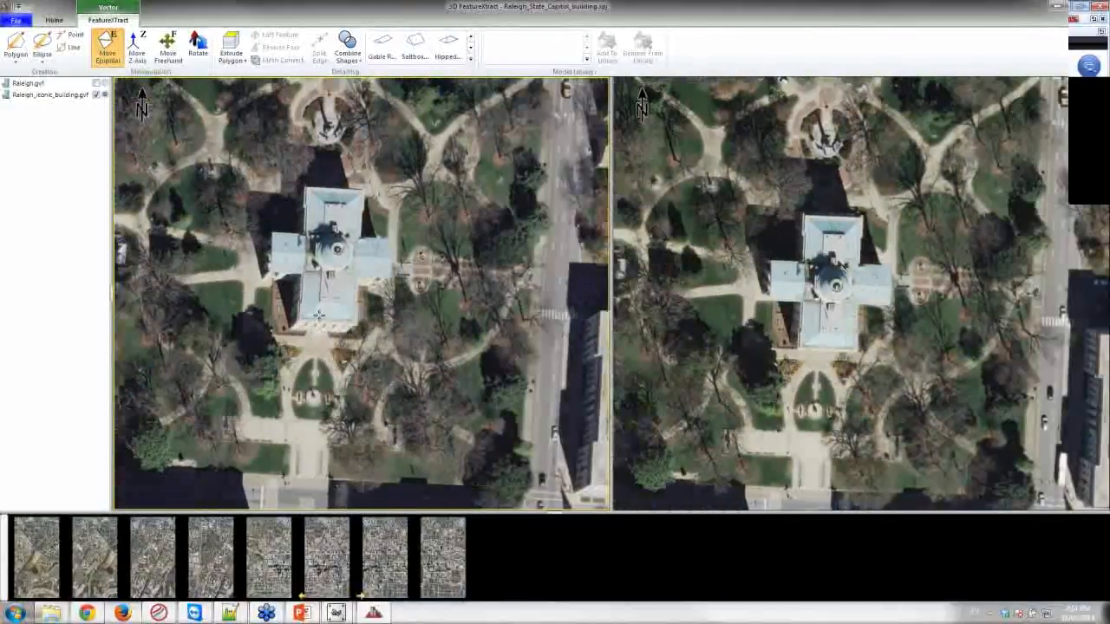
{"action": "scroll", "coordinate": [319, 316], "scroll_direction": "up", "scroll_amount": 4}
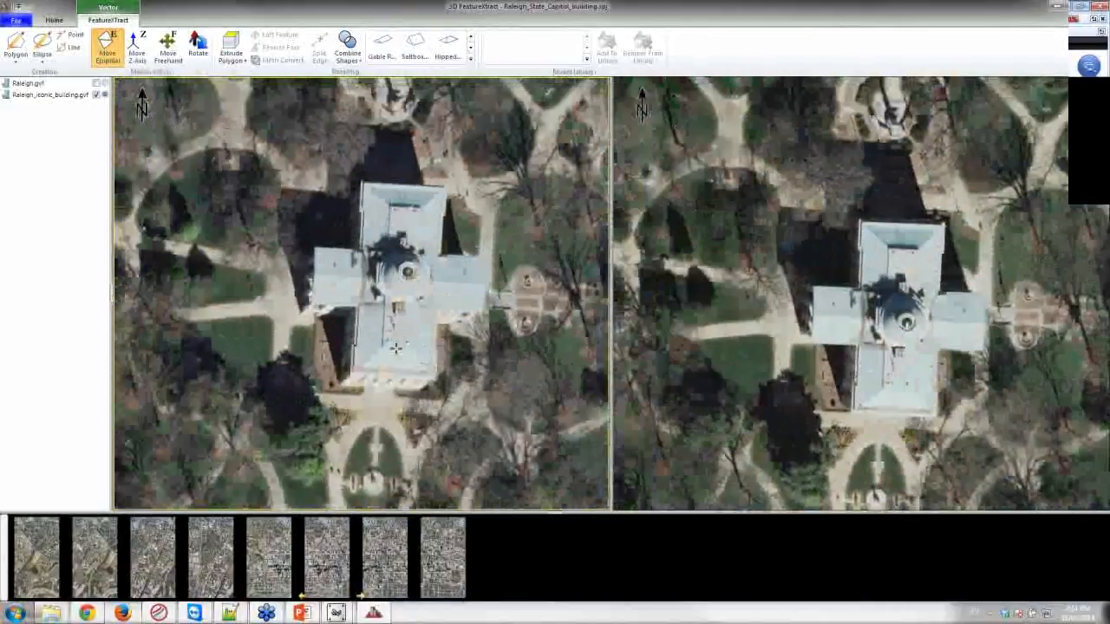
{"action": "scroll", "coordinate": [451, 338], "scroll_direction": "up", "scroll_amount": 3}
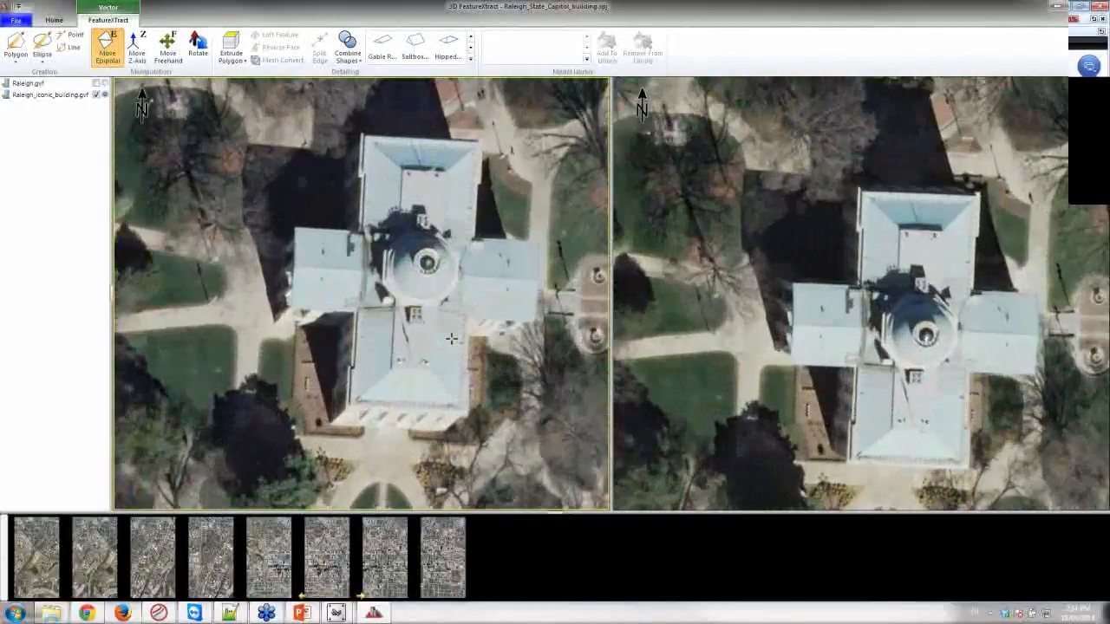
{"action": "middle_click_drag", "start_coordinate": [450, 338], "coordinate": [411, 324]}
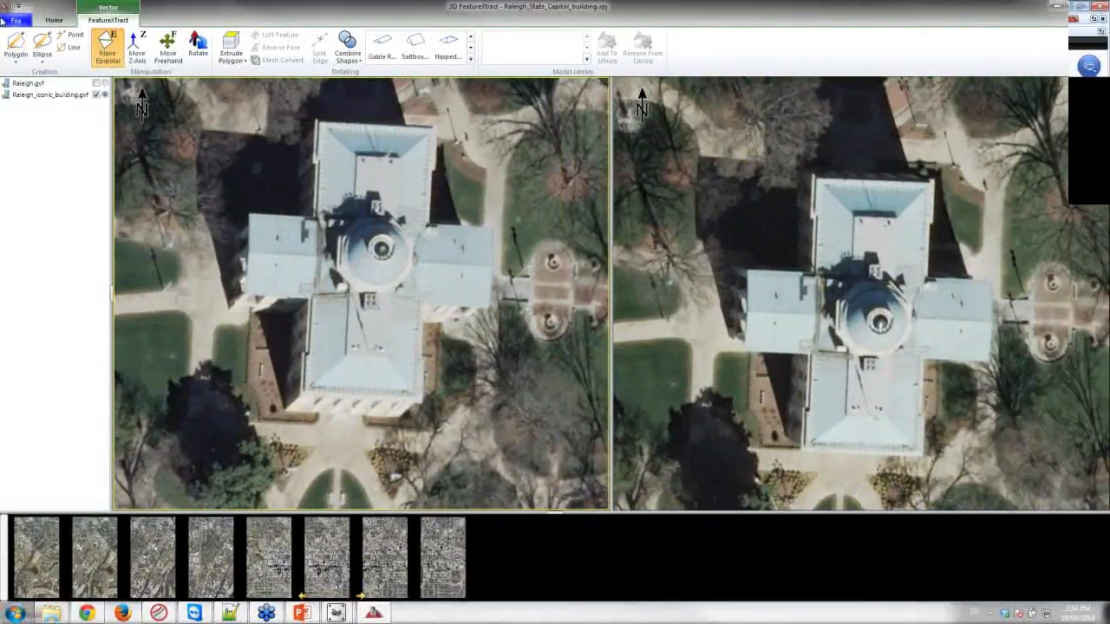
{"action": "left_click", "coordinate": [16, 45]}
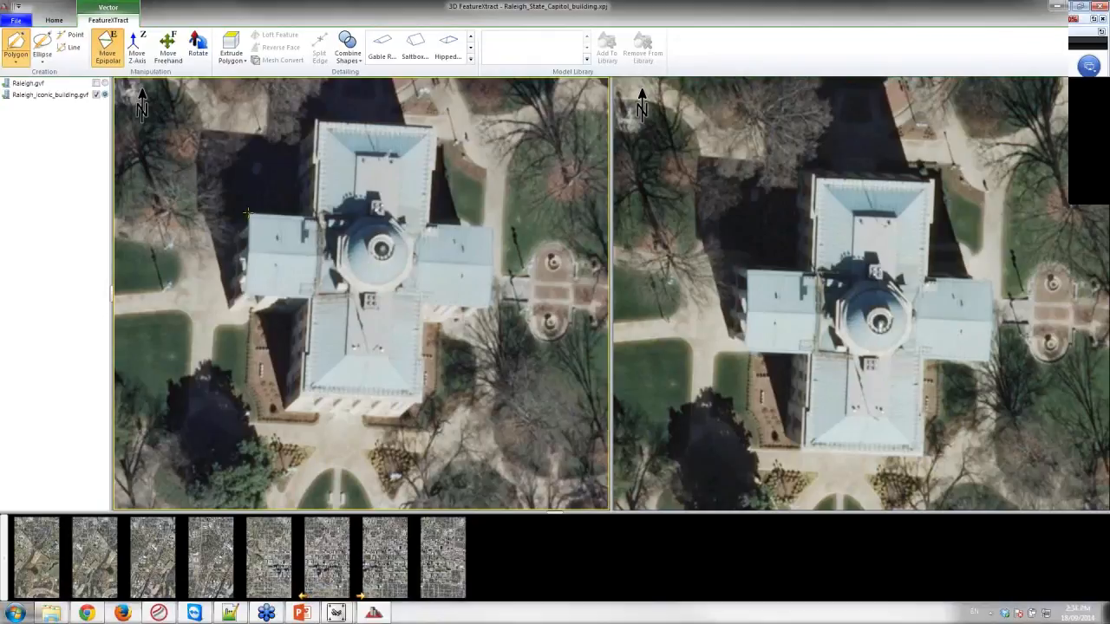
{"action": "left_click", "coordinate": [246, 294]}
{"action": "left_click", "coordinate": [489, 305]}
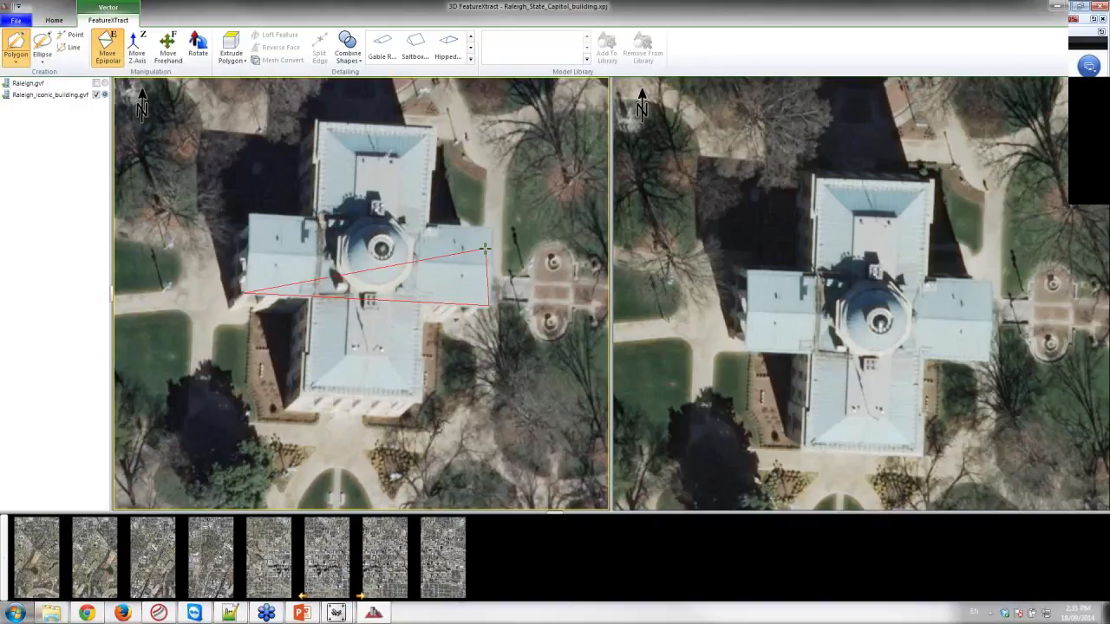
{"action": "key", "text": "Escape"}
- Draw a box over the east-west wing roof with Draw Box and move it epipolarly to match the same roof in the second image
{"action": "left_click", "coordinate": [16, 59]}
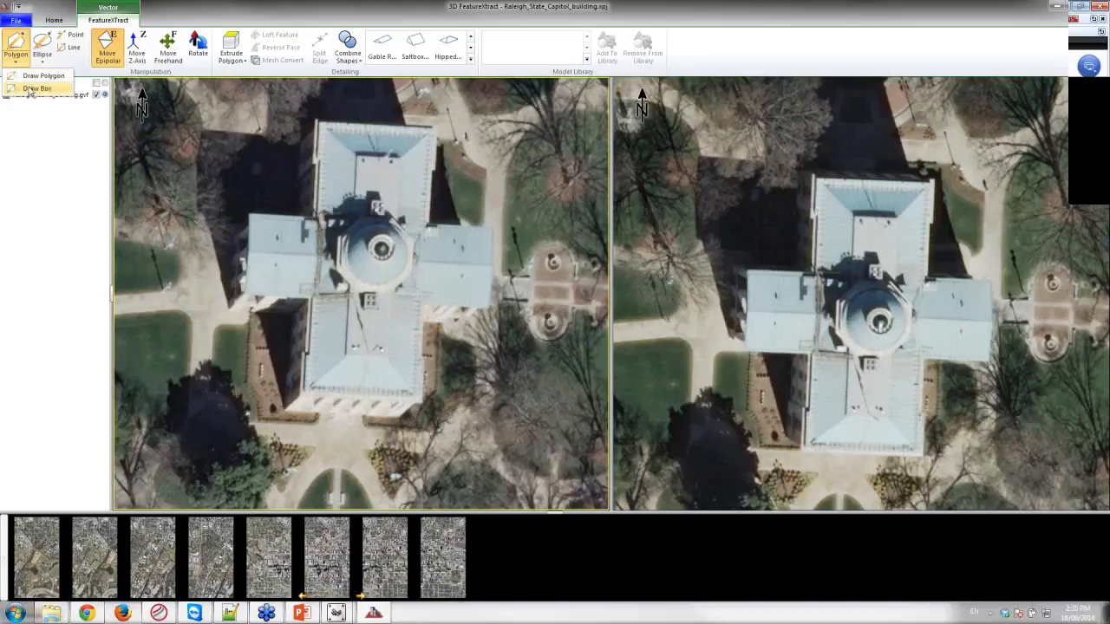
{"action": "left_click", "coordinate": [33, 89]}
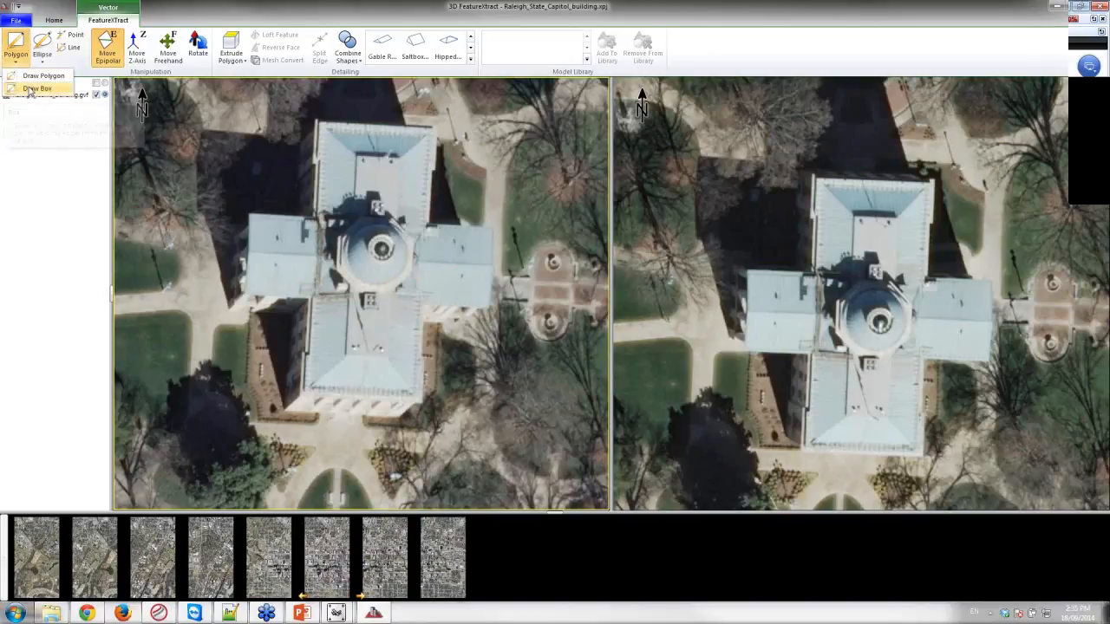
{"action": "left_click", "coordinate": [247, 293]}
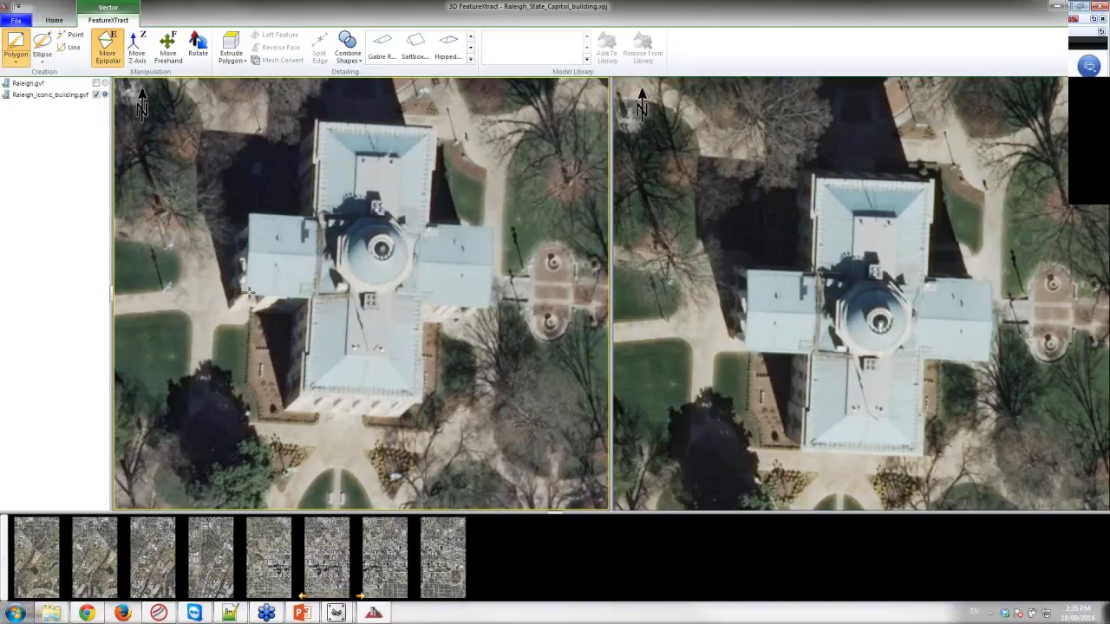
{"action": "left_click", "coordinate": [490, 307]}
{"action": "left_click", "coordinate": [488, 227]}
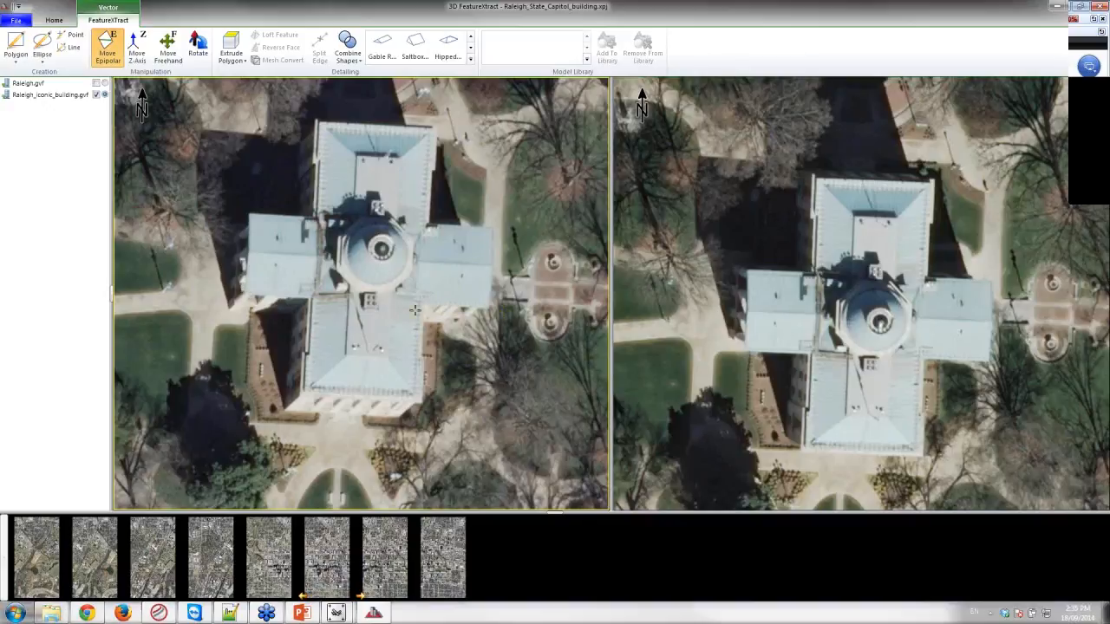
{"action": "left_click", "coordinate": [18, 48]}
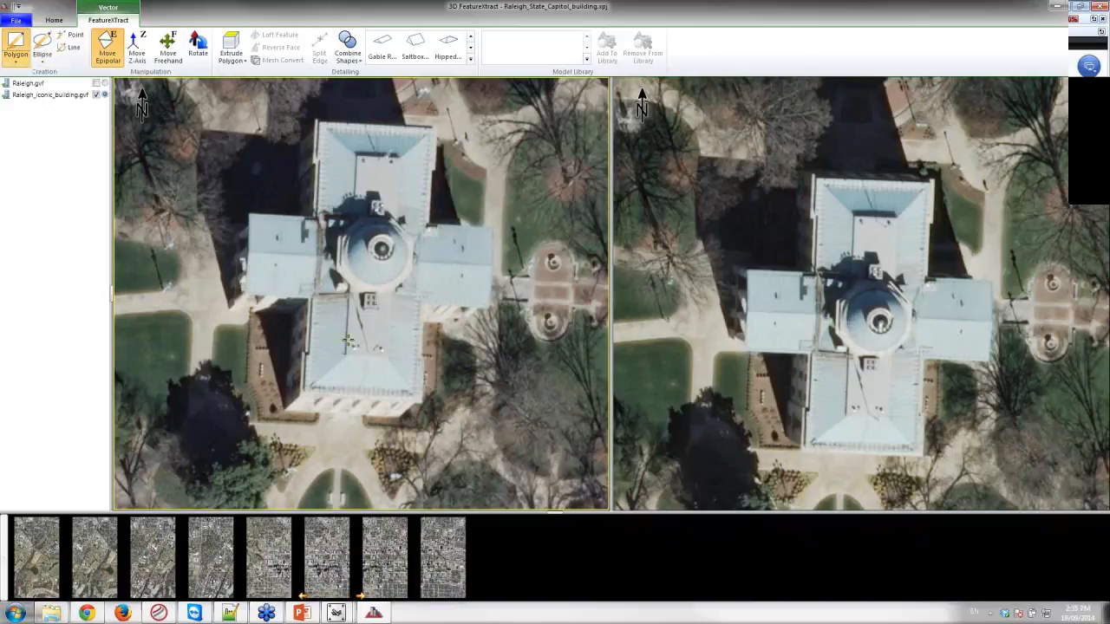
{"action": "left_click", "coordinate": [249, 295]}
{"action": "left_click", "coordinate": [489, 306]}
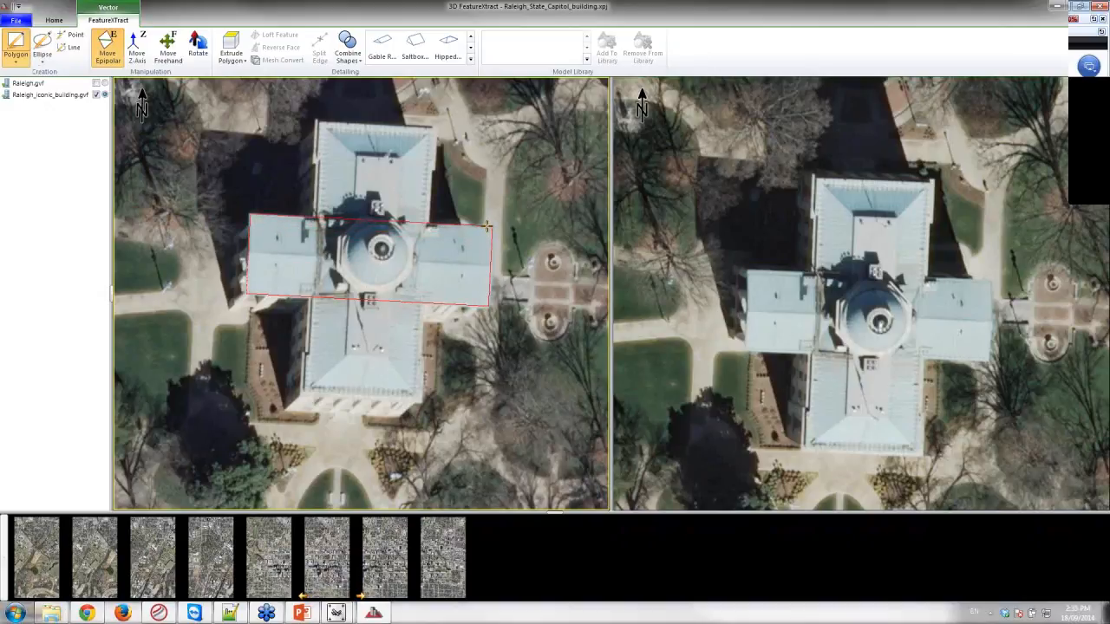
{"action": "left_click", "coordinate": [487, 225]}
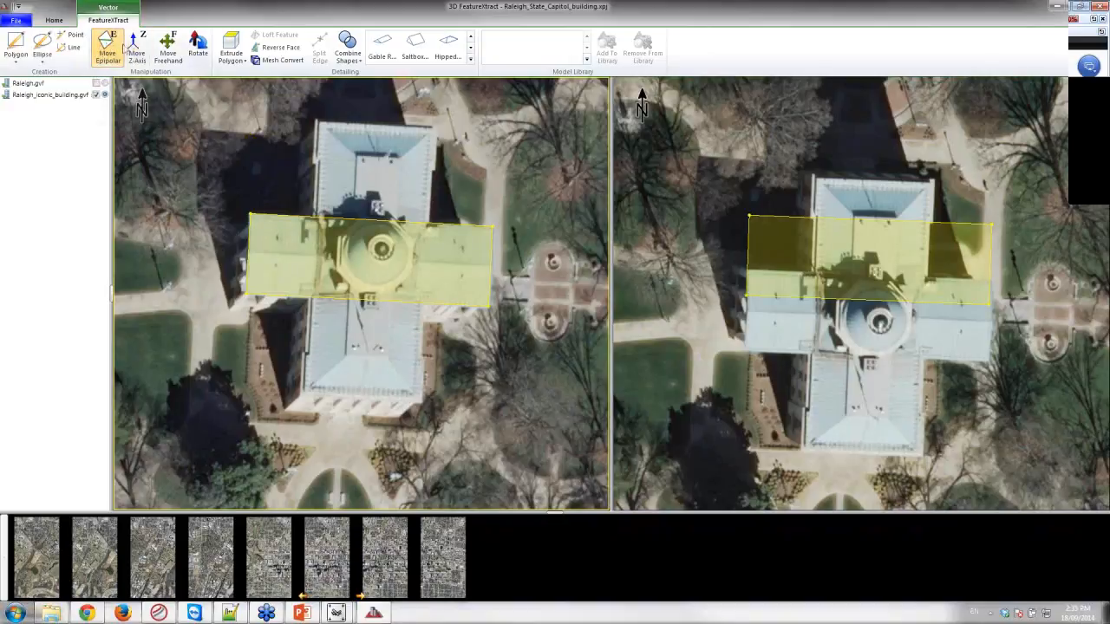
{"action": "left_click", "coordinate": [110, 54]}
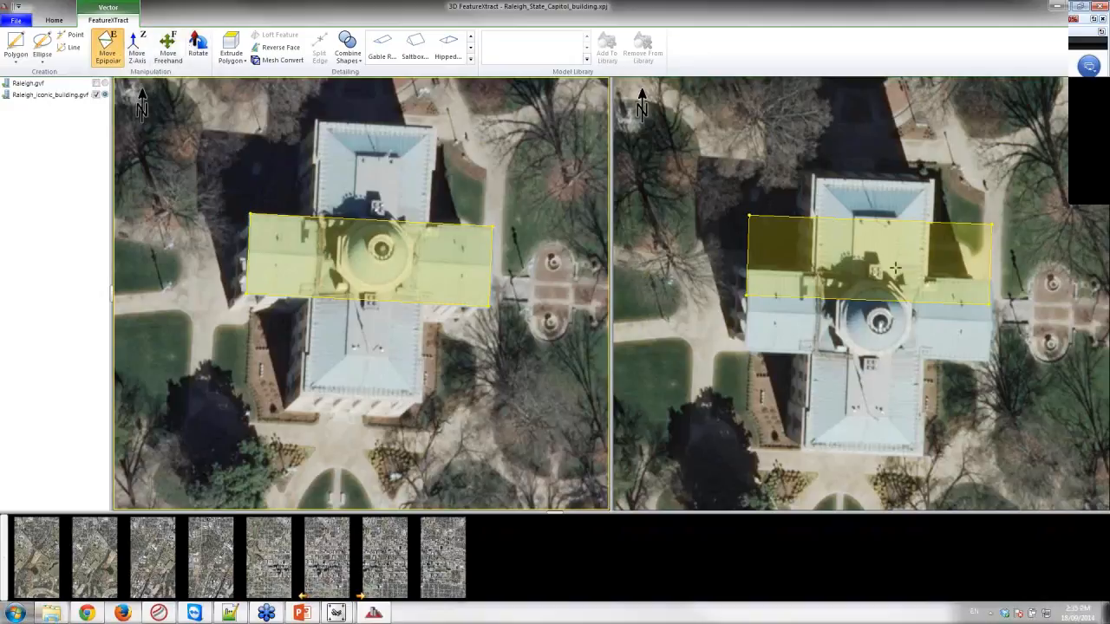
{"action": "left_click_drag", "start_coordinate": [893, 265], "coordinate": [903, 319]}
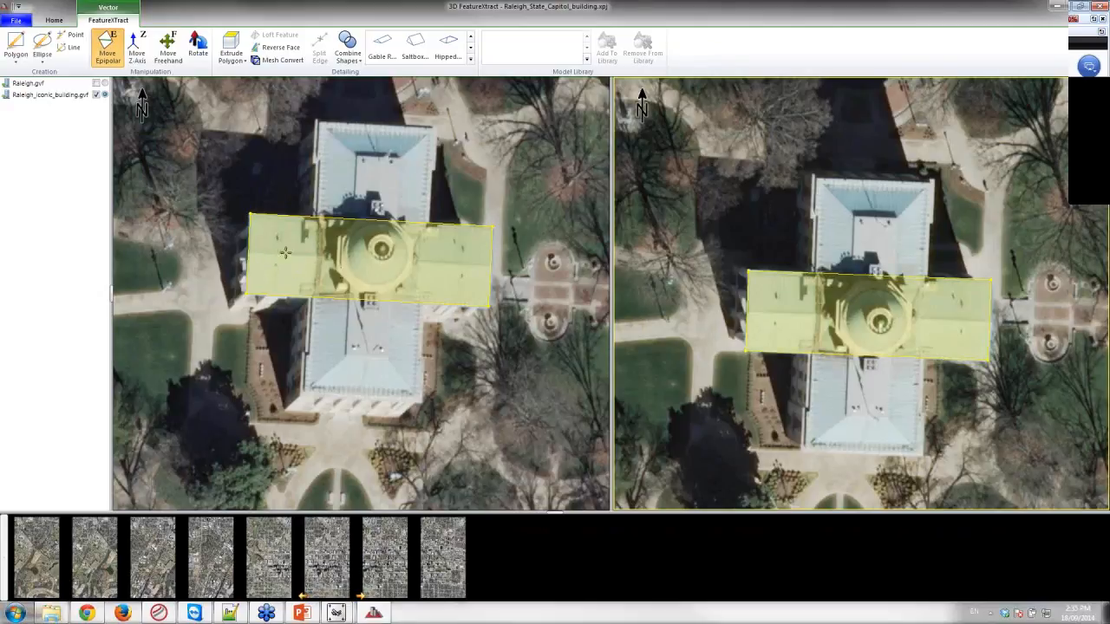
- Turn the east-west wing box into a gabled roof along its long axis, without extruding upon completion
{"action": "left_click", "coordinate": [382, 48]}
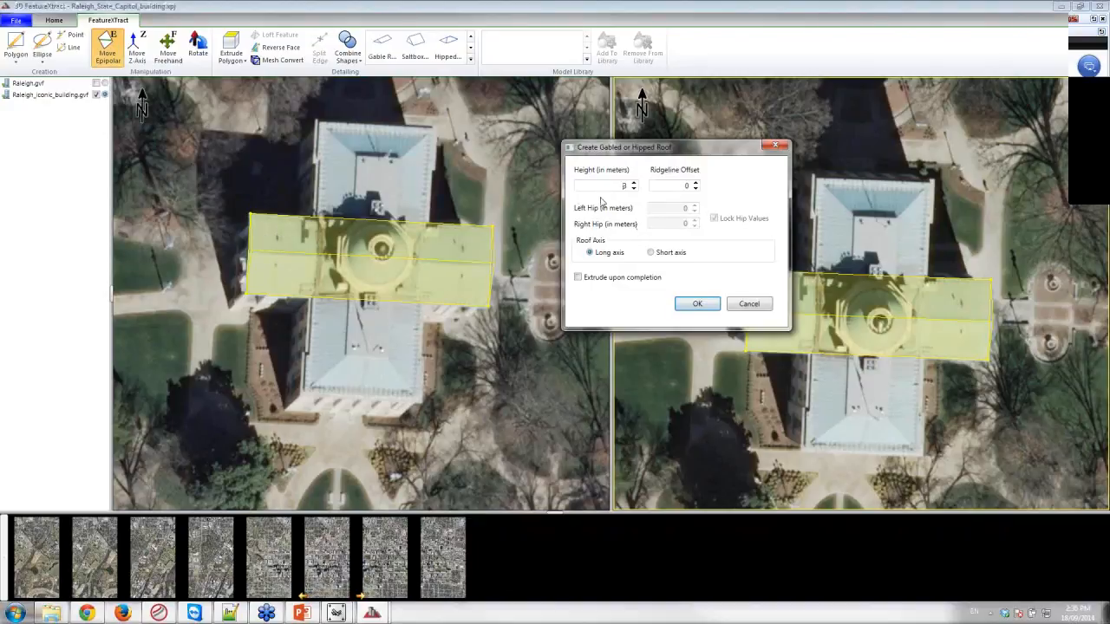
{"action": "scroll", "coordinate": [611, 187], "scroll_direction": "down", "scroll_amount": 5}
{"action": "scroll", "coordinate": [611, 187], "scroll_direction": "down", "scroll_amount": 5}
{"action": "left_click", "coordinate": [698, 305]}
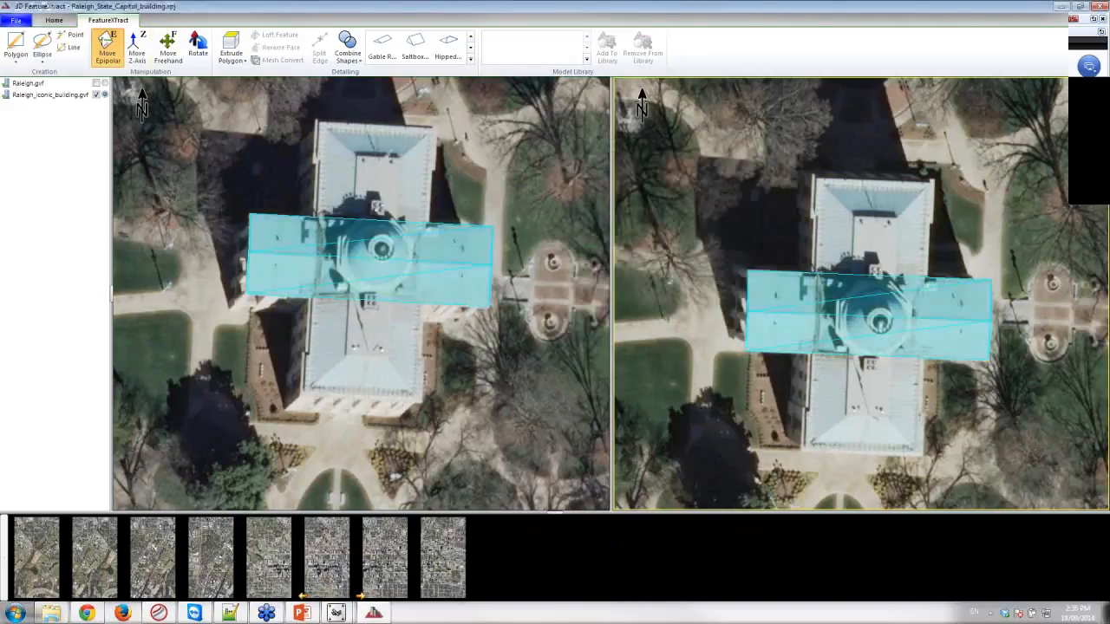
- Open the 3D Viewer and move its window off the image viewers onto the second monitor
{"action": "left_click", "coordinate": [54, 21]}
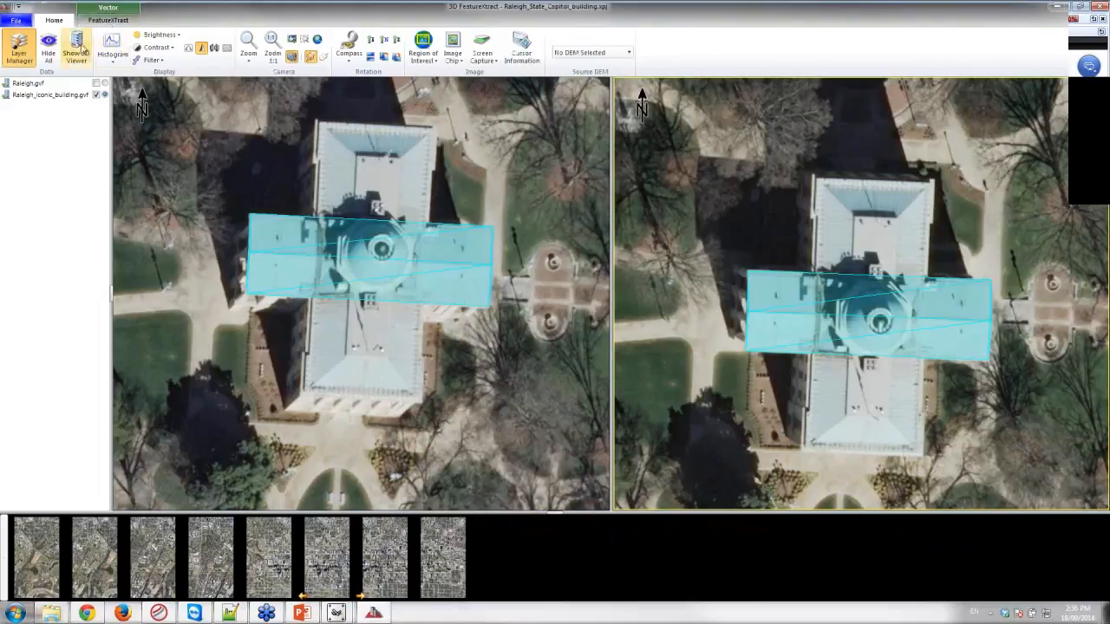
{"action": "left_click", "coordinate": [76, 50]}
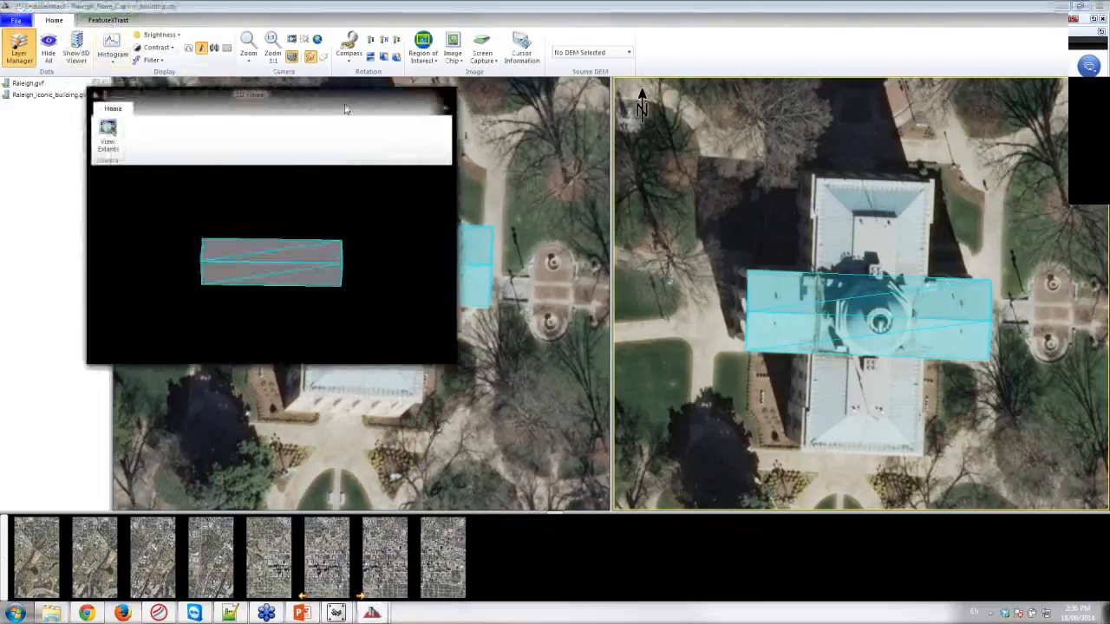
{"action": "left_click_drag", "start_coordinate": [372, 111], "coordinate": [823, 124]}
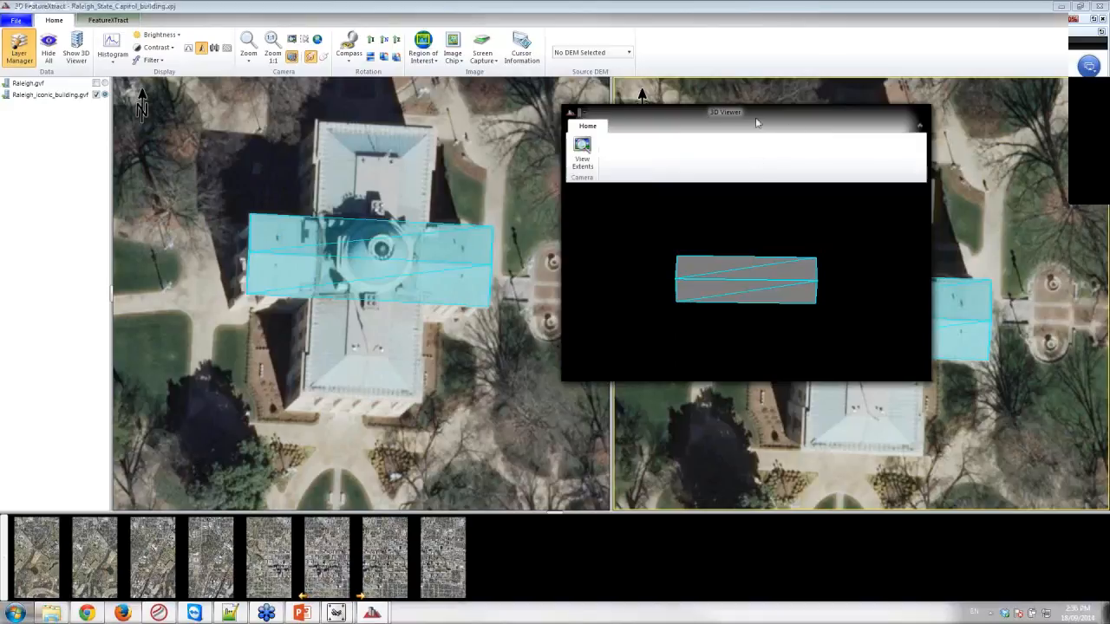
{"action": "left_click_drag", "start_coordinate": [756, 122], "coordinate": [1056, 115]}
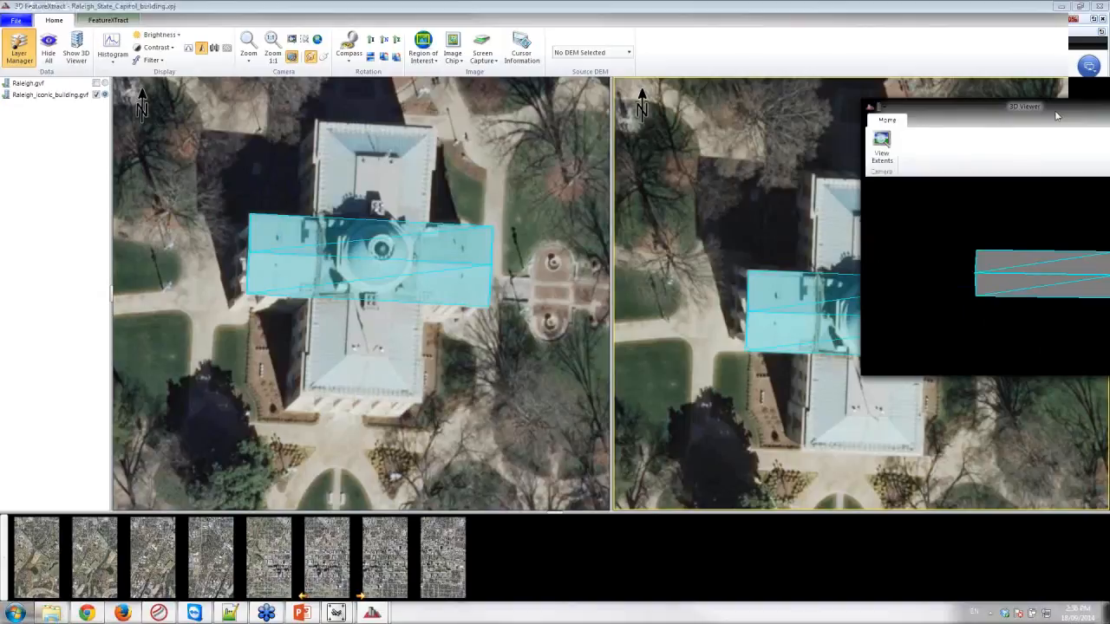
{"action": "left_click_drag", "start_coordinate": [1056, 115], "coordinate": [1108, 115]}
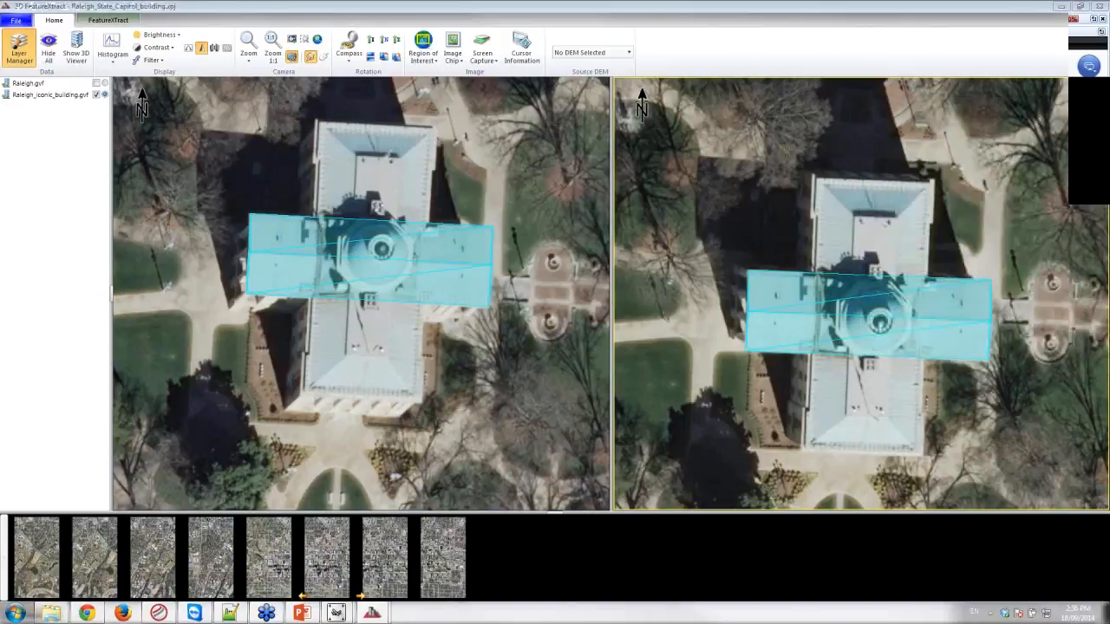
- Draw a box along the outer eaves of the north-south main roof and move it epipolarly to match the second image
{"action": "left_click", "coordinate": [109, 20]}
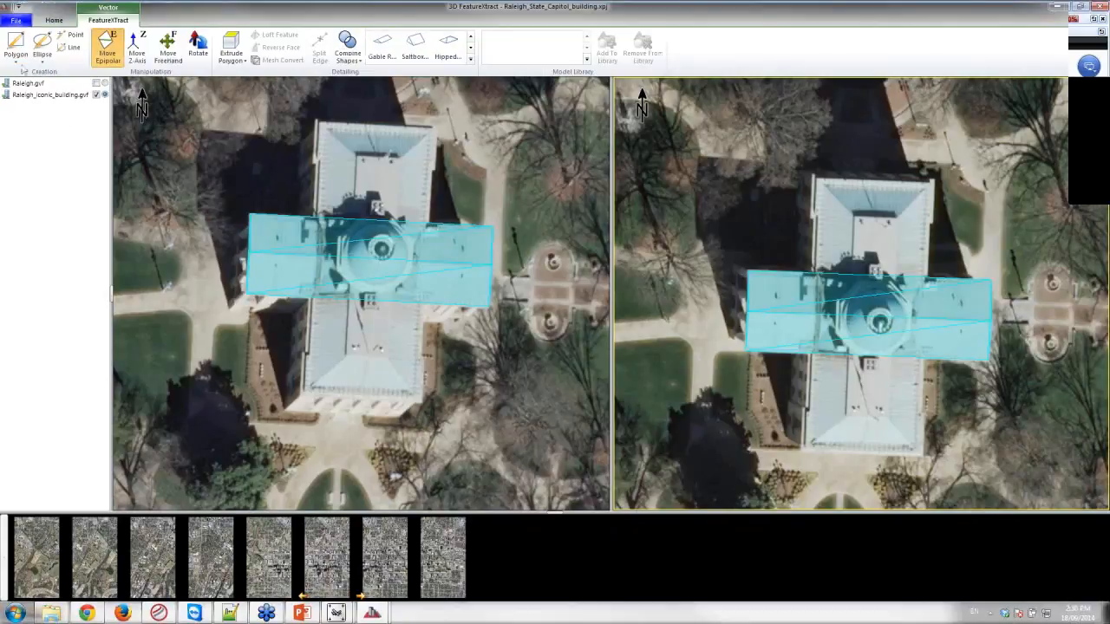
{"action": "left_click", "coordinate": [16, 43]}
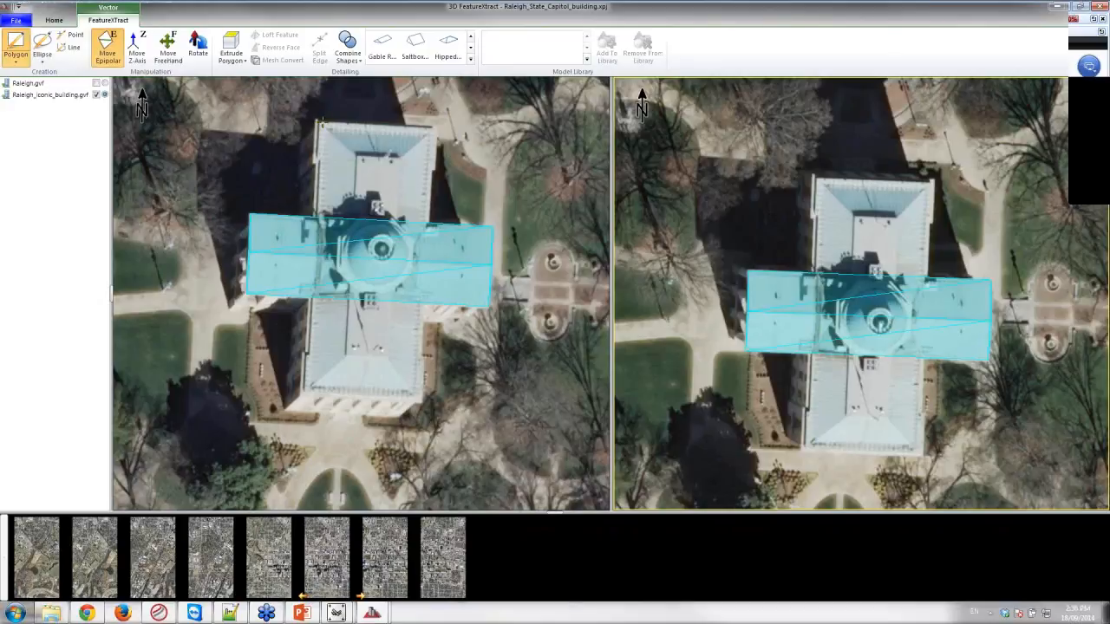
{"action": "left_click", "coordinate": [321, 124]}
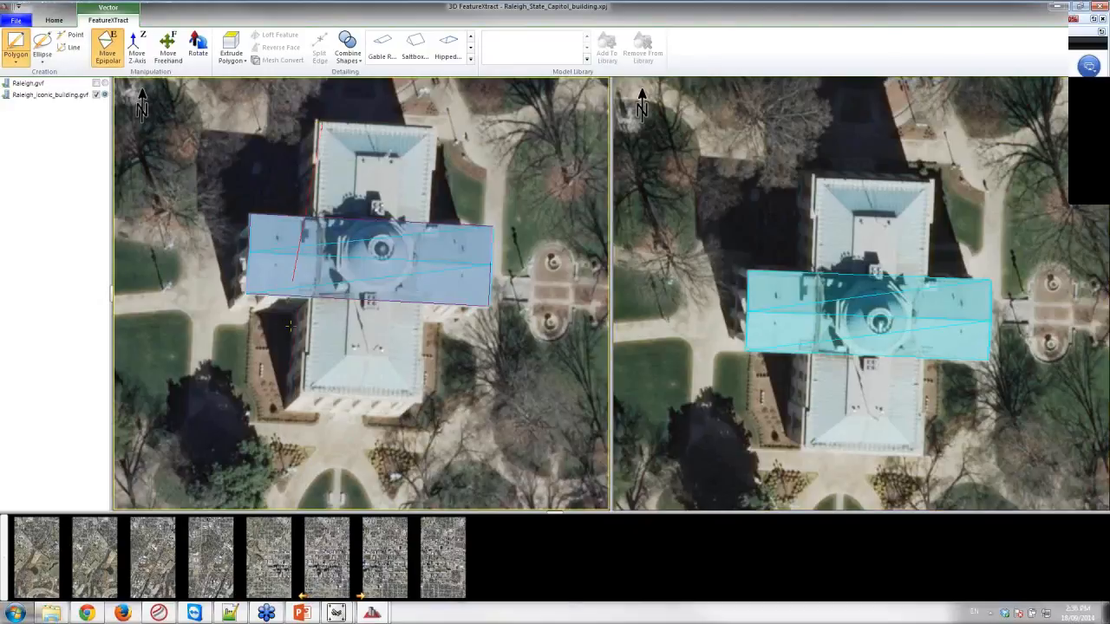
{"action": "left_click", "coordinate": [306, 391]}
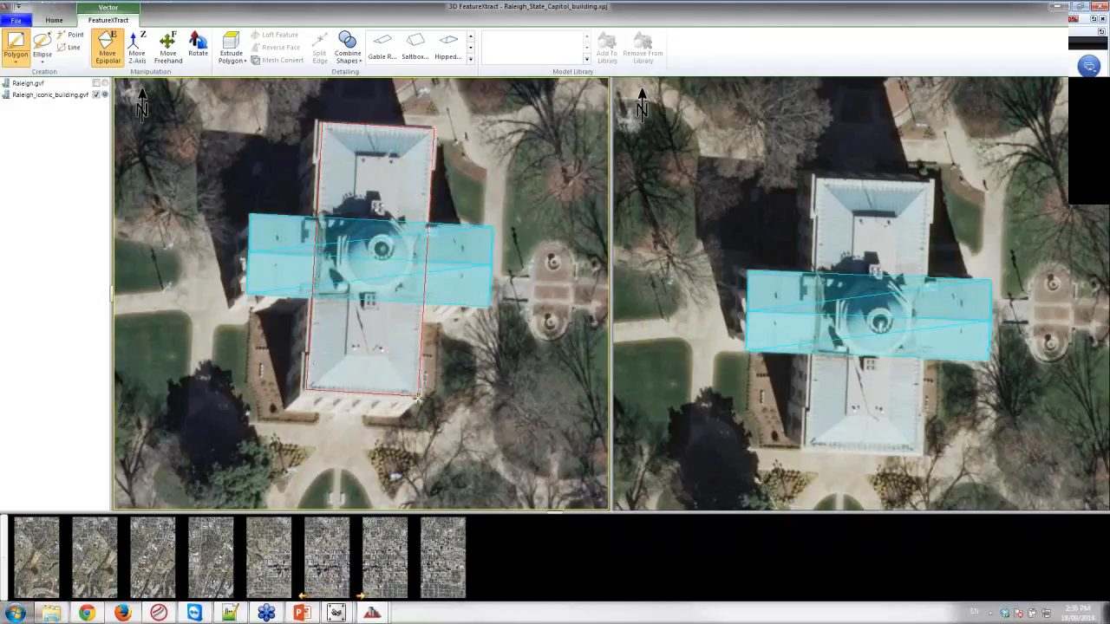
{"action": "left_click", "coordinate": [418, 397]}
{"action": "left_click_drag", "start_coordinate": [876, 187], "coordinate": [876, 232]}
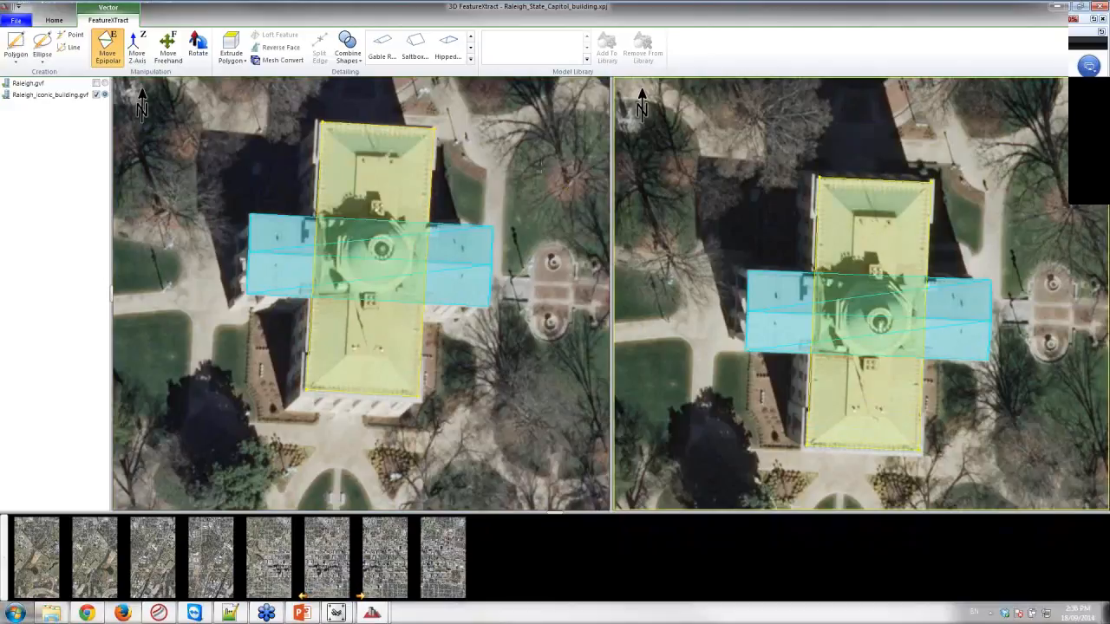
{"action": "left_click", "coordinate": [526, 156]}
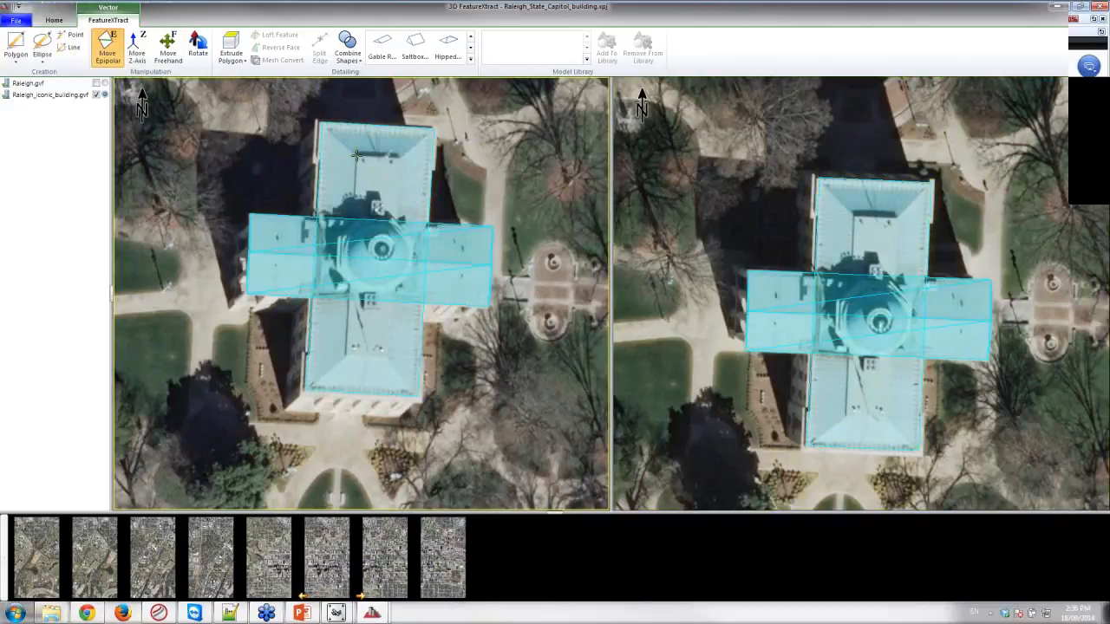
{"action": "left_click", "coordinate": [355, 154]}
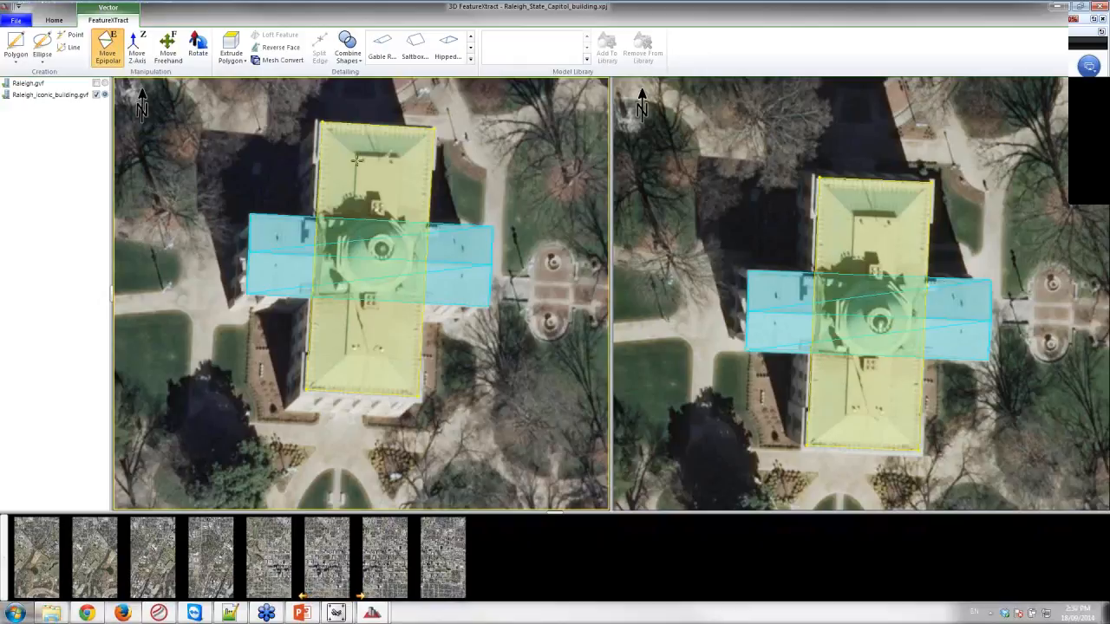
{"action": "left_click", "coordinate": [15, 47]}
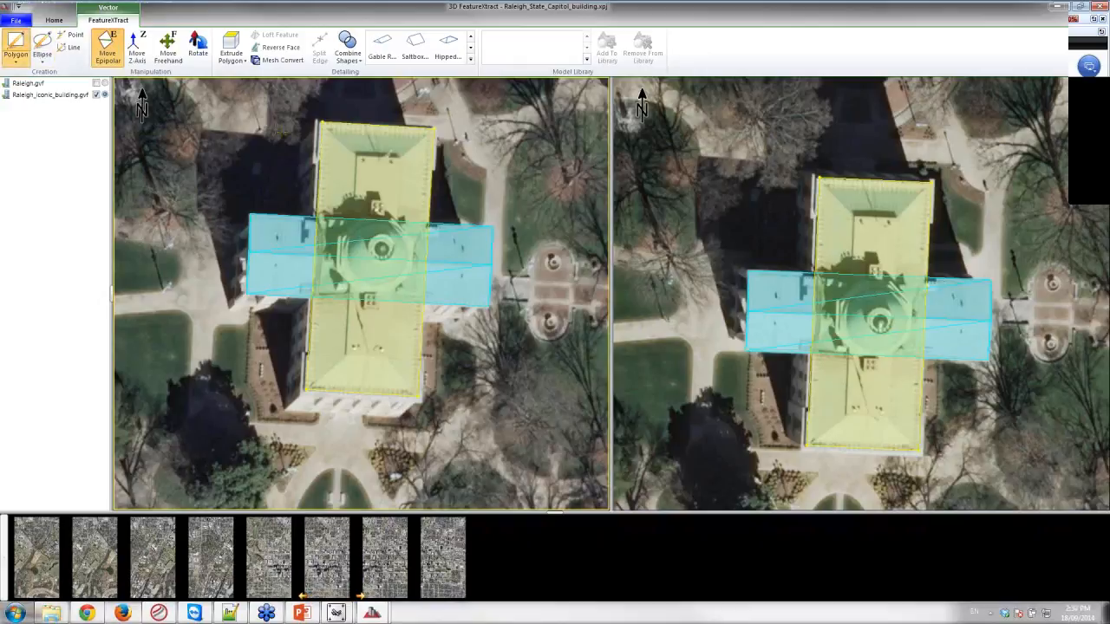
{"action": "left_click", "coordinate": [266, 135]}
{"action": "left_click", "coordinate": [19, 46]}
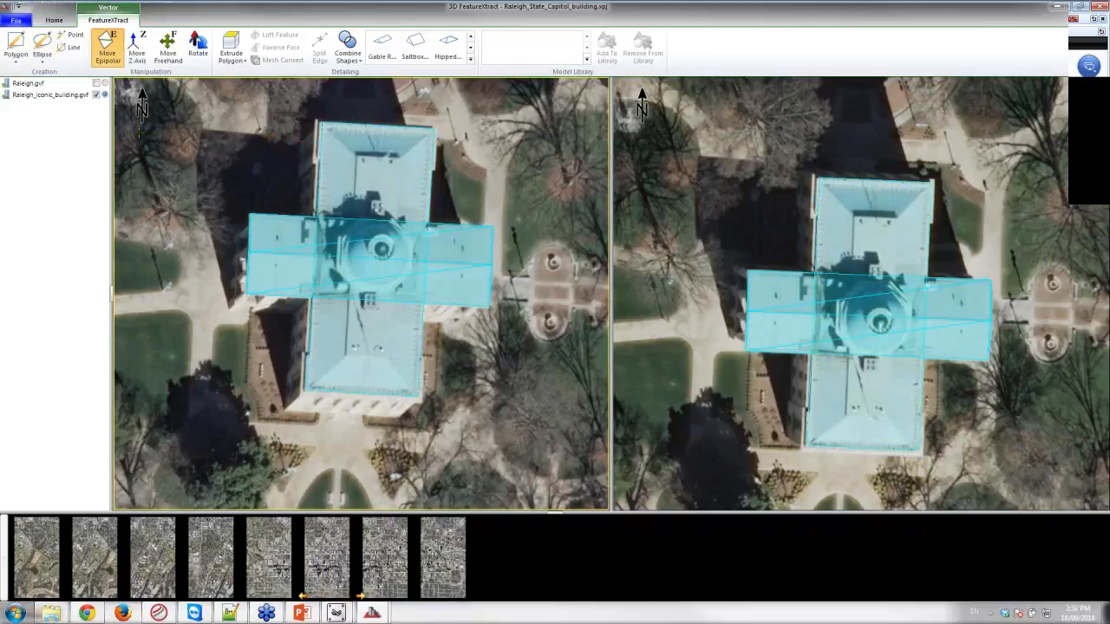
- Draw a box around the flat central top of the north-south roof and move it epipolarly to match the second image
{"action": "left_click", "coordinate": [17, 47]}
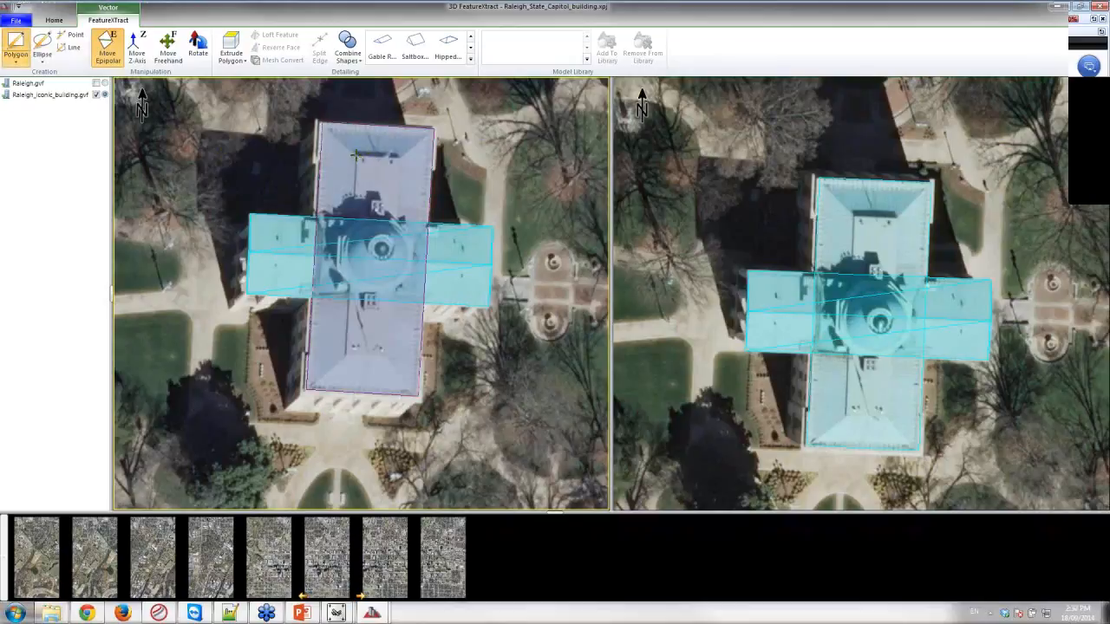
{"action": "left_click", "coordinate": [354, 155]}
{"action": "left_click", "coordinate": [345, 354]}
{"action": "left_click", "coordinate": [389, 358]}
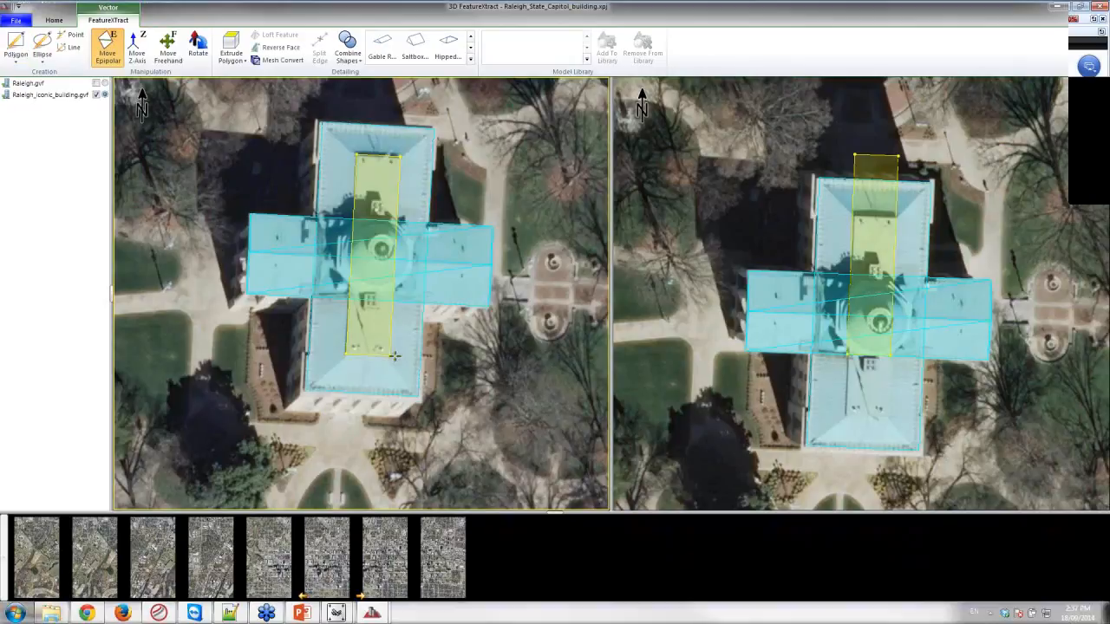
{"action": "left_click_drag", "start_coordinate": [876, 167], "coordinate": [877, 229]}
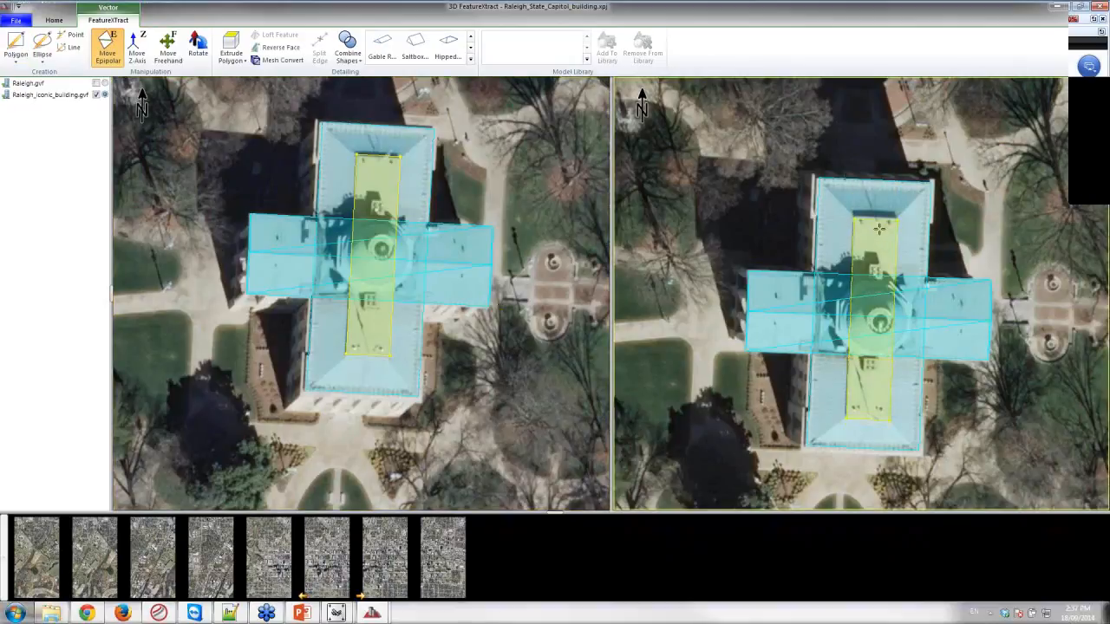
{"action": "left_click", "coordinate": [504, 130]}
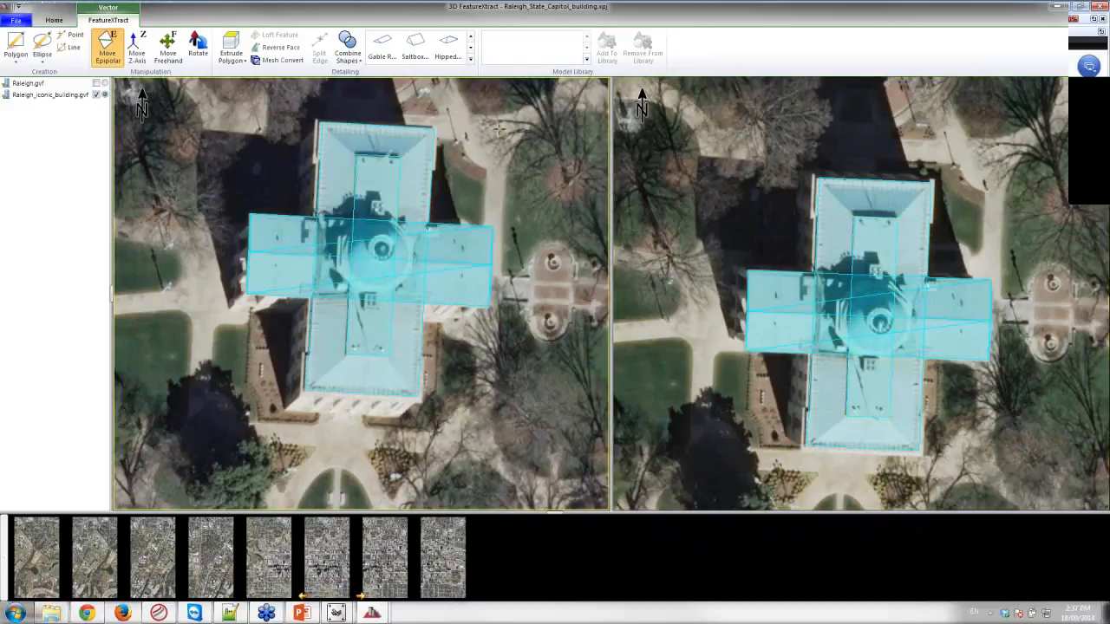
- Loft between the flat central top and the outer eaves polygon to form the sloped north-south roof
{"action": "left_click", "coordinate": [378, 176]}
{"action": "left_click", "coordinate": [421, 174]}
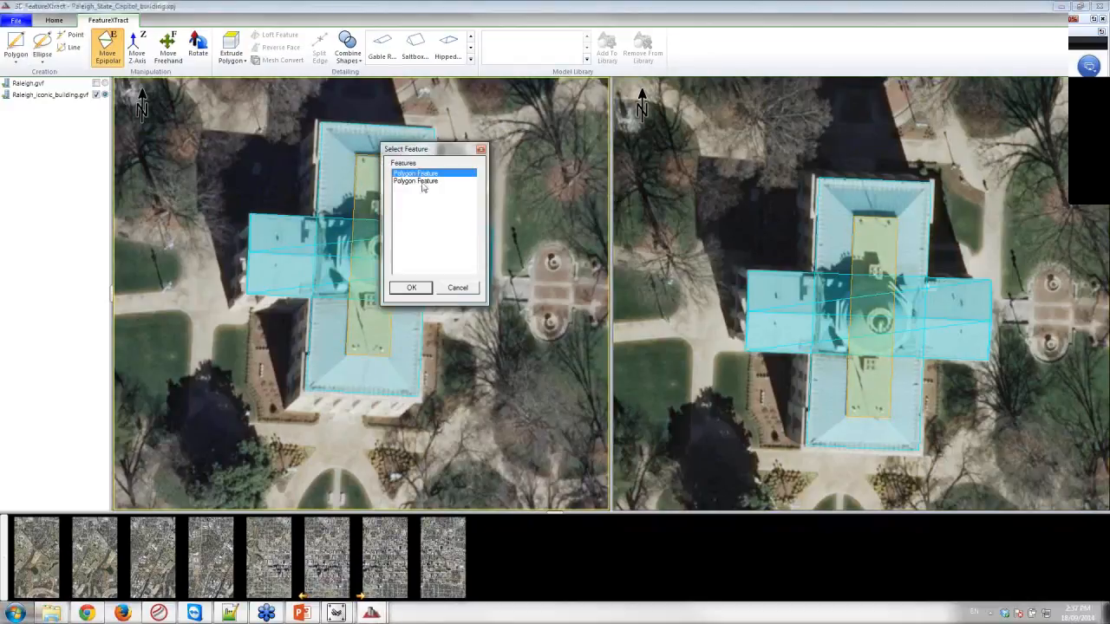
{"action": "left_click", "coordinate": [411, 288]}
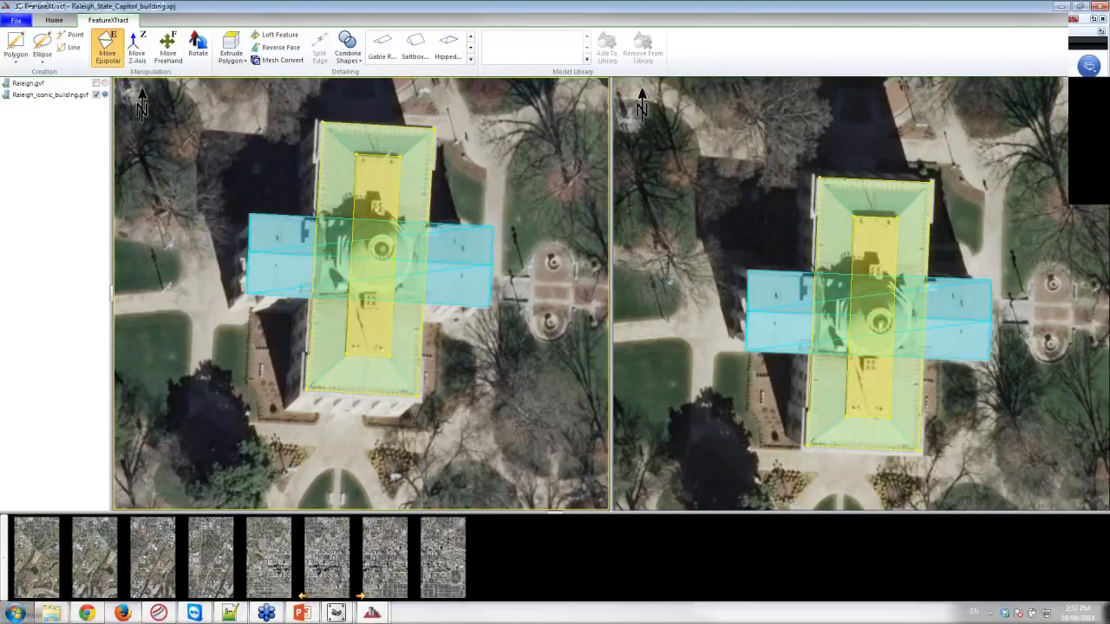
{"action": "key", "text": "Escape"}
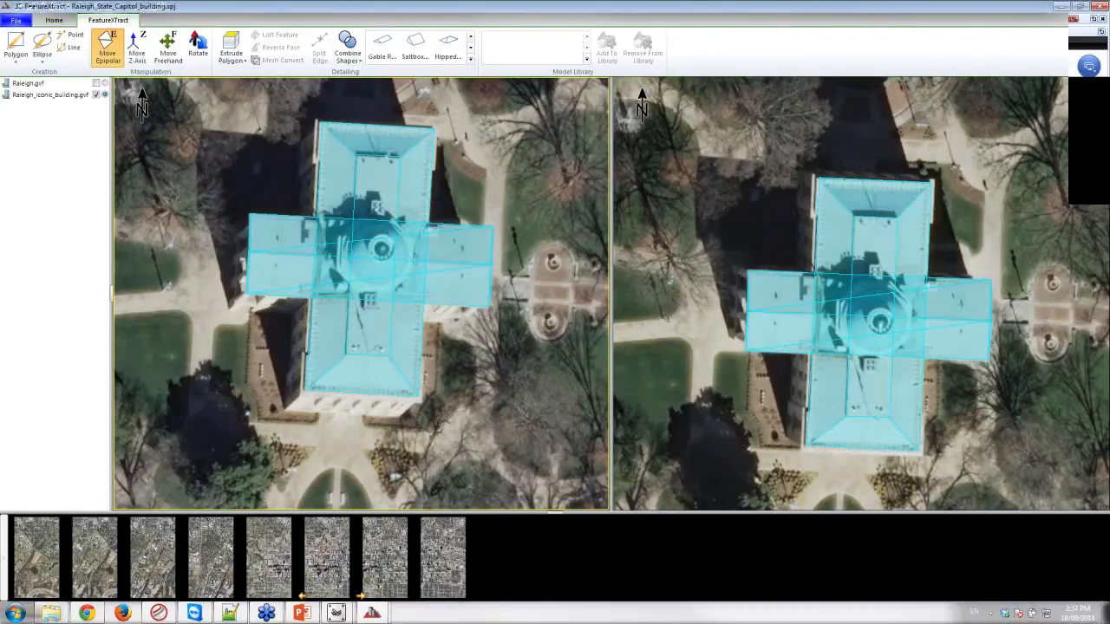
- Examine the lofted roof in the 3D Viewer from different distances, and move the viewer back off the image viewers
{"action": "left_click_drag", "start_coordinate": [964, 34], "coordinate": [646, 45]}
{"action": "left_click_drag", "start_coordinate": [638, 225], "coordinate": [661, 317]}
{"action": "scroll", "coordinate": [663, 315], "scroll_direction": "up", "scroll_amount": 5}
{"action": "scroll", "coordinate": [655, 309], "scroll_direction": "down", "scroll_amount": 2}
{"action": "middle_click_drag", "start_coordinate": [599, 336], "coordinate": [629, 292]}
{"action": "scroll", "coordinate": [633, 291], "scroll_direction": "down", "scroll_amount": 3}
{"action": "scroll", "coordinate": [633, 295], "scroll_direction": "down", "scroll_amount": 1}
{"action": "left_click_drag", "start_coordinate": [691, 35], "coordinate": [1108, 52]}
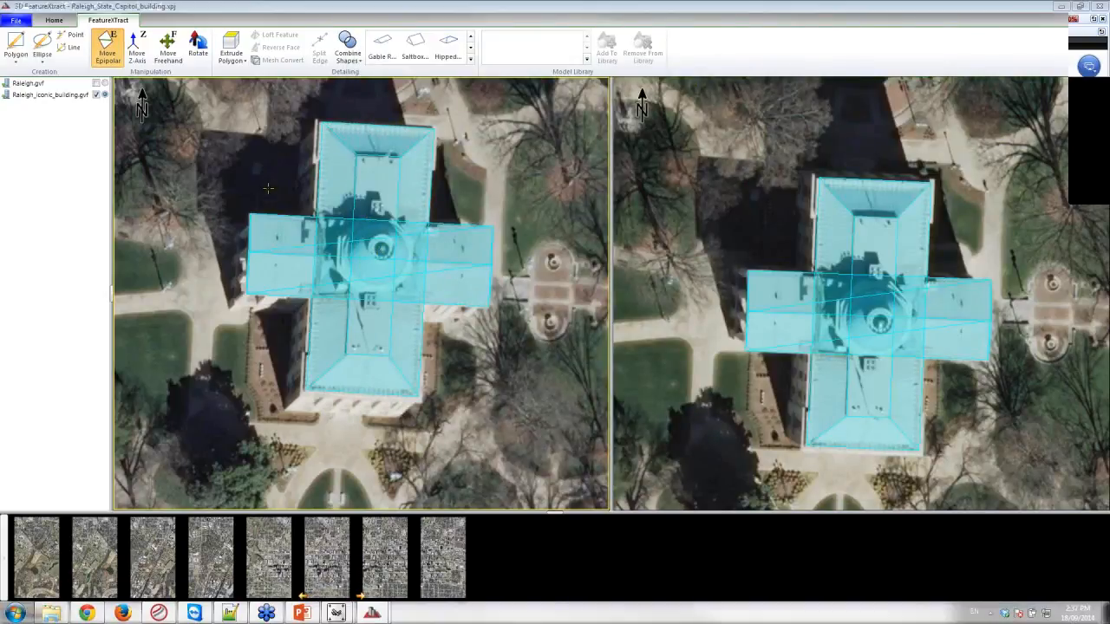
{"action": "left_click", "coordinate": [41, 59]}
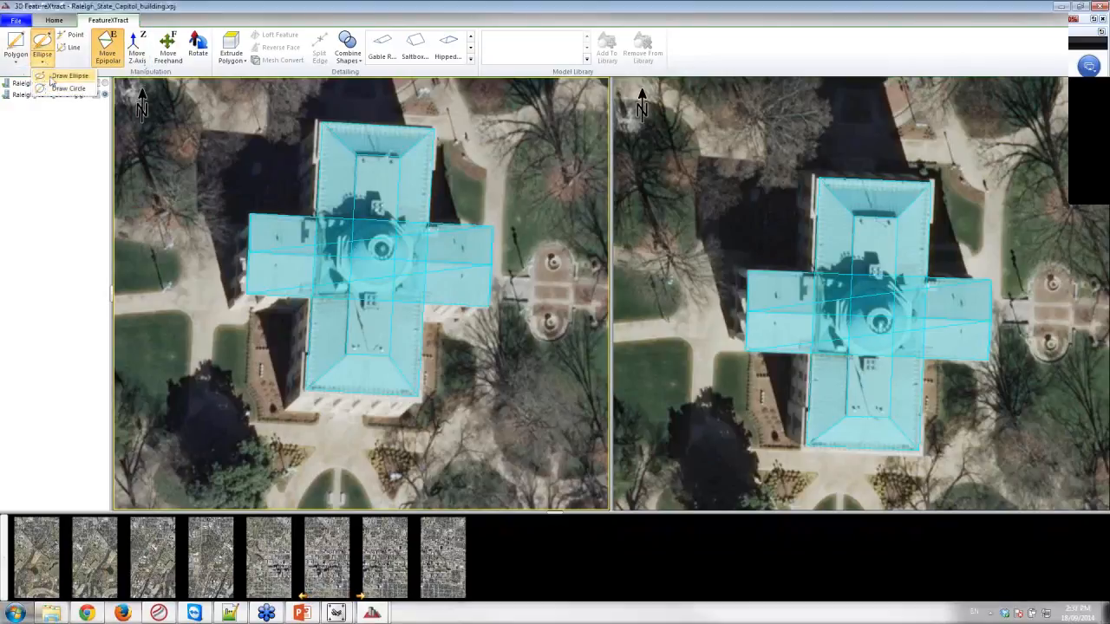
{"action": "left_click", "coordinate": [60, 89]}
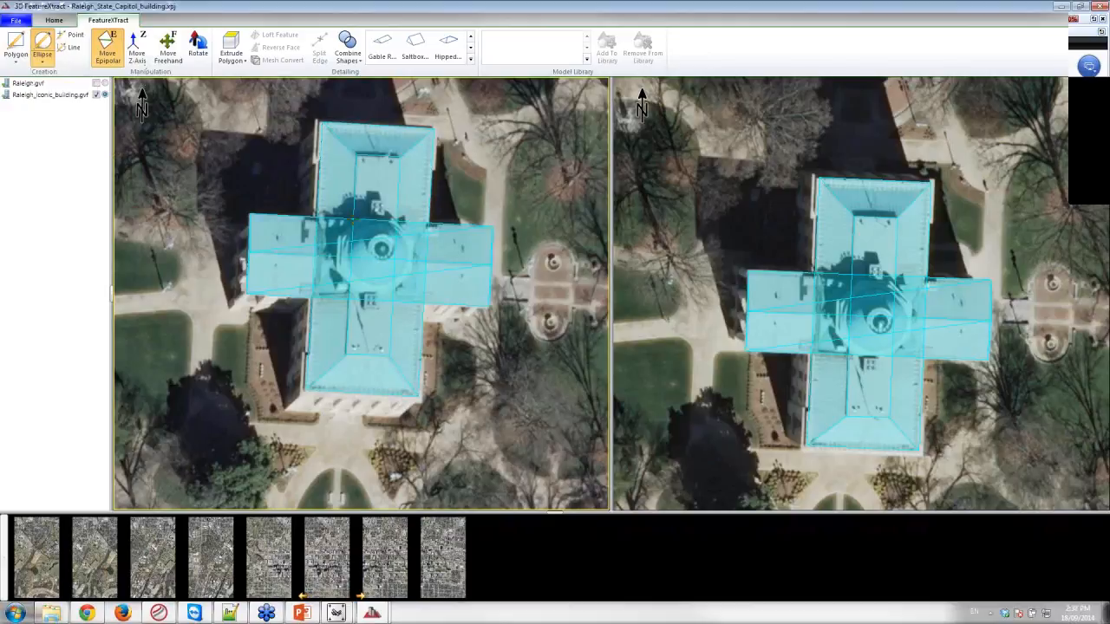
{"action": "scroll", "coordinate": [480, 188], "scroll_direction": "up", "scroll_amount": 2}
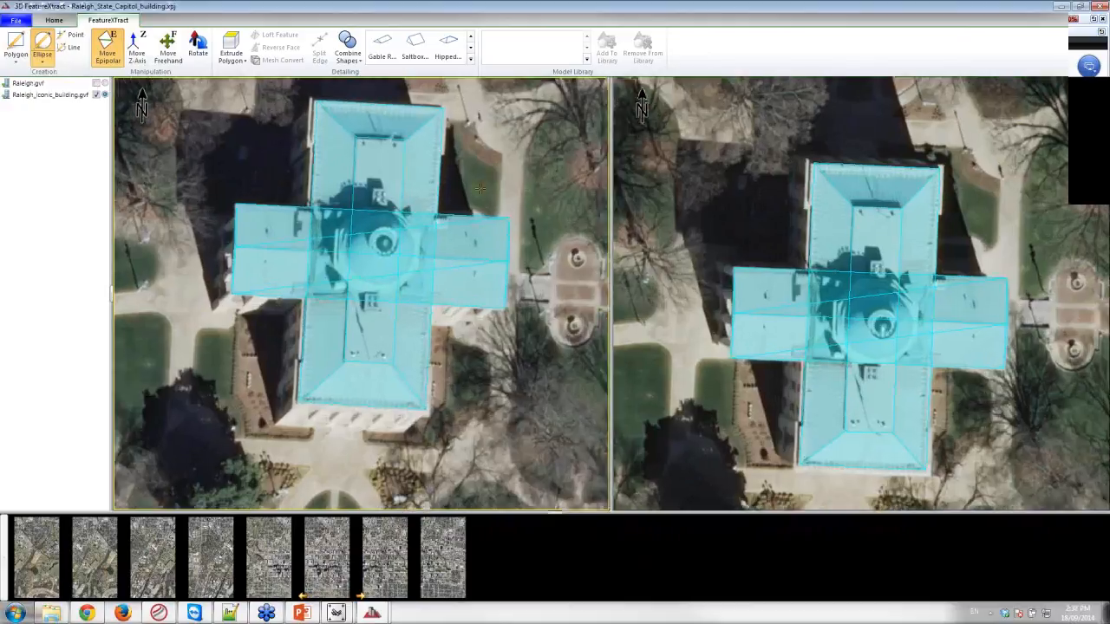
{"action": "scroll", "coordinate": [546, 152], "scroll_direction": "up", "scroll_amount": 2}
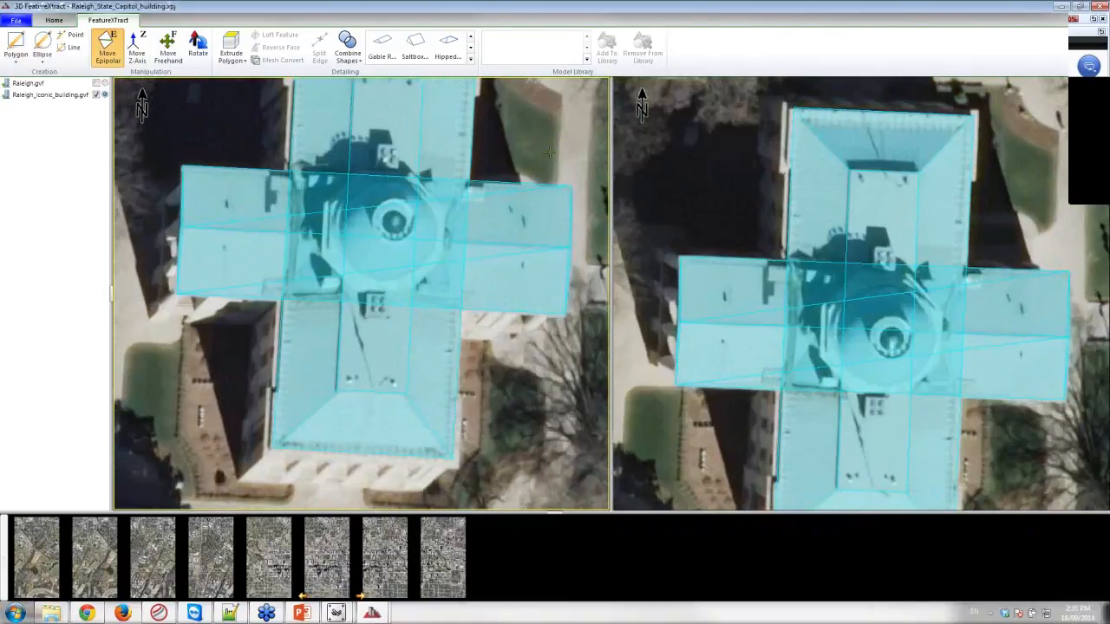
{"action": "middle_click_drag", "start_coordinate": [556, 146], "coordinate": [523, 196]}
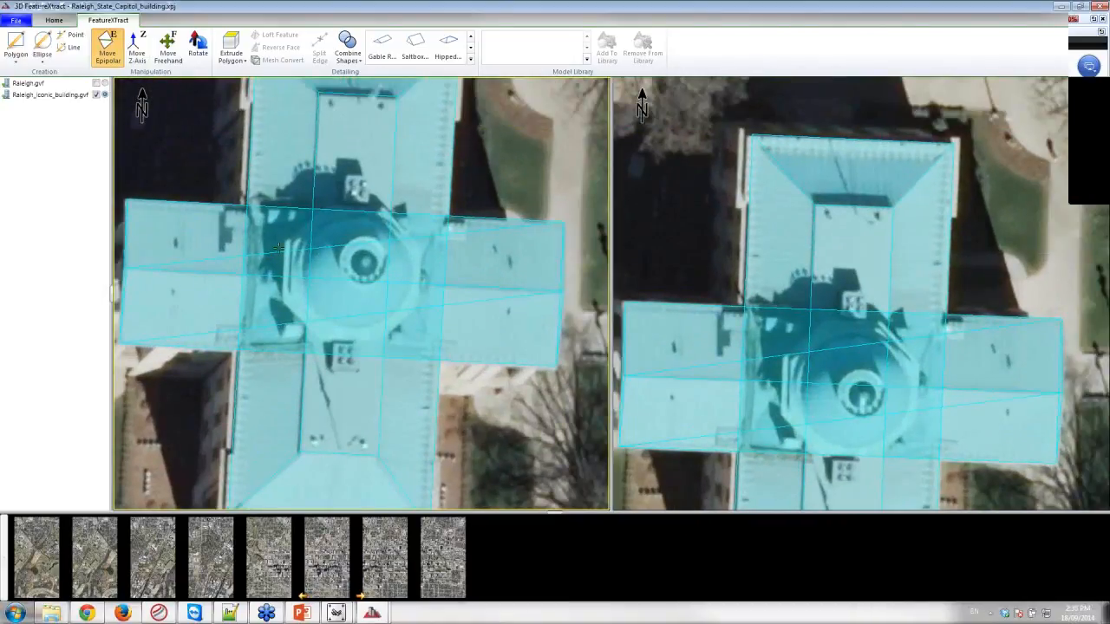
- Draw an eight-sided polygon around the outer base of the central dome and move it epipolarly to match the second image
{"action": "left_click", "coordinate": [16, 63]}
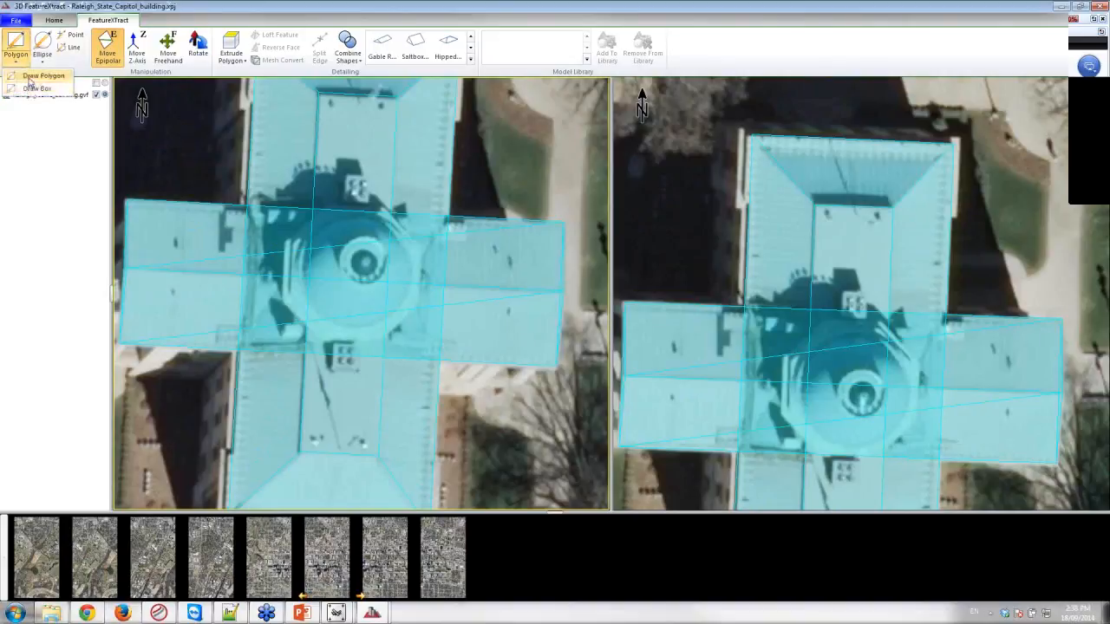
{"action": "left_click", "coordinate": [285, 242]}
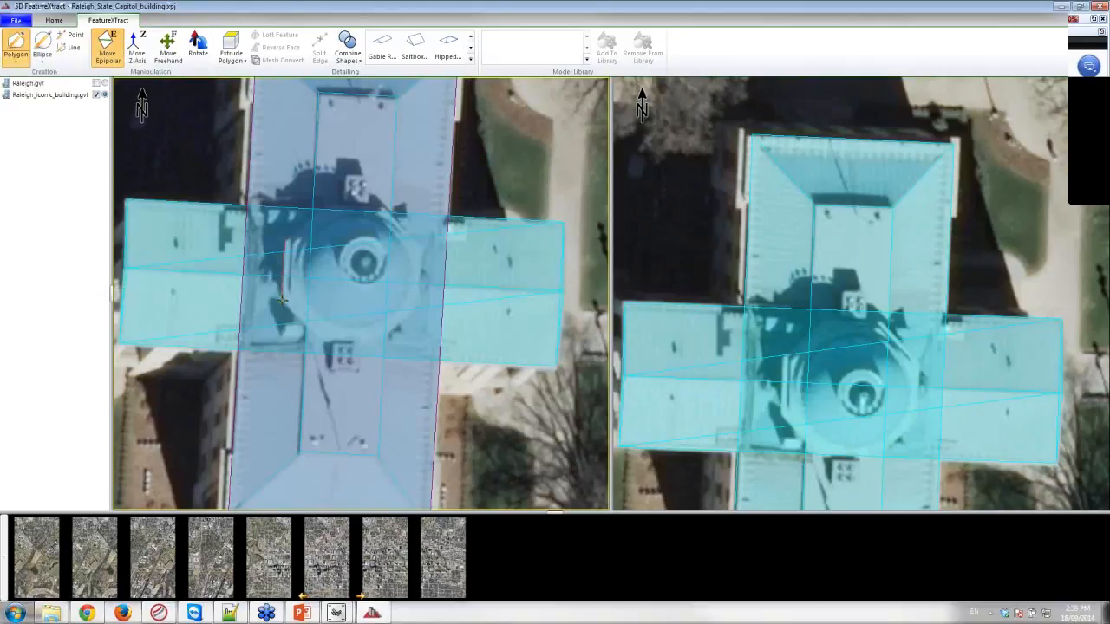
{"action": "left_click", "coordinate": [284, 301]}
{"action": "left_click", "coordinate": [321, 340]}
{"action": "left_click", "coordinate": [378, 342]}
{"action": "left_click", "coordinate": [417, 305]}
{"action": "left_click", "coordinate": [420, 253]}
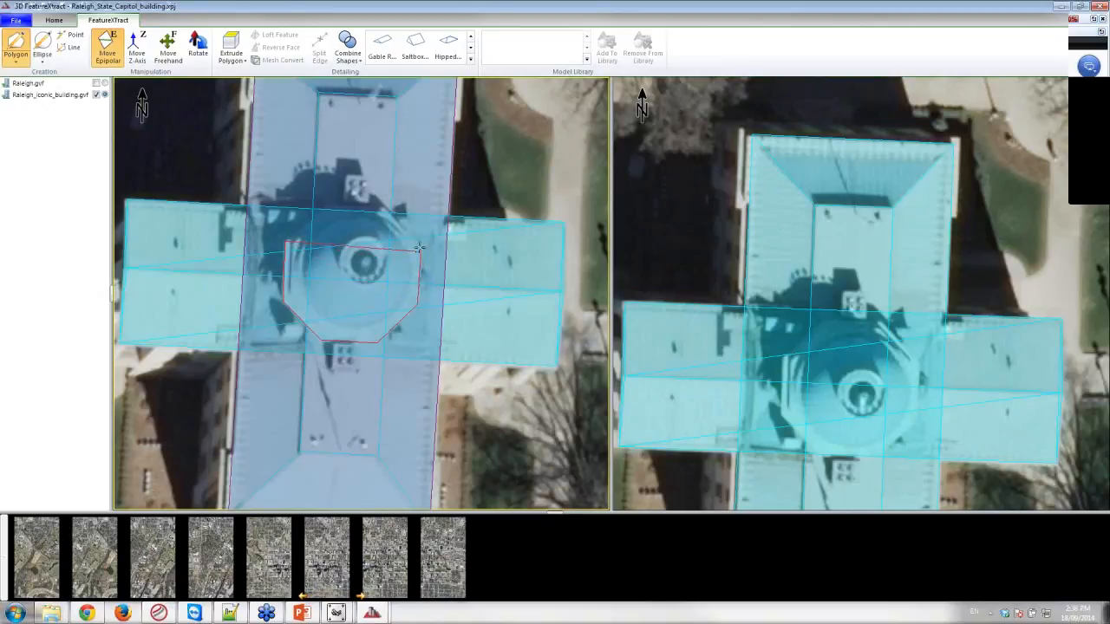
{"action": "double_click", "coordinate": [325, 207]}
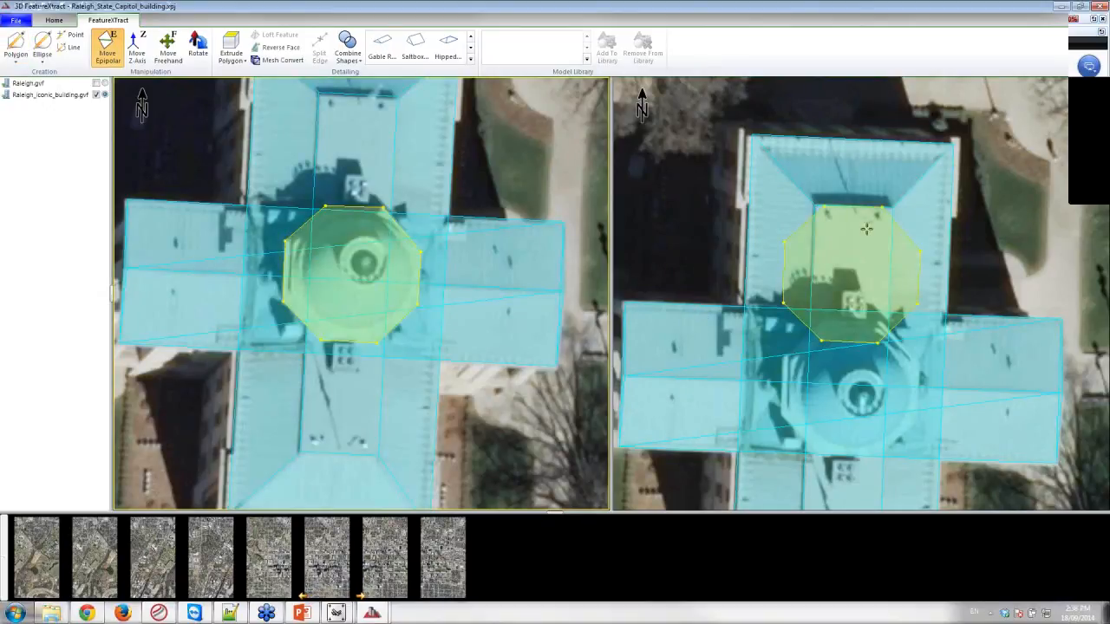
{"action": "left_click_drag", "start_coordinate": [842, 269], "coordinate": [846, 363]}
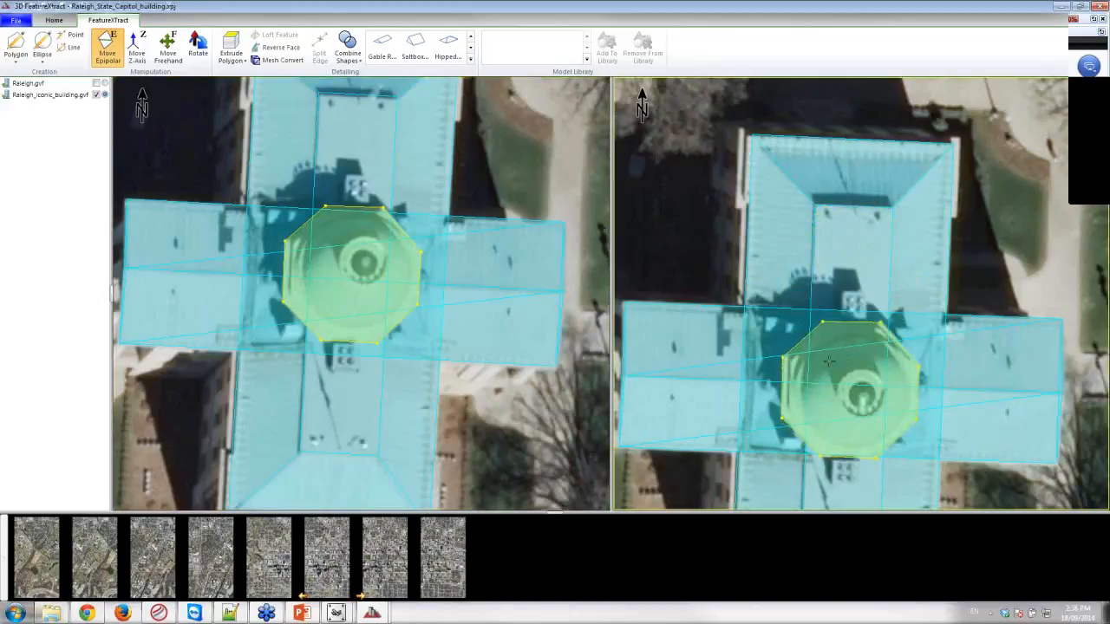
{"action": "left_click", "coordinate": [177, 132]}
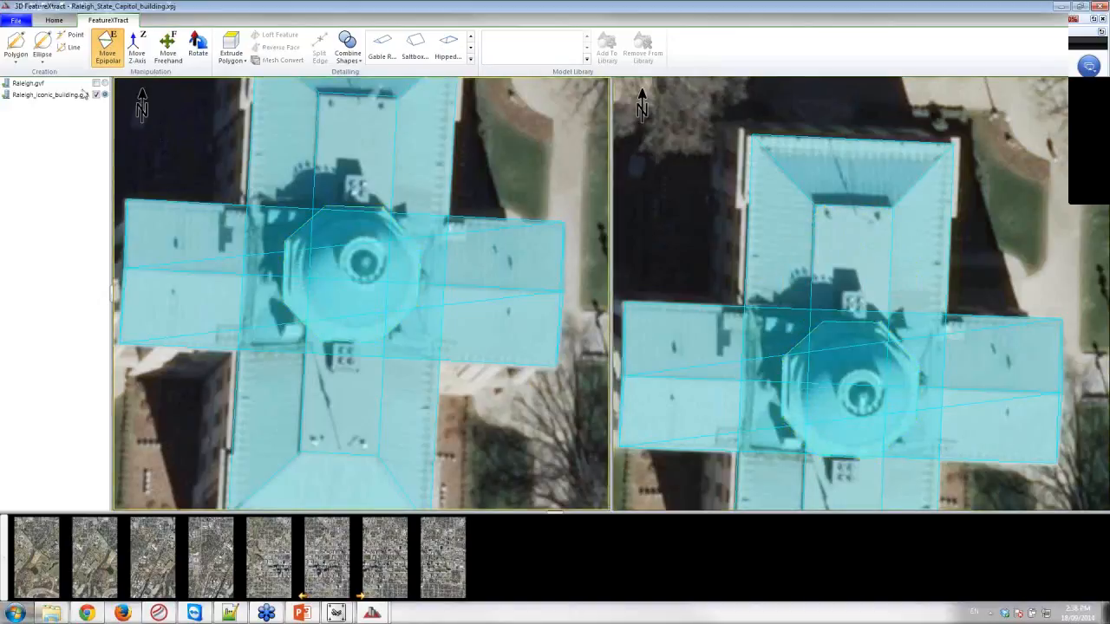
- Draw a slightly smaller octagon inside the dome's outer base and move it epipolarly to match the second image
{"action": "left_click", "coordinate": [15, 45]}
{"action": "left_click", "coordinate": [321, 208]}
{"action": "left_click", "coordinate": [291, 244]}
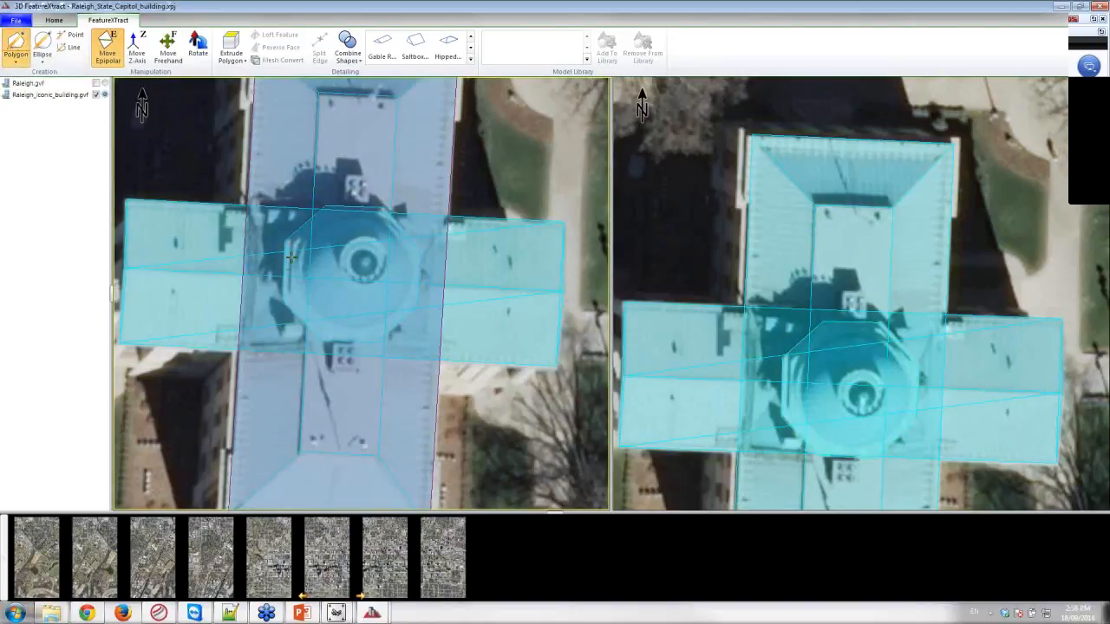
{"action": "left_click", "coordinate": [328, 332]}
{"action": "left_click", "coordinate": [377, 333]}
{"action": "left_click", "coordinate": [409, 303]}
{"action": "left_click", "coordinate": [413, 253]}
{"action": "left_click", "coordinate": [382, 218]}
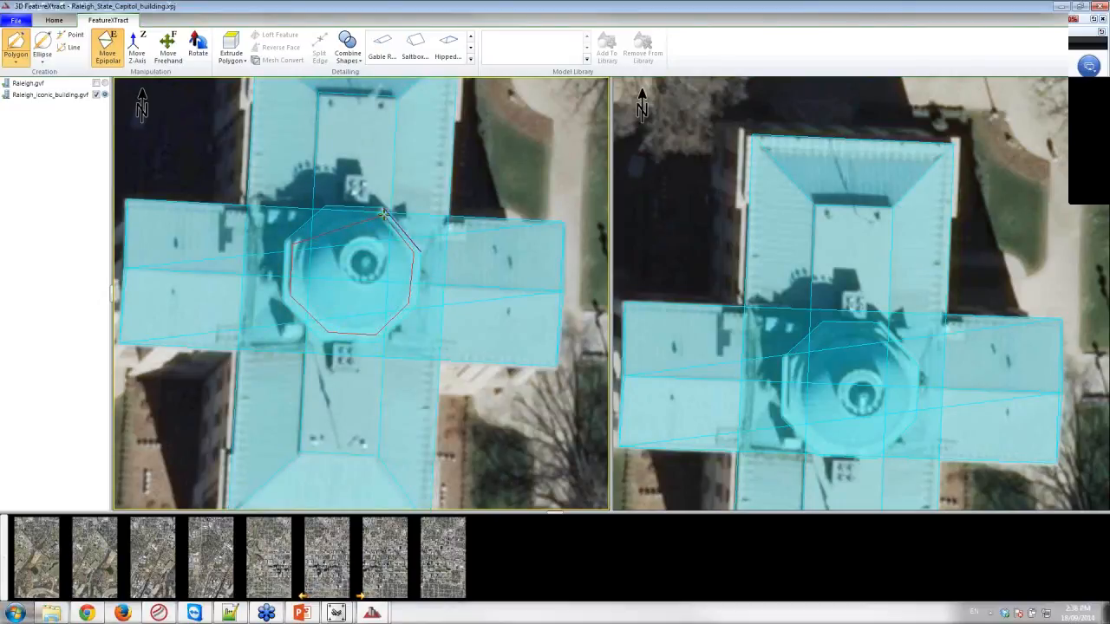
{"action": "left_click", "coordinate": [331, 214]}
{"action": "left_click_drag", "start_coordinate": [869, 270], "coordinate": [854, 379]}
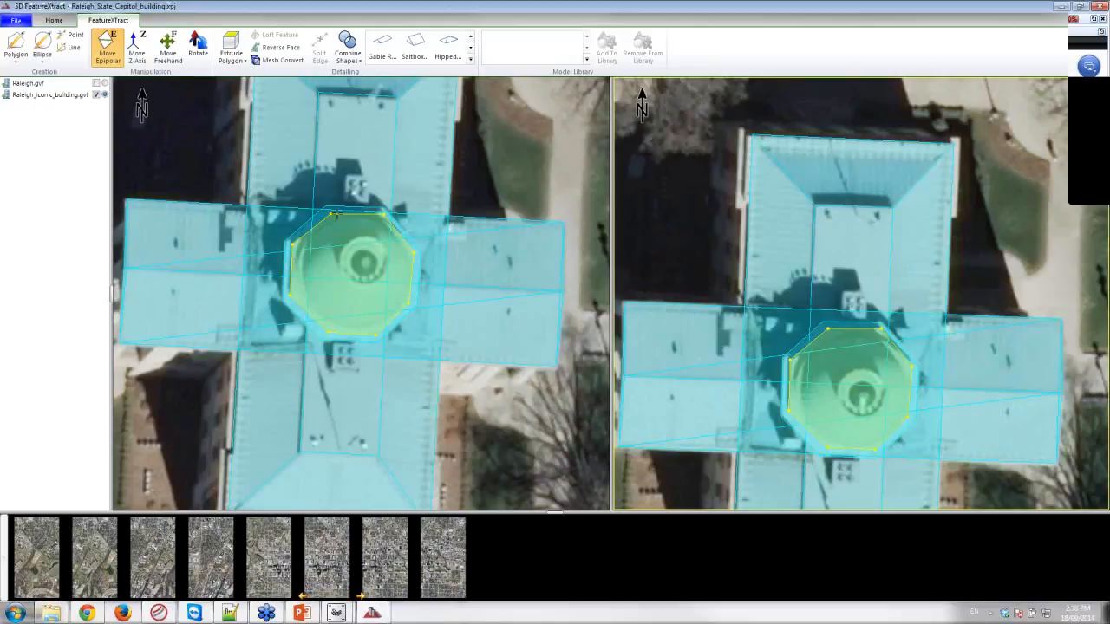
{"action": "left_click", "coordinate": [185, 152]}
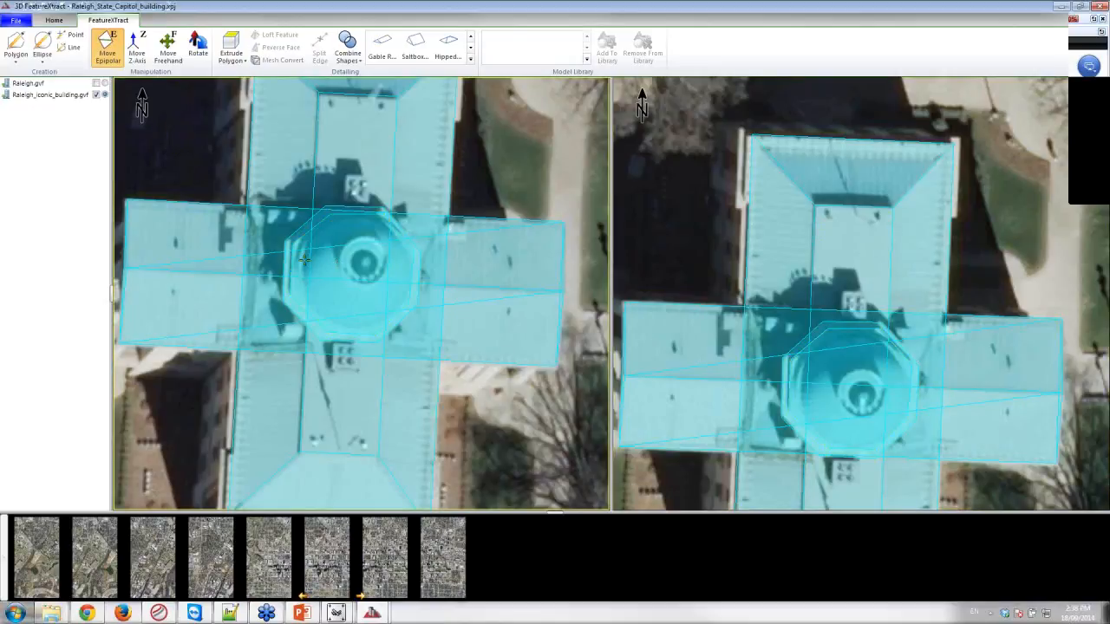
- Draw a circular outline through three points on the dome's edge and move it epipolarly to match the second image
{"action": "left_click", "coordinate": [42, 62]}
{"action": "left_click", "coordinate": [54, 77]}
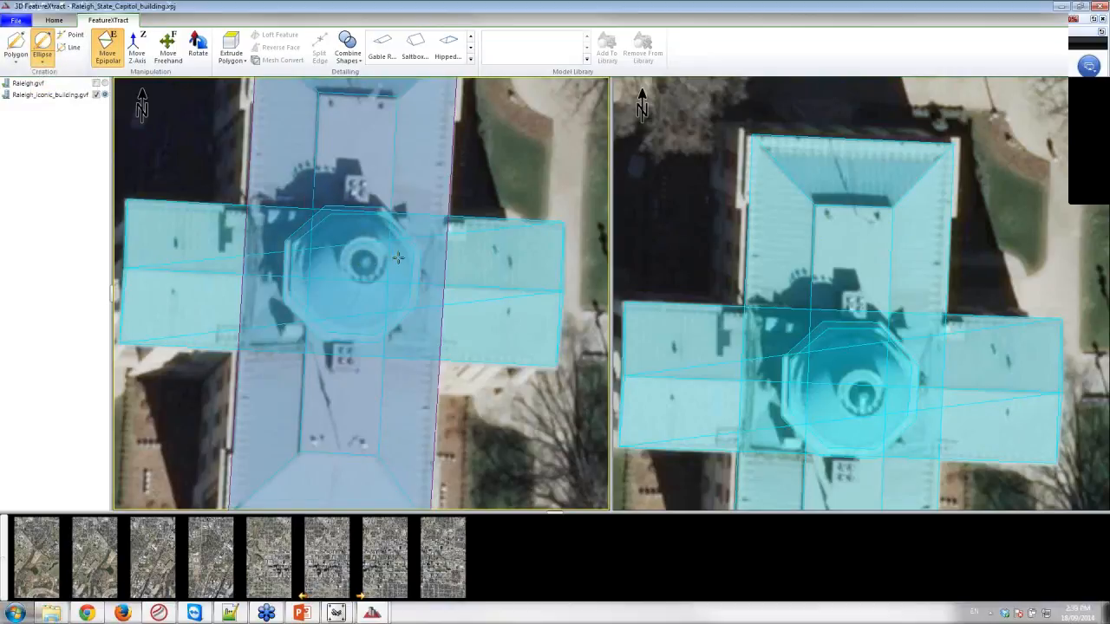
{"action": "left_click", "coordinate": [407, 254]}
{"action": "left_click", "coordinate": [342, 324]}
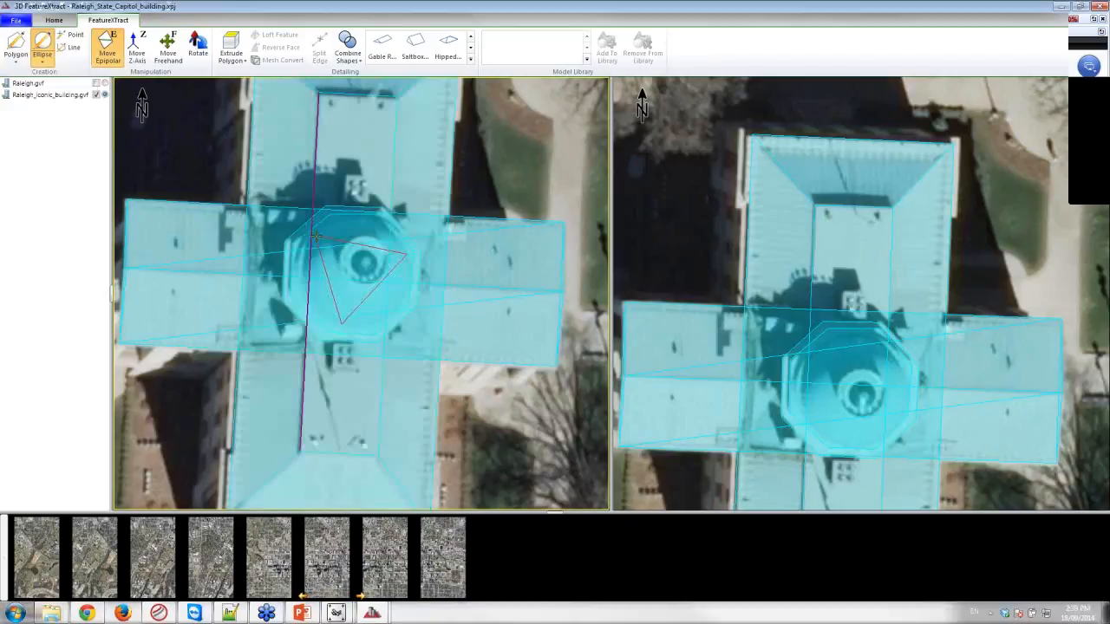
{"action": "left_click", "coordinate": [313, 237]}
{"action": "left_click_drag", "start_coordinate": [850, 264], "coordinate": [847, 373]}
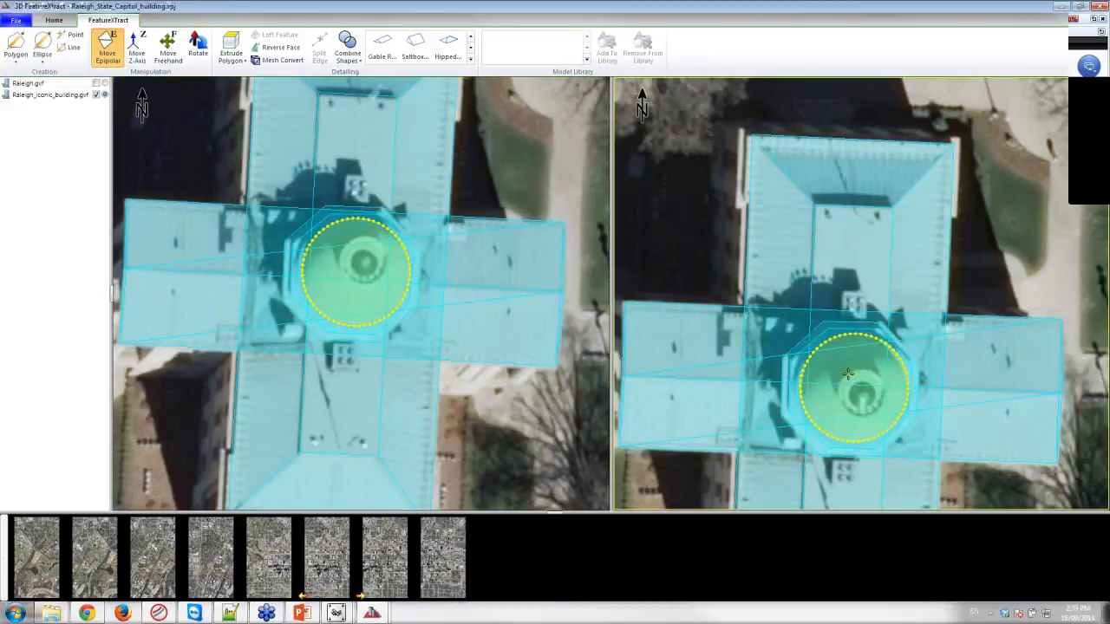
- Turn the circular outline into a dome 3.6 m high with 20 layers, without extruding upon completion
{"action": "left_click", "coordinate": [470, 61]}
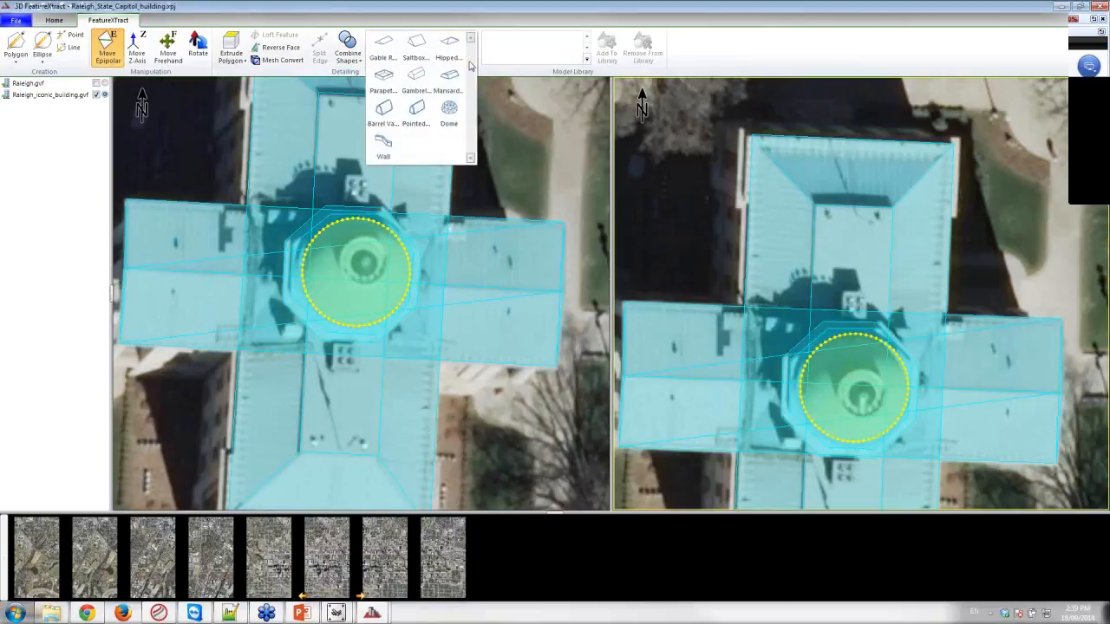
{"action": "left_click", "coordinate": [450, 111]}
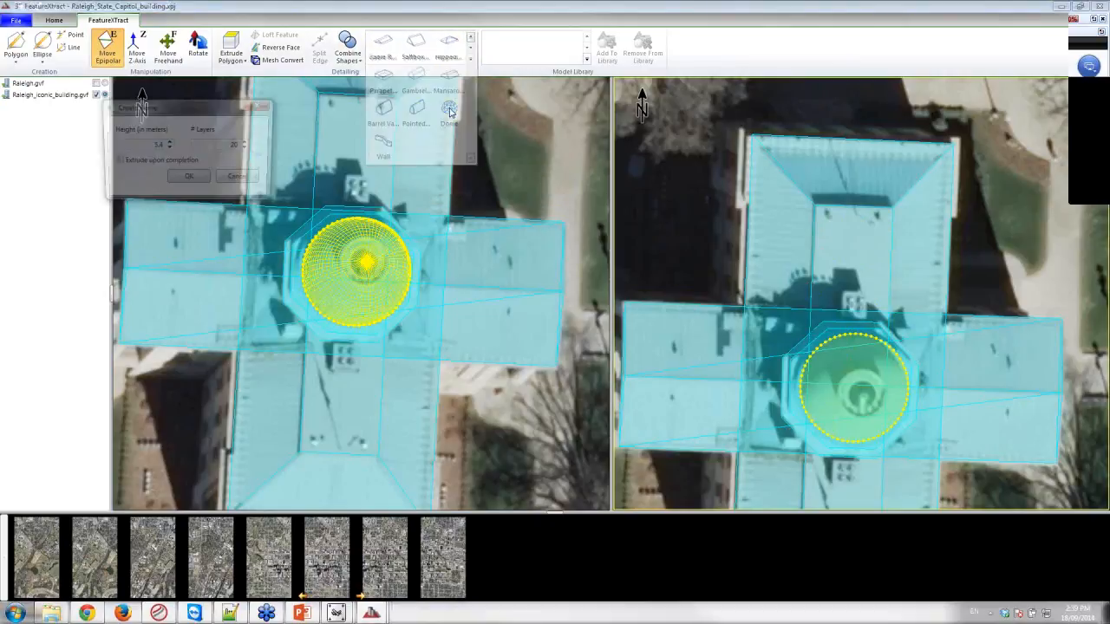
{"action": "scroll", "coordinate": [139, 146], "scroll_direction": "down", "scroll_amount": 4}
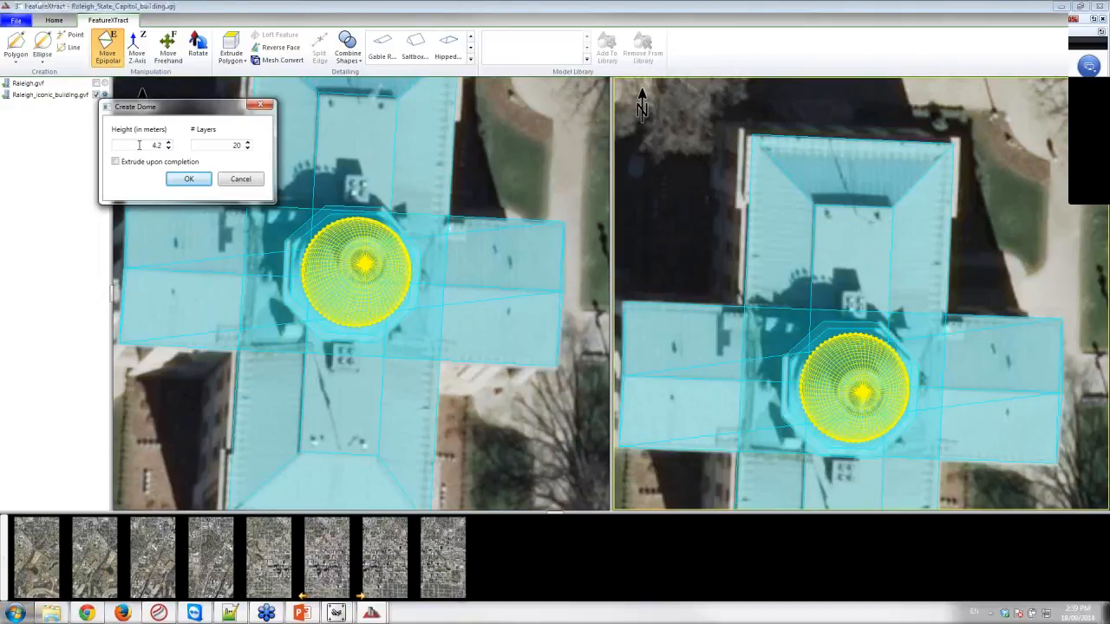
{"action": "scroll", "coordinate": [139, 145], "scroll_direction": "down", "scroll_amount": 2}
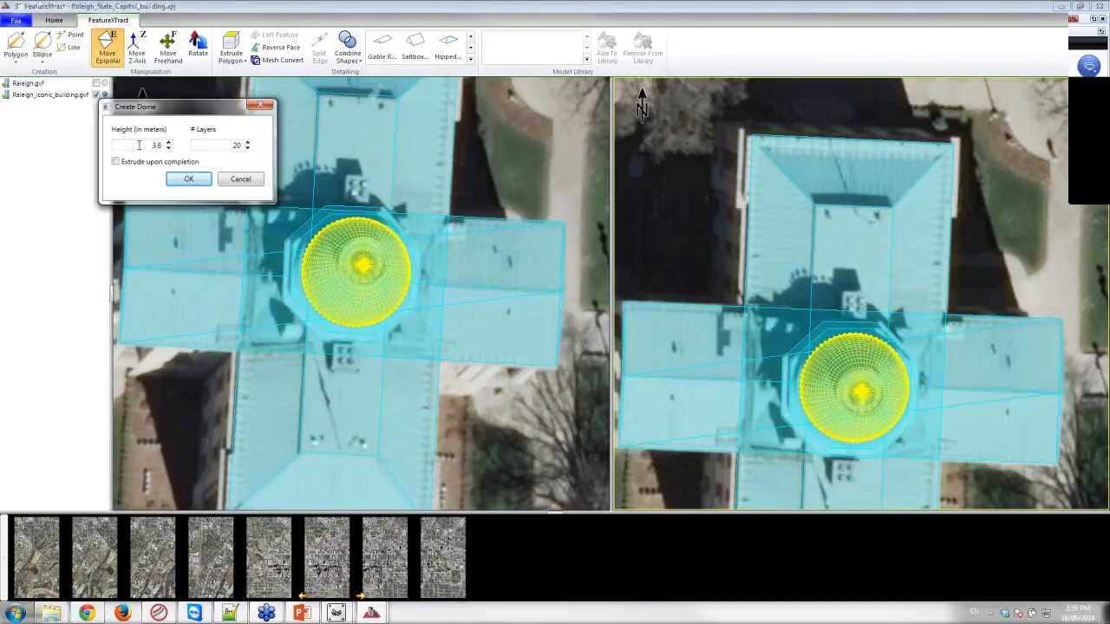
{"action": "left_click", "coordinate": [187, 179]}
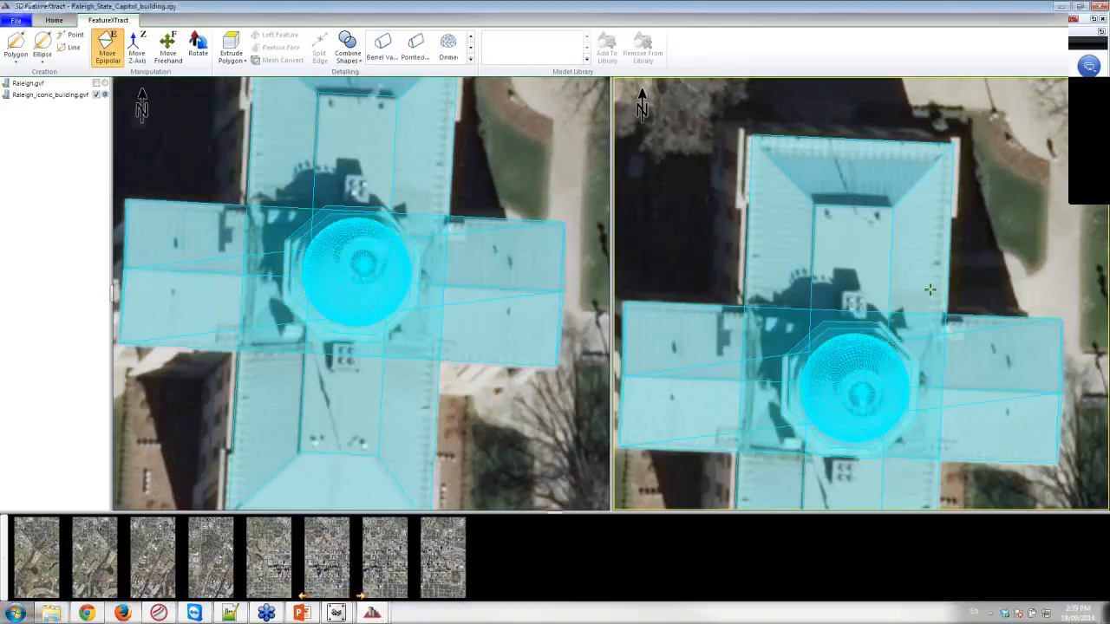
- Examine the dome, octagonal bases and roofs in the 3D Viewer from above and the side, and move the viewer back off the images
{"action": "left_click", "coordinate": [1088, 66]}
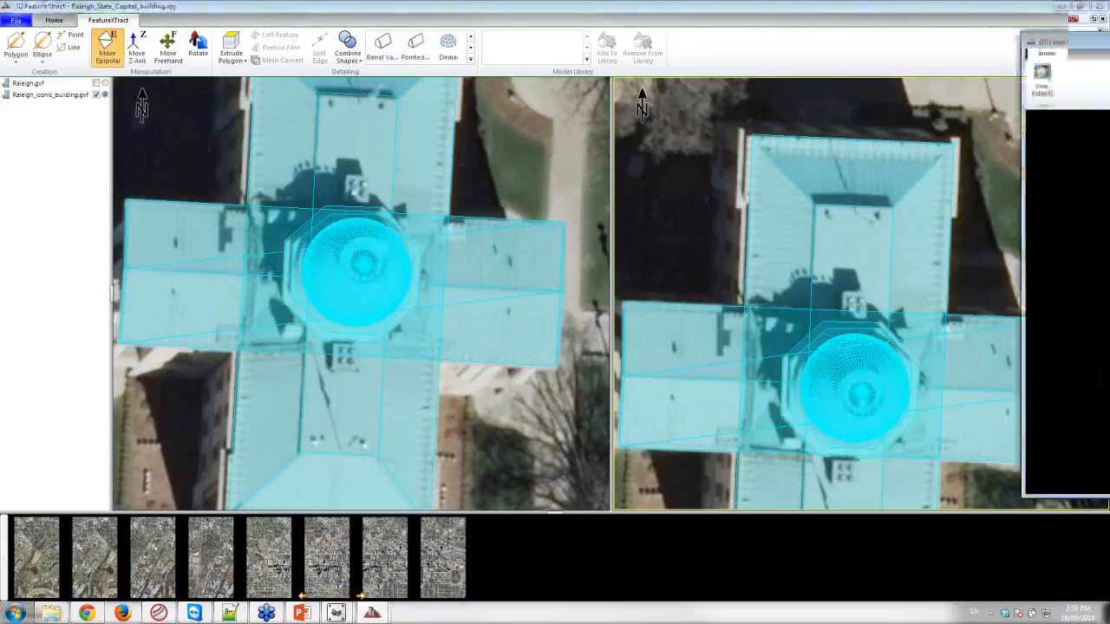
{"action": "left_click_drag", "start_coordinate": [935, 59], "coordinate": [747, 58]}
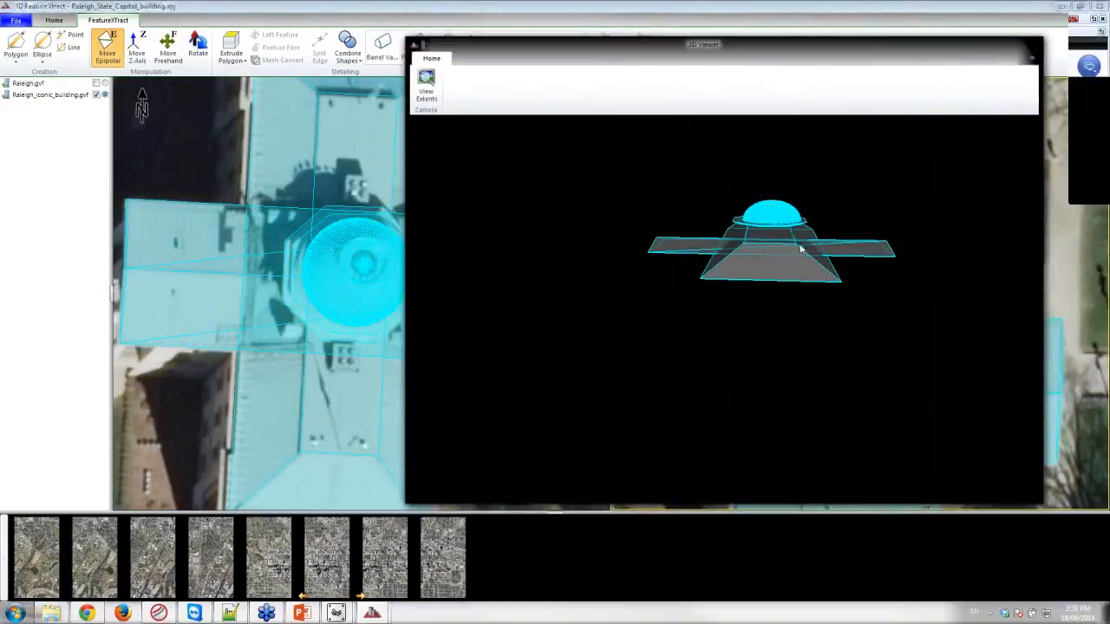
{"action": "scroll", "coordinate": [800, 248], "scroll_direction": "up", "scroll_amount": 5}
{"action": "scroll", "coordinate": [805, 229], "scroll_direction": "up", "scroll_amount": 3}
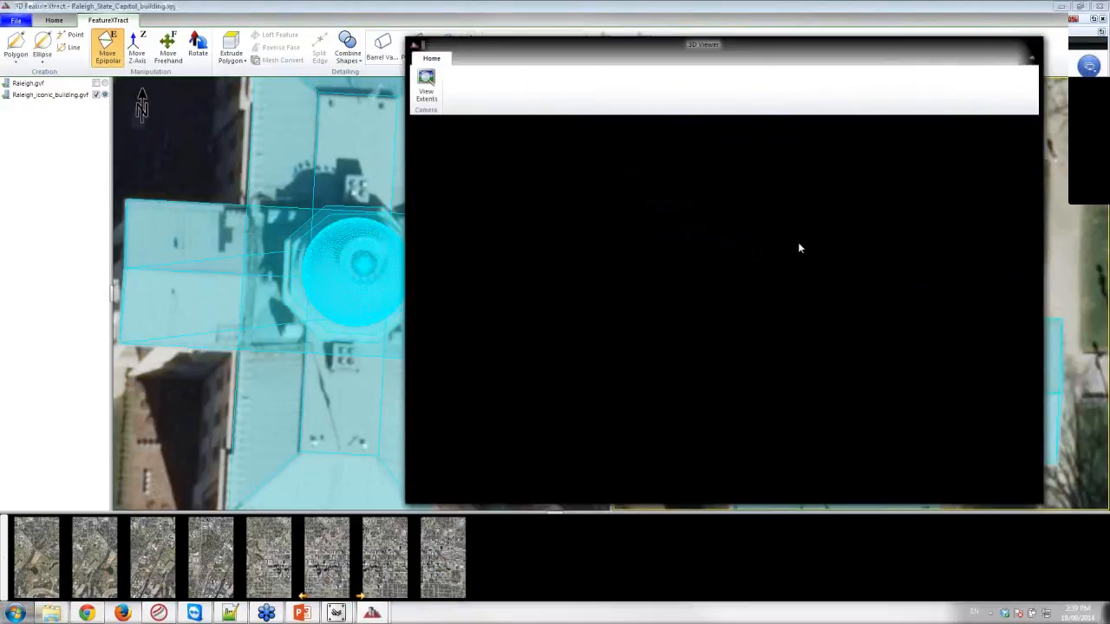
{"action": "left_click", "coordinate": [420, 97]}
{"action": "middle_click_drag", "start_coordinate": [707, 242], "coordinate": [719, 286]}
{"action": "middle_click_drag", "start_coordinate": [618, 200], "coordinate": [638, 225]}
{"action": "scroll", "coordinate": [667, 259], "scroll_direction": "up", "scroll_amount": 1}
{"action": "scroll", "coordinate": [667, 263], "scroll_direction": "down", "scroll_amount": 5}
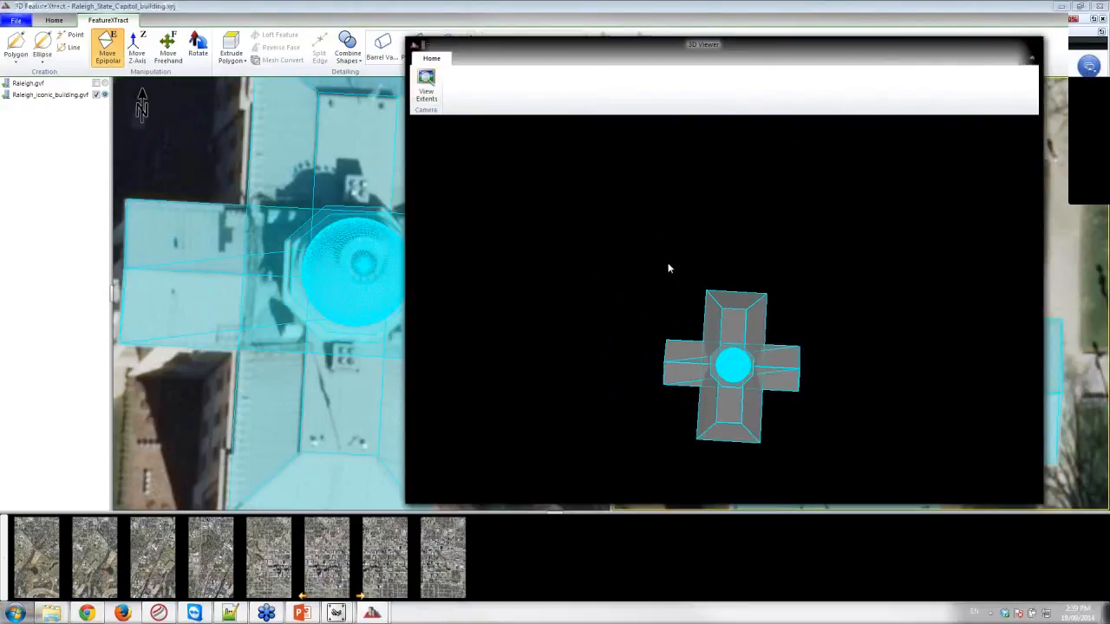
{"action": "scroll", "coordinate": [711, 226], "scroll_direction": "up", "scroll_amount": 2}
{"action": "middle_click_drag", "start_coordinate": [751, 258], "coordinate": [730, 211]}
{"action": "scroll", "coordinate": [736, 251], "scroll_direction": "up", "scroll_amount": 2}
{"action": "scroll", "coordinate": [708, 255], "scroll_direction": "down", "scroll_amount": 5}
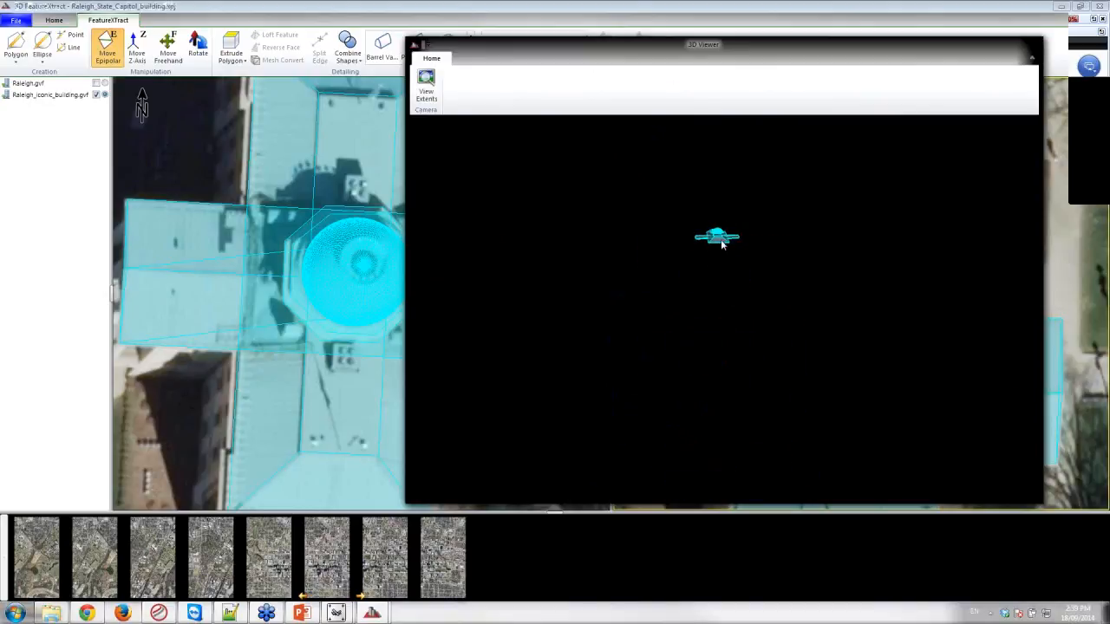
{"action": "middle_click_drag", "start_coordinate": [722, 241], "coordinate": [721, 250]}
{"action": "scroll", "coordinate": [719, 275], "scroll_direction": "up", "scroll_amount": 1}
{"action": "scroll", "coordinate": [718, 275], "scroll_direction": "up", "scroll_amount": 3}
{"action": "scroll", "coordinate": [678, 265], "scroll_direction": "down", "scroll_amount": 1}
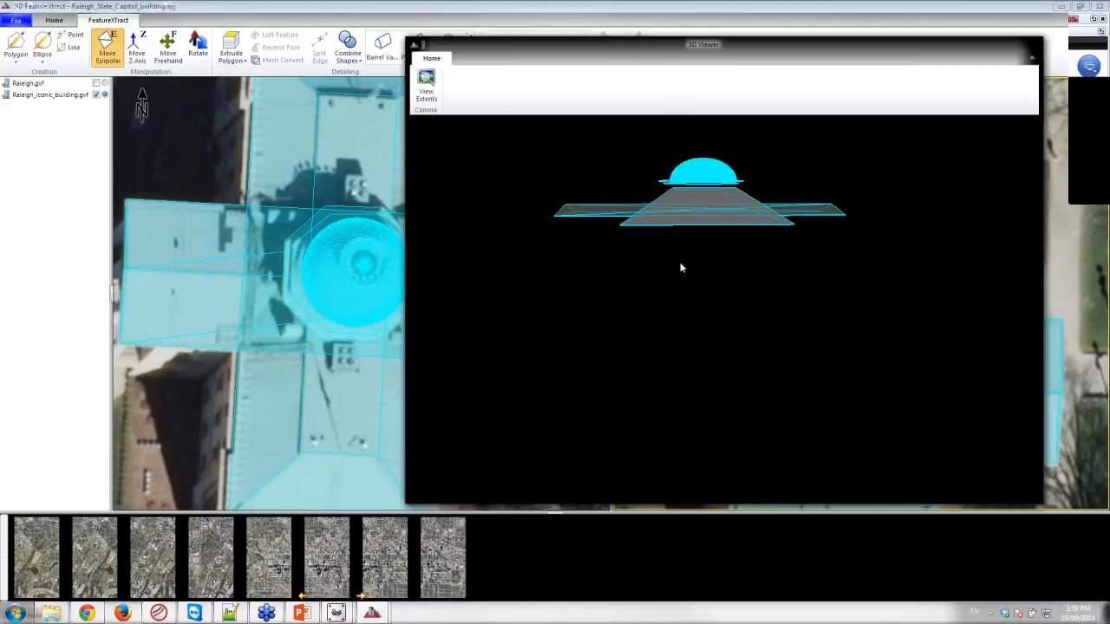
{"action": "scroll", "coordinate": [685, 269], "scroll_direction": "up", "scroll_amount": 3}
{"action": "scroll", "coordinate": [689, 274], "scroll_direction": "up", "scroll_amount": 1}
{"action": "scroll", "coordinate": [688, 273], "scroll_direction": "down", "scroll_amount": 3}
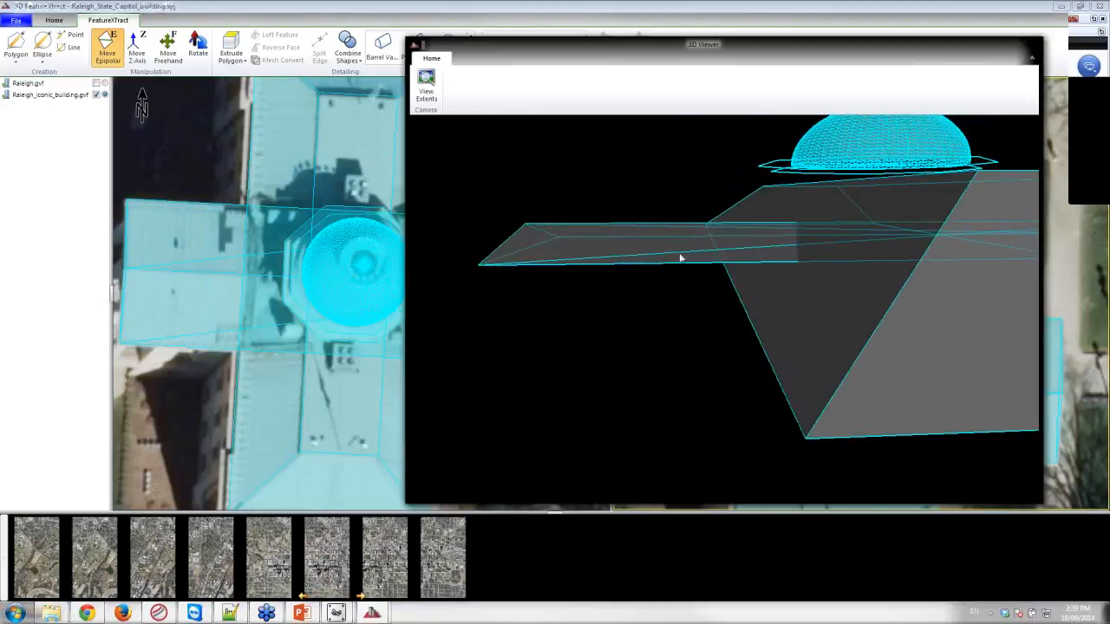
{"action": "left_click_drag", "start_coordinate": [563, 50], "coordinate": [1108, 74]}
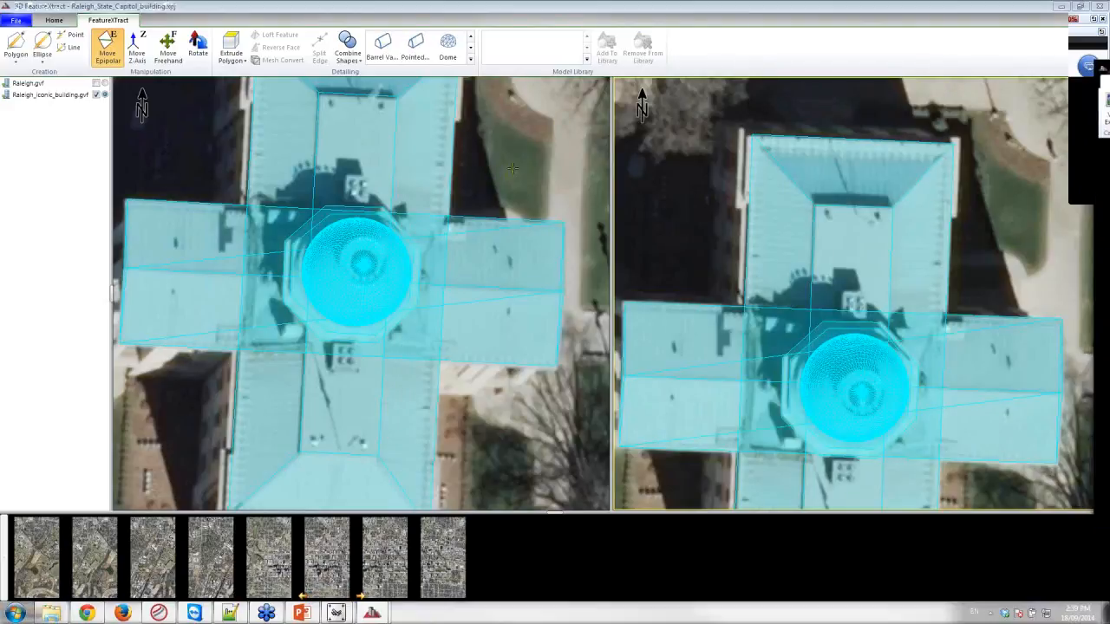
- Extrude the outline polygon of the main north-south roof into a solid block with a planar extrusion
{"action": "scroll", "coordinate": [406, 144], "scroll_direction": "down", "scroll_amount": 1}
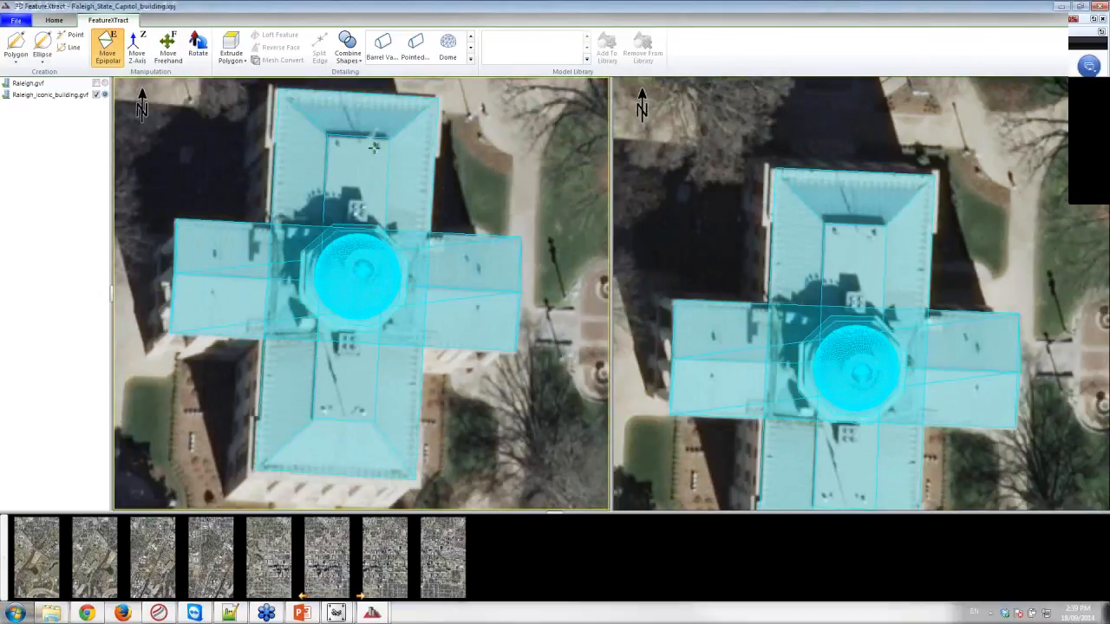
{"action": "left_click", "coordinate": [355, 108]}
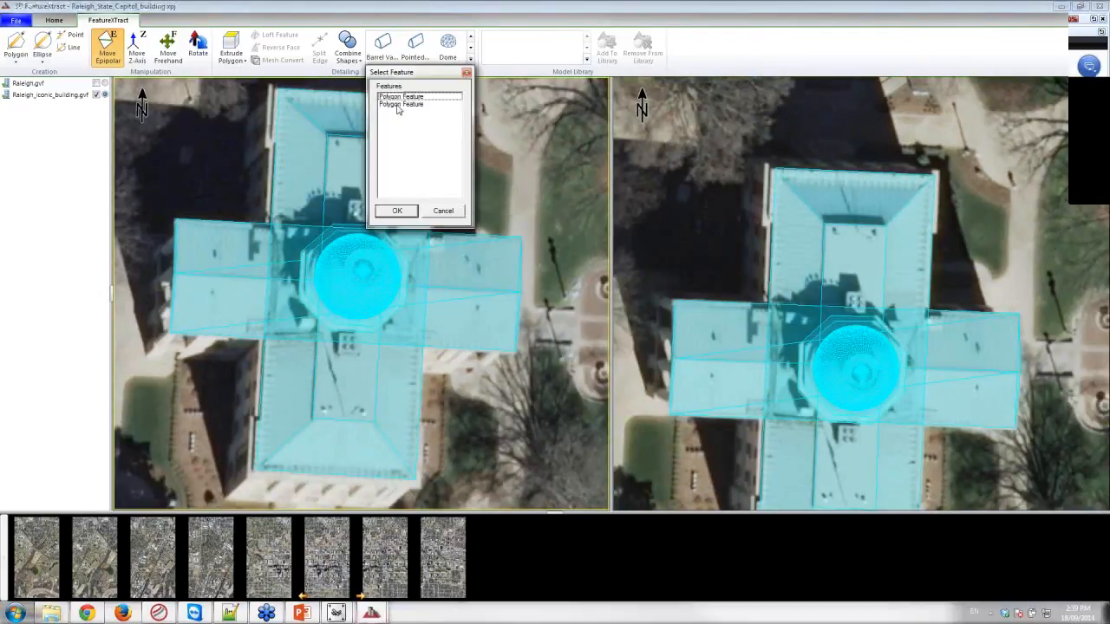
{"action": "left_click", "coordinate": [401, 104]}
{"action": "left_click", "coordinate": [401, 211]}
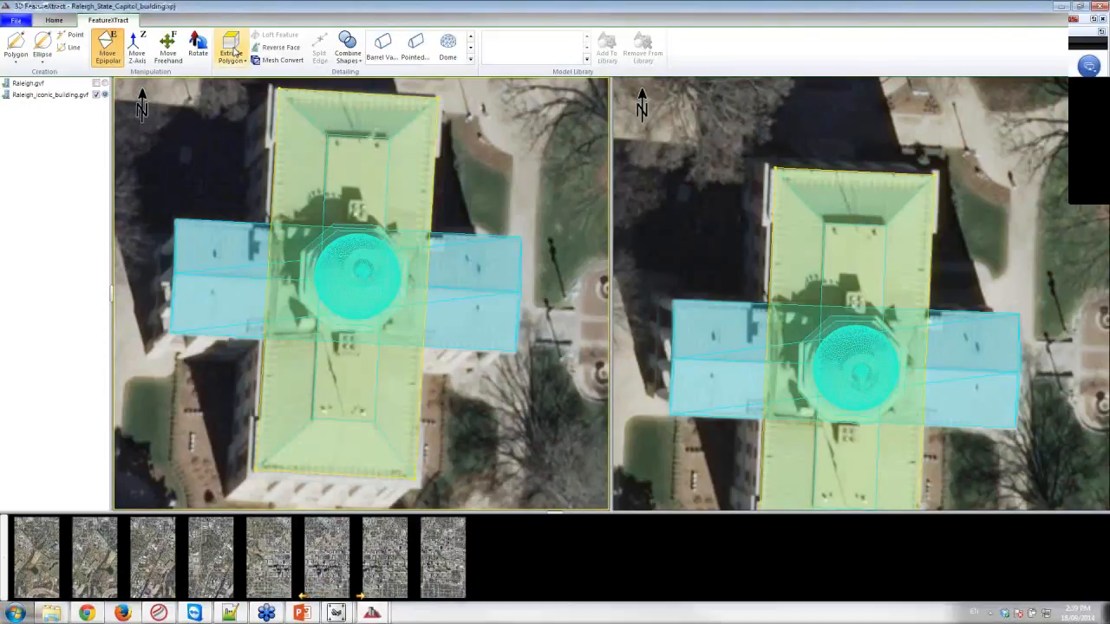
{"action": "left_click", "coordinate": [232, 54]}
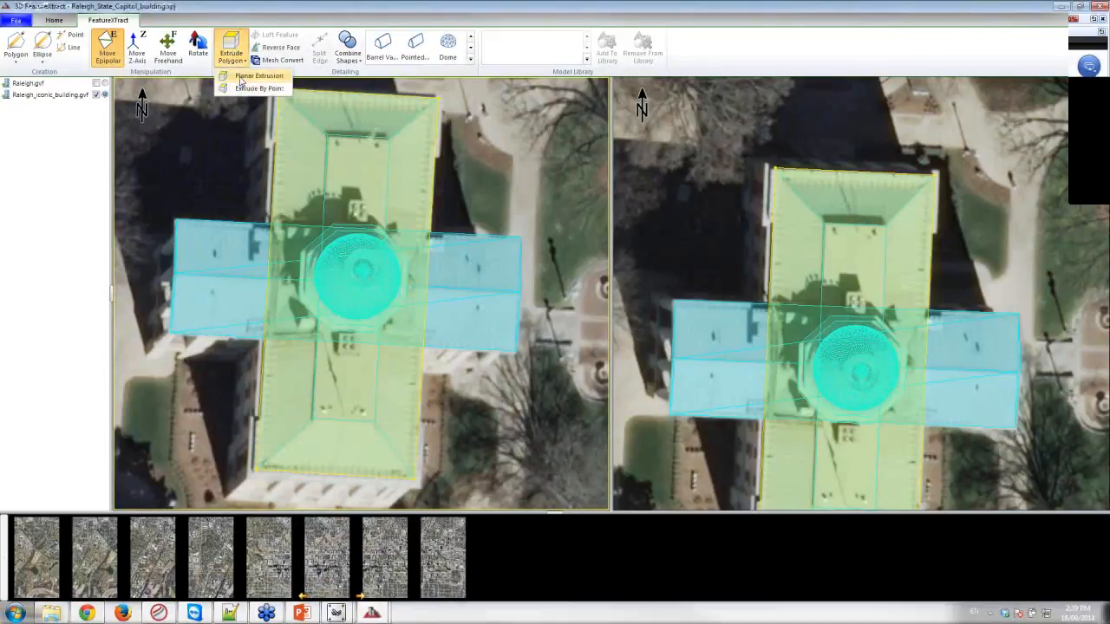
{"action": "left_click", "coordinate": [242, 77]}
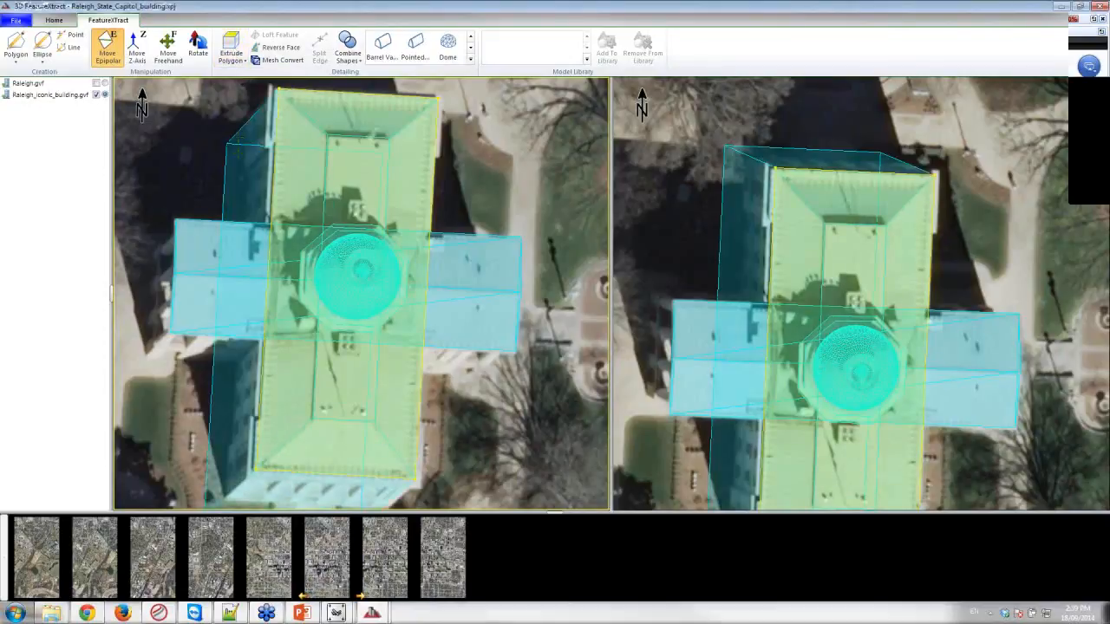
- Move the main block's bottom polygon along the Z-axis to match the foot of the walls in the images
{"action": "left_click", "coordinate": [241, 161]}
{"action": "left_click", "coordinate": [294, 158]}
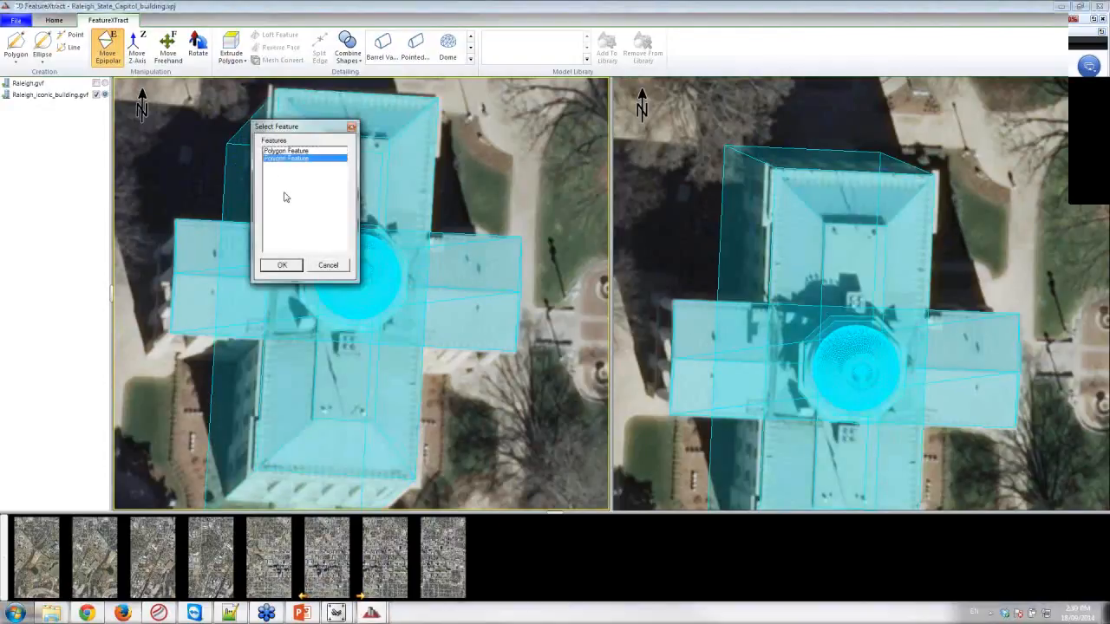
{"action": "left_click", "coordinate": [292, 267]}
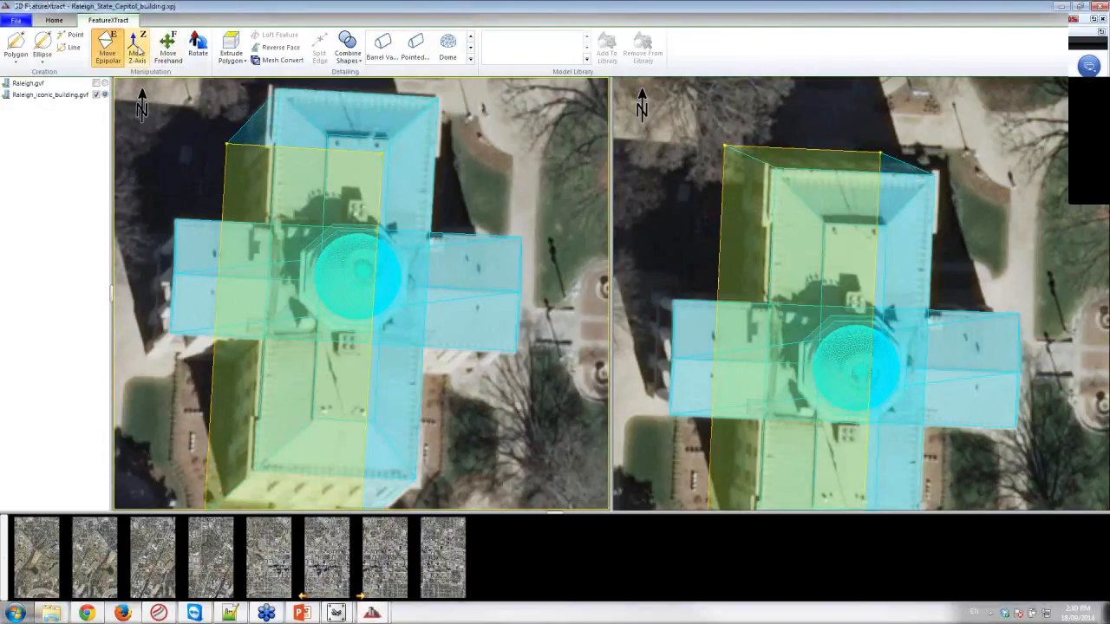
{"action": "left_click", "coordinate": [136, 48]}
{"action": "left_click_drag", "start_coordinate": [243, 170], "coordinate": [273, 161]}
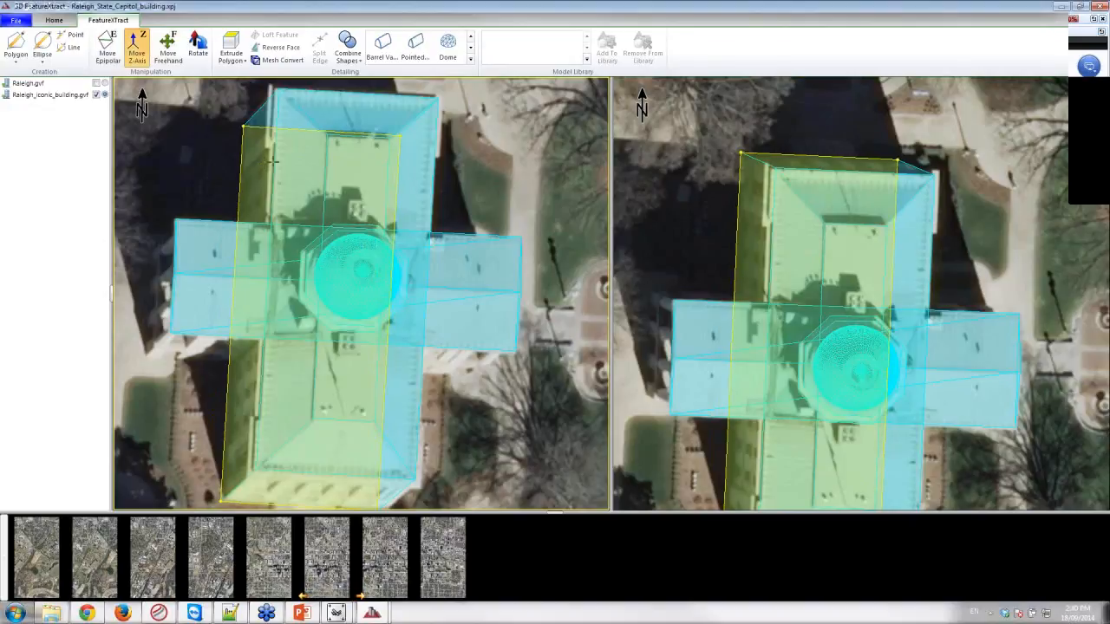
{"action": "left_click", "coordinate": [481, 189]}
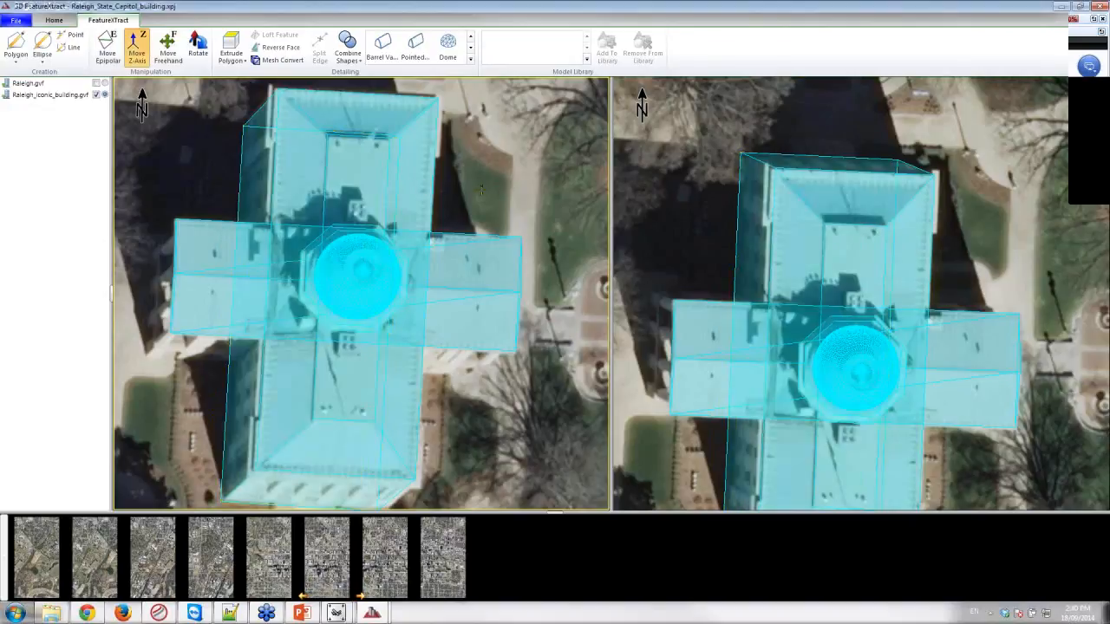
- Extrude the polygon feature of the east-west wing's roof with a planar extrusion
{"action": "left_click", "coordinate": [511, 247]}
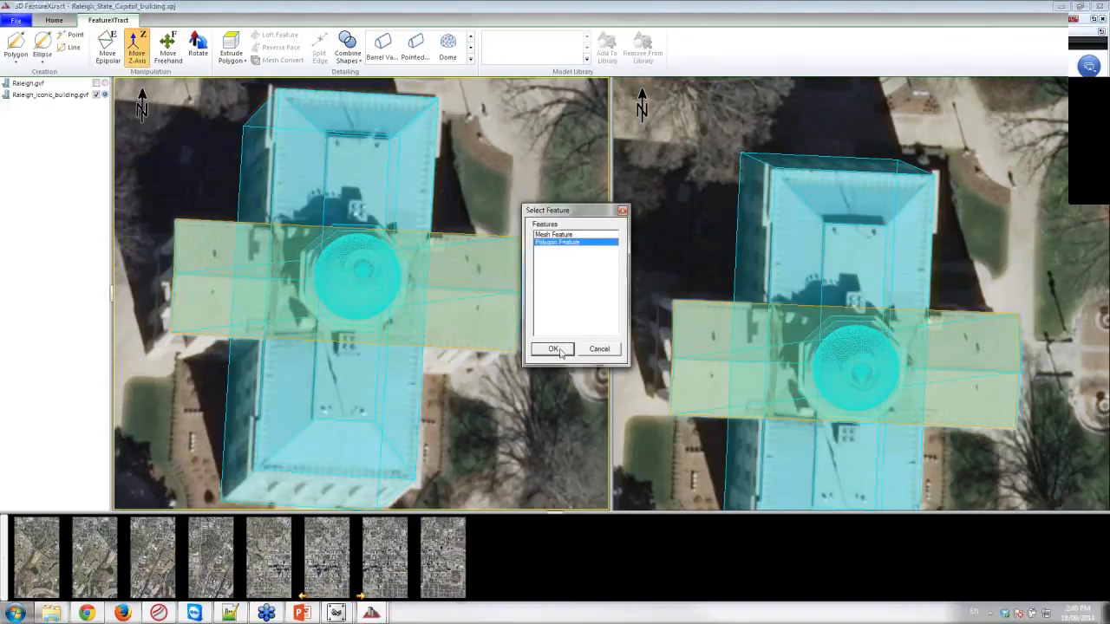
{"action": "left_click", "coordinate": [557, 349]}
{"action": "left_click", "coordinate": [232, 57]}
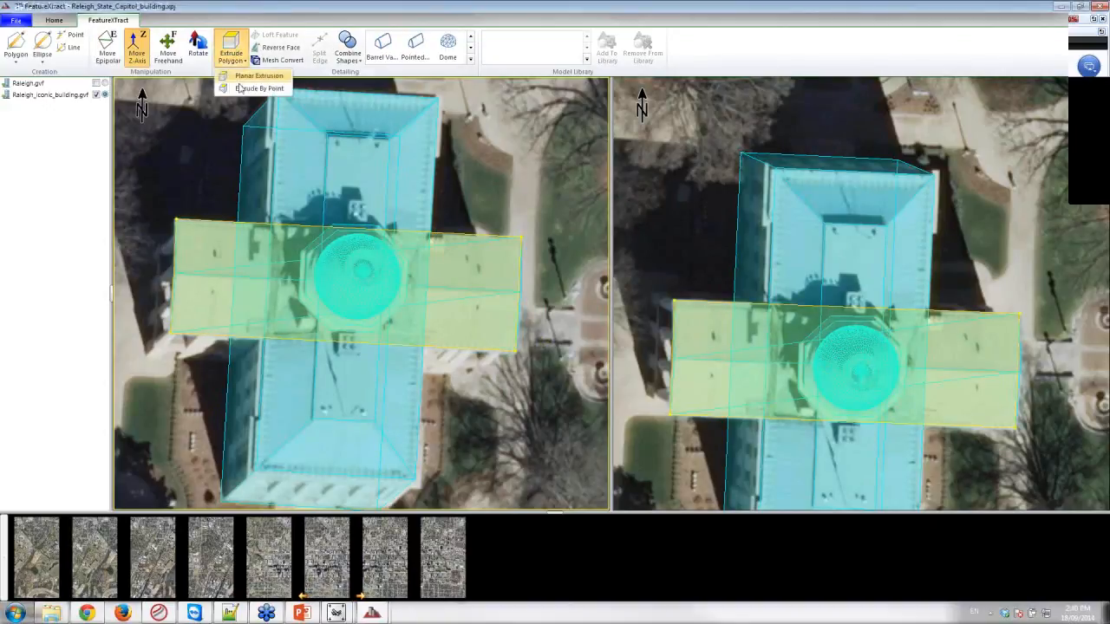
{"action": "left_click", "coordinate": [252, 75]}
{"action": "left_click", "coordinate": [133, 323]}
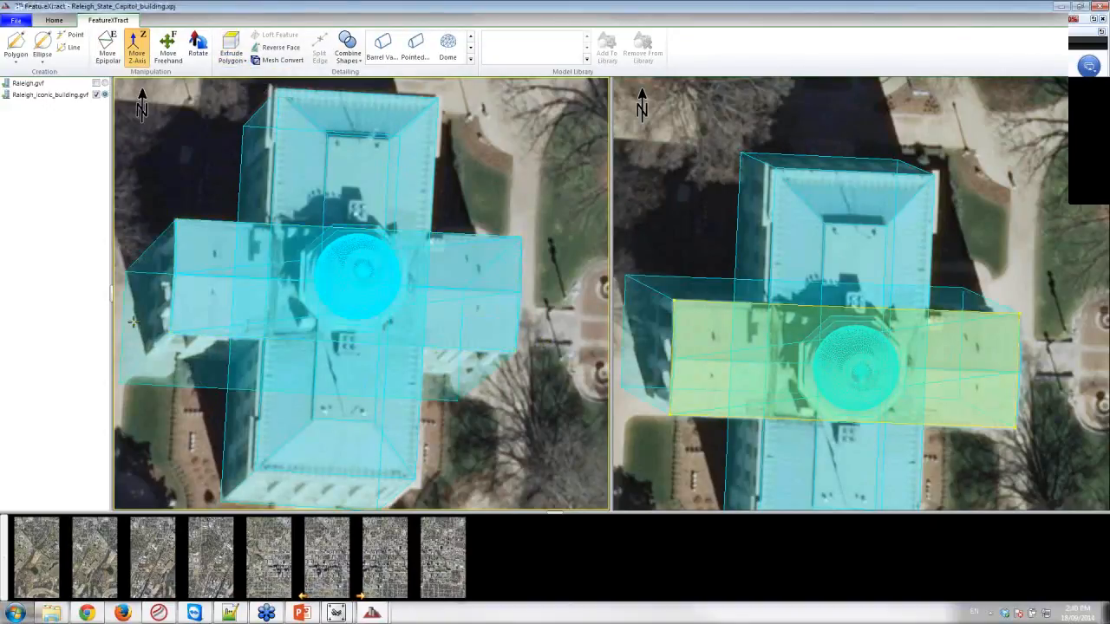
- Move the east-west wing's bottom polygon along the Z-axis to match the foot of its walls in the images
{"action": "left_click", "coordinate": [190, 318]}
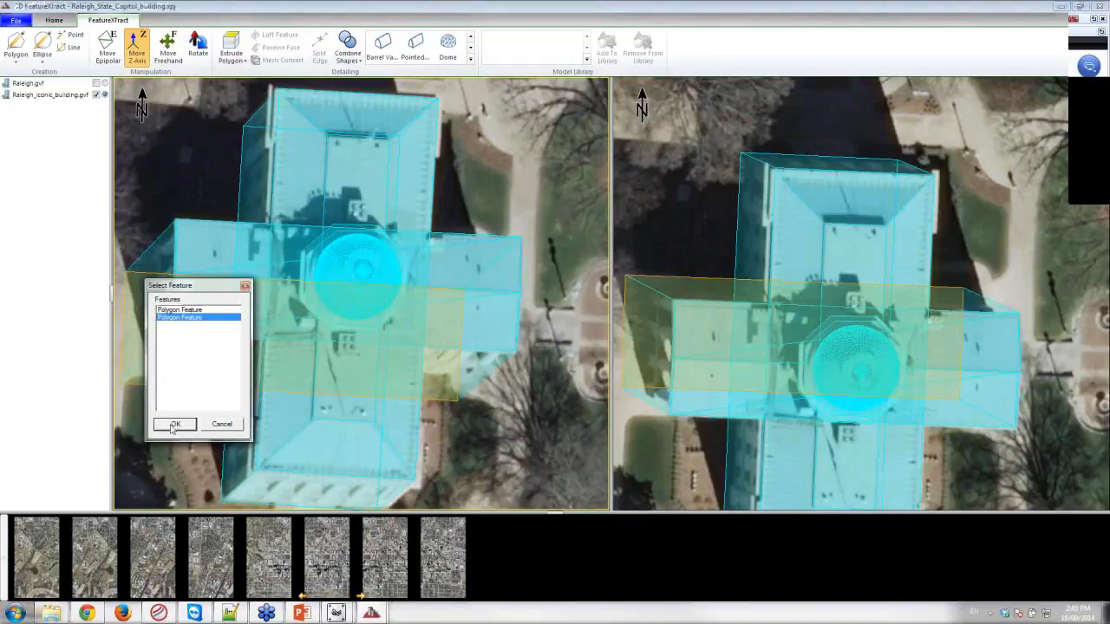
{"action": "left_click", "coordinate": [175, 424]}
{"action": "left_click_drag", "start_coordinate": [148, 315], "coordinate": [176, 304]}
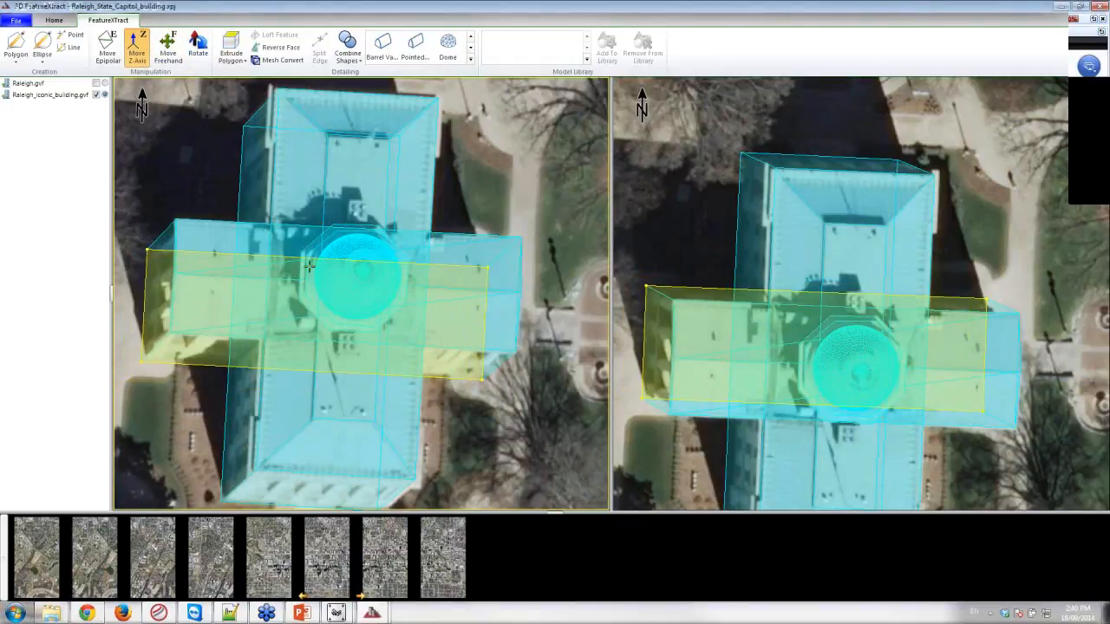
{"action": "left_click", "coordinate": [486, 200]}
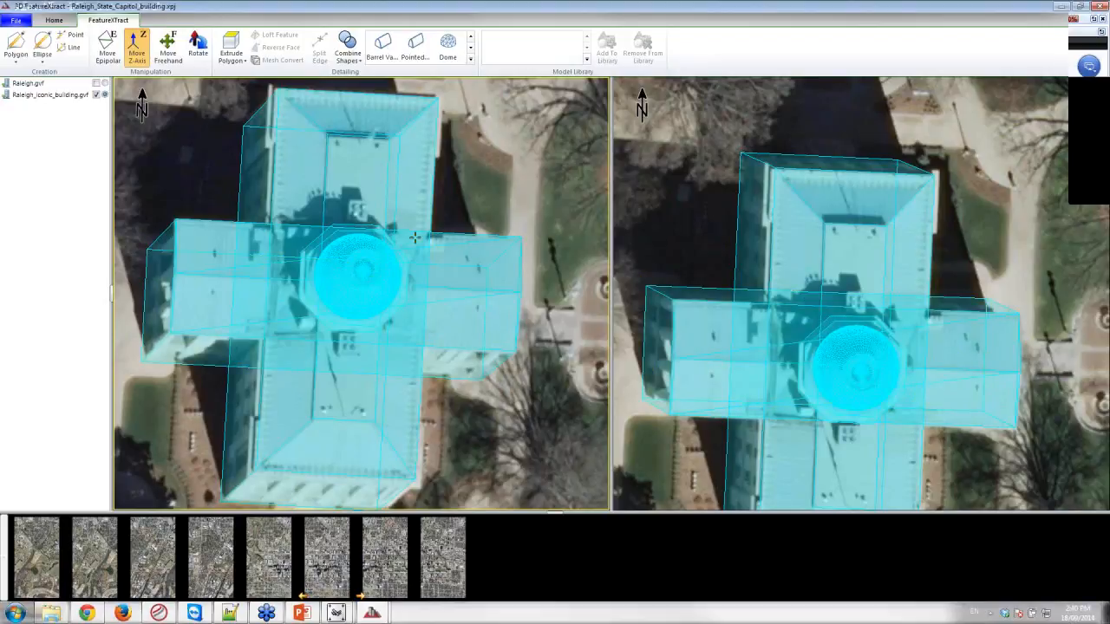
- Extrude the dome's outer octagonal base with a planar extrusion and check it in the 3D Viewer
{"action": "left_click", "coordinate": [365, 227]}
{"action": "left_click", "coordinate": [345, 250]}
{"action": "left_click", "coordinate": [311, 266]}
{"action": "left_click_drag", "start_coordinate": [402, 222], "coordinate": [535, 207]}
{"action": "left_click", "coordinate": [500, 227]}
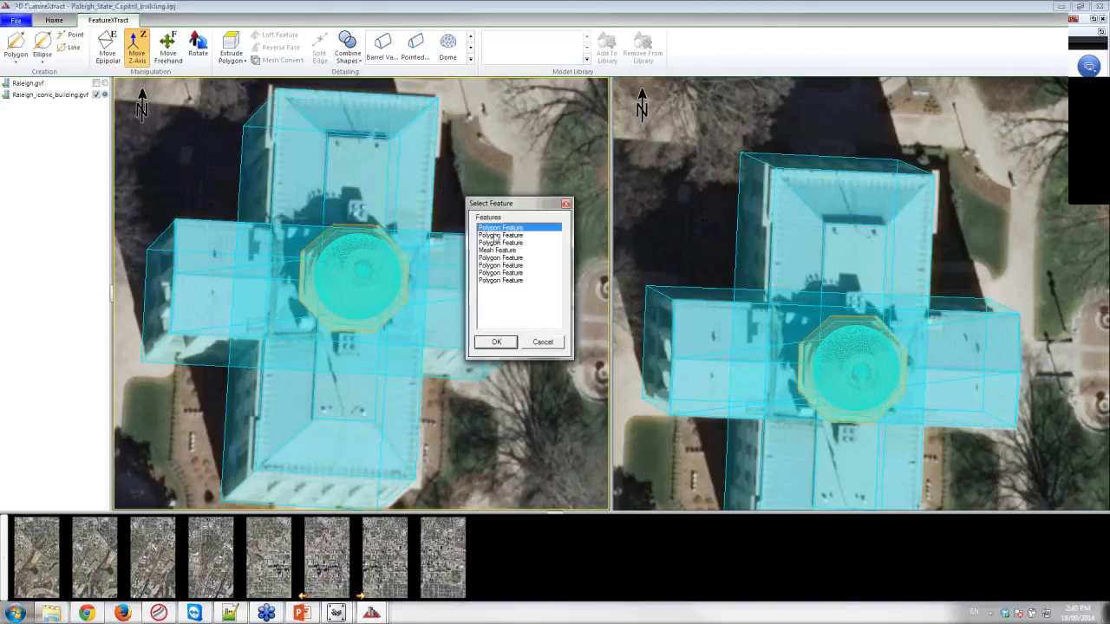
{"action": "left_click", "coordinate": [496, 342]}
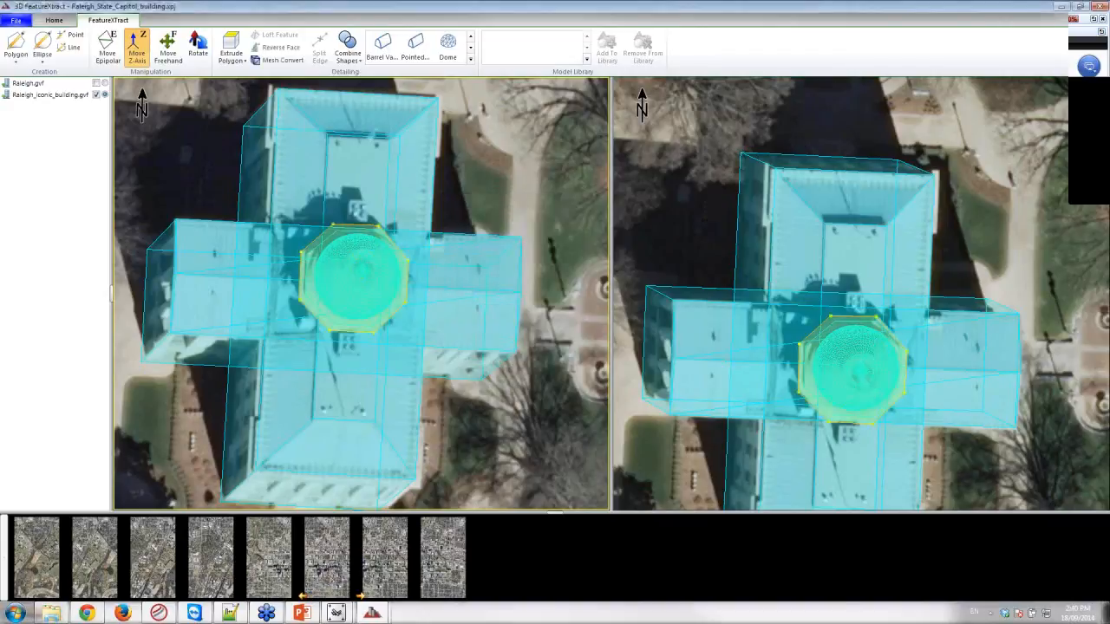
{"action": "left_click_drag", "start_coordinate": [1109, 89], "coordinate": [779, 86]}
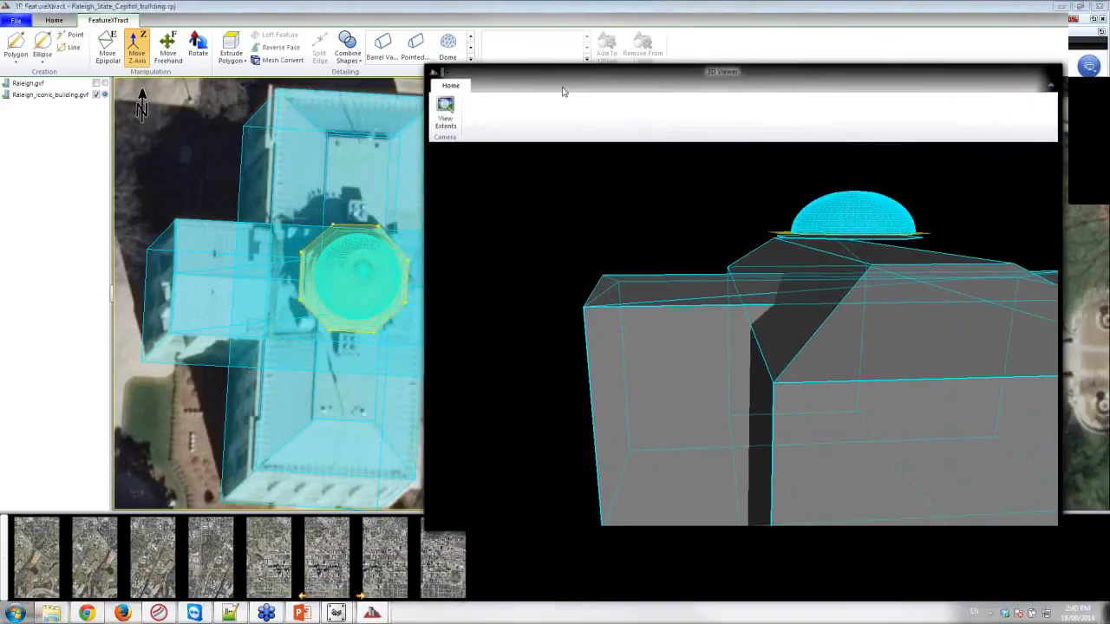
{"action": "left_click", "coordinate": [241, 63]}
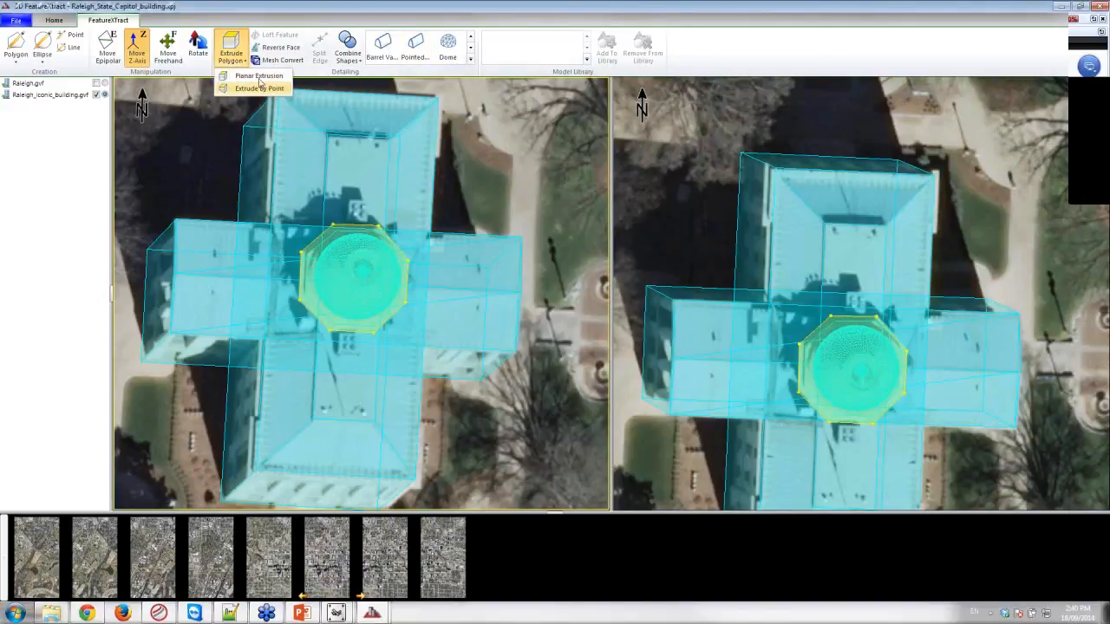
{"action": "left_click", "coordinate": [258, 77]}
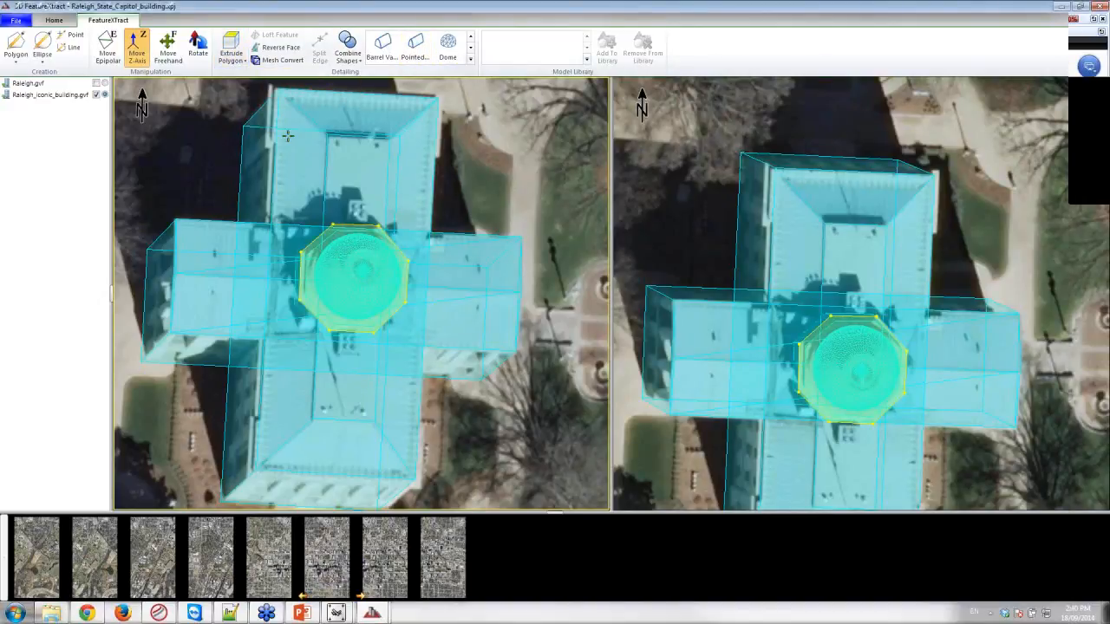
{"action": "left_click", "coordinate": [370, 613]}
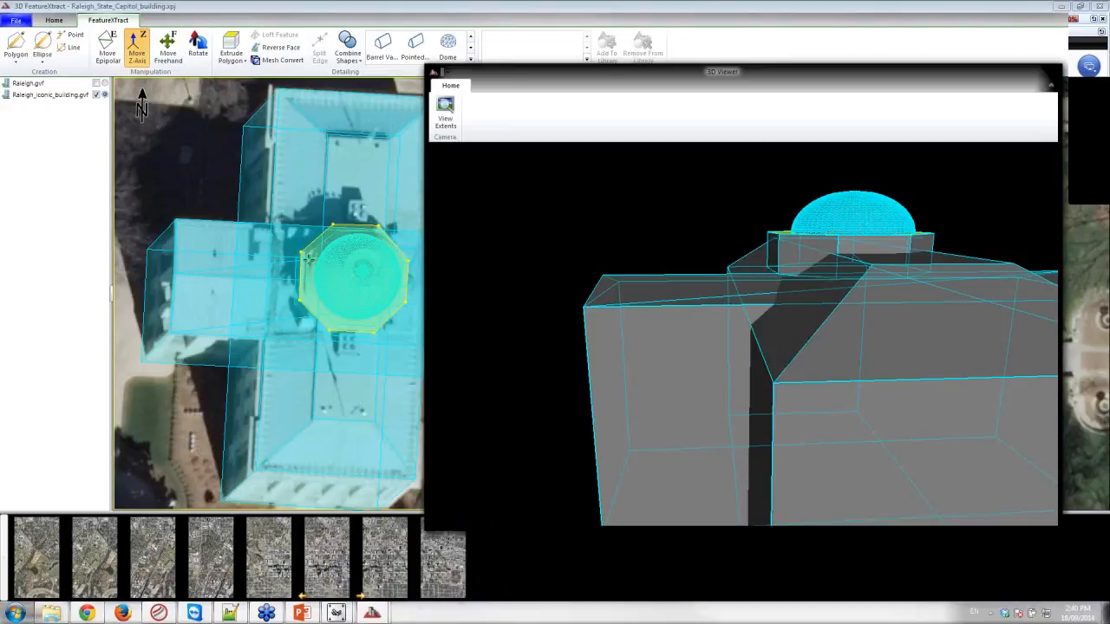
{"action": "left_click", "coordinate": [282, 253]}
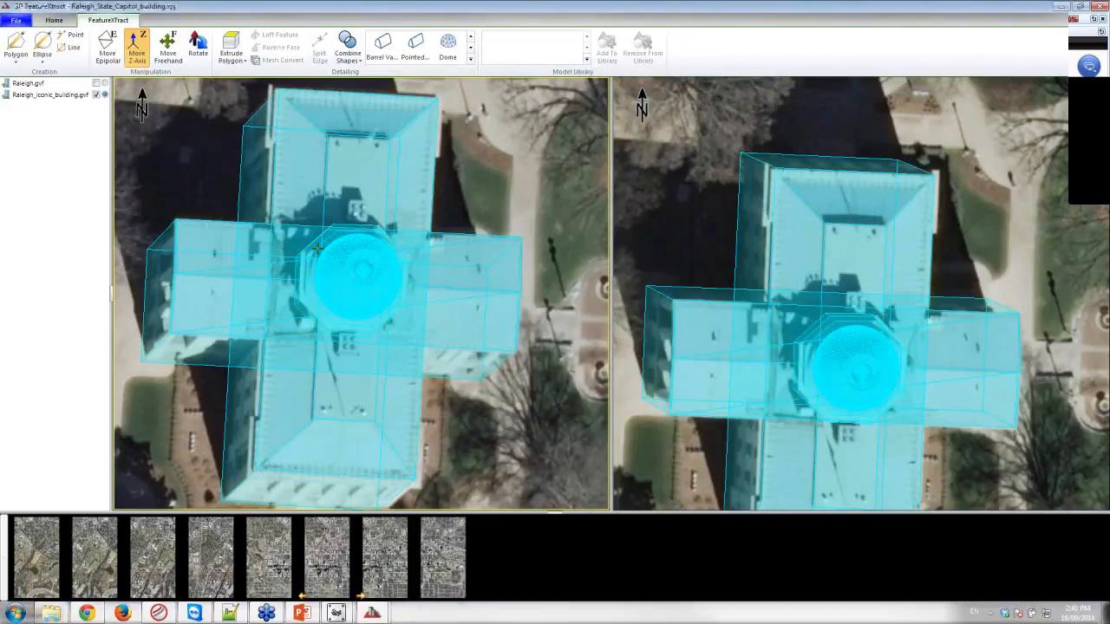
- Extrude the smaller octagon beneath the dome with a planar extrusion
{"action": "left_click", "coordinate": [319, 250]}
{"action": "left_click", "coordinate": [362, 238]}
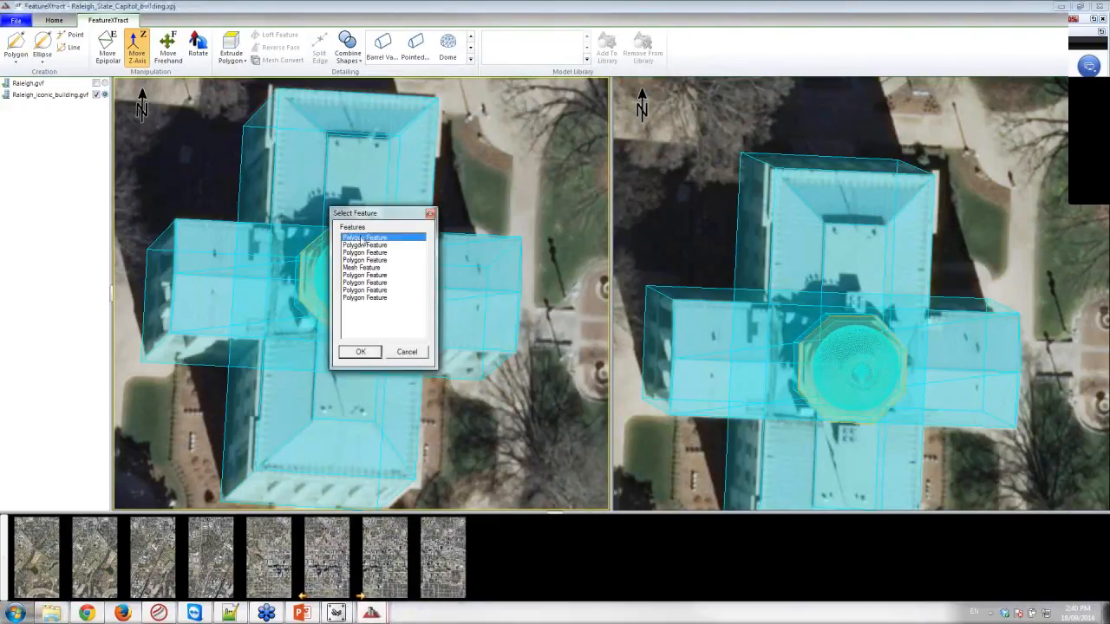
{"action": "left_click", "coordinate": [368, 353]}
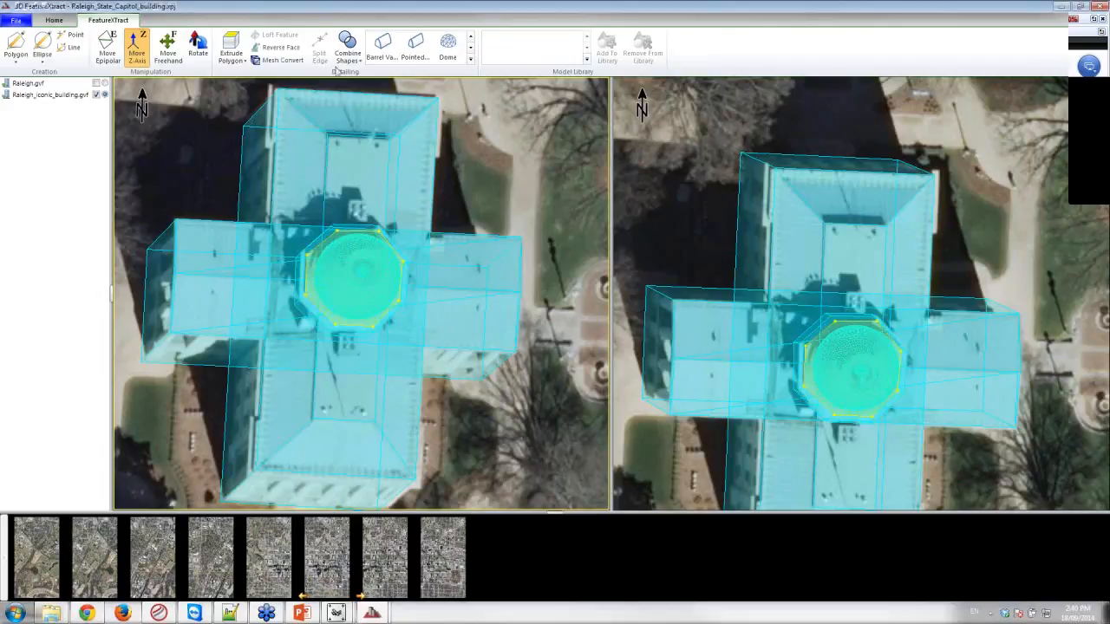
{"action": "left_click", "coordinate": [234, 60]}
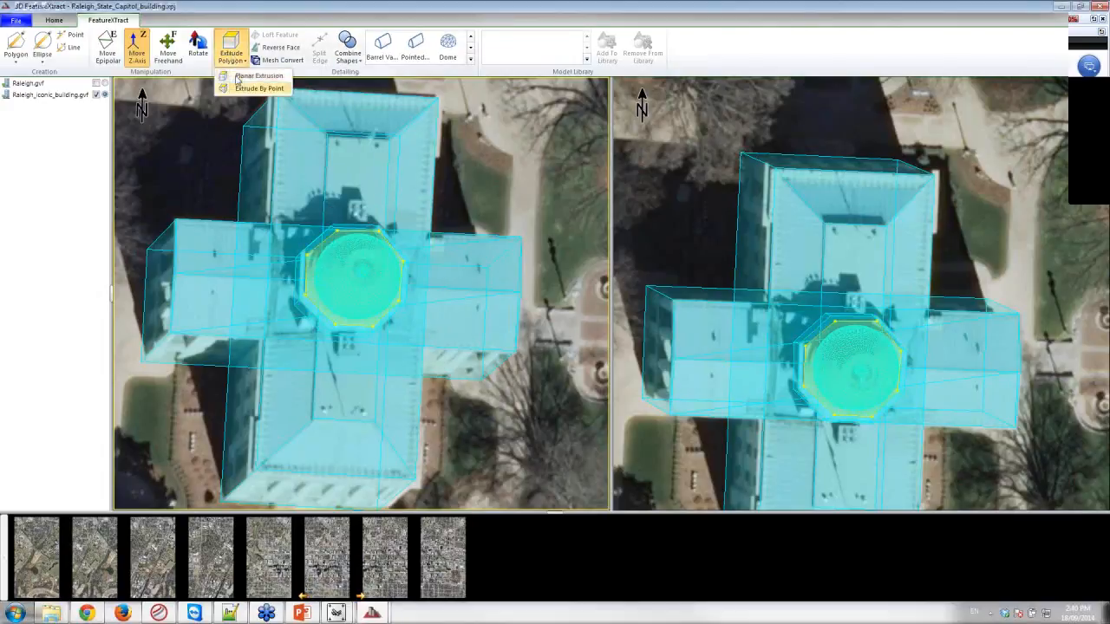
{"action": "left_click", "coordinate": [239, 81]}
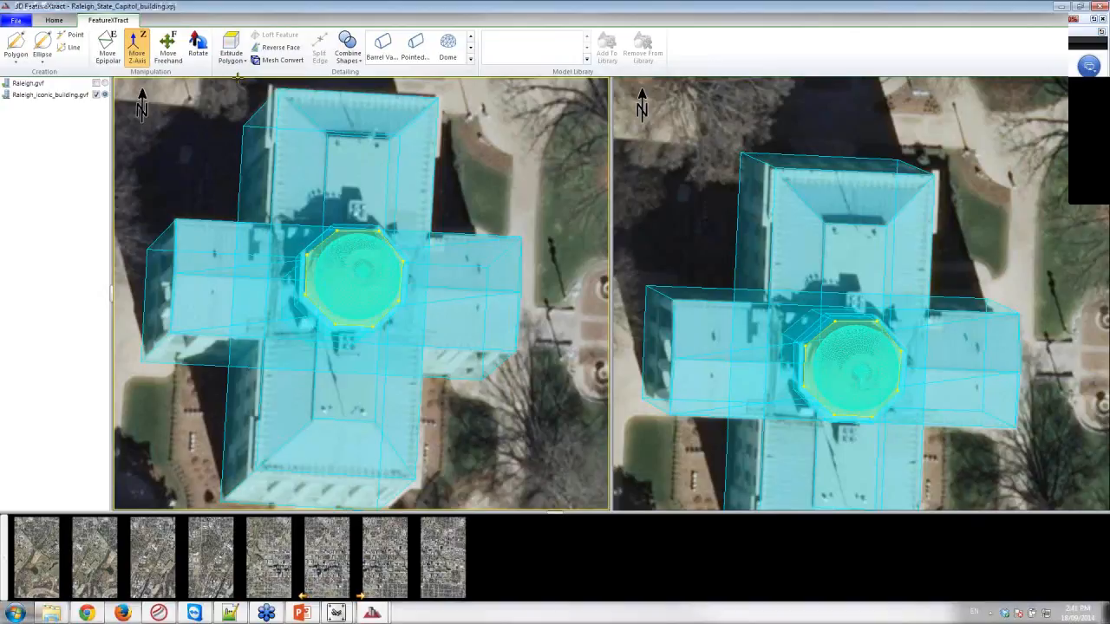
{"action": "left_click", "coordinate": [207, 173]}
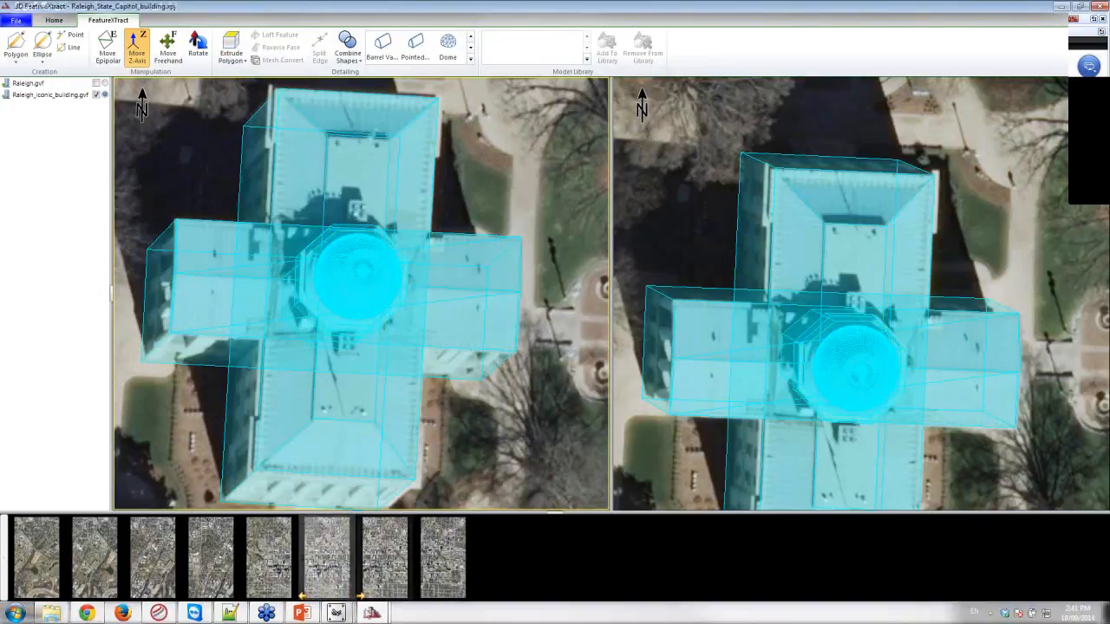
- Examine the complete extruded building in the 3D Viewer from above and from the side, starting from its full extents
{"action": "left_click", "coordinate": [373, 613]}
{"action": "left_click_drag", "start_coordinate": [763, 224], "coordinate": [722, 229]}
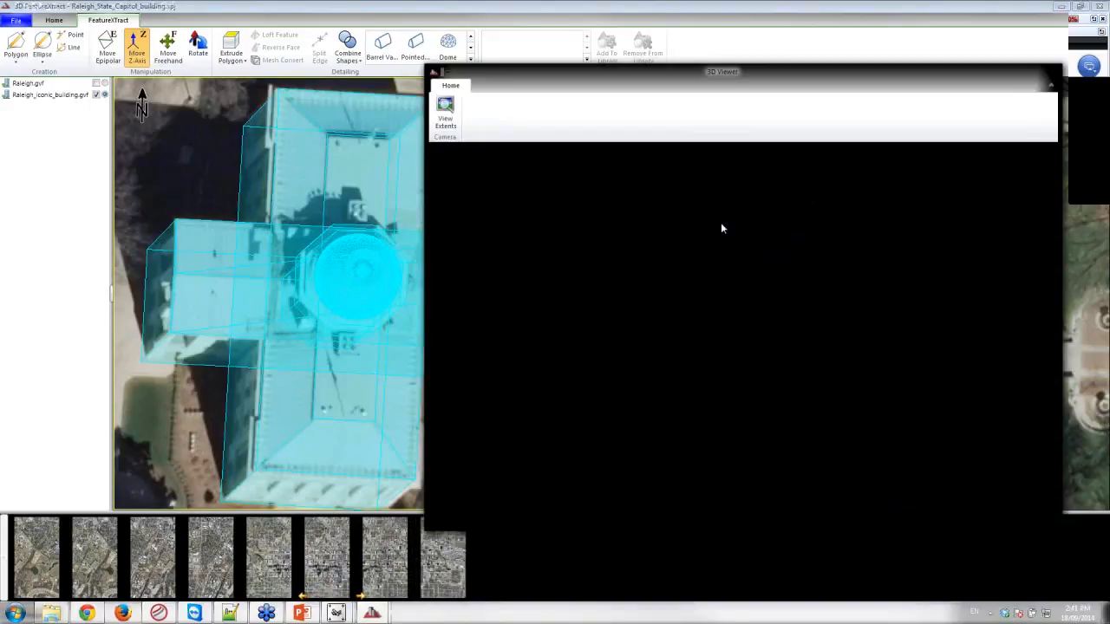
{"action": "left_click", "coordinate": [444, 111]}
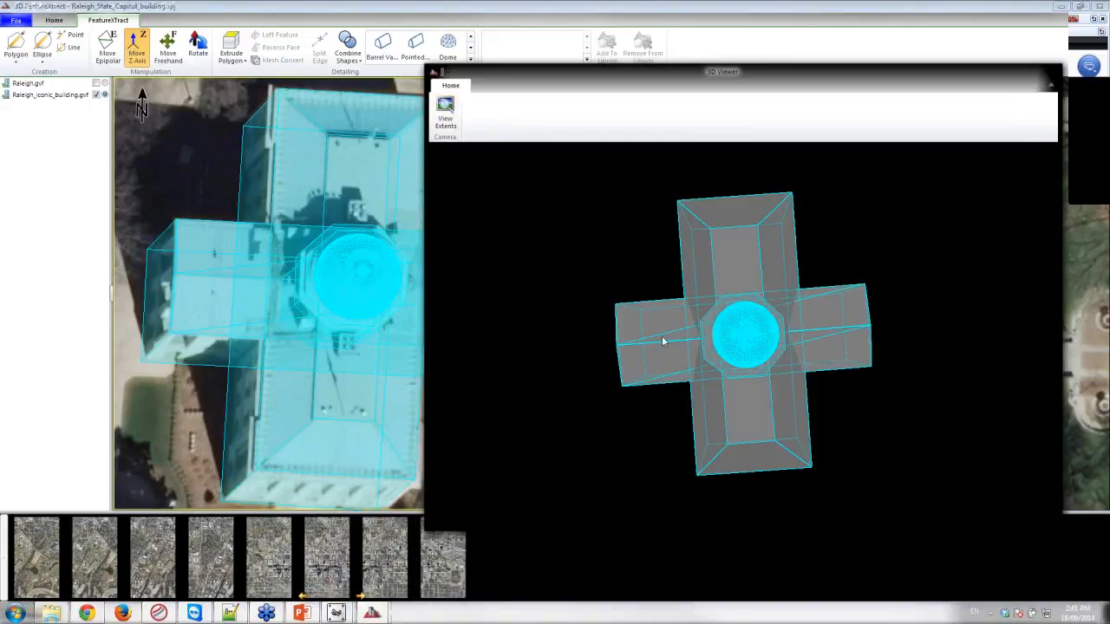
{"action": "scroll", "coordinate": [637, 253], "scroll_direction": "down", "scroll_amount": 2}
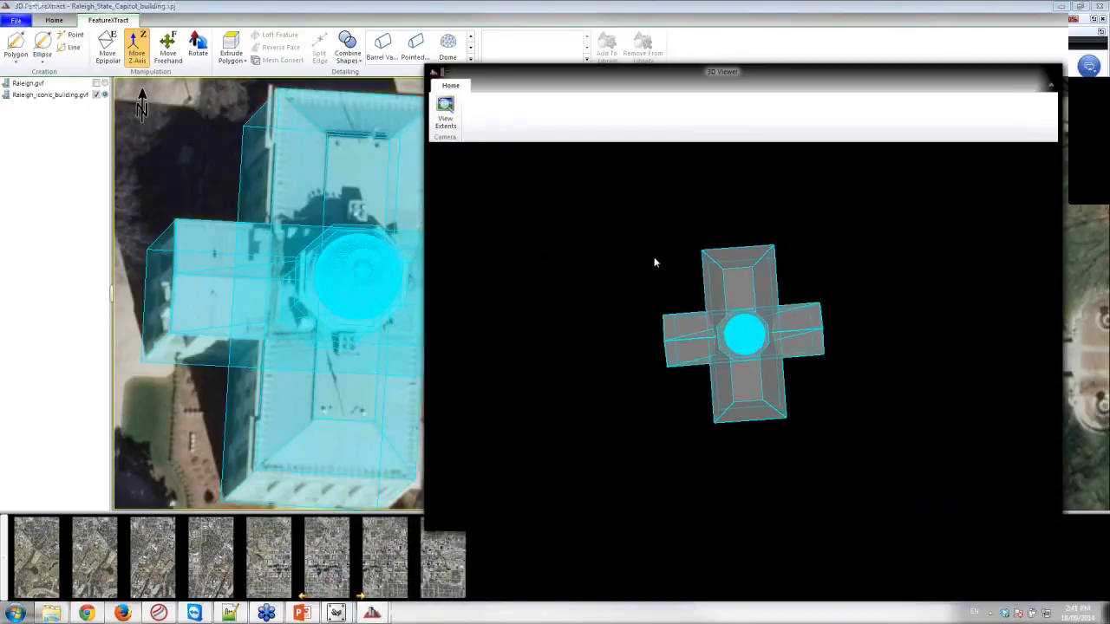
{"action": "scroll", "coordinate": [654, 258], "scroll_direction": "down", "scroll_amount": 3}
{"action": "scroll", "coordinate": [654, 258], "scroll_direction": "up", "scroll_amount": 2}
{"action": "left_click_drag", "start_coordinate": [653, 258], "coordinate": [653, 279]}
{"action": "mouse_move", "coordinate": [729, 336]}
{"action": "left_mouse_down"}
{"action": "mouse_move", "coordinate": [713, 251]}
{"action": "mouse_move", "coordinate": [631, 270]}
{"action": "mouse_move", "coordinate": [652, 324]}
{"action": "mouse_move", "coordinate": [704, 317]}
{"action": "mouse_move", "coordinate": [682, 307]}
{"action": "mouse_move", "coordinate": [705, 384]}
{"action": "mouse_move", "coordinate": [706, 321]}
{"action": "mouse_move", "coordinate": [644, 313]}
{"action": "mouse_move", "coordinate": [664, 356]}
{"action": "mouse_move", "coordinate": [695, 312]}
{"action": "mouse_move", "coordinate": [716, 341]}
{"action": "left_mouse_up"}
{"action": "scroll", "coordinate": [696, 323], "scroll_direction": "up", "scroll_amount": 9}
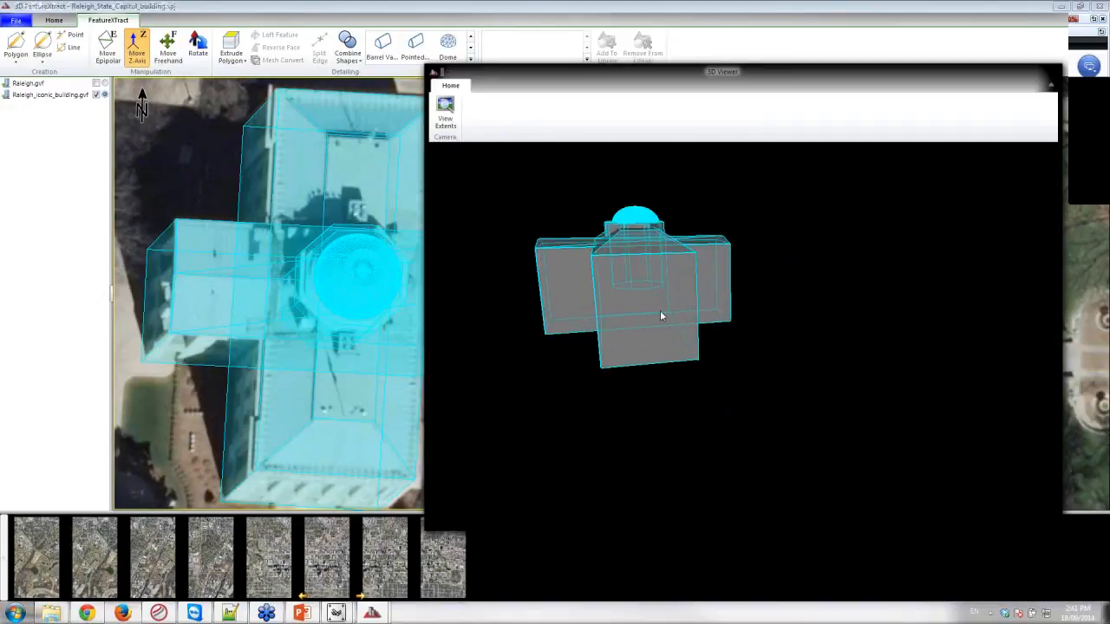
{"action": "scroll", "coordinate": [659, 316], "scroll_direction": "up", "scroll_amount": 5}
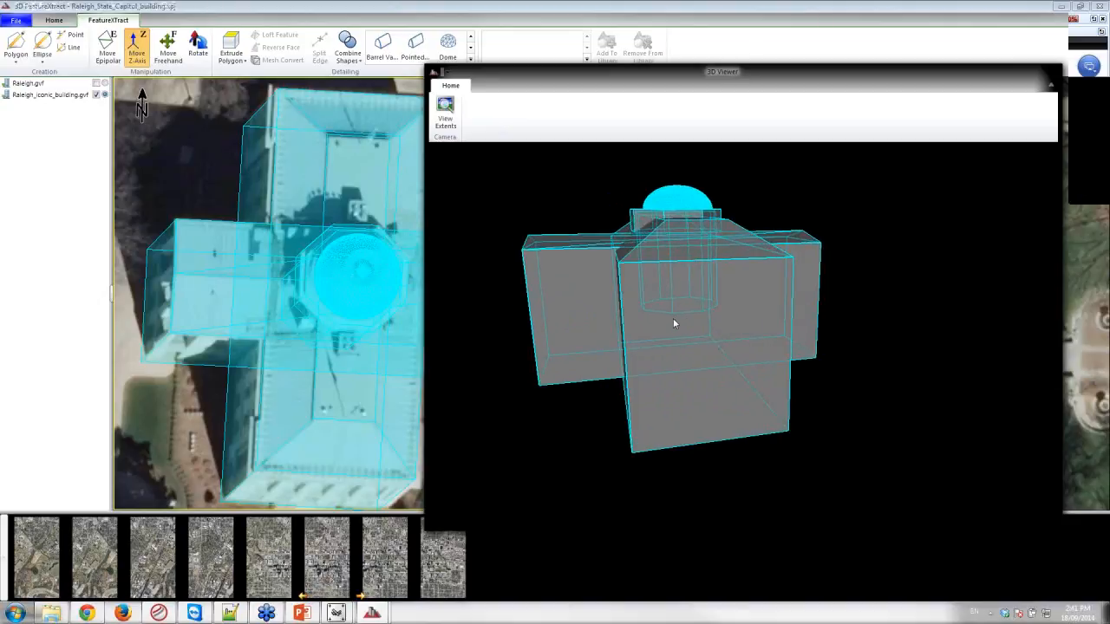
{"action": "left_click", "coordinate": [58, 181]}
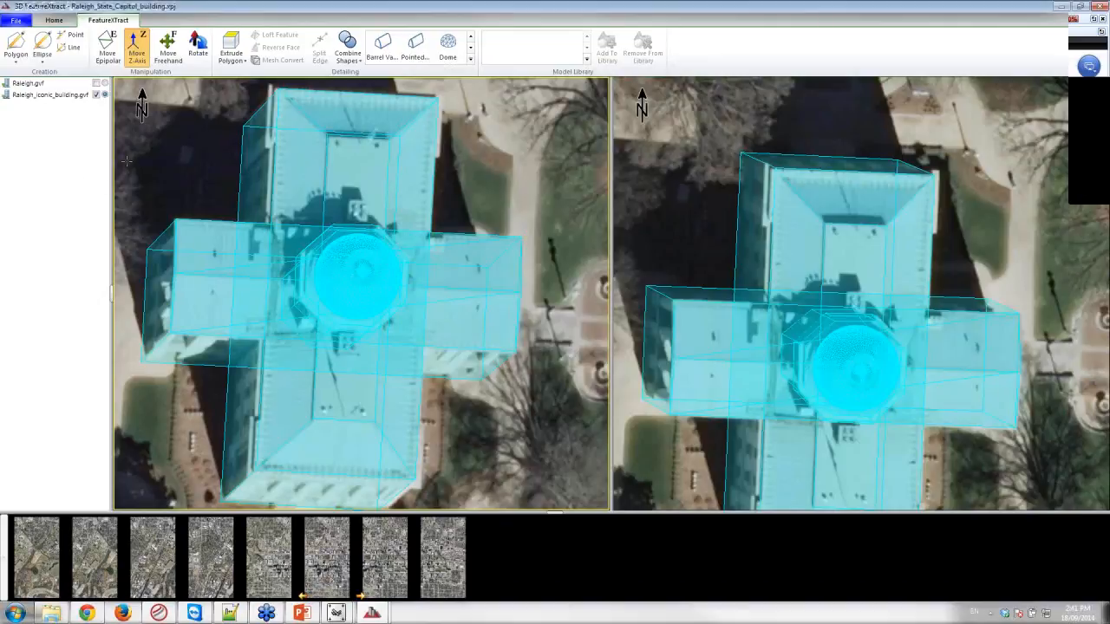
- Set up an export of the Raleigh_iconic_building.gvf vector layer in Collada Document format
{"action": "left_click", "coordinate": [15, 21]}
{"action": "right_click", "coordinate": [852, 111]}
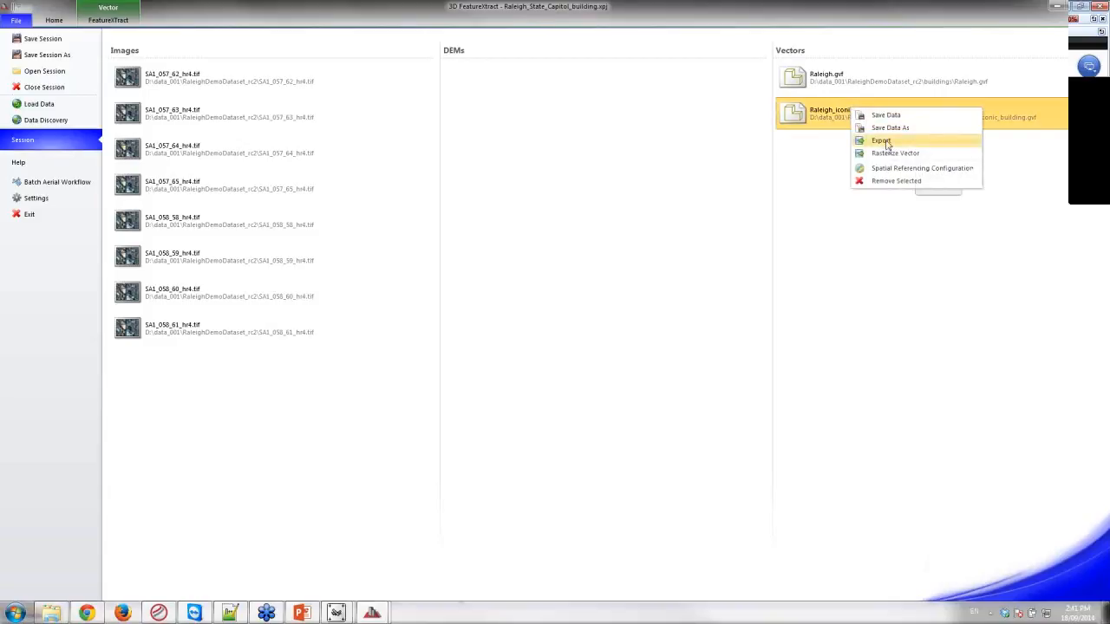
{"action": "left_click", "coordinate": [882, 142]}
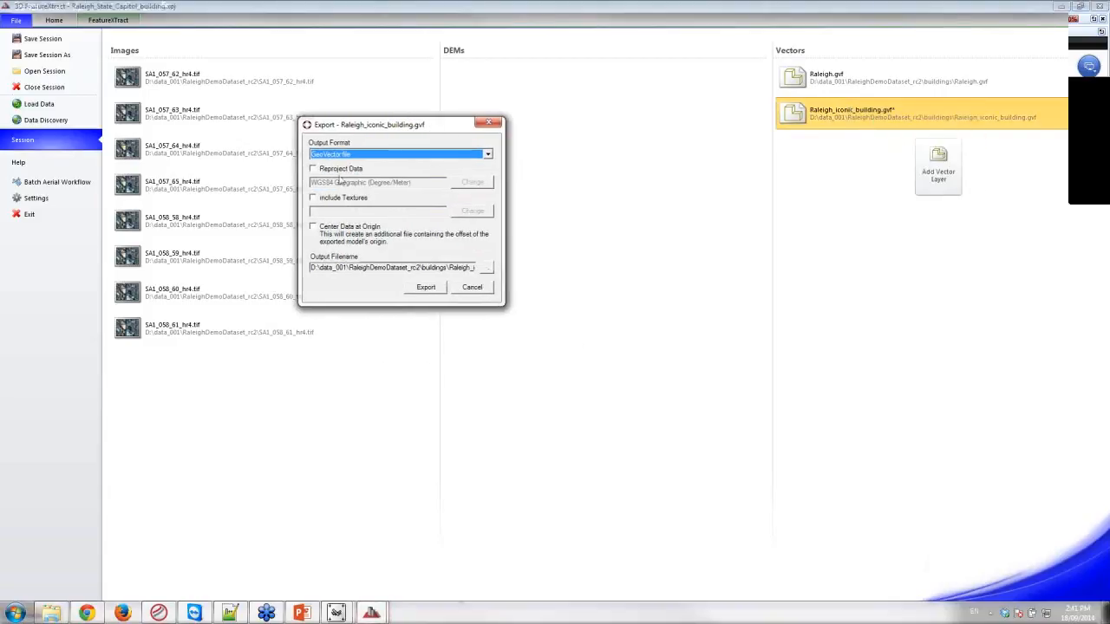
{"action": "left_click", "coordinate": [360, 154]}
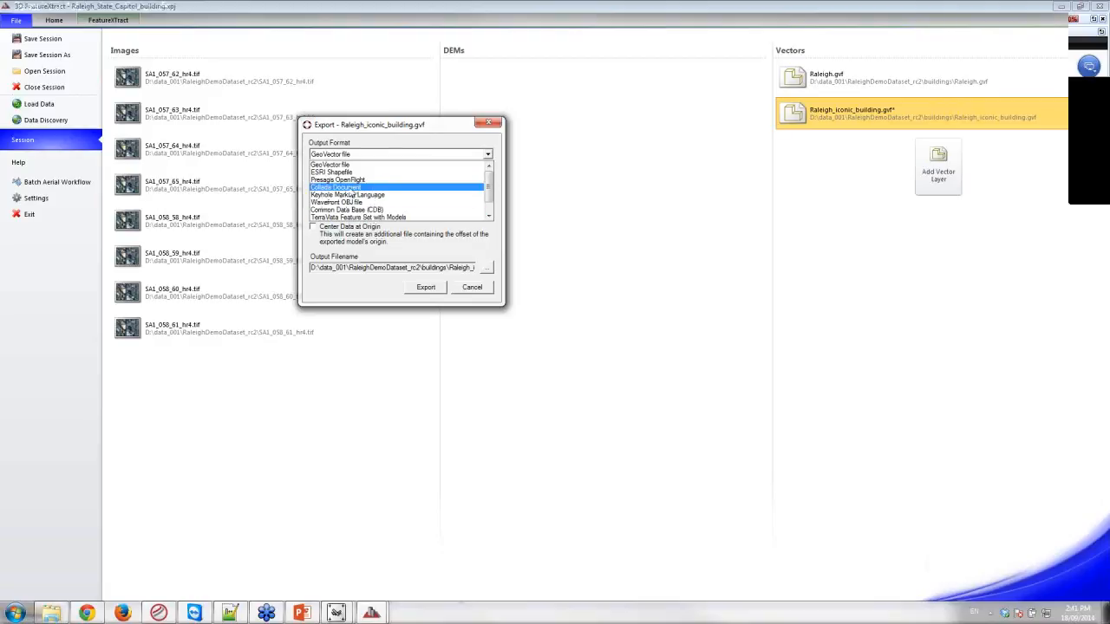
{"action": "left_click", "coordinate": [351, 189]}
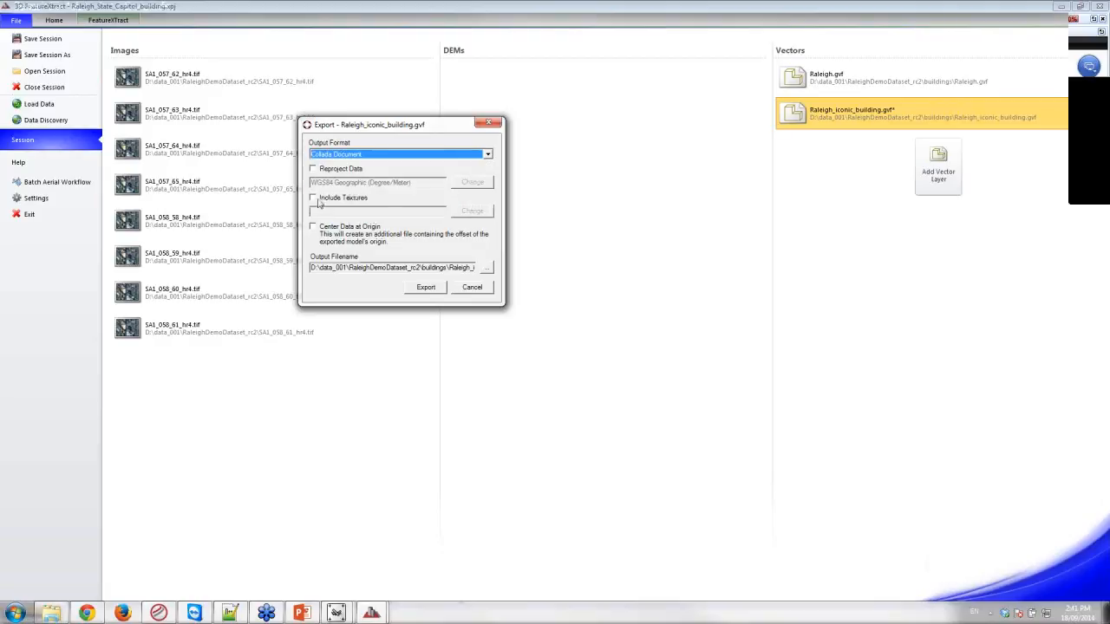
- Include textures in the Collada export, taken from all images between SA1_057_62_hr4.tif and SA1_058_61_hr4.tif
{"action": "left_click", "coordinate": [313, 197]}
{"action": "left_click", "coordinate": [473, 212]}
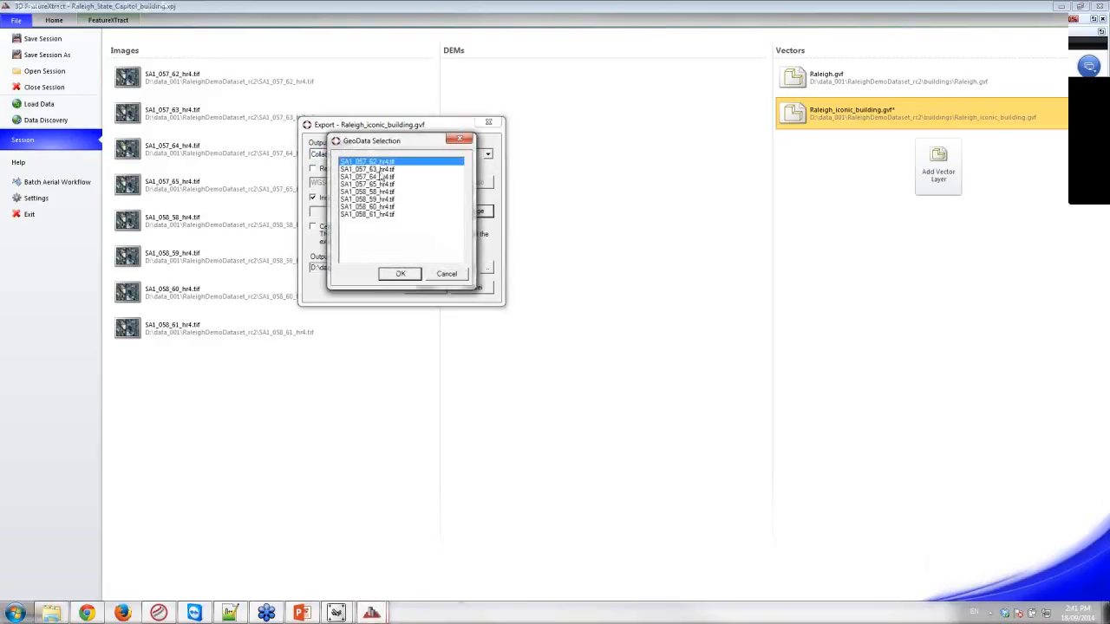
{"action": "left_click", "coordinate": [377, 215], "text": "shift"}
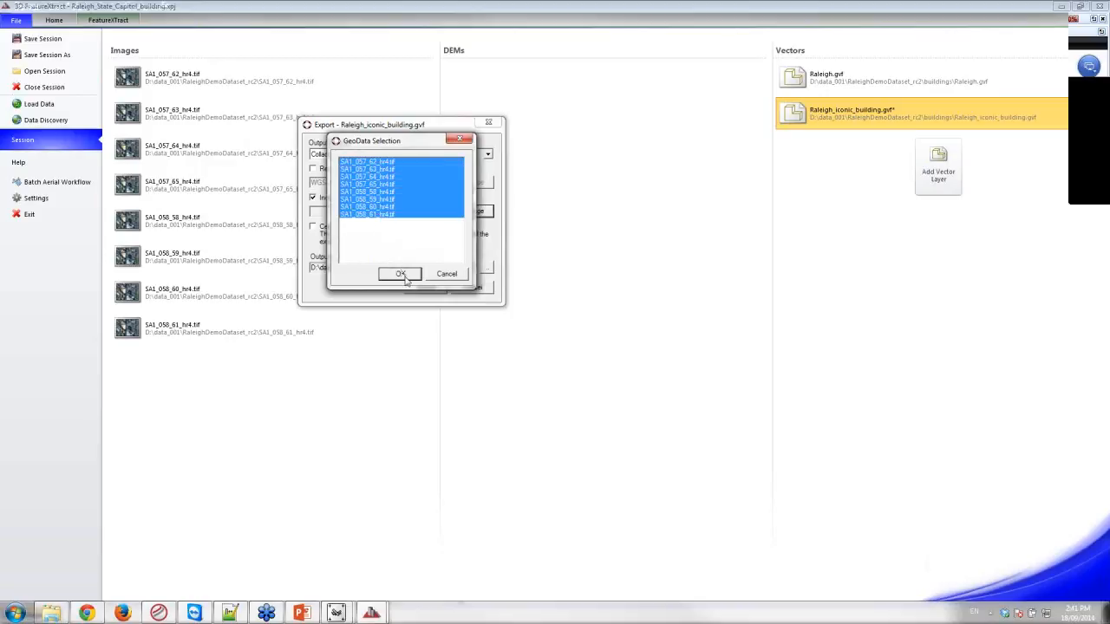
{"action": "left_click", "coordinate": [400, 273]}
- Review the Collada file's save location in the buildings folder and cancel the export
{"action": "left_click", "coordinate": [487, 268]}
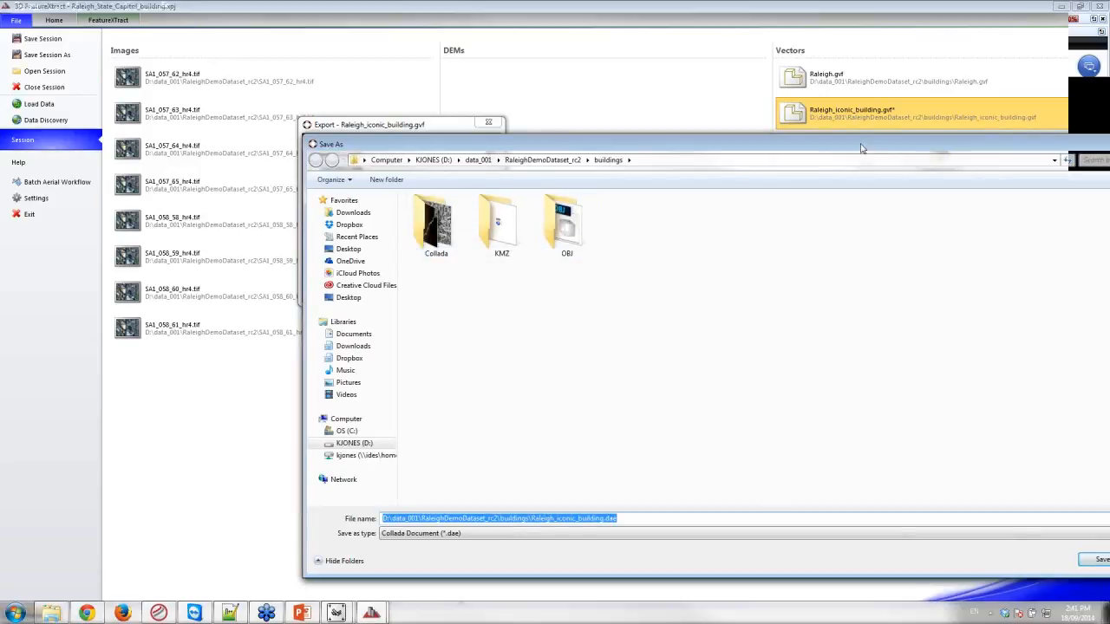
{"action": "left_click_drag", "start_coordinate": [861, 148], "coordinate": [669, 122]}
{"action": "left_click", "coordinate": [865, 492]}
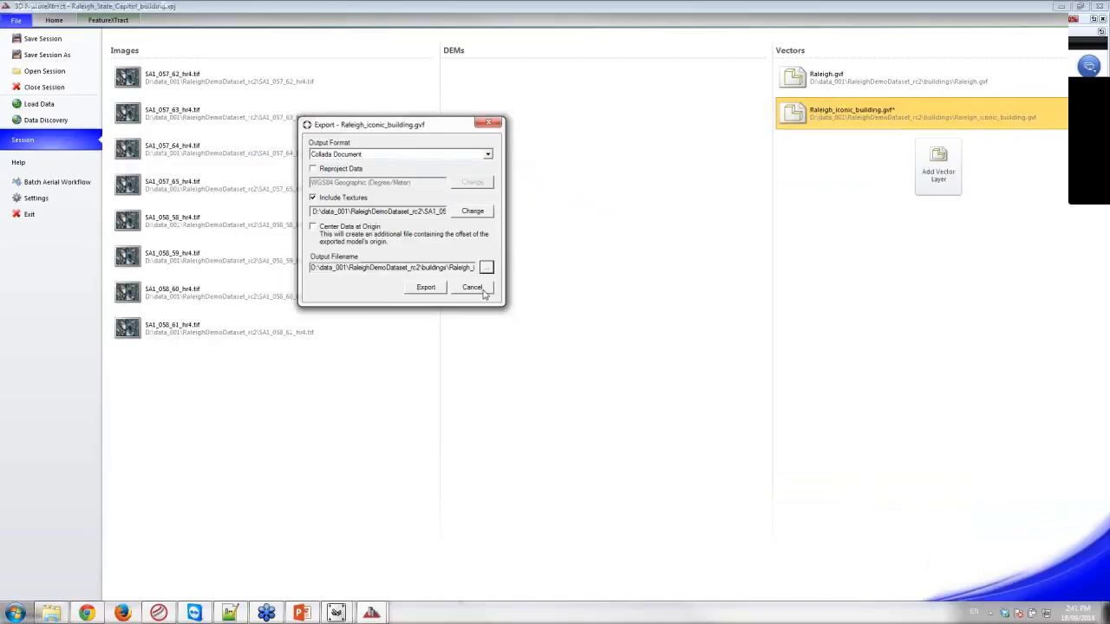
{"action": "left_click", "coordinate": [472, 288]}
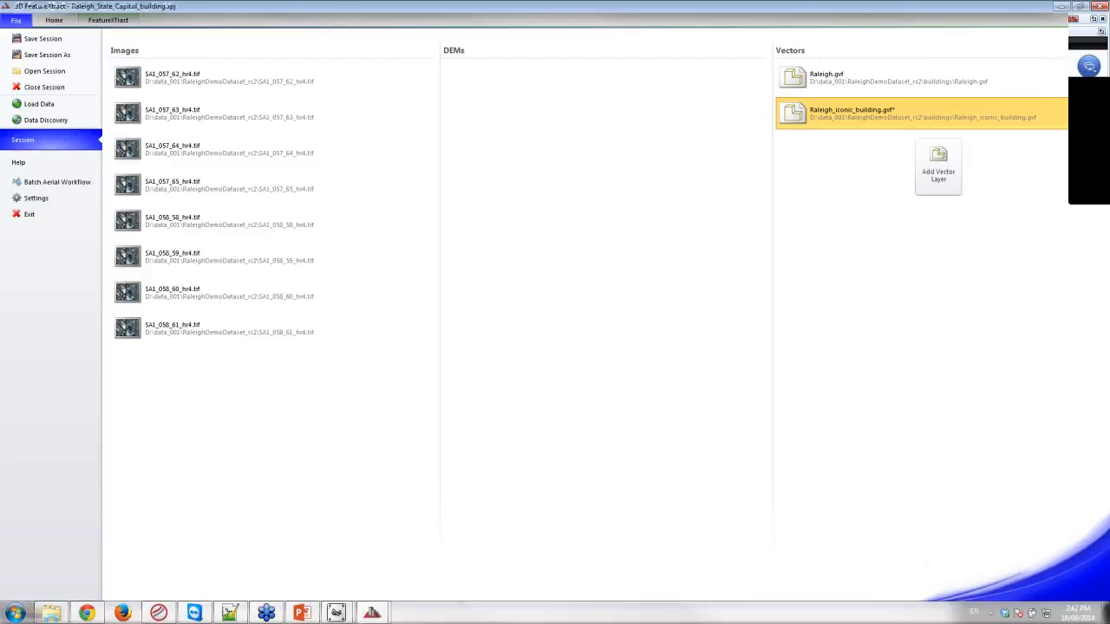
- Switch to Notepad++ and consult Part 4 of the 3D-Webinar.txt notes about showing the models in CityEngine and the WebScene
{"action": "left_click", "coordinate": [229, 613]}
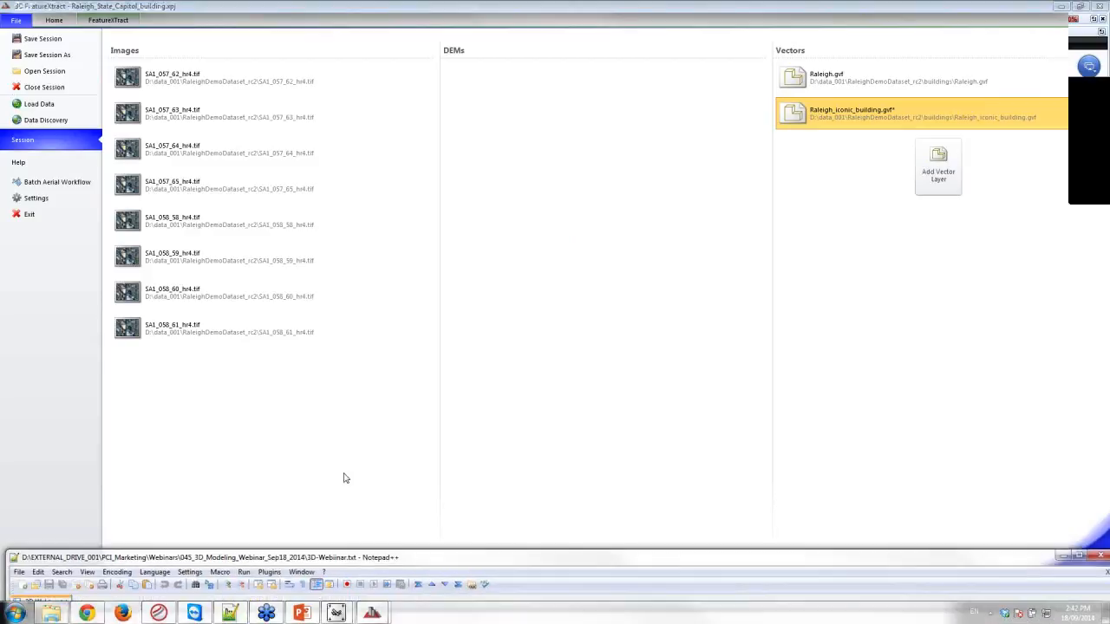
{"action": "scroll", "coordinate": [349, 349], "scroll_direction": "down", "scroll_amount": 3}
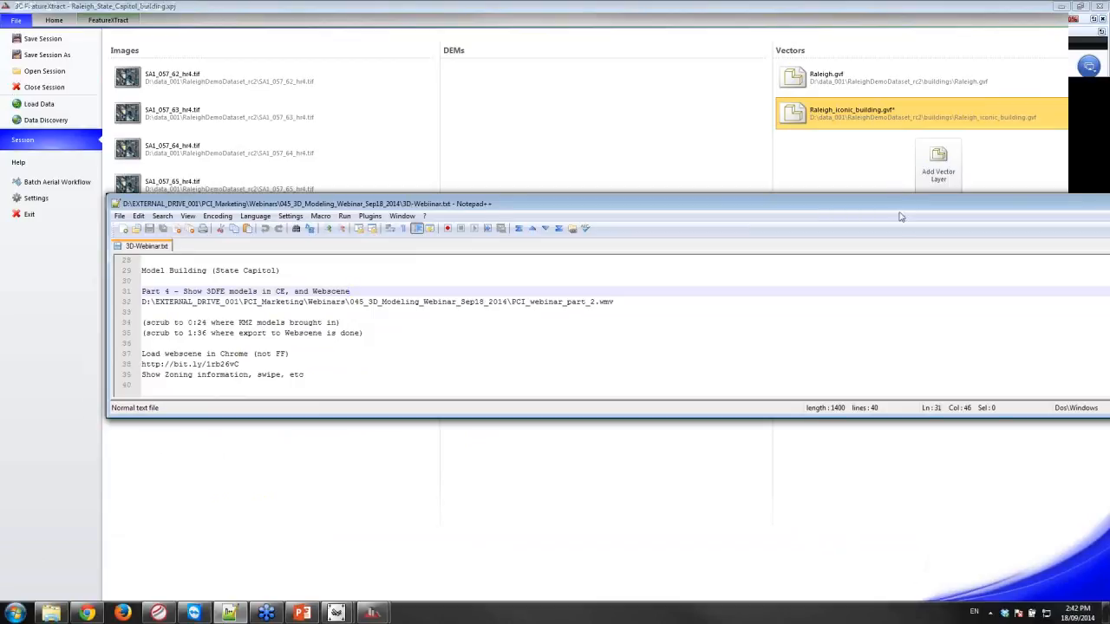
{"action": "left_click_drag", "start_coordinate": [910, 208], "coordinate": [844, 272]}
{"action": "left_click", "coordinate": [1096, 267]}
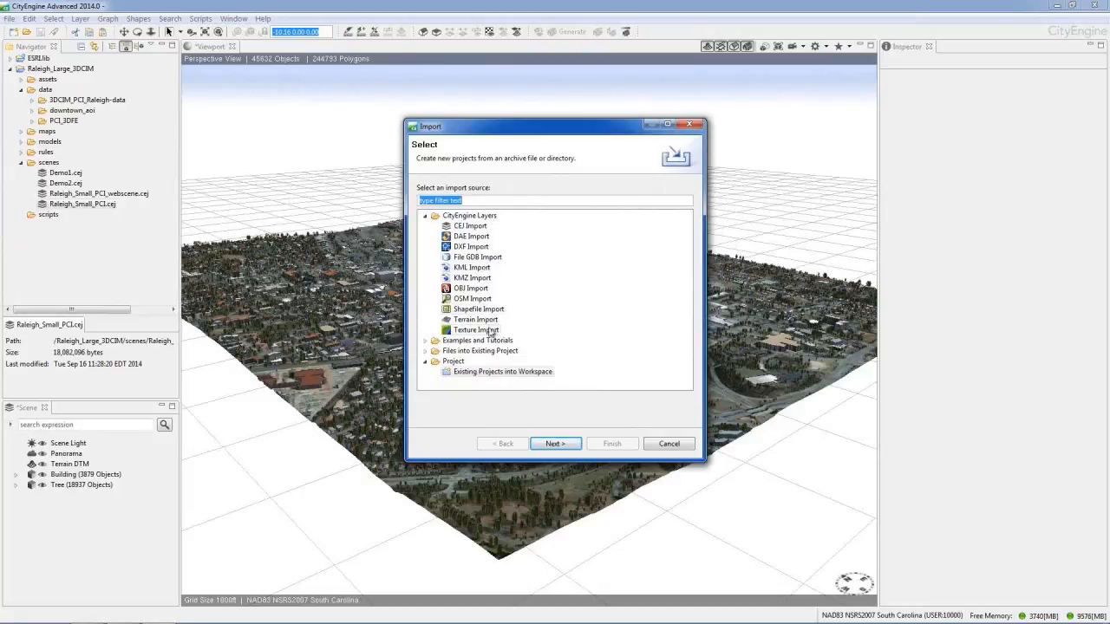
- In CityEngine, dismiss the import source dialog and import Raleigh.kmz from the PCI_3DFE KMZ folder into the scene
{"action": "left_click", "coordinate": [669, 443]}
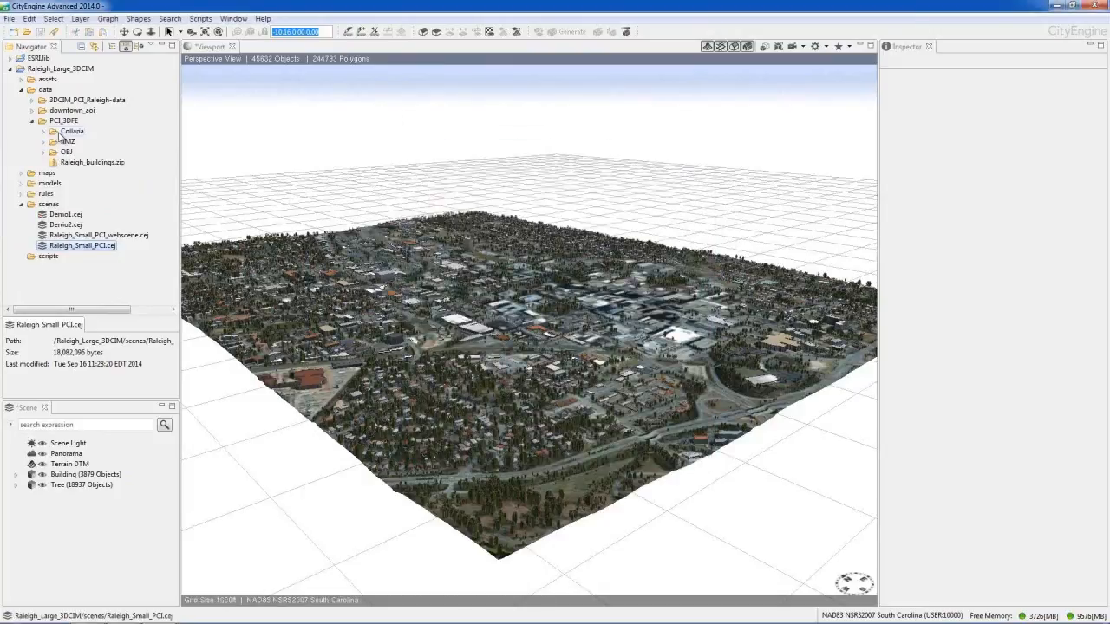
{"action": "left_click", "coordinate": [43, 142]}
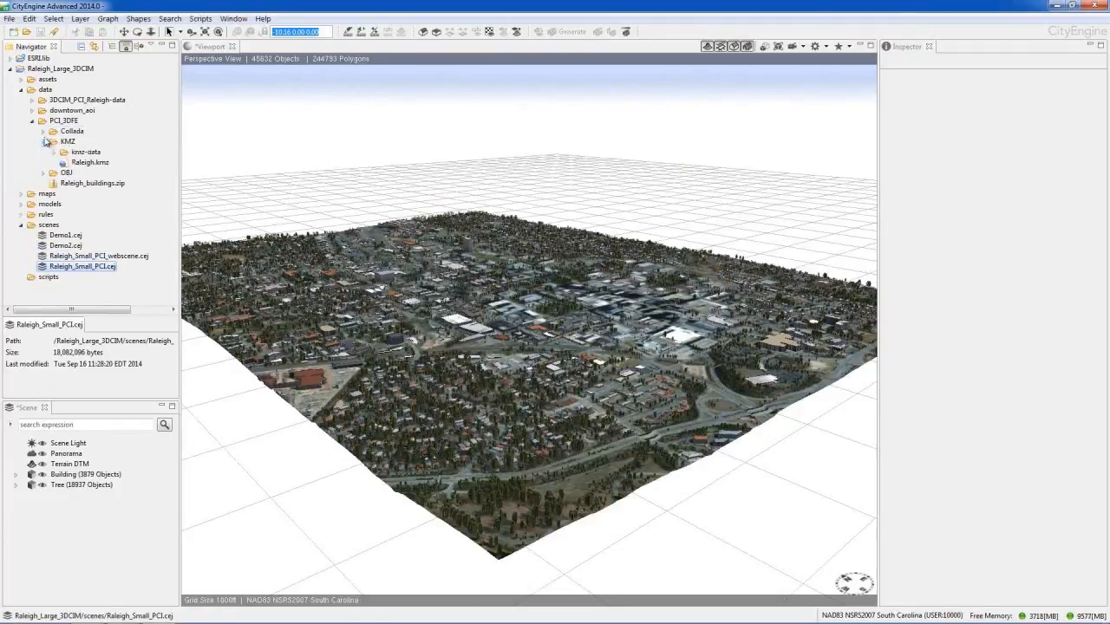
{"action": "left_click", "coordinate": [43, 131]}
{"action": "left_click", "coordinate": [45, 59]}
{"action": "left_click", "coordinate": [83, 163]}
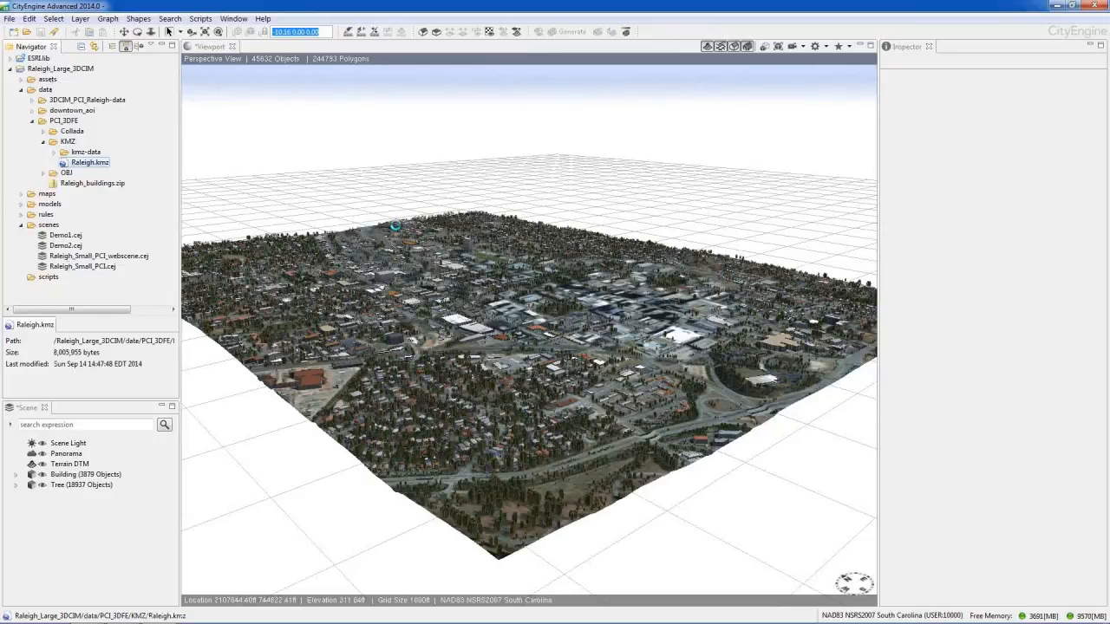
{"action": "left_click", "coordinate": [395, 225]}
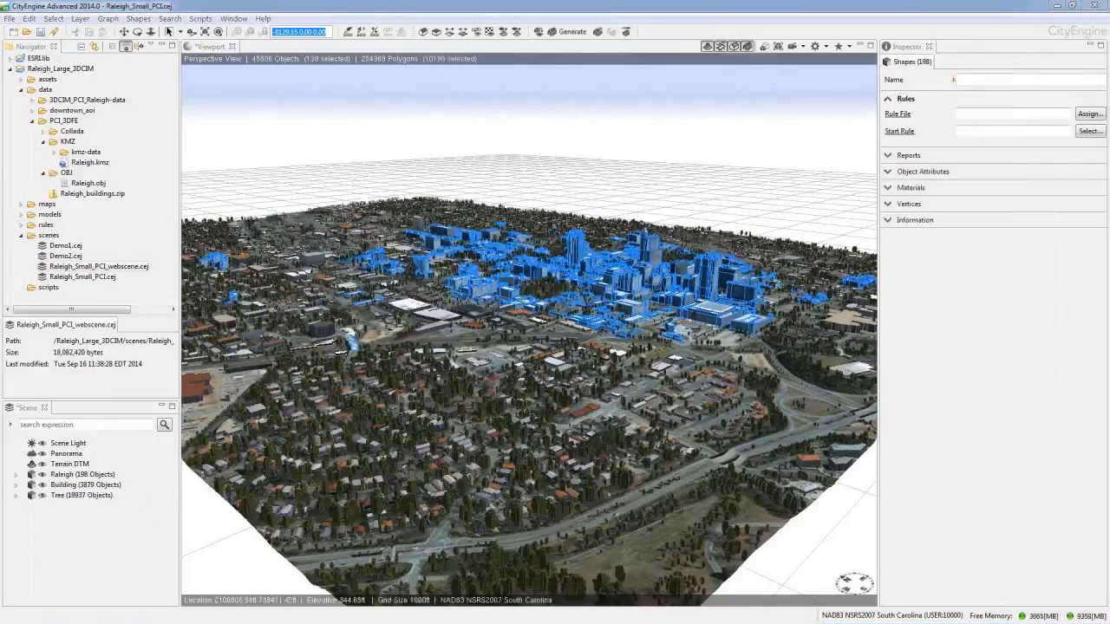
- Clean up the large stepped building complex downtown with the previous Cleanup Shape settings
{"action": "left_click_drag", "start_coordinate": [557, 346], "coordinate": [602, 358], "text": "alt"}
{"action": "scroll", "coordinate": [603, 358], "scroll_direction": "up", "scroll_amount": 8}
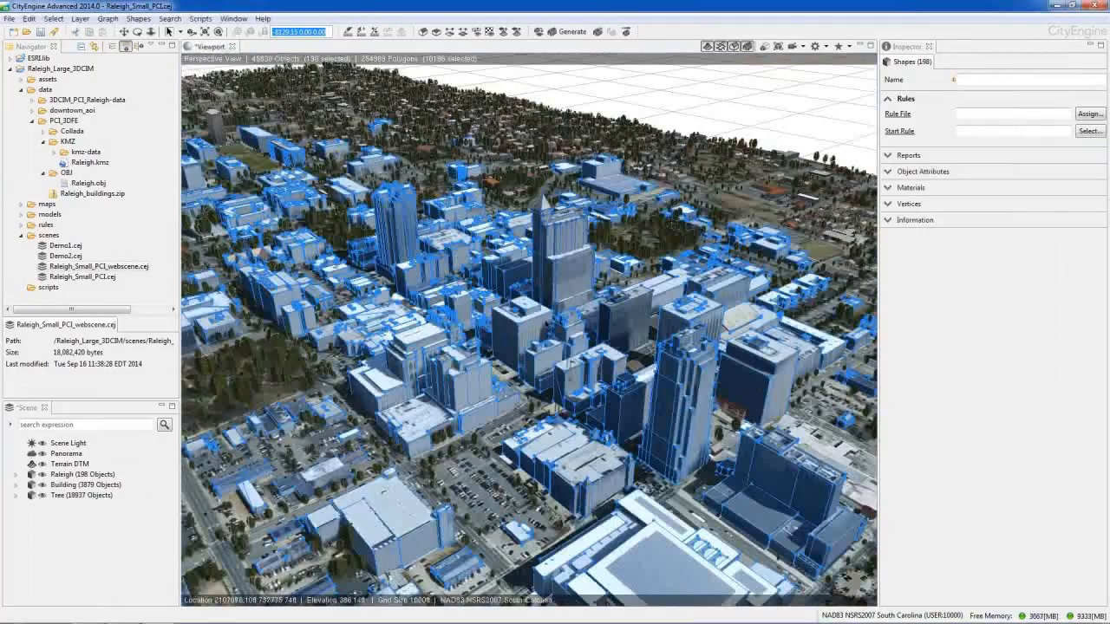
{"action": "left_click", "coordinate": [472, 391]}
{"action": "right_click", "coordinate": [472, 391]}
{"action": "left_click", "coordinate": [520, 523]}
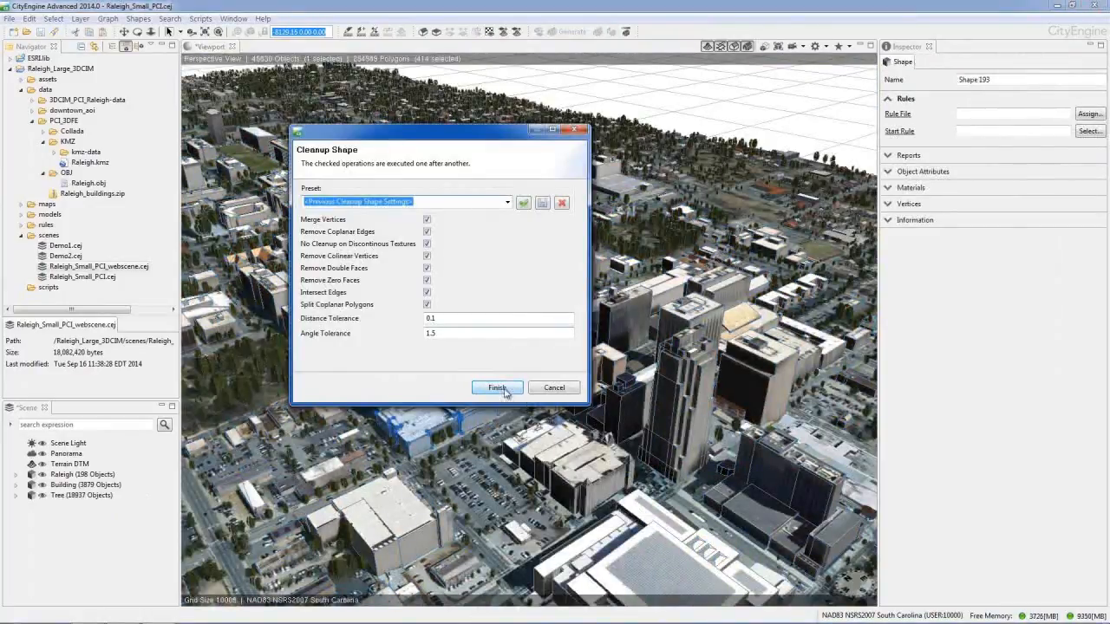
{"action": "left_click", "coordinate": [503, 387]}
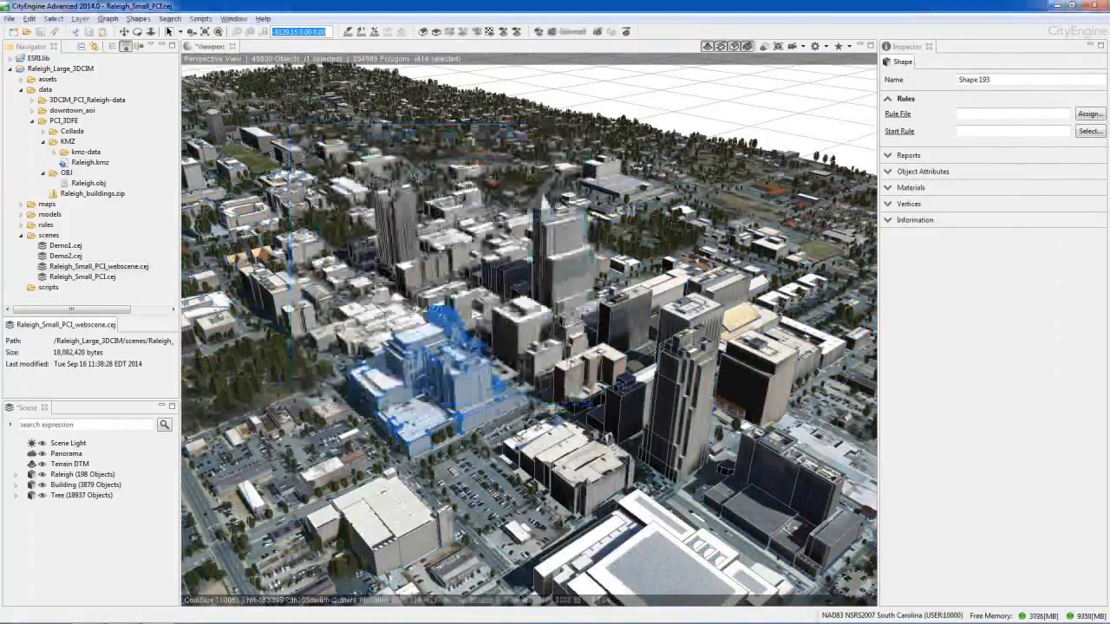
- Clean up the low flat-roofed building in the block beside the stepped complex and clear the selection
{"action": "left_click_drag", "start_coordinate": [504, 390], "coordinate": [581, 427], "text": "alt"}
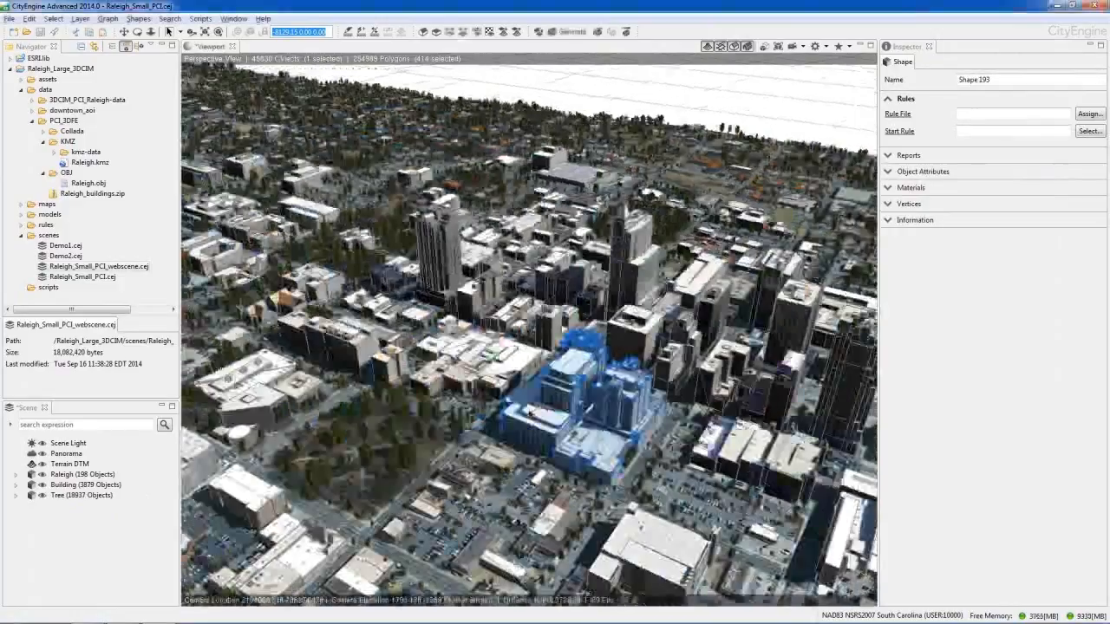
{"action": "scroll", "coordinate": [581, 427], "scroll_direction": "up", "scroll_amount": 5}
{"action": "scroll", "coordinate": [581, 427], "scroll_direction": "up", "scroll_amount": 3}
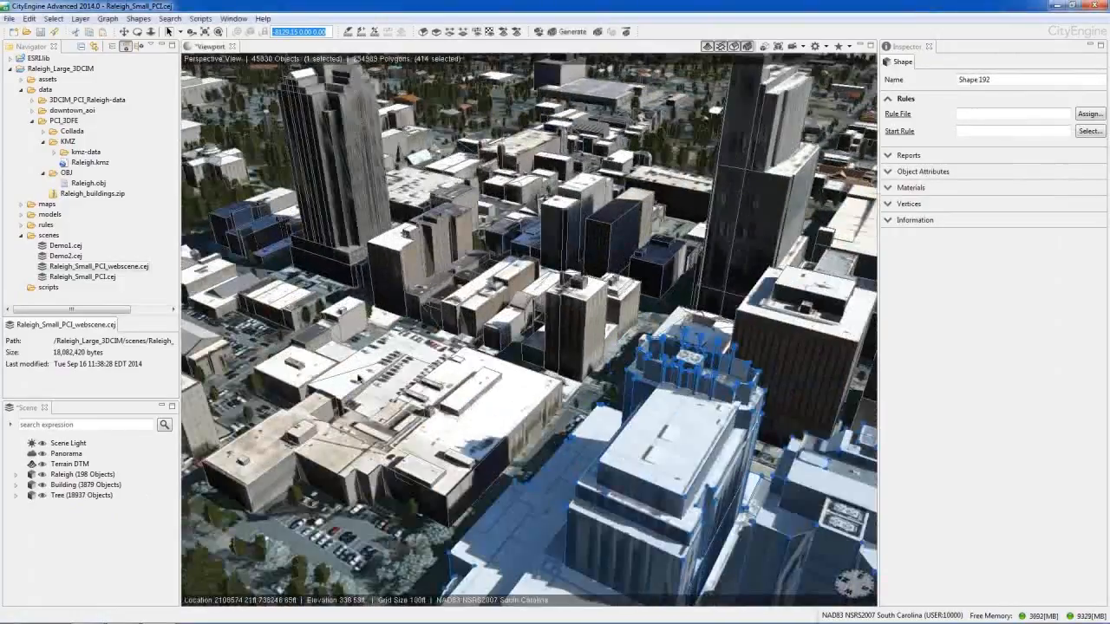
{"action": "left_click", "coordinate": [358, 376]}
{"action": "right_click", "coordinate": [358, 378]}
{"action": "left_click", "coordinate": [417, 499]}
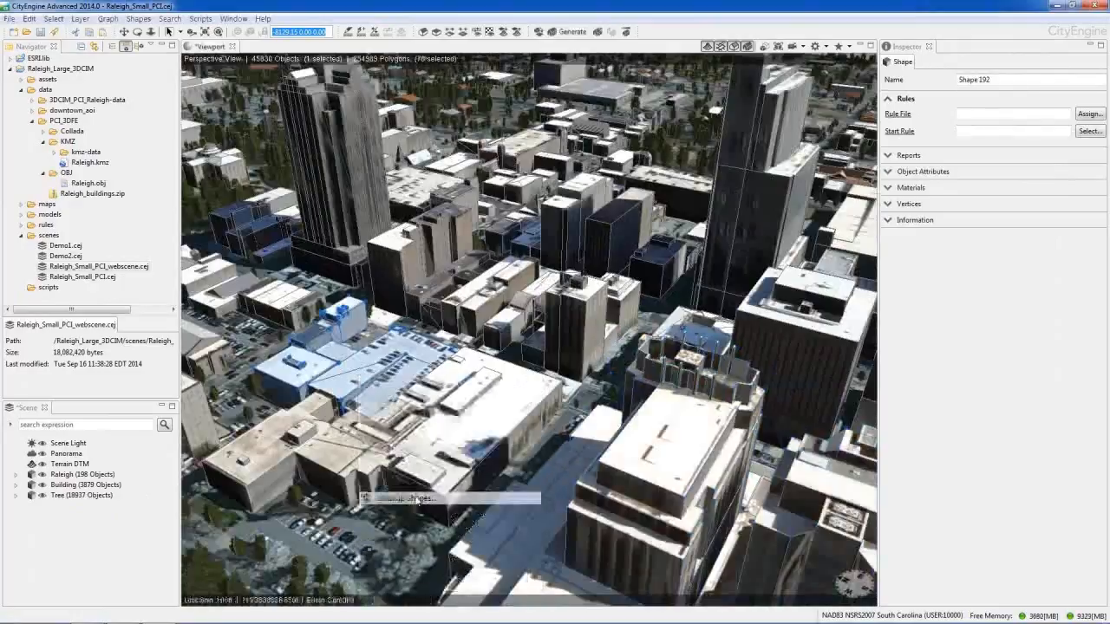
{"action": "left_click", "coordinate": [490, 387]}
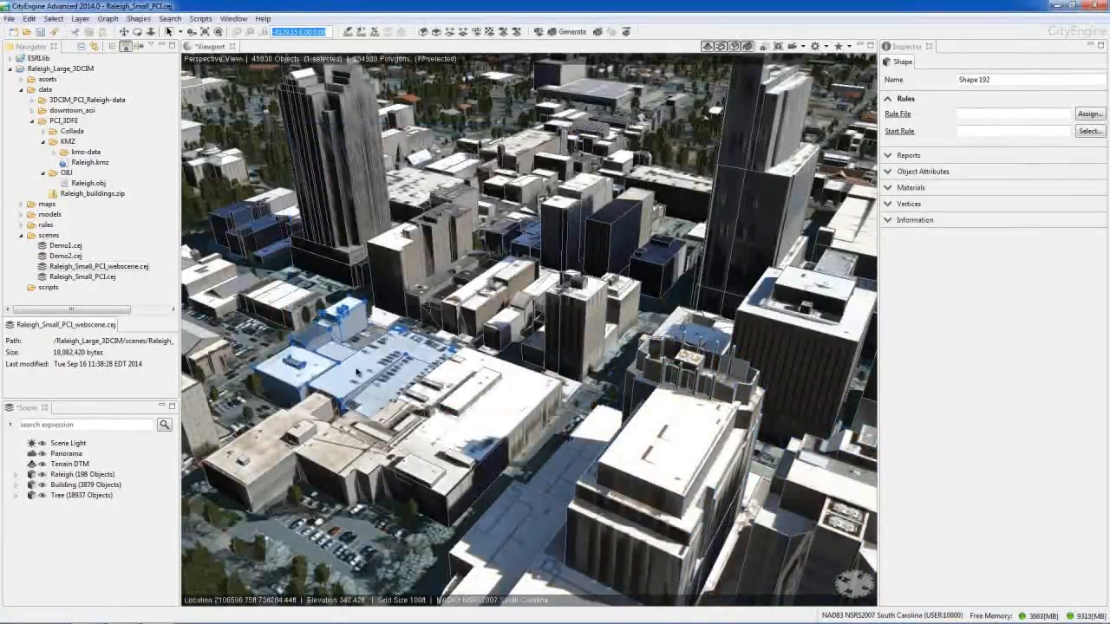
{"action": "left_click", "coordinate": [528, 440]}
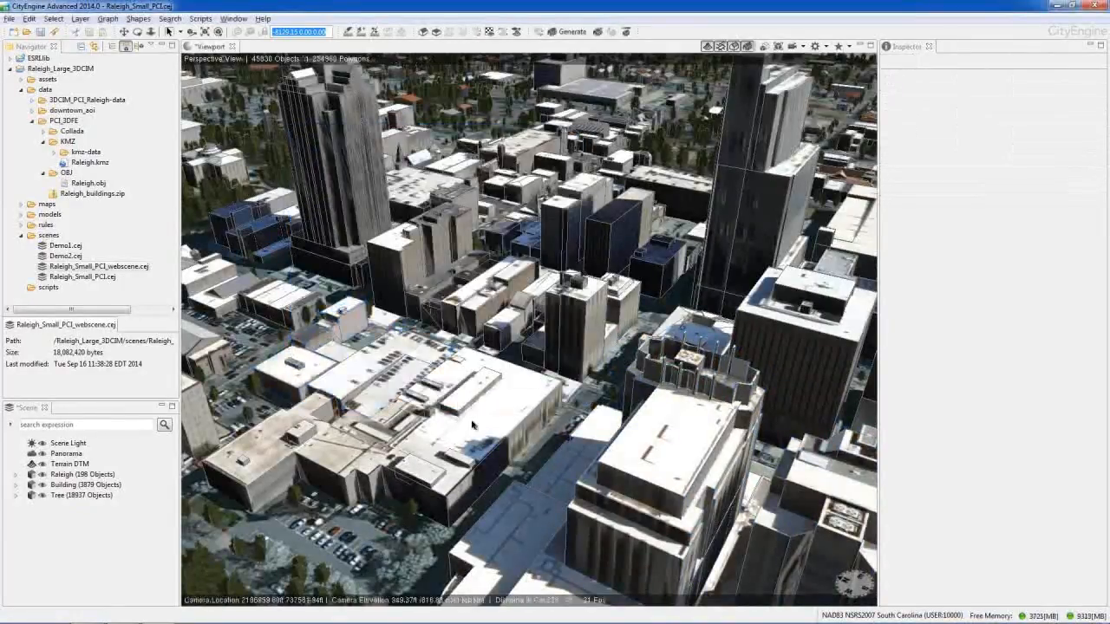
- Select all objects in the Raleigh buildings layer and export them as Esri FileGDB to Raleigh_Small_PCI.gdb without terrain layers
{"action": "right_click_drag", "start_coordinate": [473, 425], "coordinate": [448, 418], "text": "alt"}
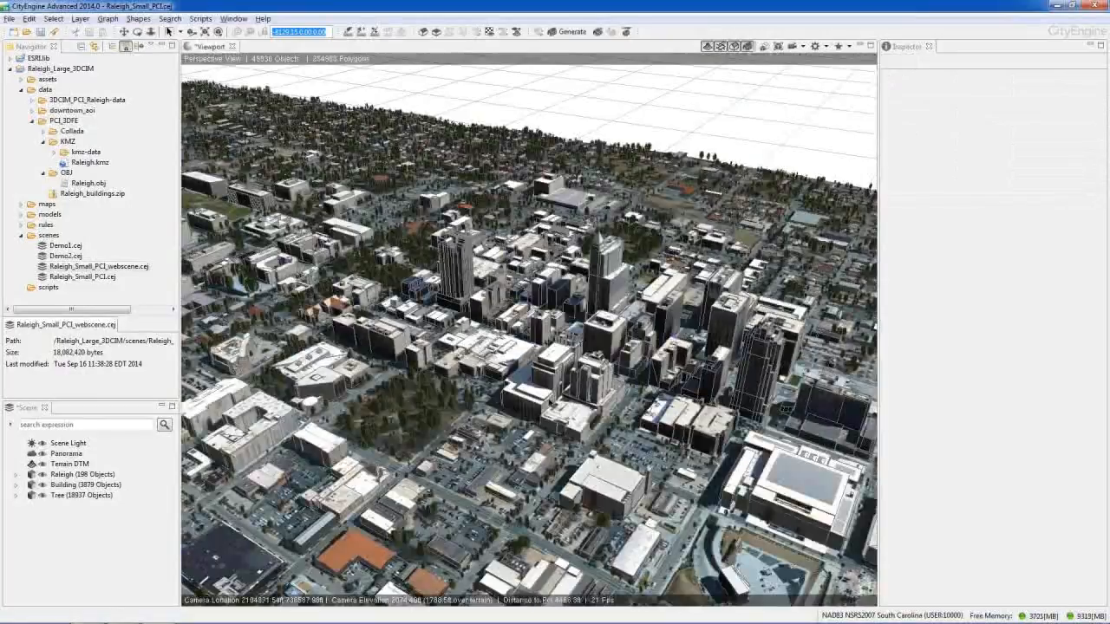
{"action": "left_click", "coordinate": [705, 405]}
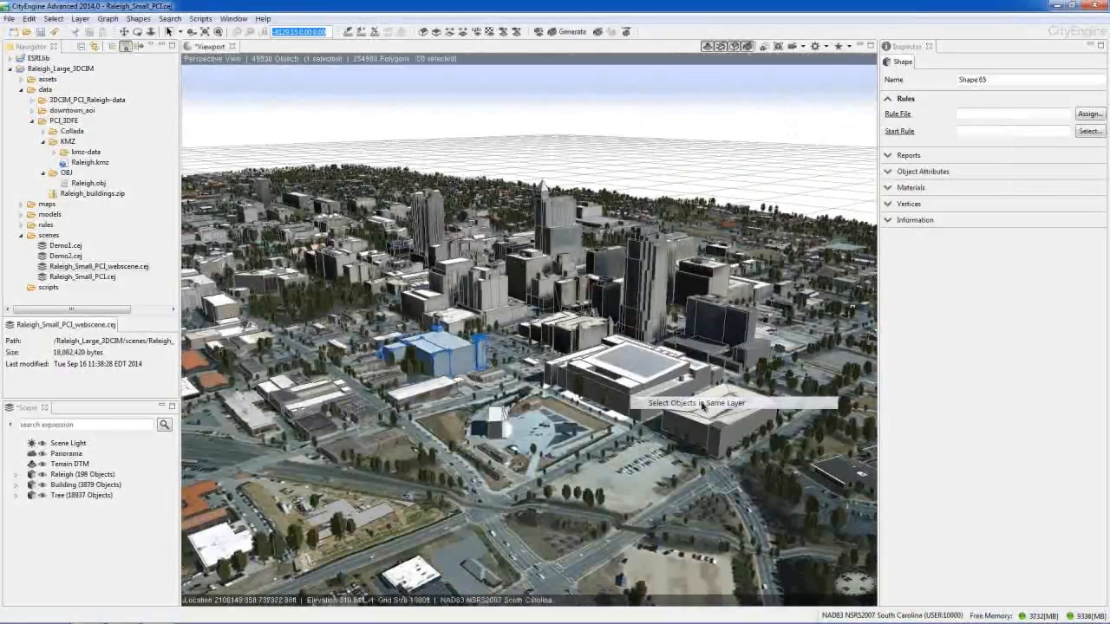
{"action": "left_click", "coordinate": [8, 19]}
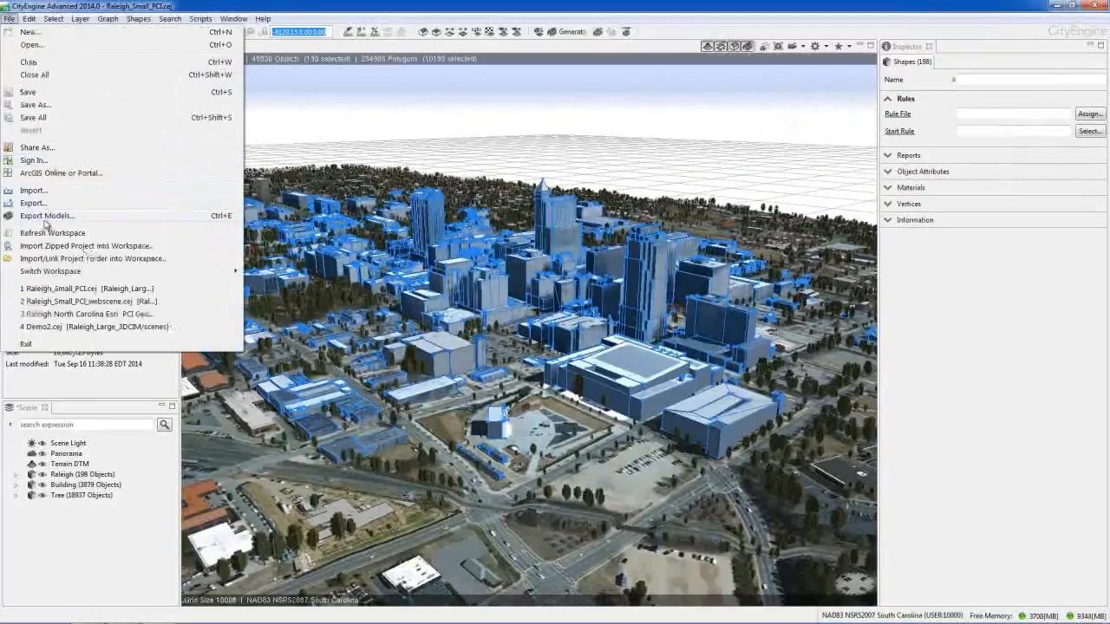
{"action": "left_click", "coordinate": [46, 218]}
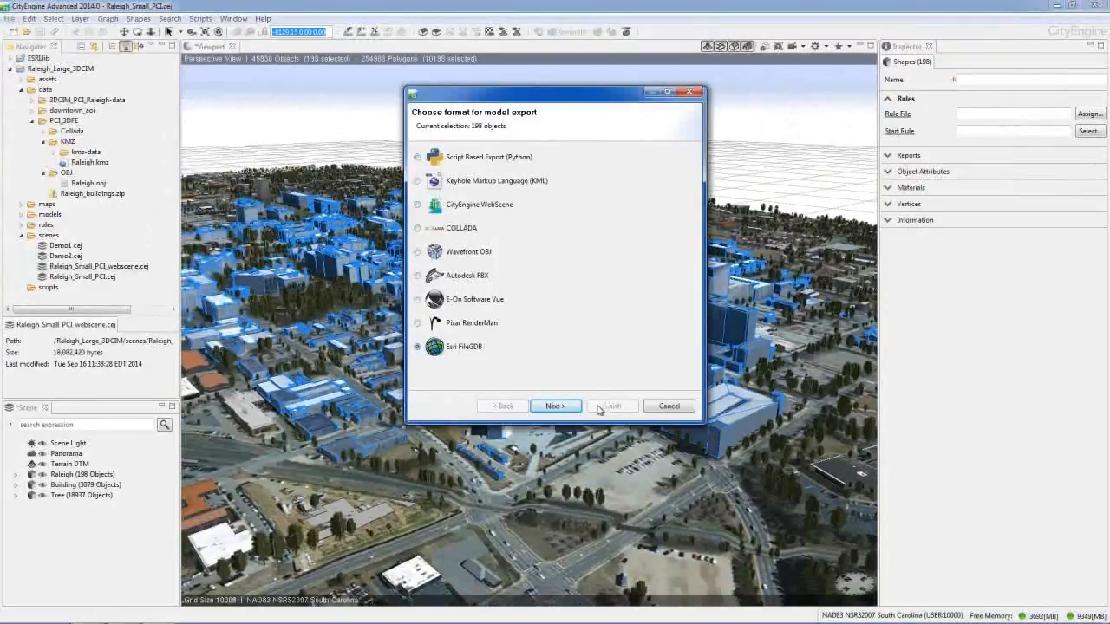
{"action": "left_click", "coordinate": [569, 402]}
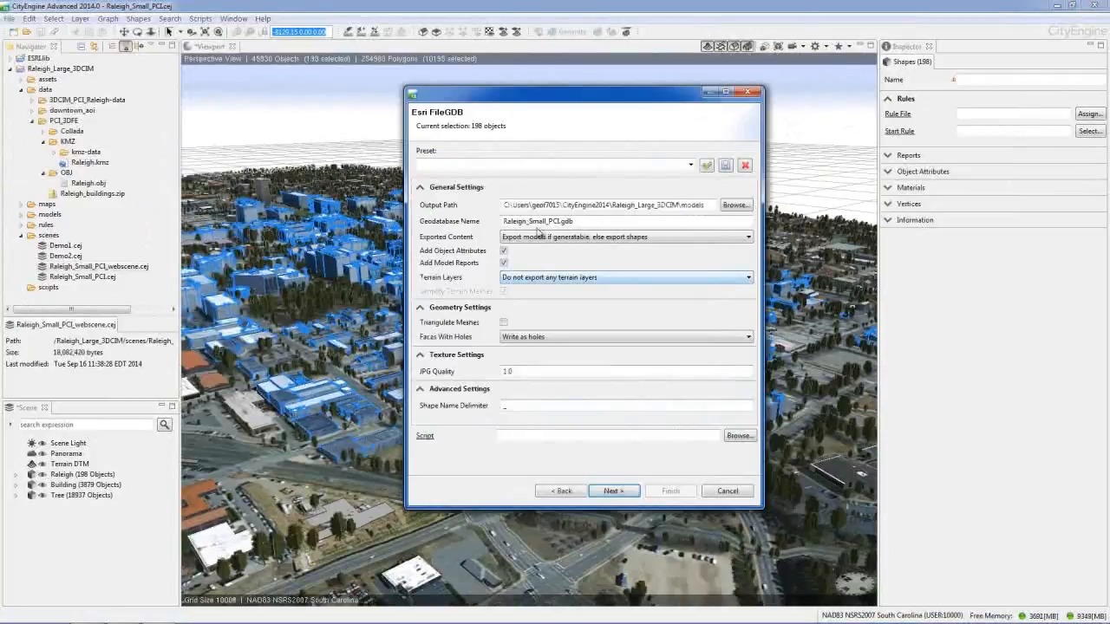
{"action": "left_click", "coordinate": [613, 490]}
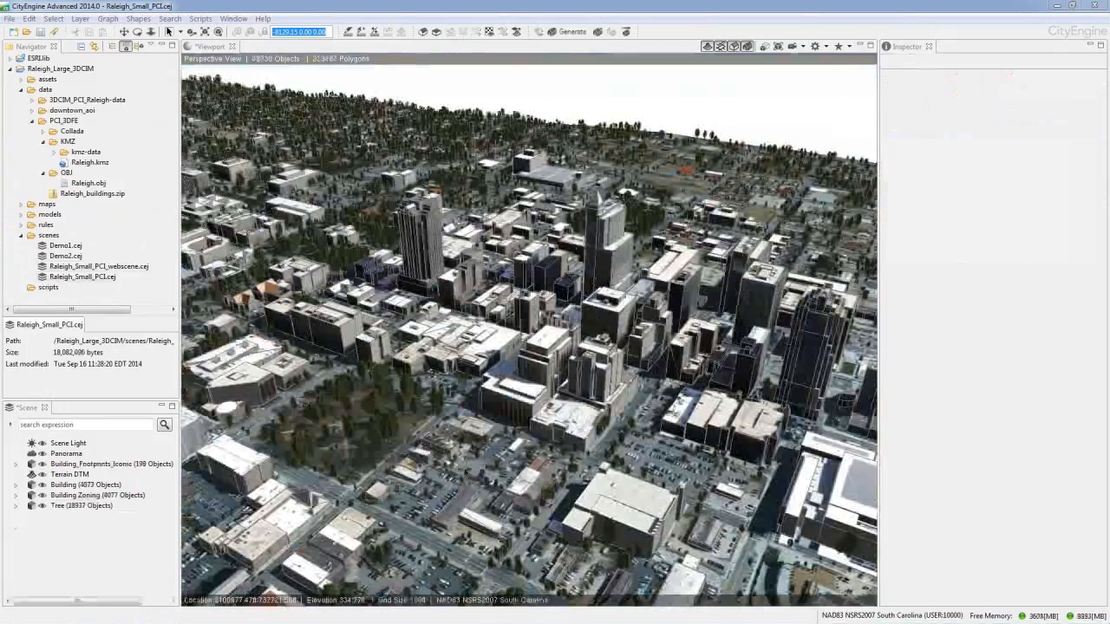
- Maximize the viewport and export the selected city models in the CityEngine WebScene format
{"action": "left_click_drag", "start_coordinate": [486, 334], "coordinate": [633, 340], "text": "alt"}
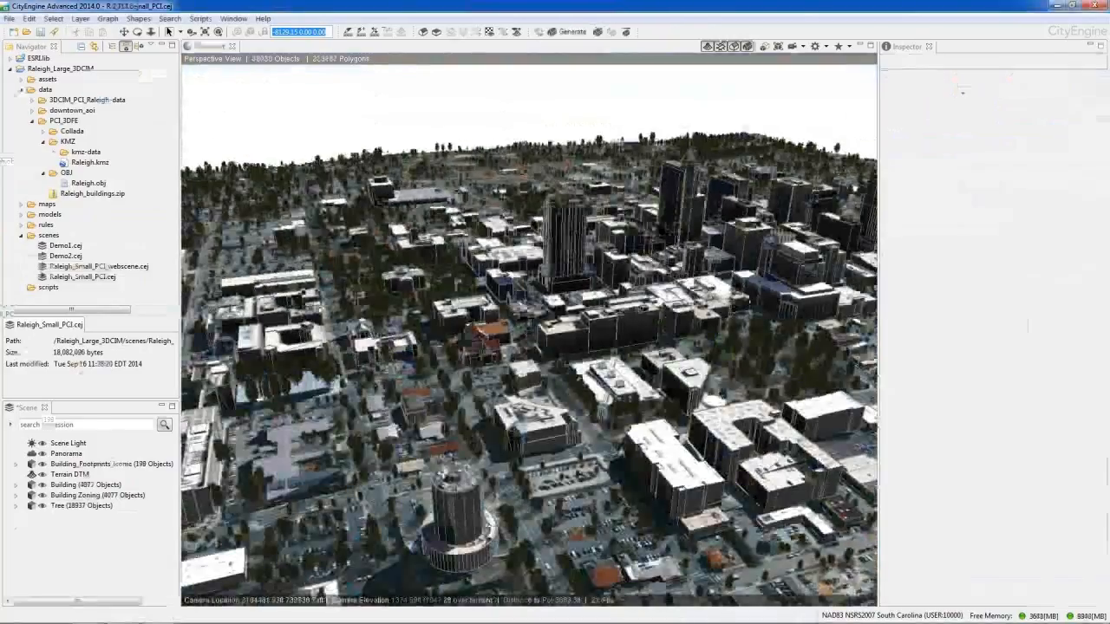
{"action": "key", "text": "ctrl+m"}
{"action": "left_click_drag", "start_coordinate": [520, 333], "coordinate": [606, 337], "text": "alt"}
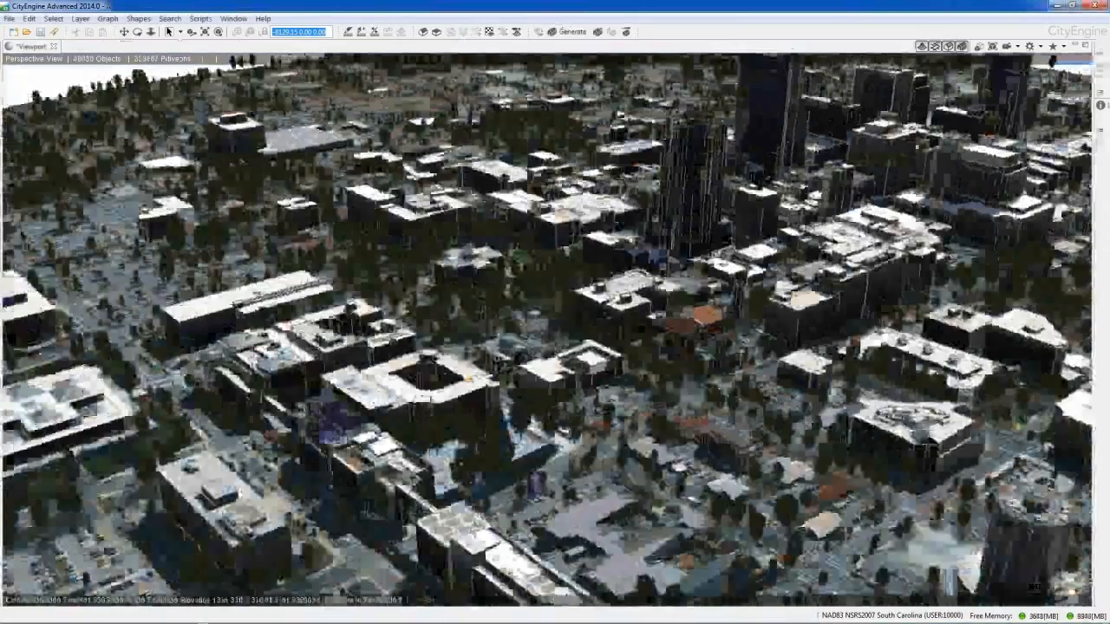
{"action": "scroll", "coordinate": [546, 329], "scroll_direction": "down", "scroll_amount": 5}
{"action": "scroll", "coordinate": [546, 334], "scroll_direction": "down", "scroll_amount": 3}
{"action": "middle_click_drag", "start_coordinate": [546, 382], "coordinate": [615, 236], "text": "alt"}
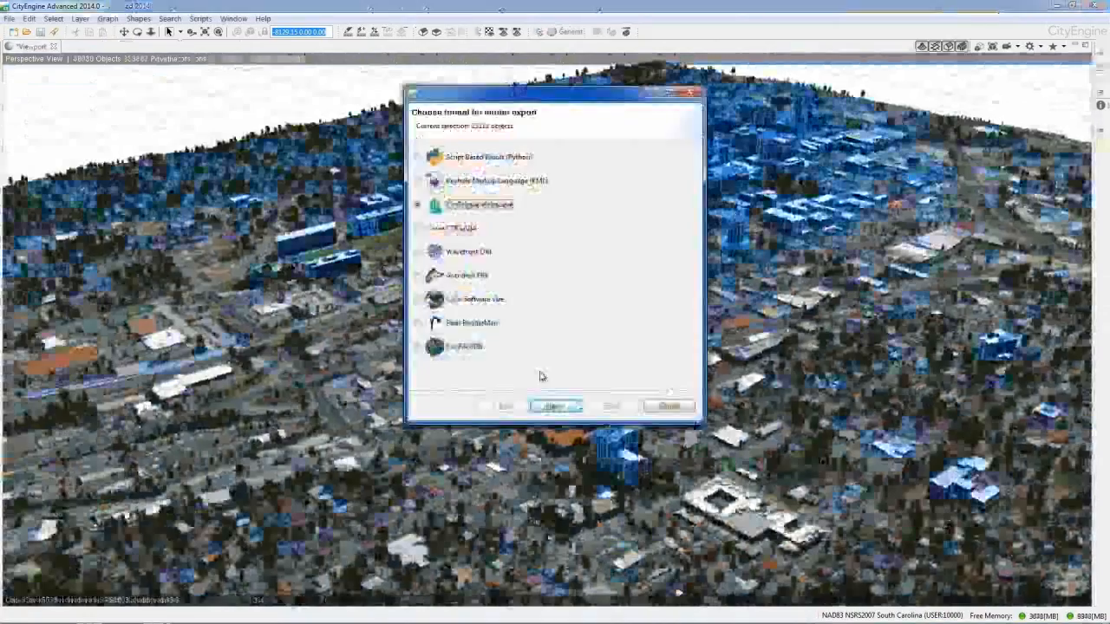
{"action": "left_click", "coordinate": [555, 404]}
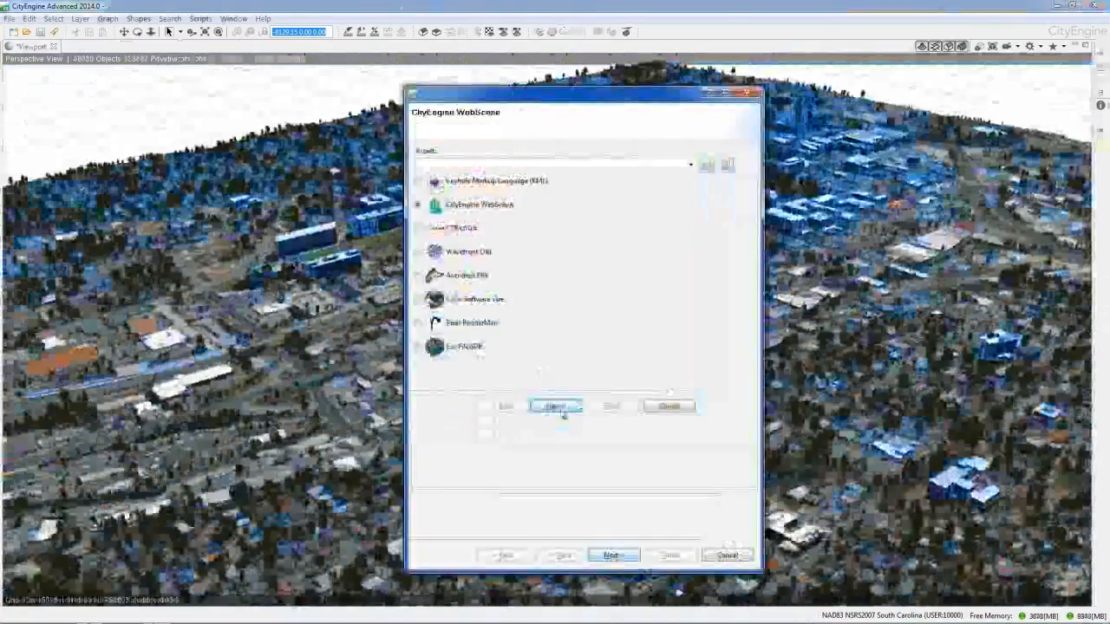
{"action": "left_click", "coordinate": [613, 555]}
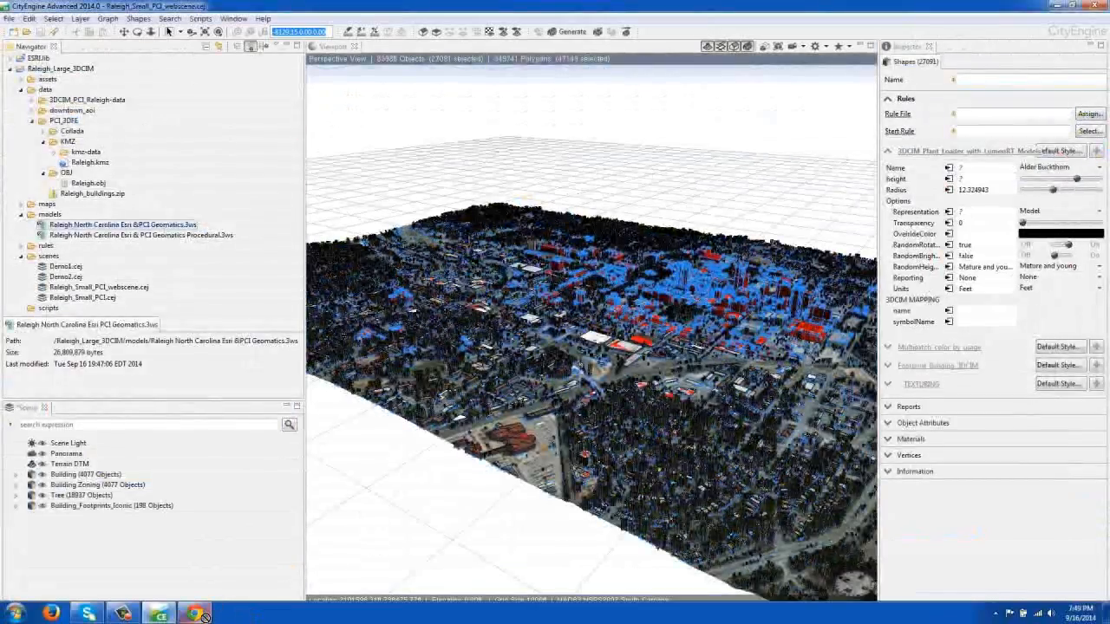
- Switch to the browser and add the WebScene to ArcGIS Online, titled "Raleigh North Carolina Esri & PCI Geomatics", with tags 3D and 3D City
{"action": "left_click", "coordinate": [195, 614]}
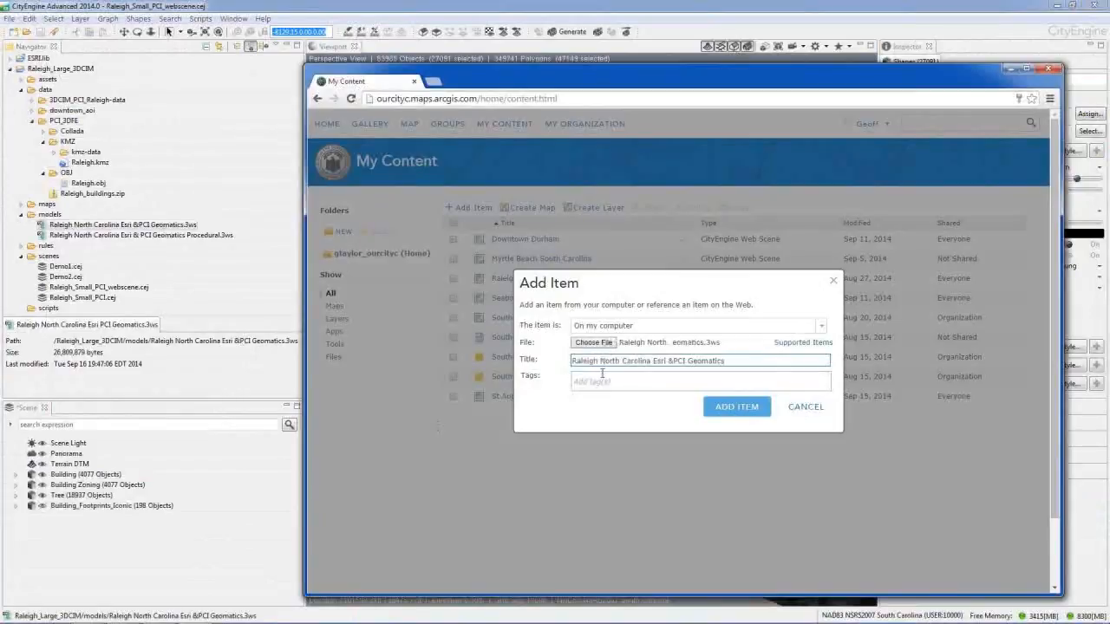
{"action": "left_click", "coordinate": [605, 384]}
{"action": "type", "text": "3D"}
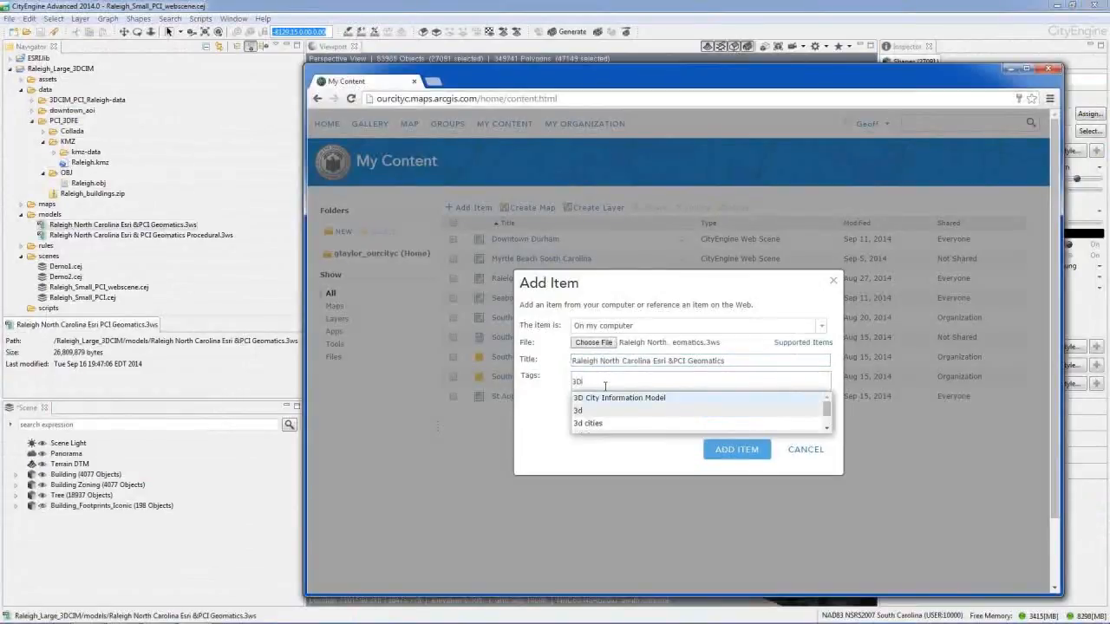
{"action": "type", "text": ", 3D City,"}
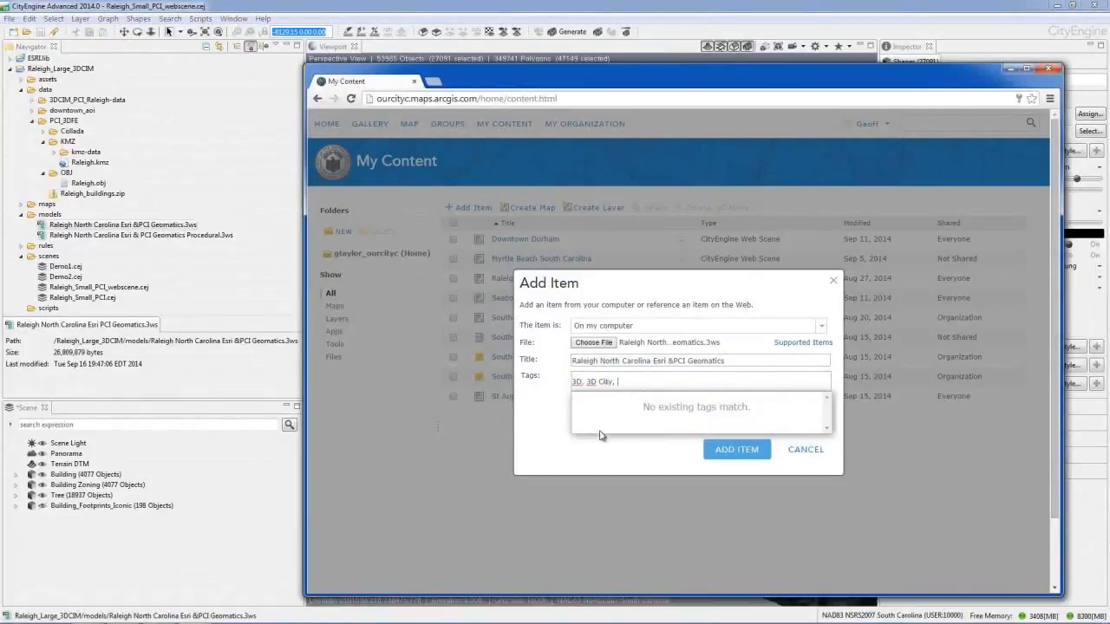
{"action": "left_click", "coordinate": [589, 459]}
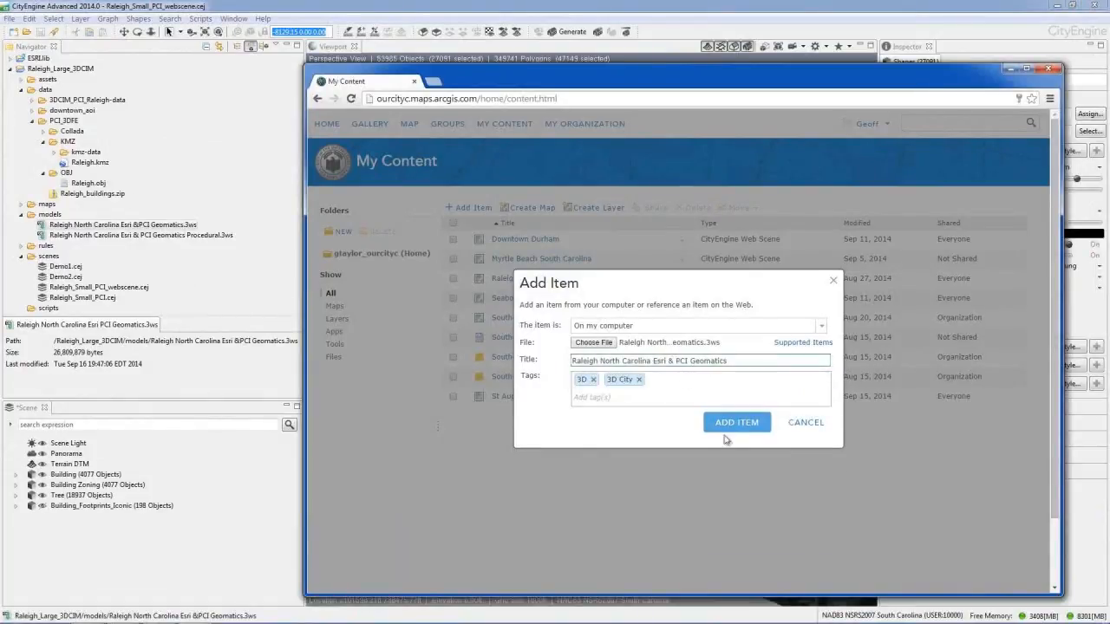
{"action": "left_click", "coordinate": [735, 428]}
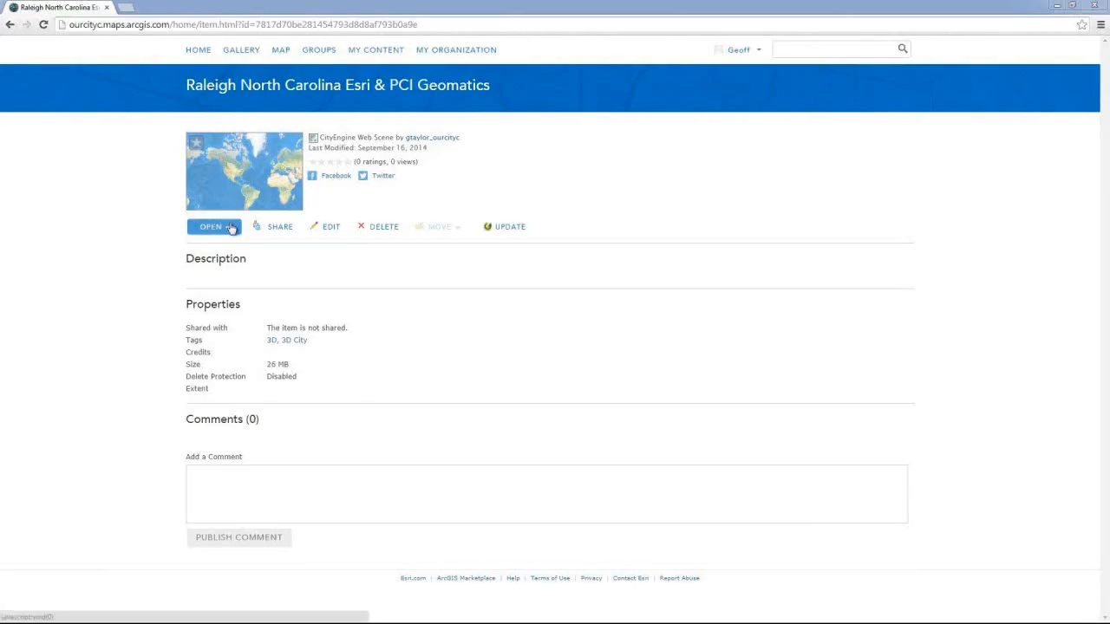
- Open the web scene in the viewer and swipe between the Building and Building Zoning layers while inspecting the downtown area
{"action": "left_click", "coordinate": [207, 227]}
{"action": "left_click", "coordinate": [219, 241]}
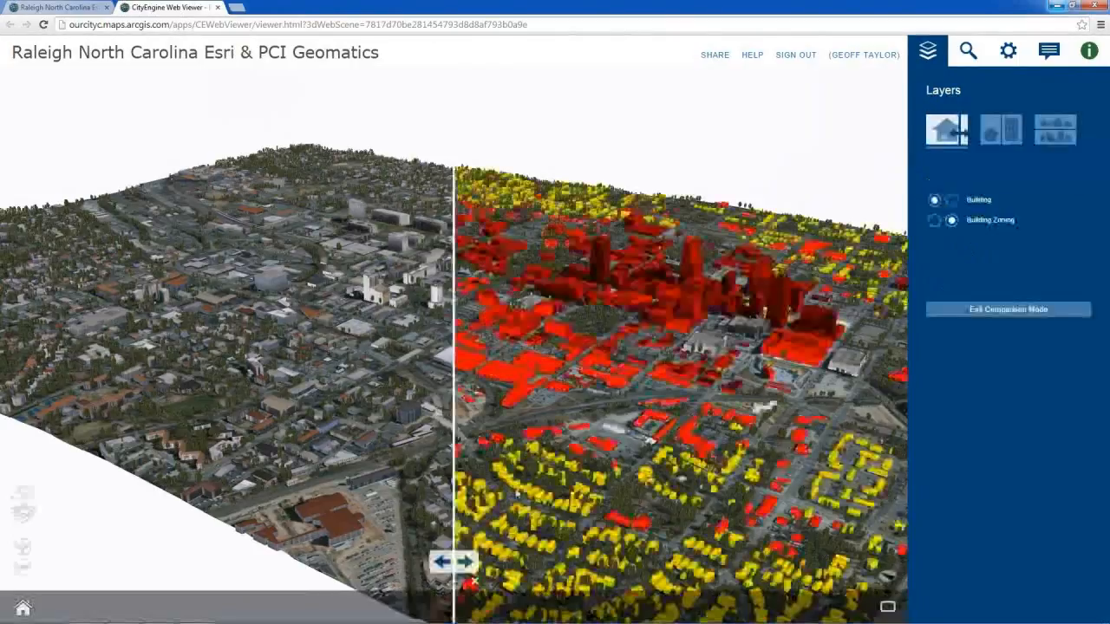
{"action": "left_click_drag", "start_coordinate": [385, 565], "coordinate": [783, 562]}
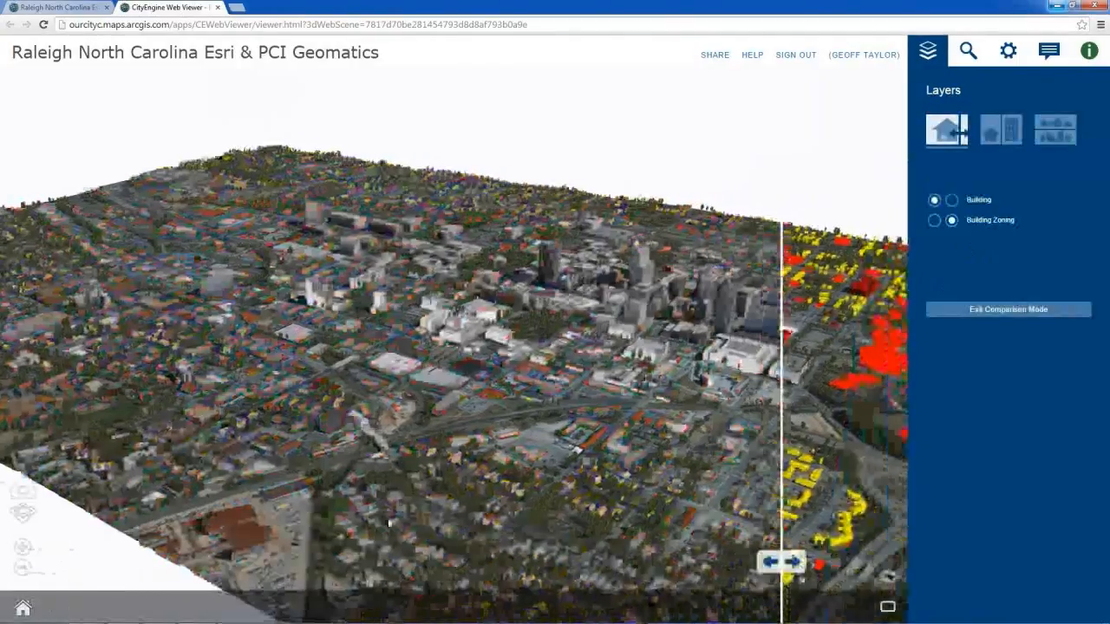
{"action": "left_click_drag", "start_coordinate": [412, 529], "coordinate": [732, 451]}
{"action": "scroll", "coordinate": [733, 451], "scroll_direction": "up", "scroll_amount": 3}
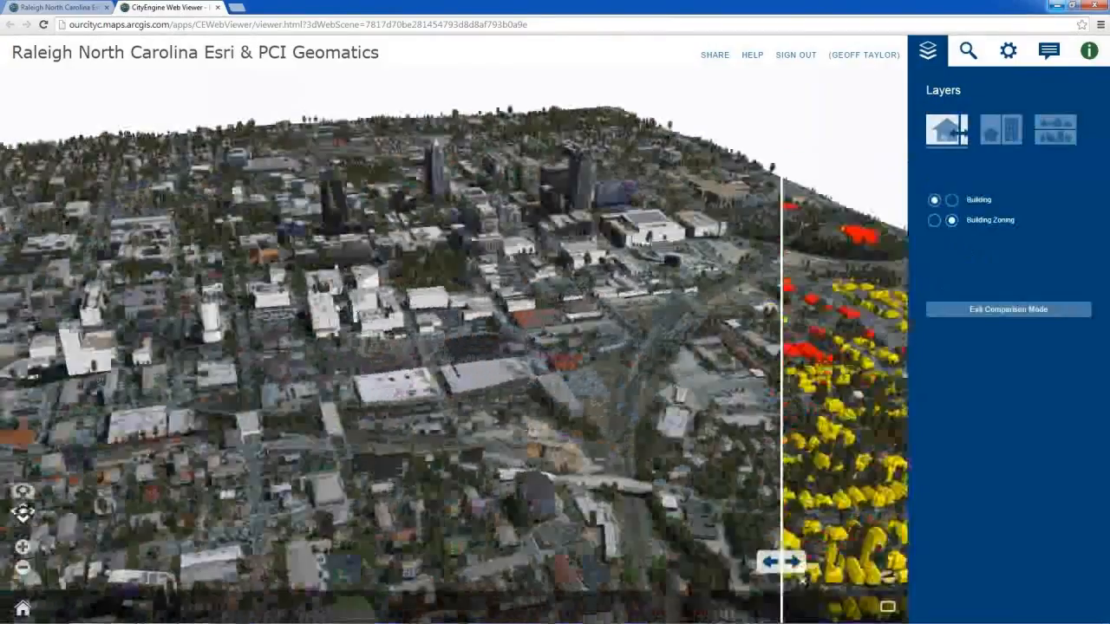
{"action": "right_click_drag", "start_coordinate": [325, 247], "coordinate": [536, 396]}
{"action": "left_click_drag", "start_coordinate": [537, 396], "coordinate": [806, 310]}
{"action": "left_click_drag", "start_coordinate": [781, 562], "coordinate": [813, 562]}
{"action": "left_click_drag", "start_coordinate": [900, 543], "coordinate": [905, 537]}
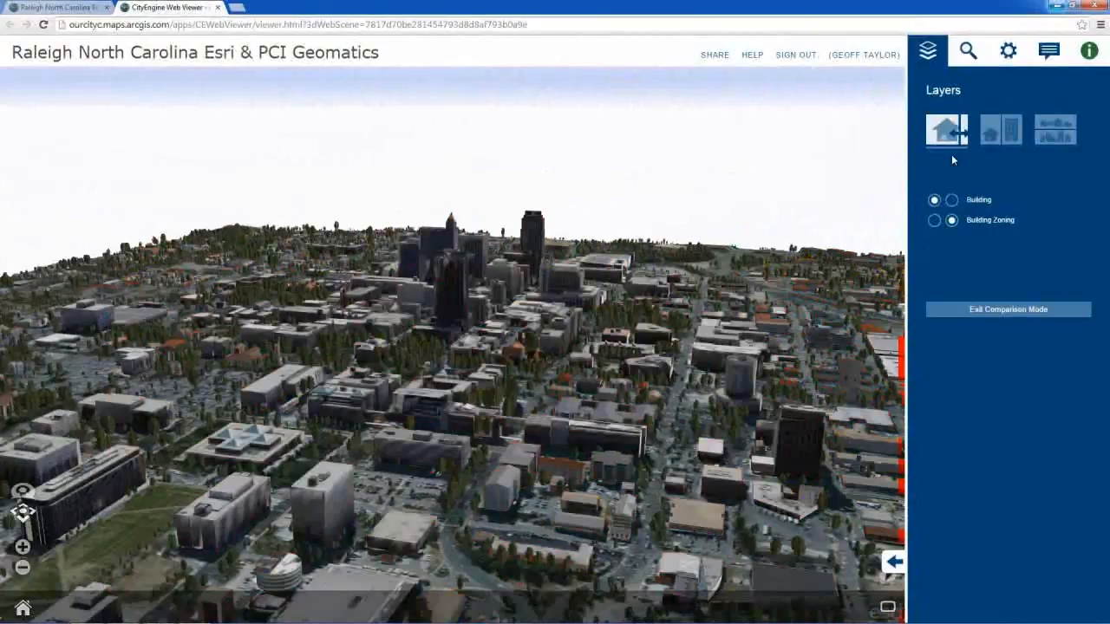
- Exit comparison mode and inspect the downtown building models from another angle
{"action": "left_click", "coordinate": [972, 53]}
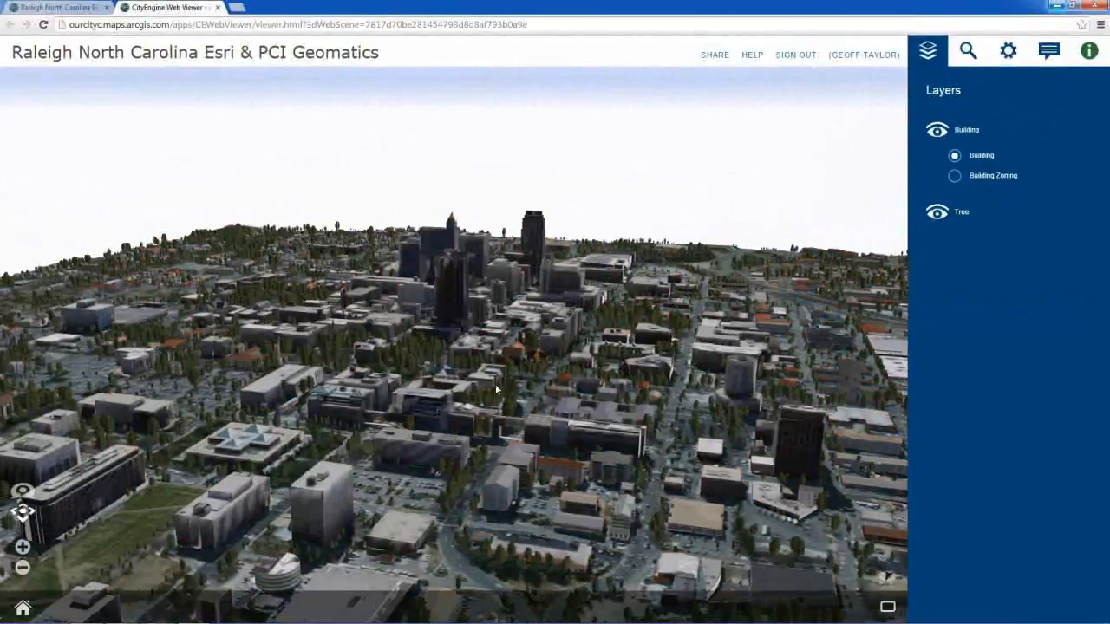
{"action": "scroll", "coordinate": [512, 392], "scroll_direction": "up", "scroll_amount": 1}
{"action": "left_click_drag", "start_coordinate": [519, 392], "coordinate": [586, 400]}
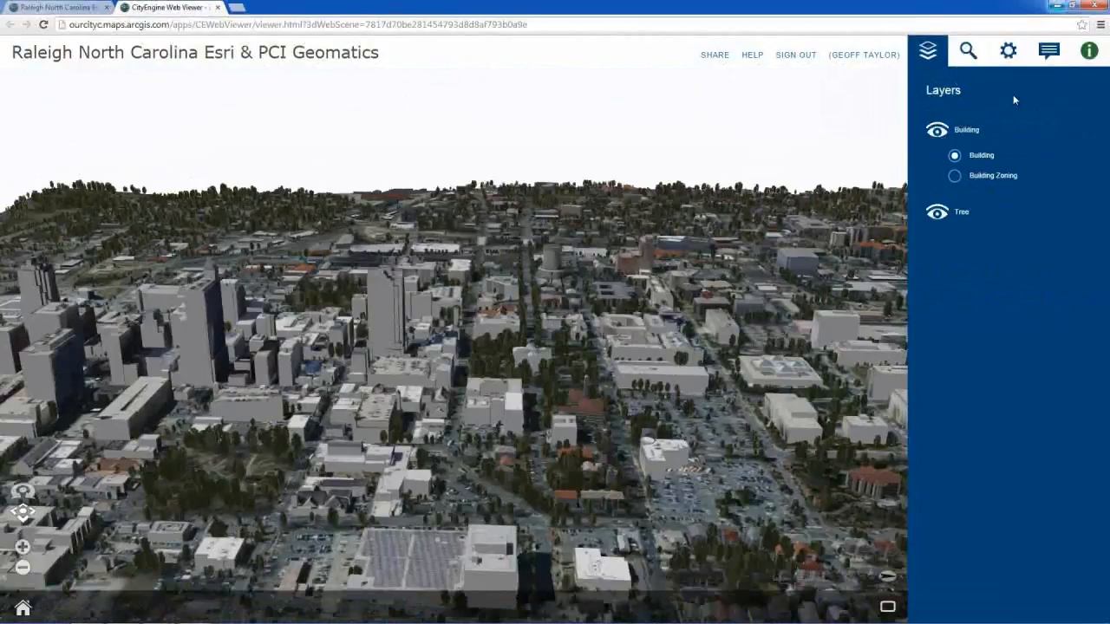
- Turn on direct and diffuse shadows for the web scene and set the sunlight time to 11:15 AM
{"action": "left_click", "coordinate": [1007, 50]}
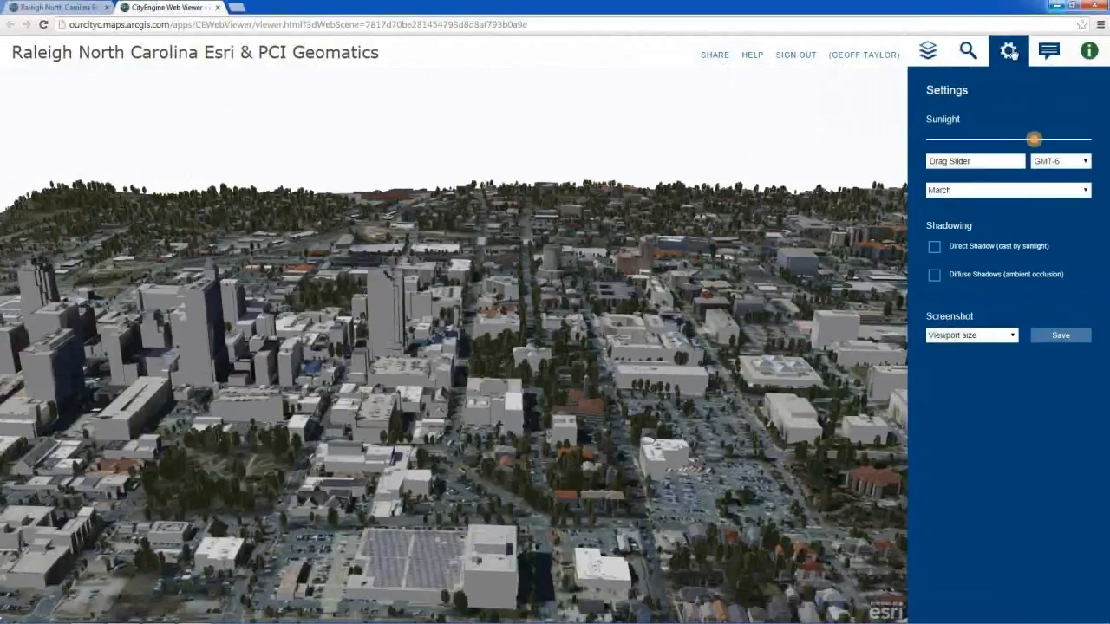
{"action": "left_click", "coordinate": [933, 275]}
{"action": "left_click", "coordinate": [934, 247]}
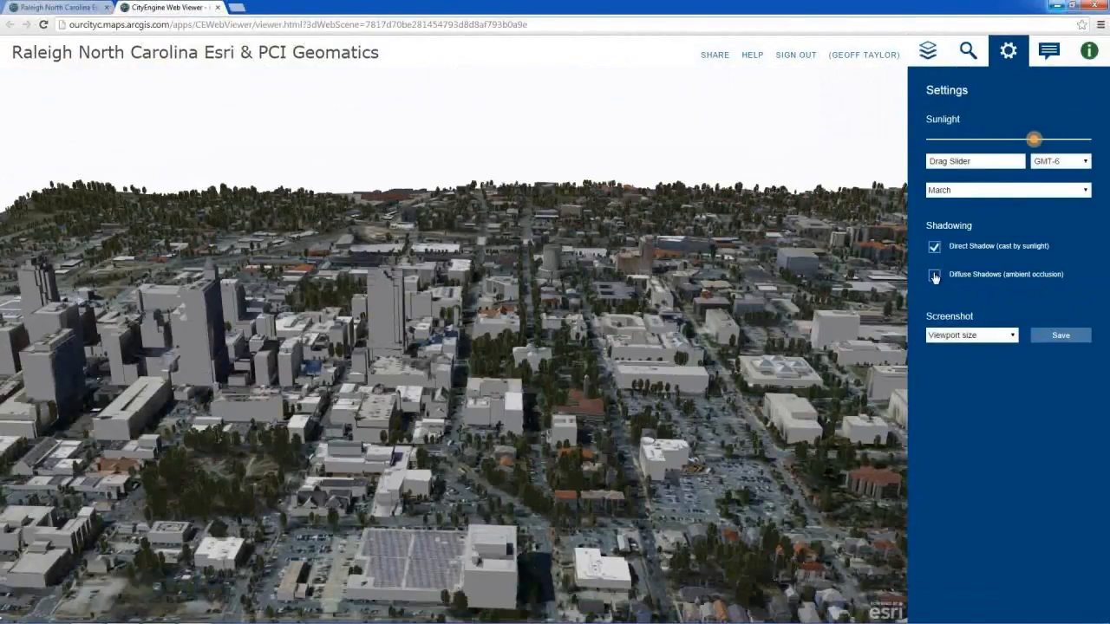
{"action": "left_click_drag", "start_coordinate": [1034, 142], "coordinate": [1003, 150]}
{"action": "mouse_move", "coordinate": [1022, 140]}
{"action": "left_mouse_down"}
{"action": "mouse_move", "coordinate": [1057, 140]}
{"action": "mouse_move", "coordinate": [1001, 140]}
{"action": "left_mouse_up"}
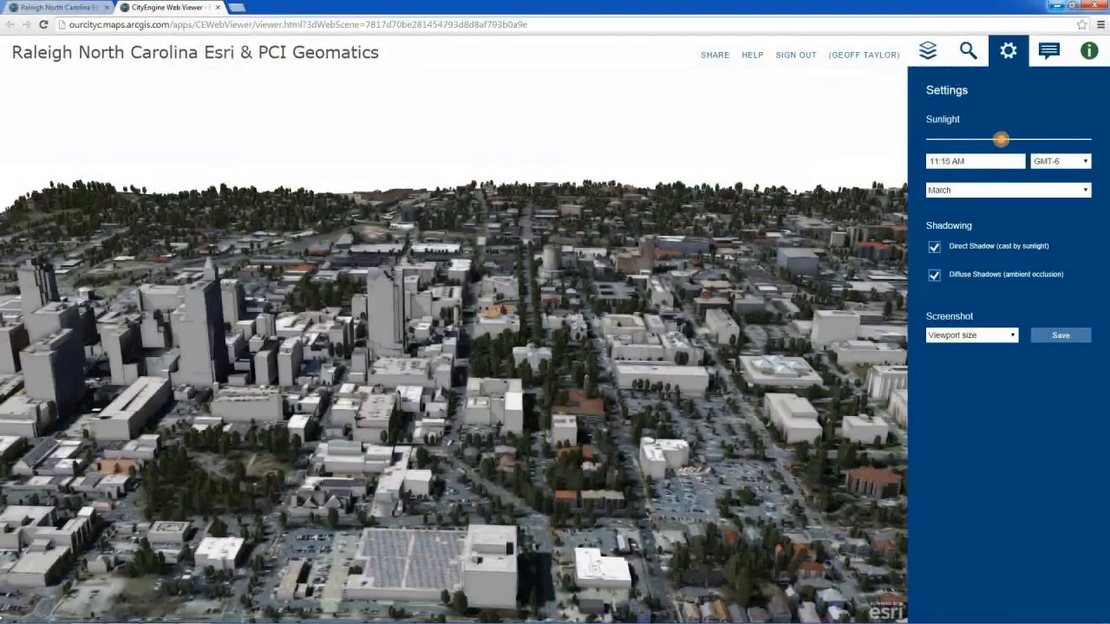
- Minimize the web viewer window and pause the demo video
{"action": "left_click", "coordinate": [1057, 5]}
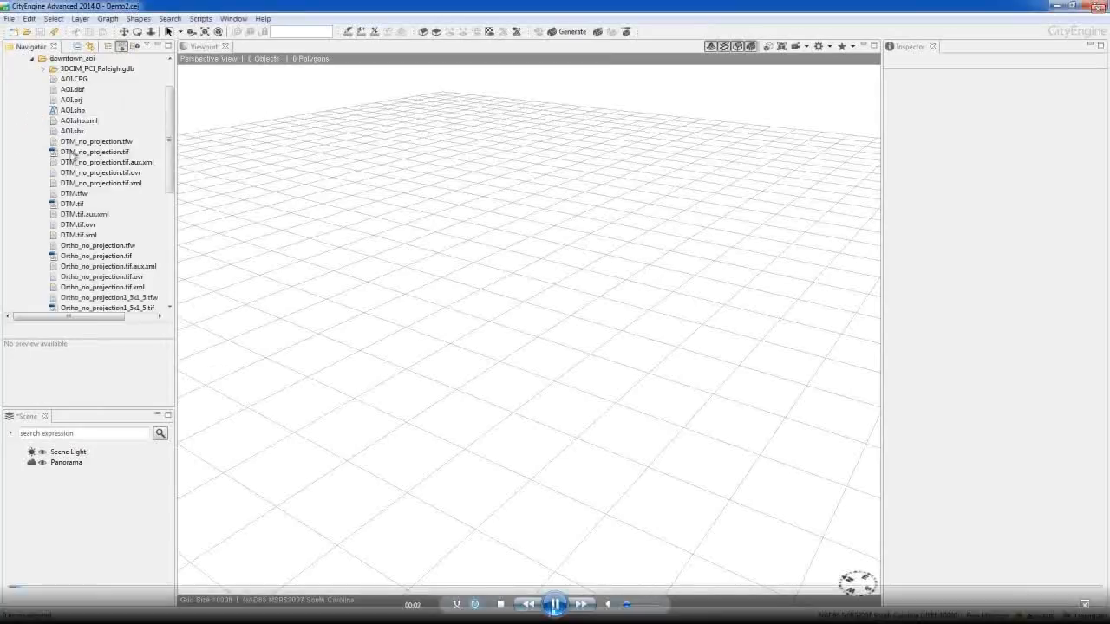
{"action": "left_click", "coordinate": [554, 607]}
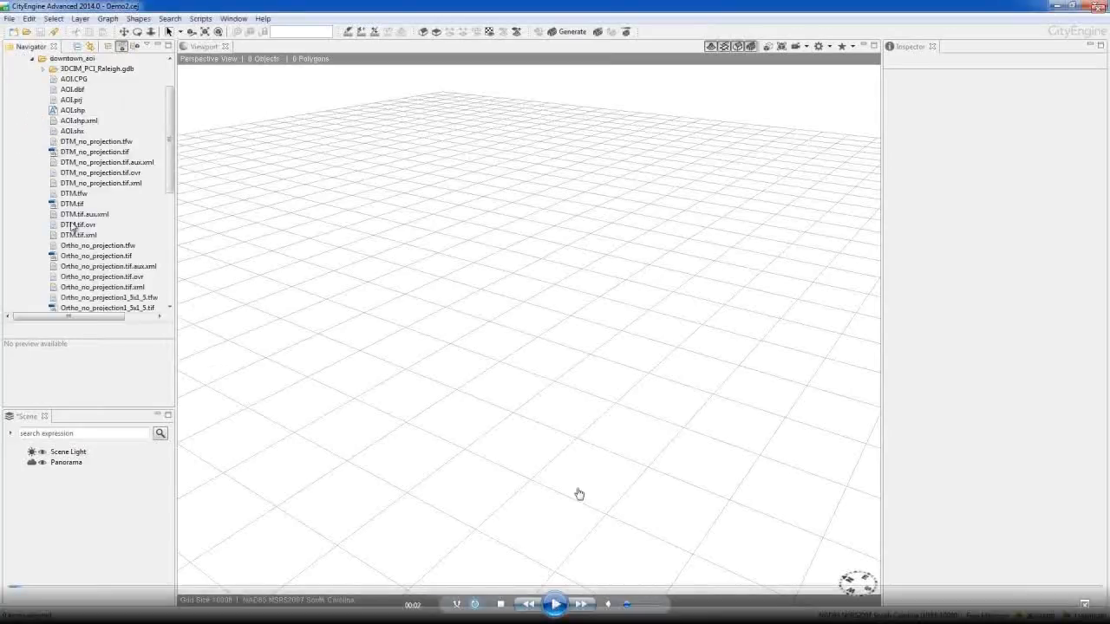
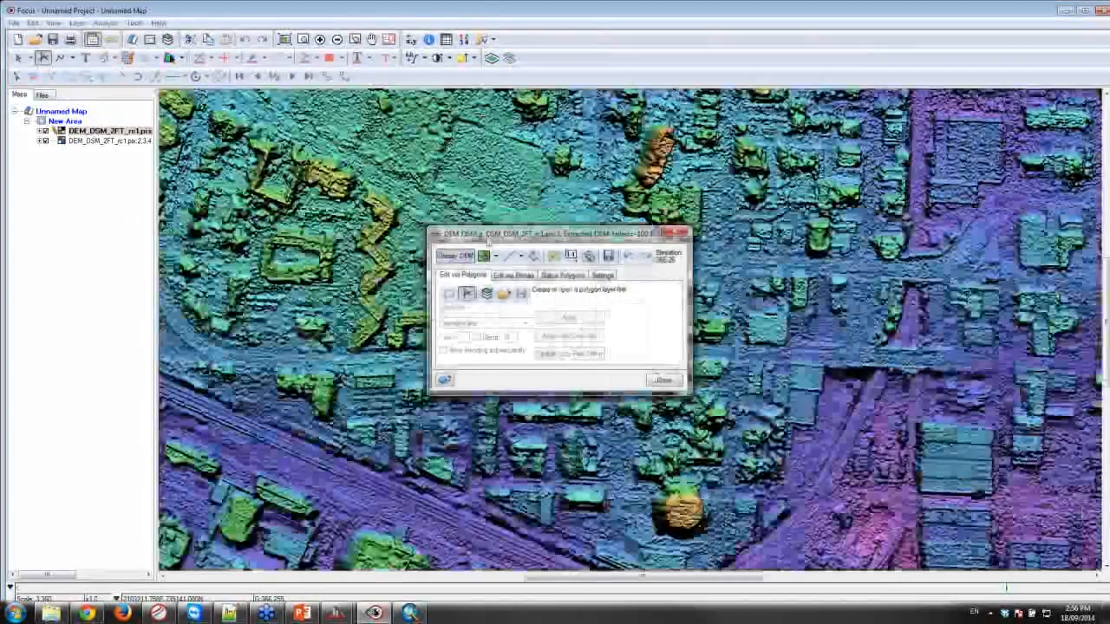
- Move the DEM Editing dialog aside and examine the baseball field and surrounding trees in the surface model and the imagery
{"action": "left_click_drag", "start_coordinate": [547, 234], "coordinate": [768, 149]}
{"action": "scroll", "coordinate": [533, 295], "scroll_direction": "down", "scroll_amount": 2}
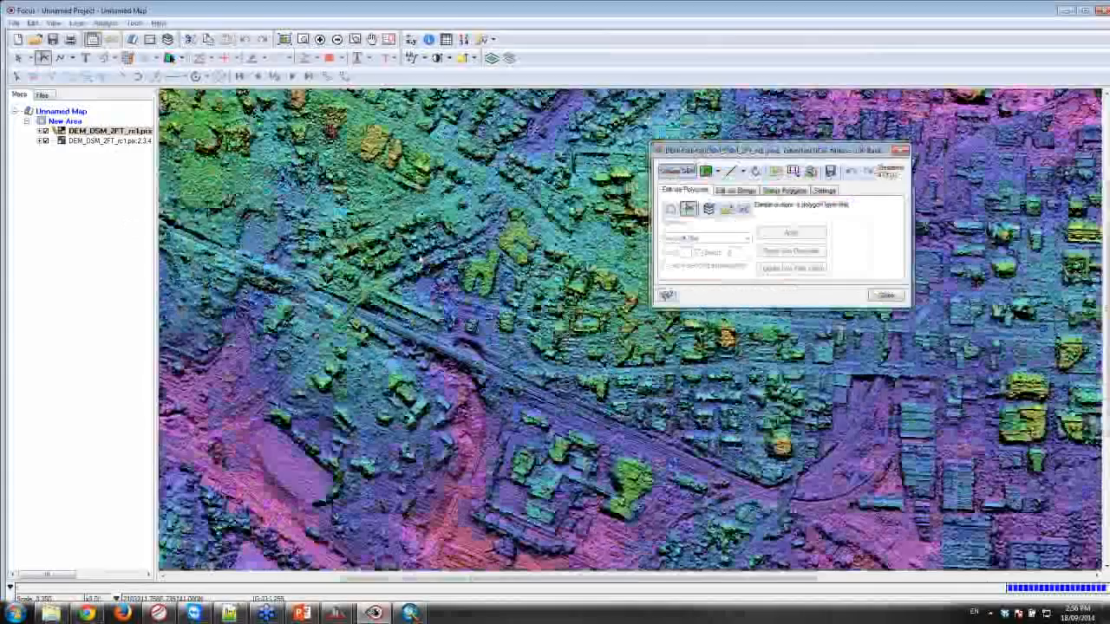
{"action": "scroll", "coordinate": [459, 346], "scroll_direction": "up", "scroll_amount": 1}
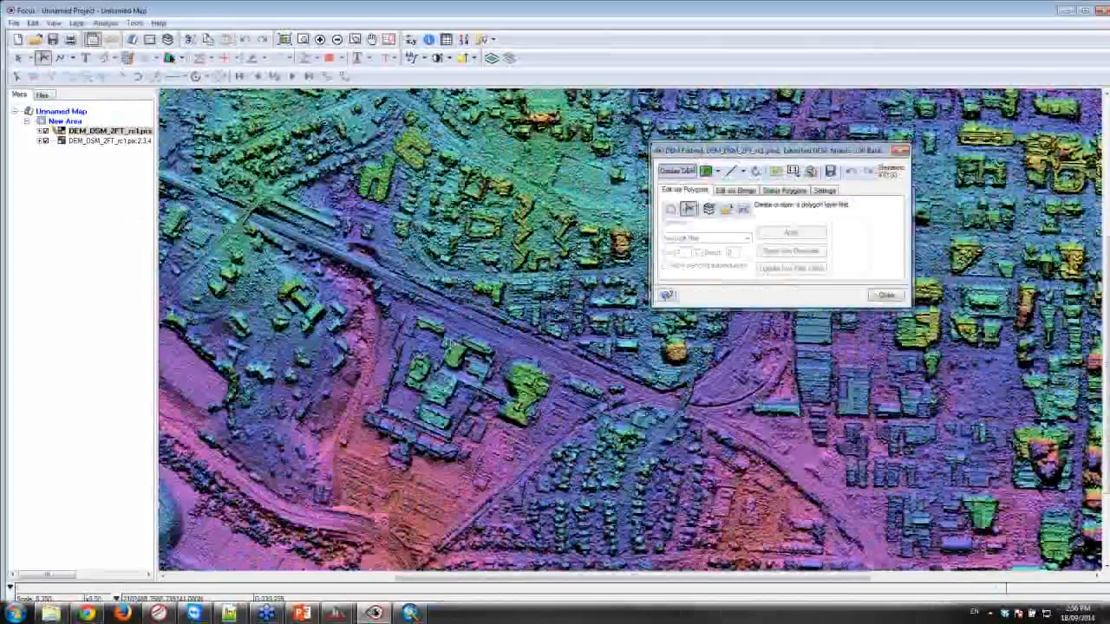
{"action": "middle_click_drag", "start_coordinate": [194, 402], "coordinate": [418, 280]}
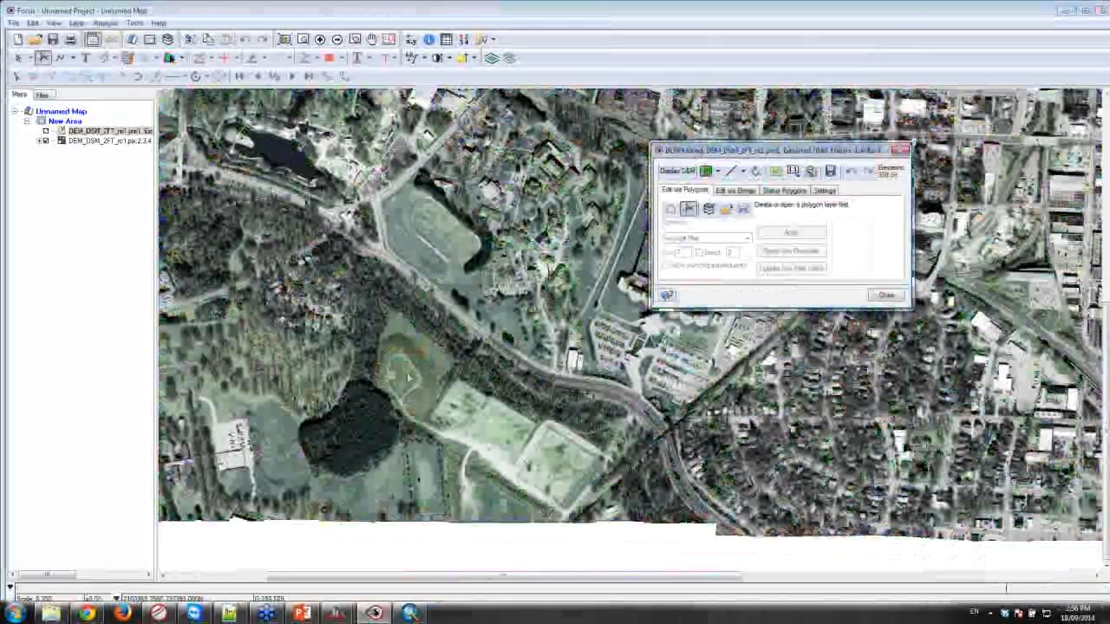
{"action": "scroll", "coordinate": [626, 363], "scroll_direction": "up", "scroll_amount": 1}
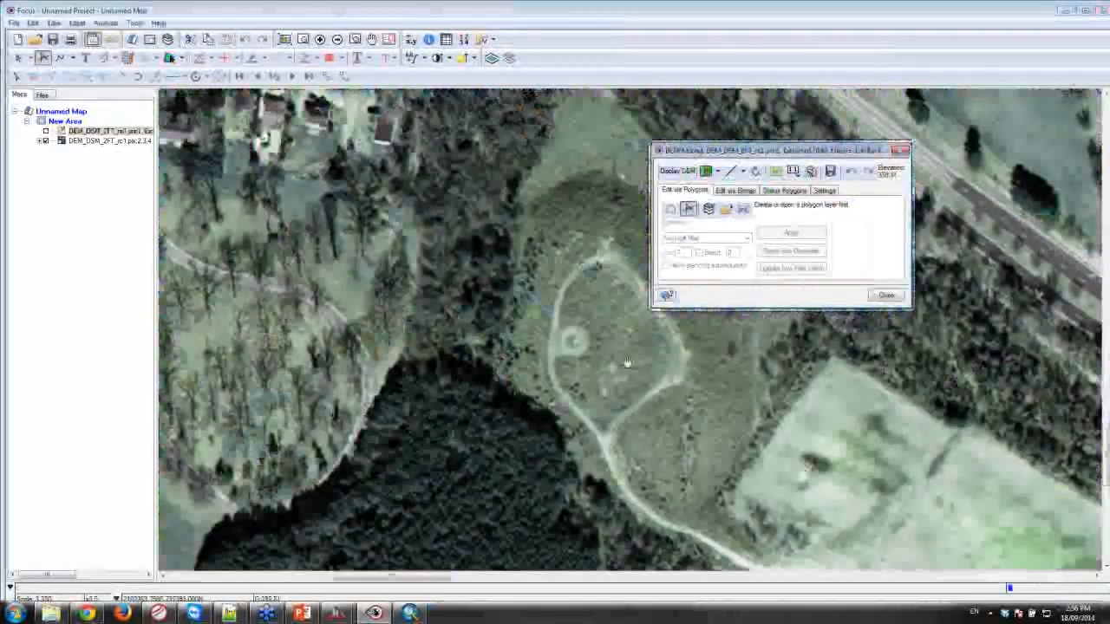
{"action": "scroll", "coordinate": [627, 362], "scroll_direction": "down", "scroll_amount": 1}
{"action": "scroll", "coordinate": [626, 363], "scroll_direction": "down", "scroll_amount": 1}
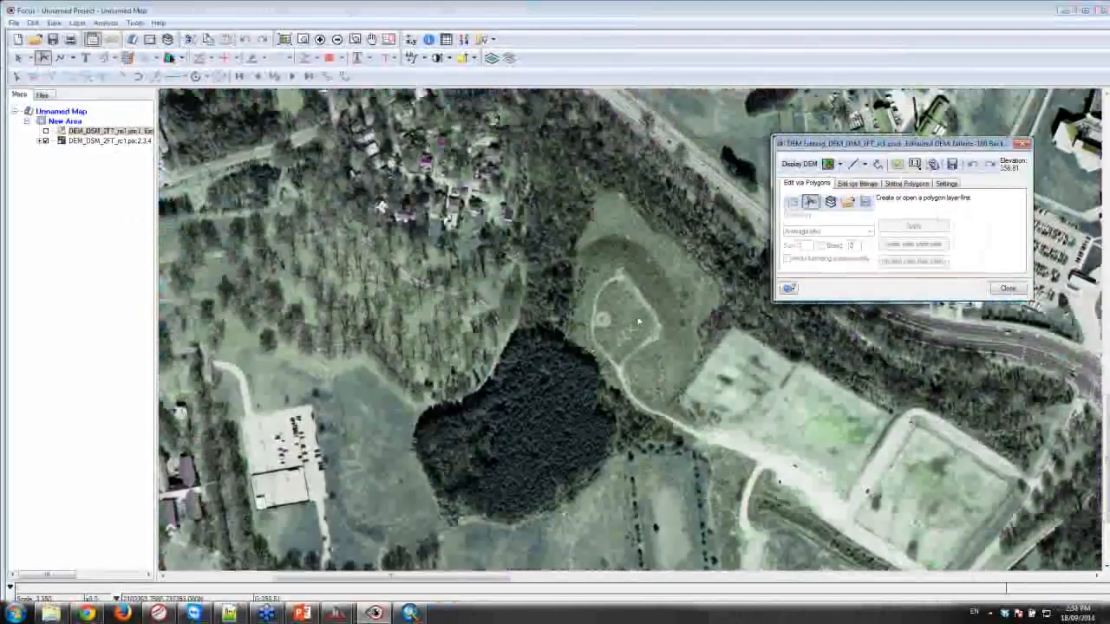
{"action": "left_click_drag", "start_coordinate": [634, 327], "coordinate": [498, 344]}
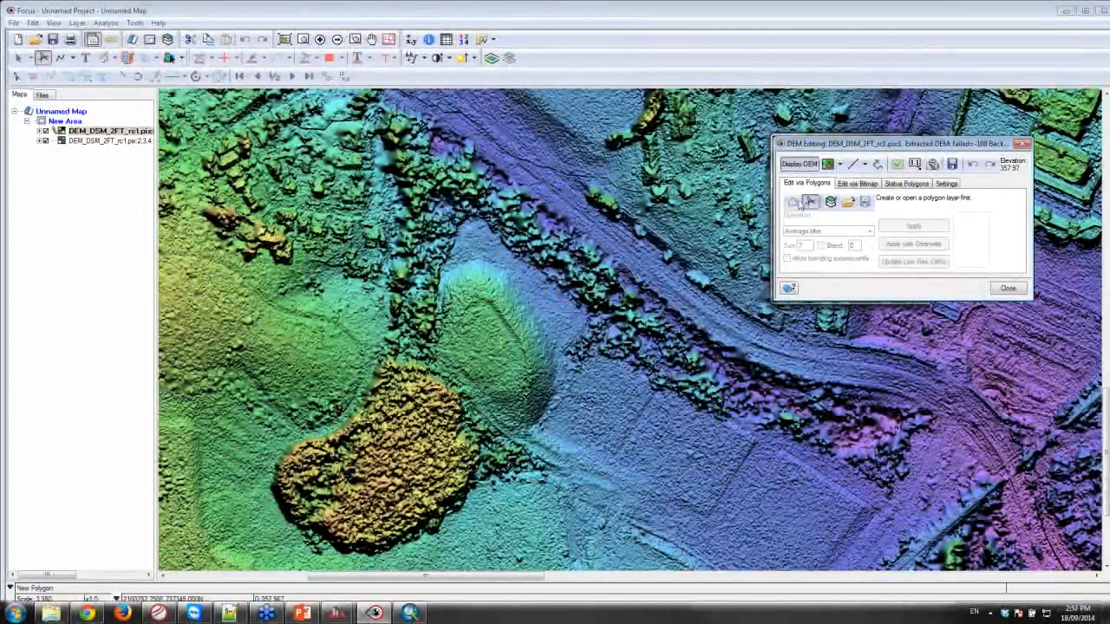
- Create a DEM editing polygon layer and digitize a polygon around the wooded area with scattered buildings north of the curving road
{"action": "left_click", "coordinate": [831, 201]}
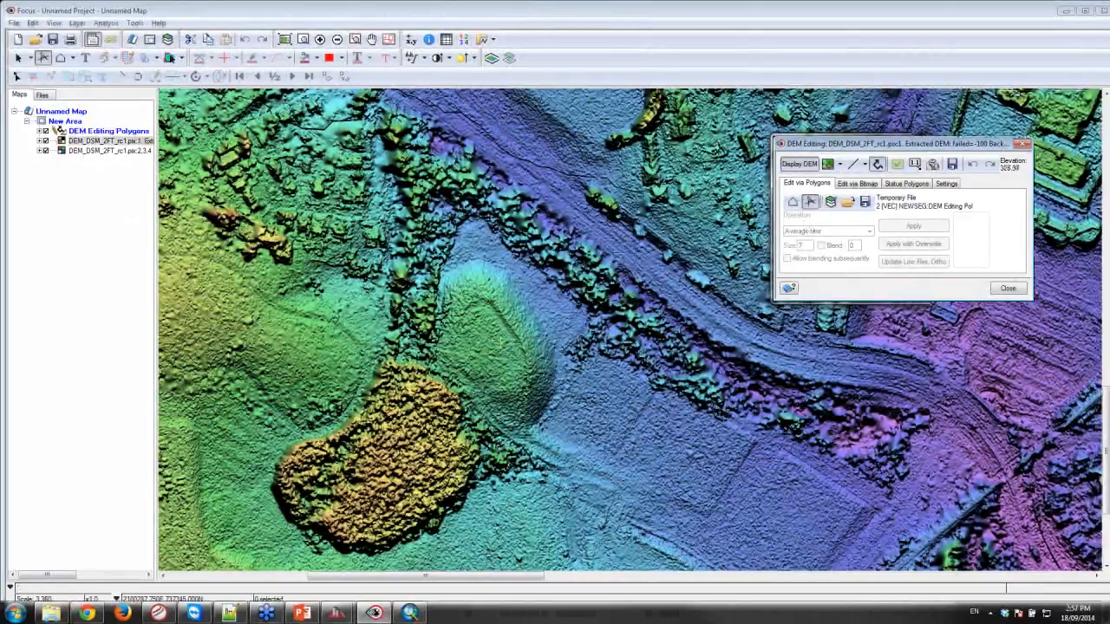
{"action": "middle_click_drag", "start_coordinate": [710, 373], "coordinate": [612, 436]}
{"action": "middle_click_drag", "start_coordinate": [775, 429], "coordinate": [665, 497]}
{"action": "left_click", "coordinate": [664, 499]}
{"action": "left_click", "coordinate": [582, 488]}
{"action": "left_click", "coordinate": [450, 408]}
{"action": "left_click", "coordinate": [363, 309]}
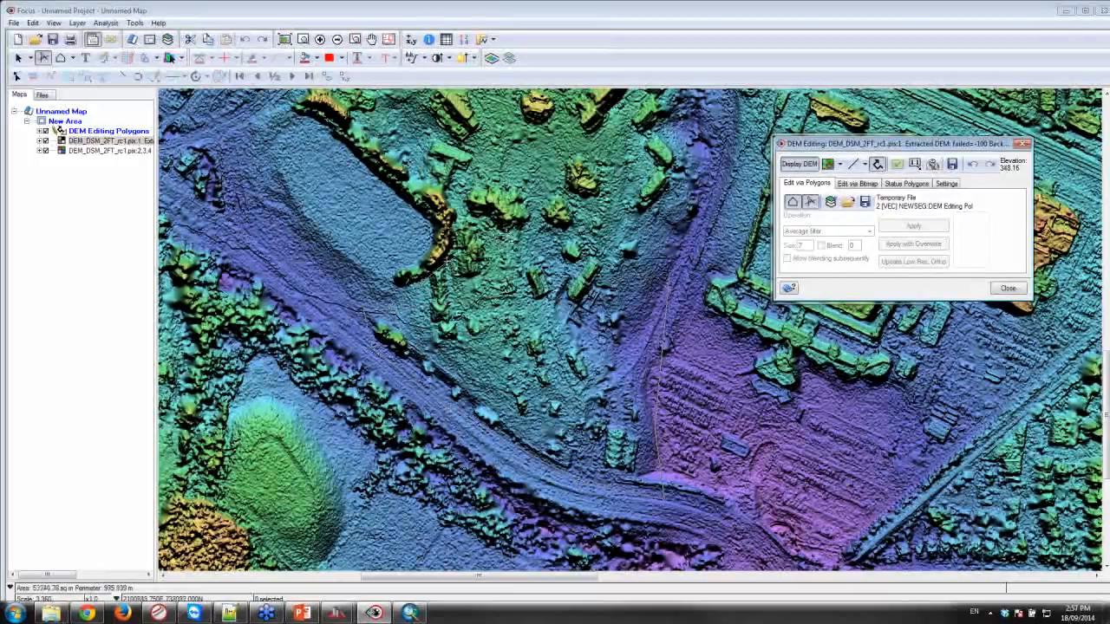
{"action": "double_click", "coordinate": [651, 230]}
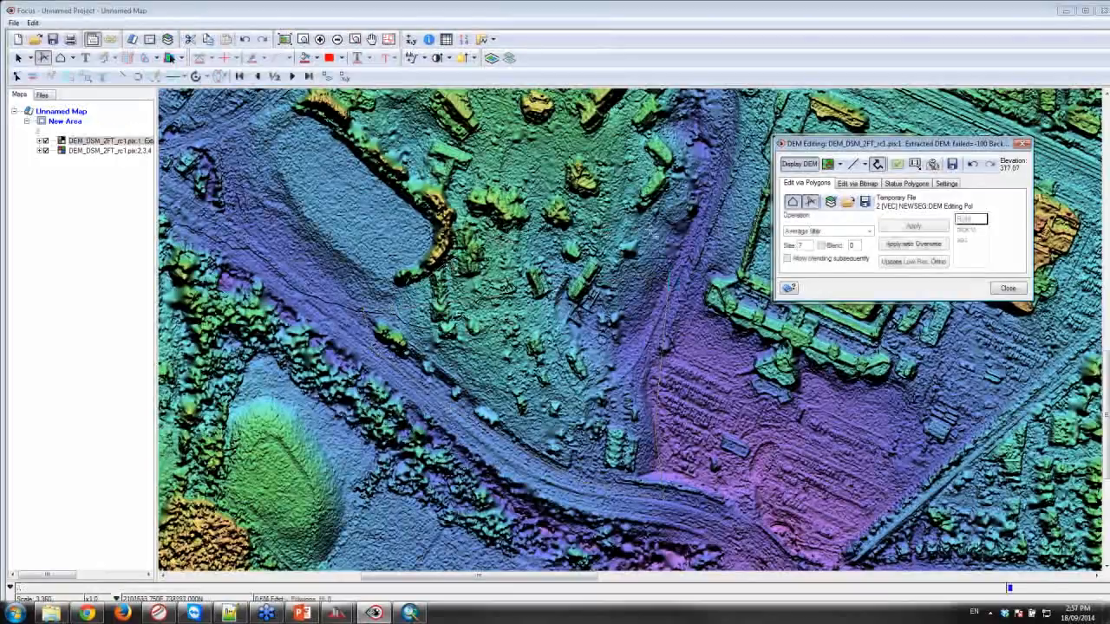
- Apply the flat terrain filter with size 100 and a 30% gradient to the DEM inside the polygon
{"action": "left_click", "coordinate": [855, 232]}
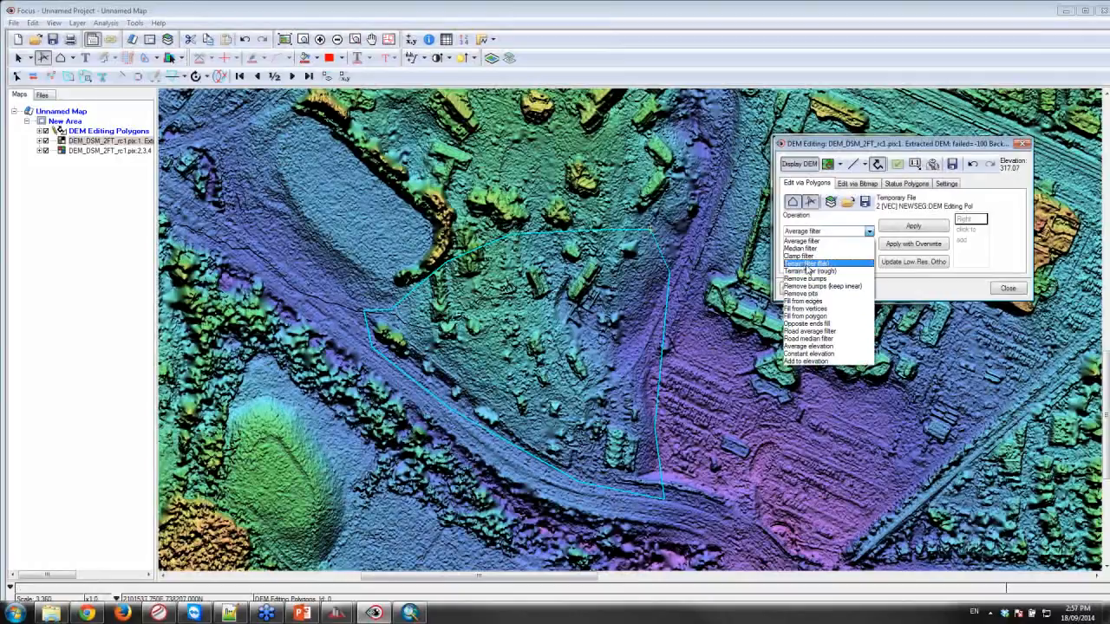
{"action": "left_click", "coordinate": [807, 265]}
{"action": "double_click", "coordinate": [806, 246]}
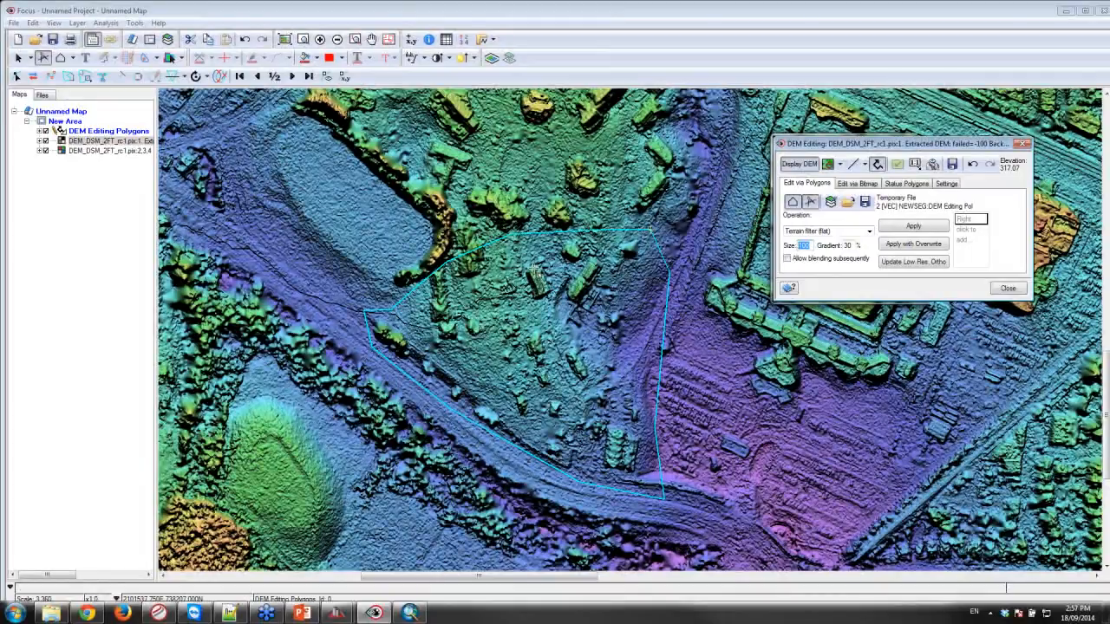
{"action": "left_click", "coordinate": [914, 226]}
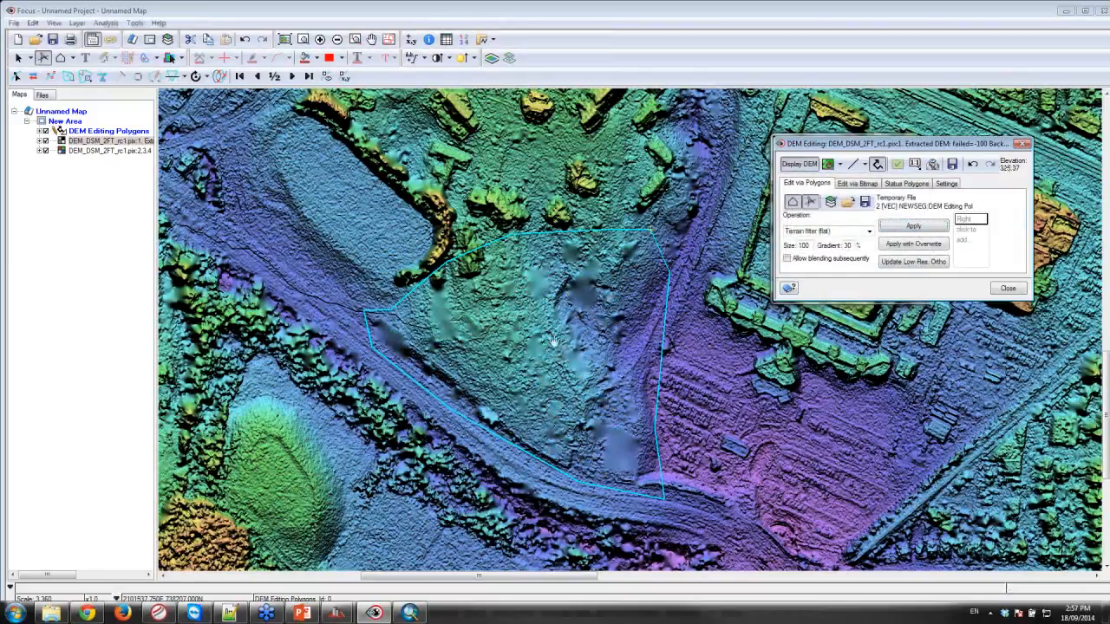
- Apply the Remove bumps operation with size 7 and a 5% gradient inside the same polygon
{"action": "middle_click_drag", "start_coordinate": [552, 341], "coordinate": [501, 271]}
{"action": "left_click", "coordinate": [847, 232]}
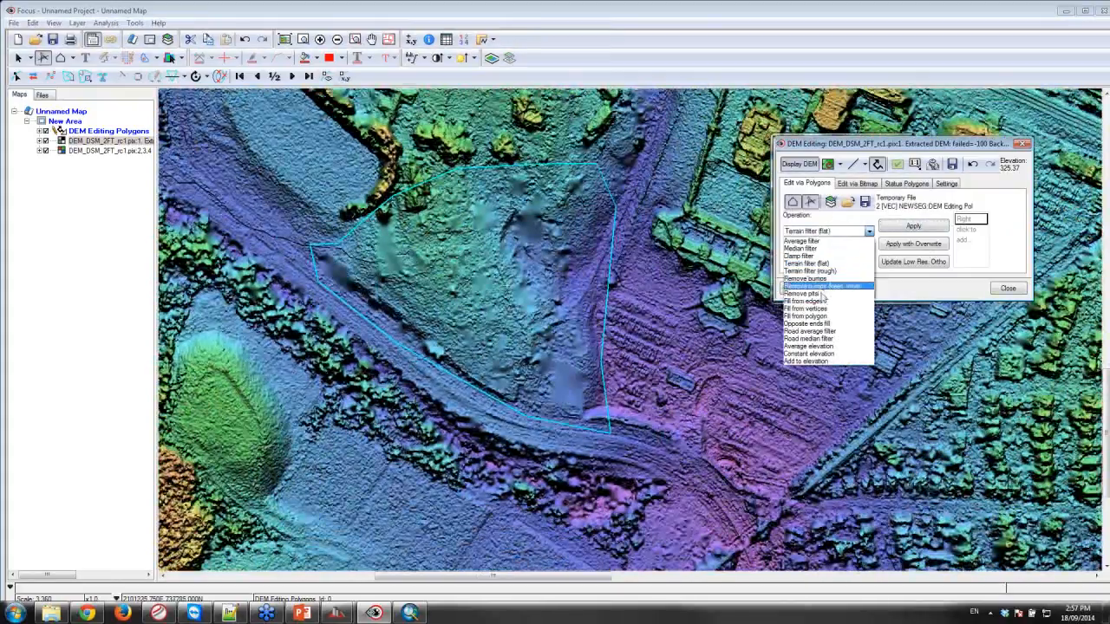
{"action": "left_click", "coordinate": [822, 286]}
{"action": "left_click", "coordinate": [913, 226]}
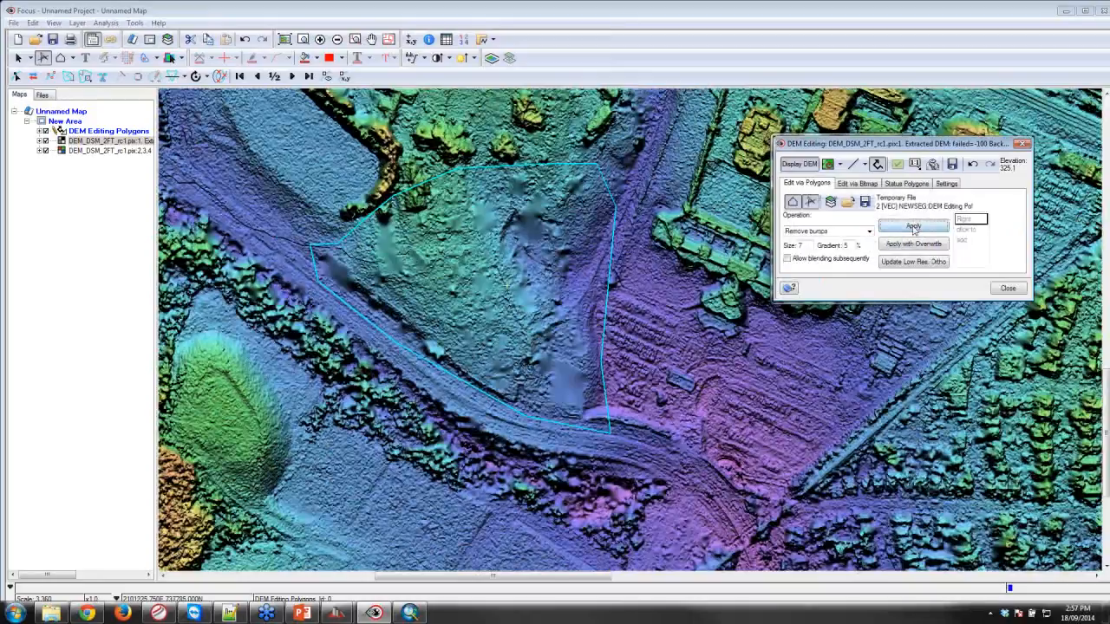
- Apply the Remove pits operation with size 7 and a 5% gradient inside the polygon, and move the DEM Editing dialog aside
{"action": "left_click", "coordinate": [835, 232]}
{"action": "left_click", "coordinate": [815, 294]}
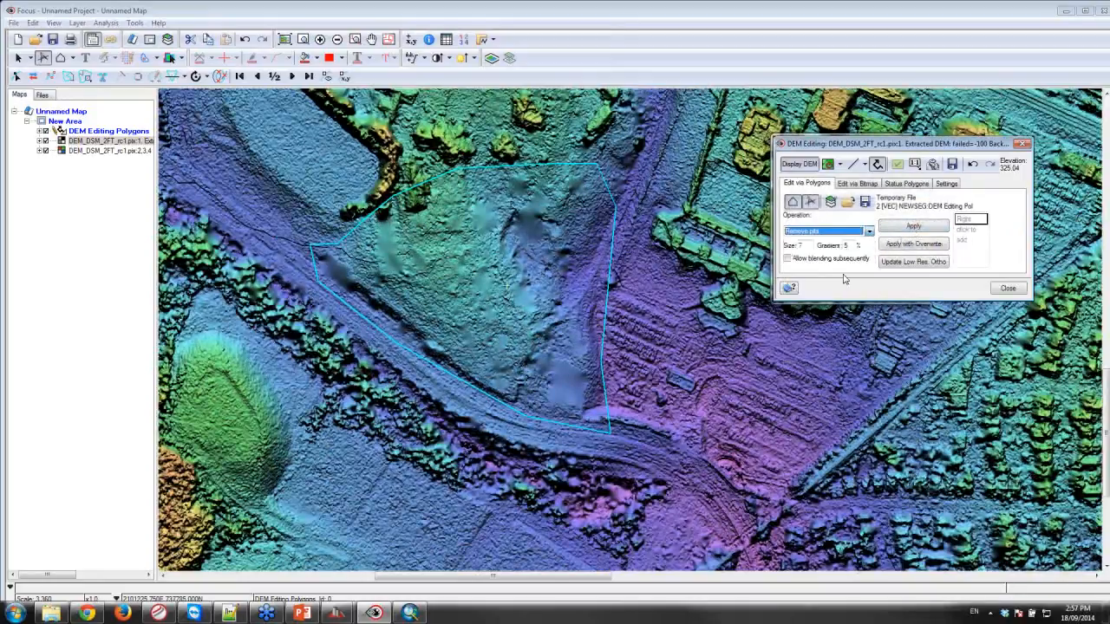
{"action": "left_click", "coordinate": [913, 226]}
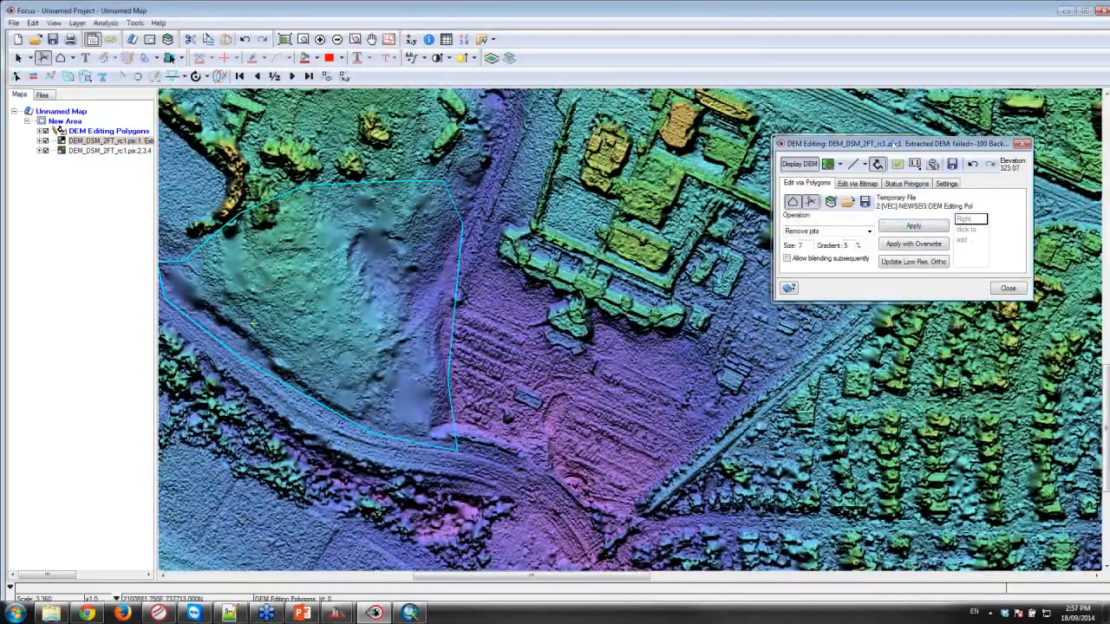
{"action": "left_click_drag", "start_coordinate": [862, 144], "coordinate": [694, 184]}
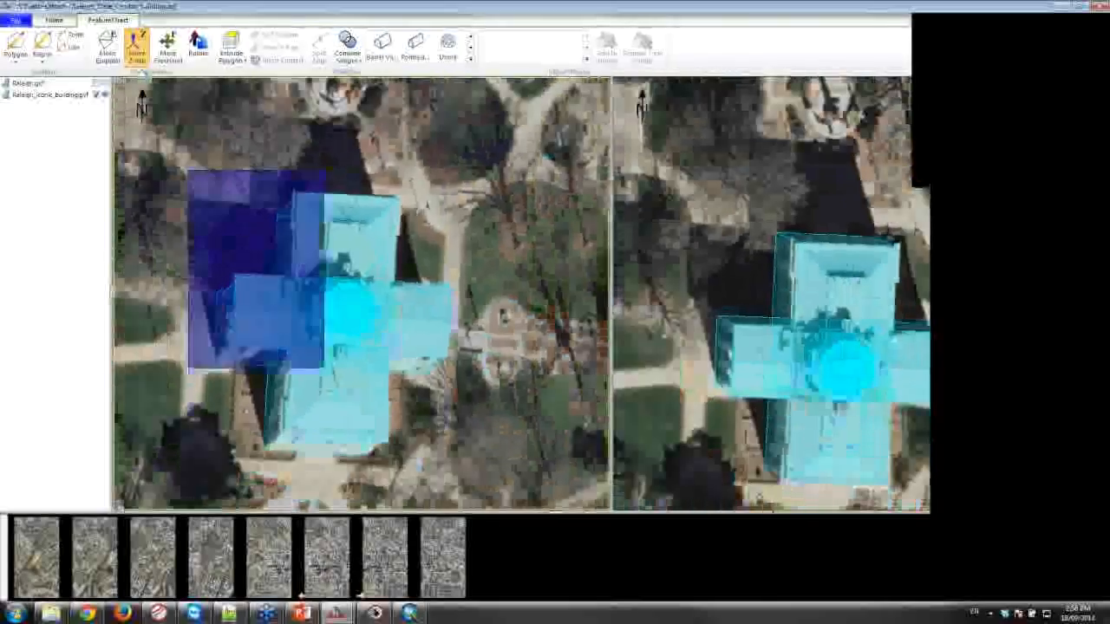
- Select all the extracted State Capitol model parts in the stereo image view and delete them
{"action": "left_click_drag", "start_coordinate": [324, 370], "coordinate": [520, 478]}
{"action": "key", "text": "Delete"}
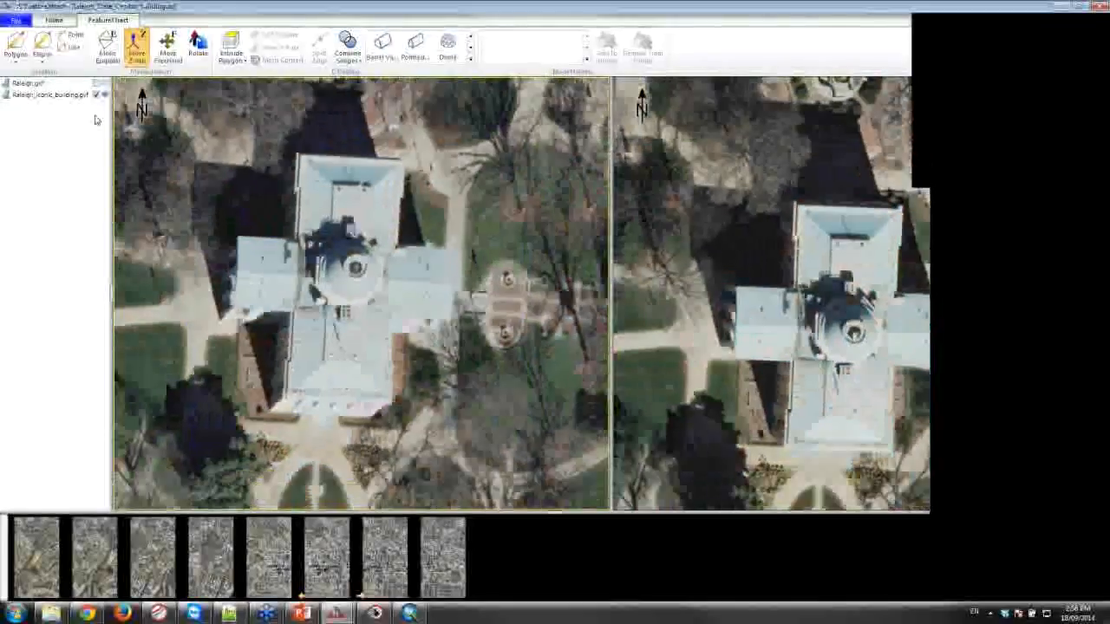
- Darken the State Capitol stereo imagery, setting the left image's brightness to -20%
{"action": "left_click", "coordinate": [54, 19]}
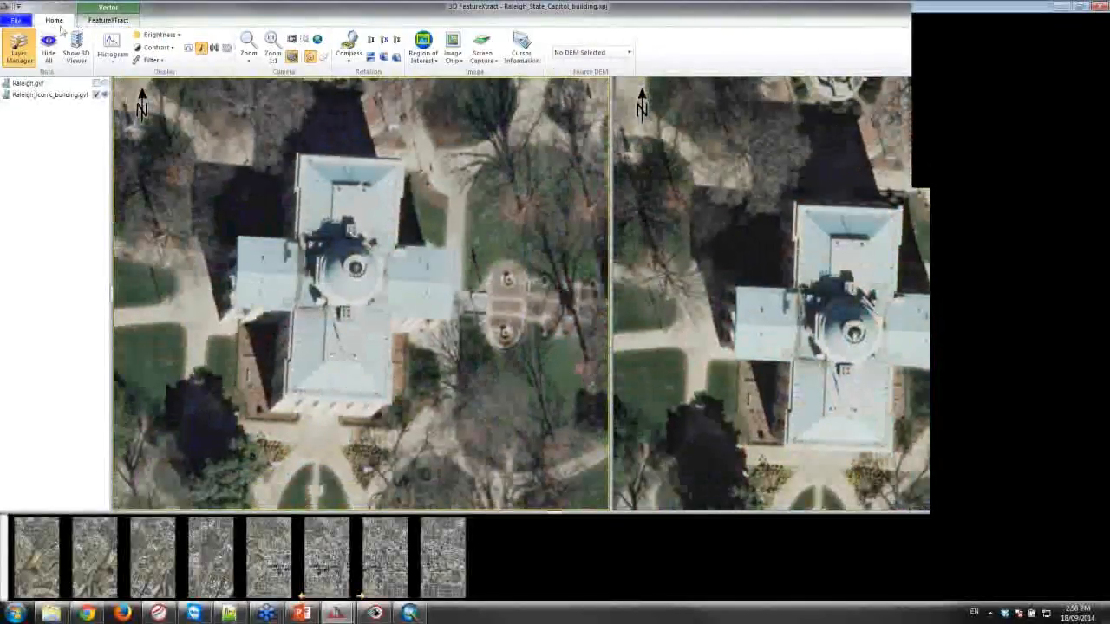
{"action": "left_click", "coordinate": [177, 36]}
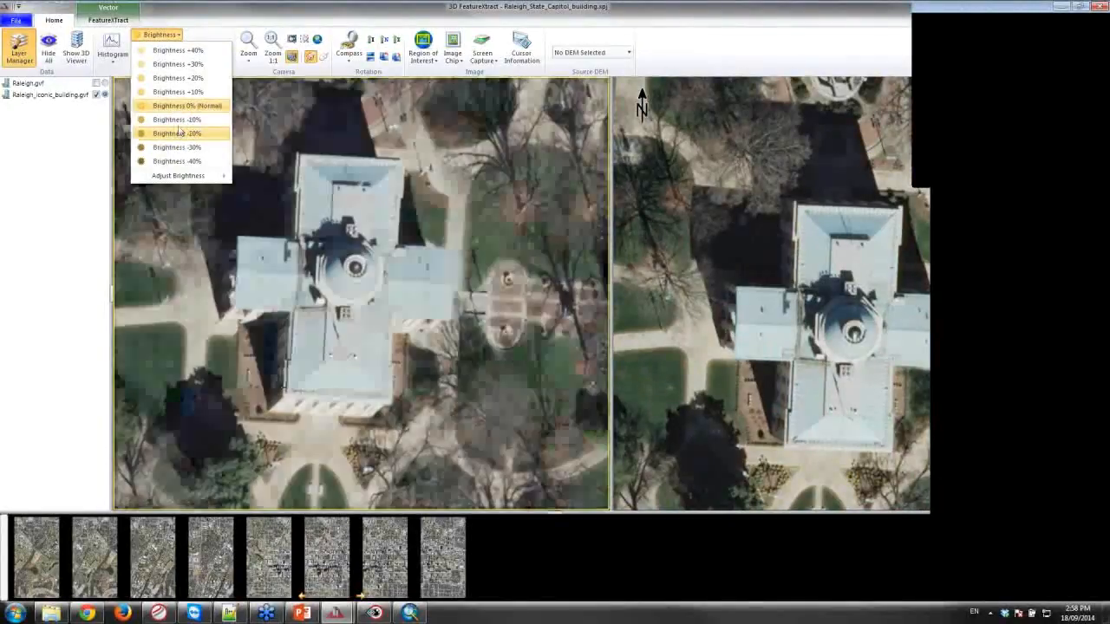
{"action": "left_click", "coordinate": [180, 134]}
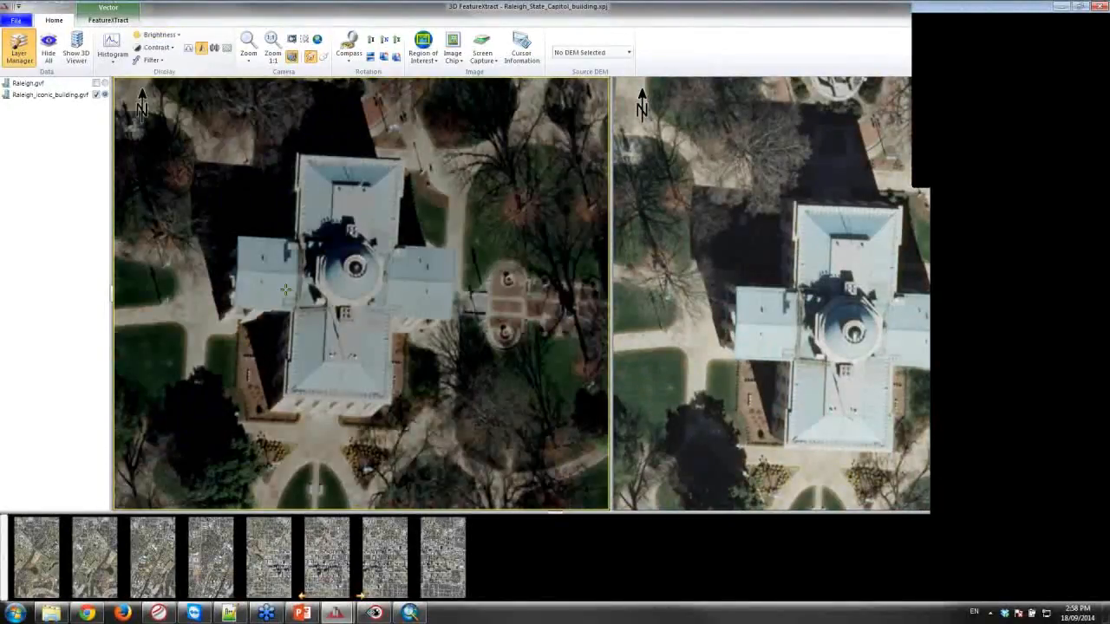
{"action": "left_click_drag", "start_coordinate": [852, 305], "coordinate": [788, 250]}
{"action": "scroll", "coordinate": [789, 249], "scroll_direction": "up", "scroll_amount": 3}
{"action": "left_click", "coordinate": [159, 36]}
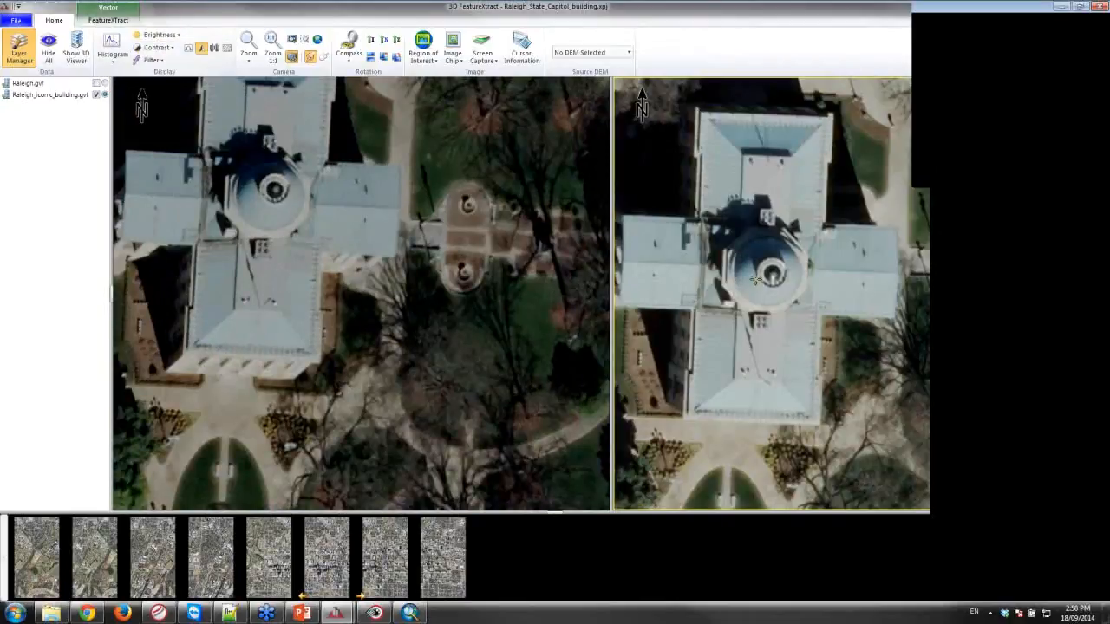
- Reset the right stereo image of the State Capitol to Brightness 0% (Normal) and Contrast 0% (Normal)
{"action": "left_click_drag", "start_coordinate": [759, 275], "coordinate": [759, 279]}
{"action": "scroll", "coordinate": [759, 277], "scroll_direction": "up", "scroll_amount": 5}
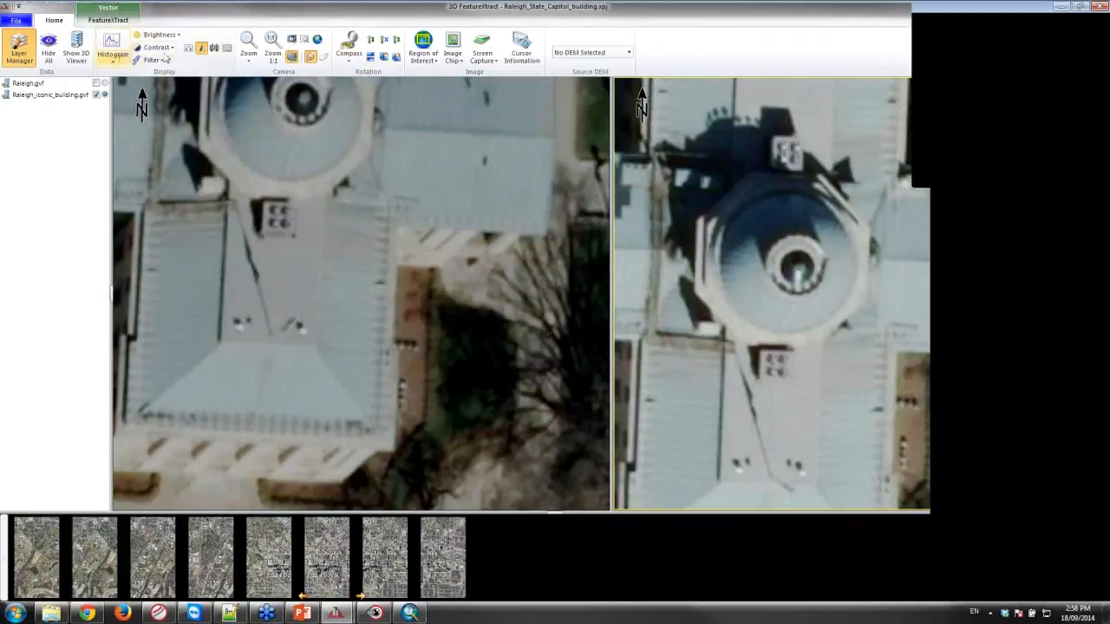
{"action": "left_click", "coordinate": [136, 45]}
{"action": "left_click", "coordinate": [136, 43]}
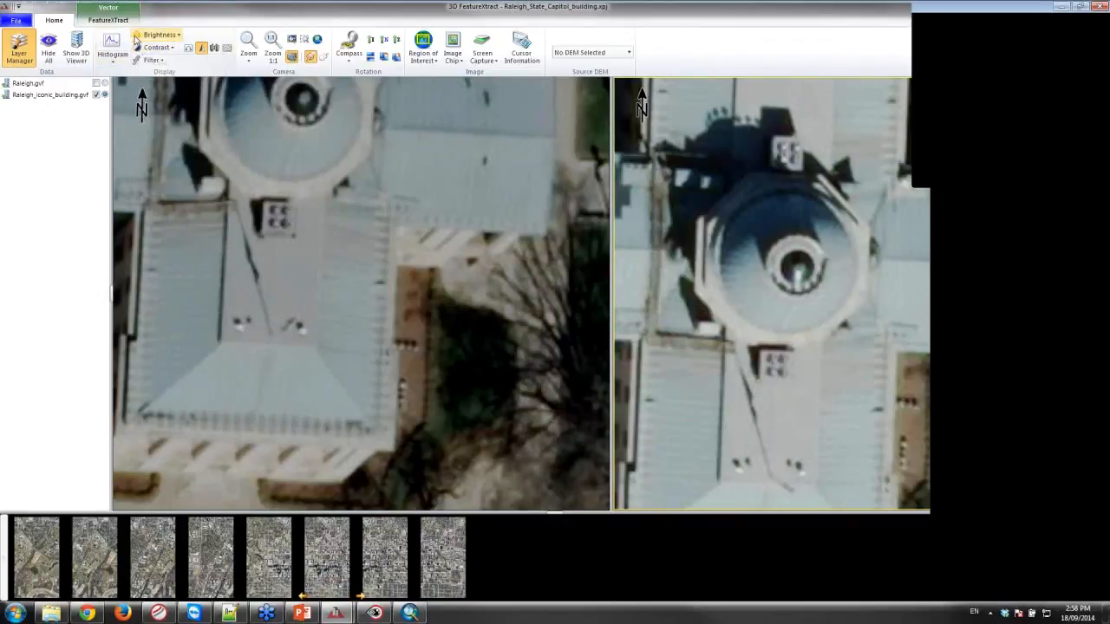
{"action": "left_click", "coordinate": [159, 34]}
{"action": "left_click", "coordinate": [163, 109]}
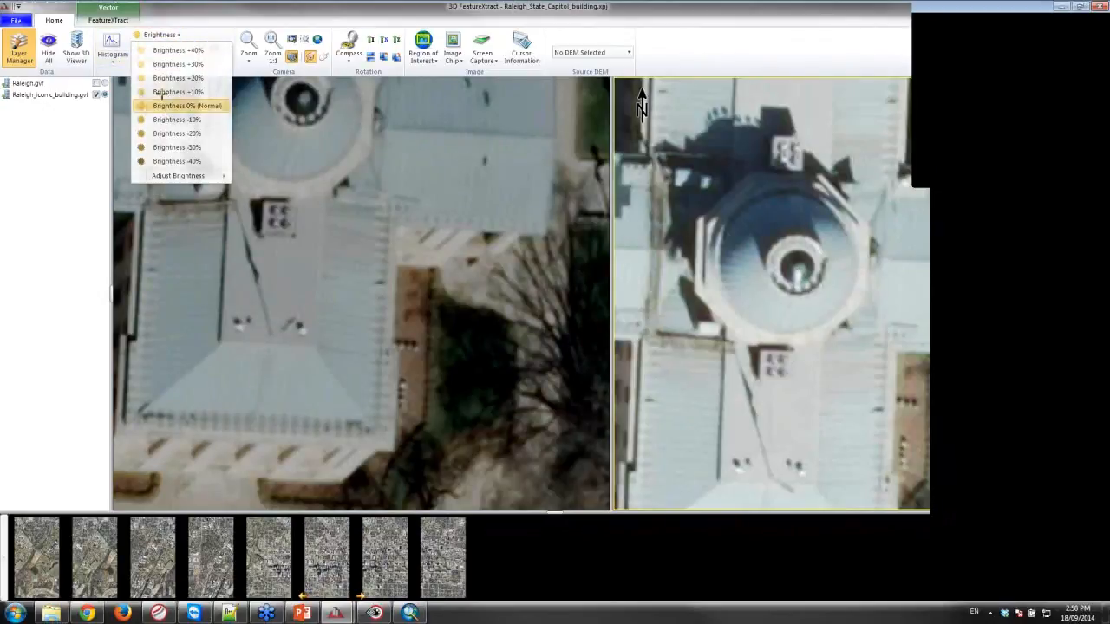
{"action": "left_click", "coordinate": [154, 48]}
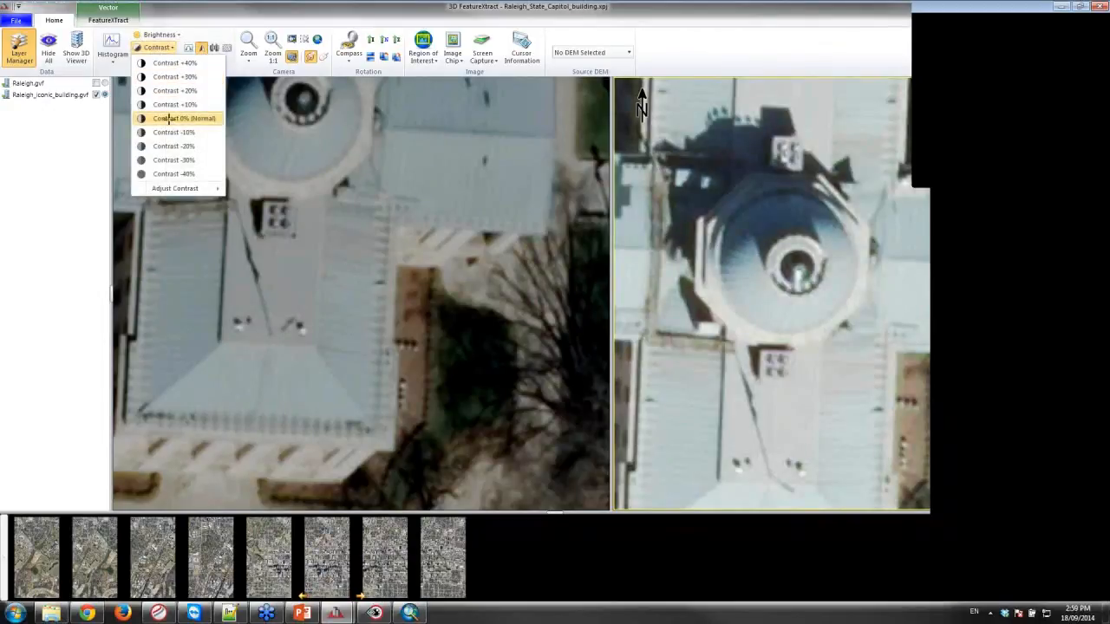
{"action": "left_click", "coordinate": [174, 113]}
- Reset the left stereo image of the State Capitol to Brightness 0% (Normal) and Contrast 0% (Normal)
{"action": "left_click_drag", "start_coordinate": [406, 145], "coordinate": [411, 270]}
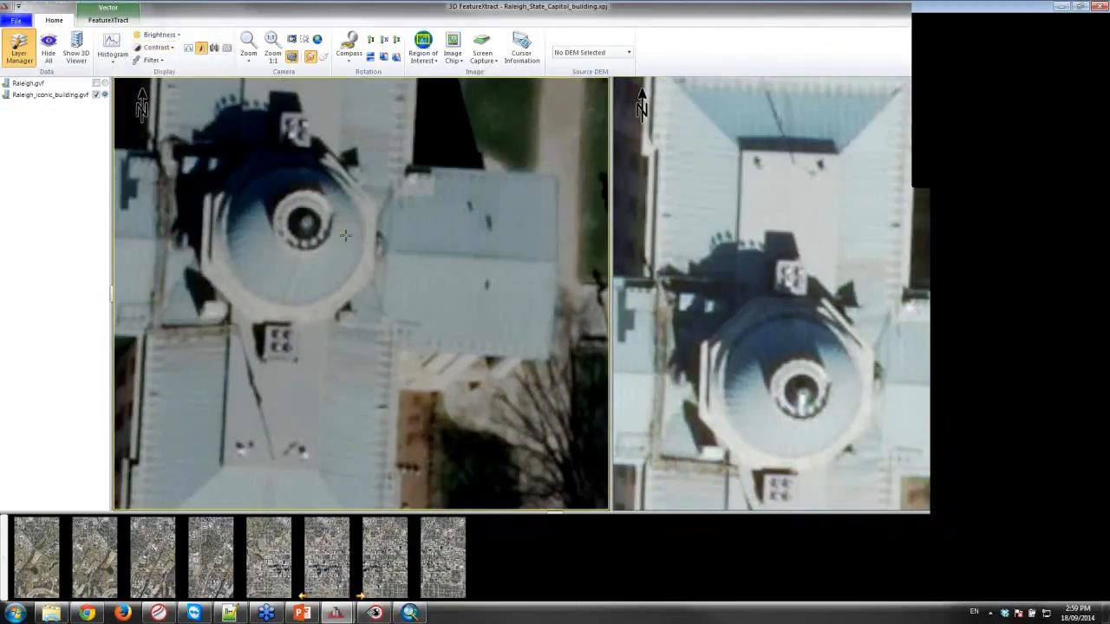
{"action": "left_click", "coordinate": [156, 48]}
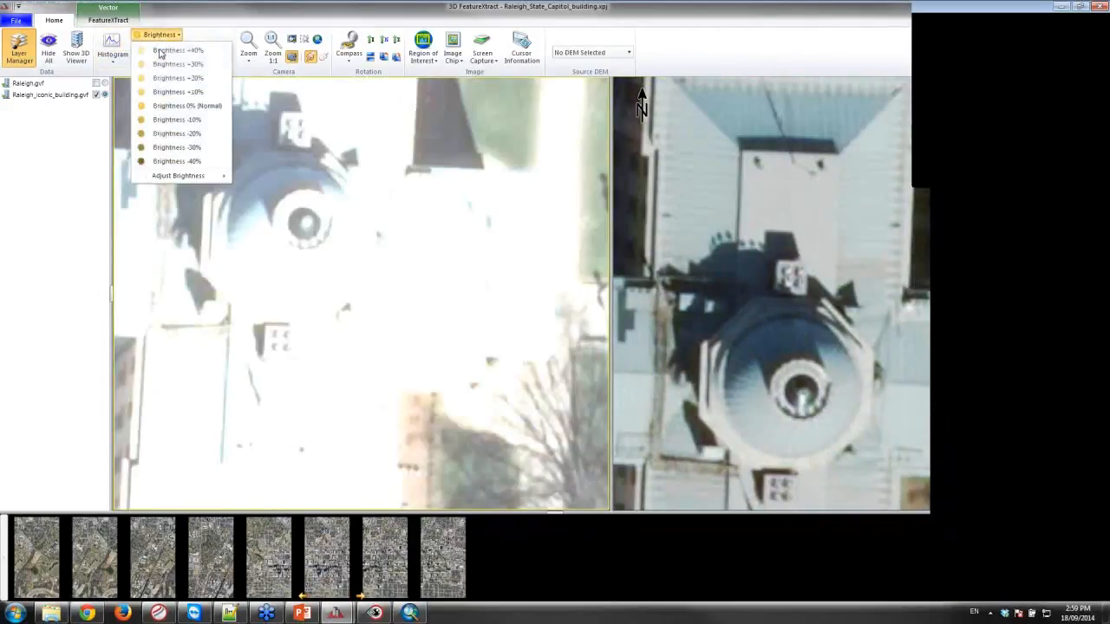
{"action": "left_click", "coordinate": [169, 107]}
{"action": "left_click", "coordinate": [157, 47]}
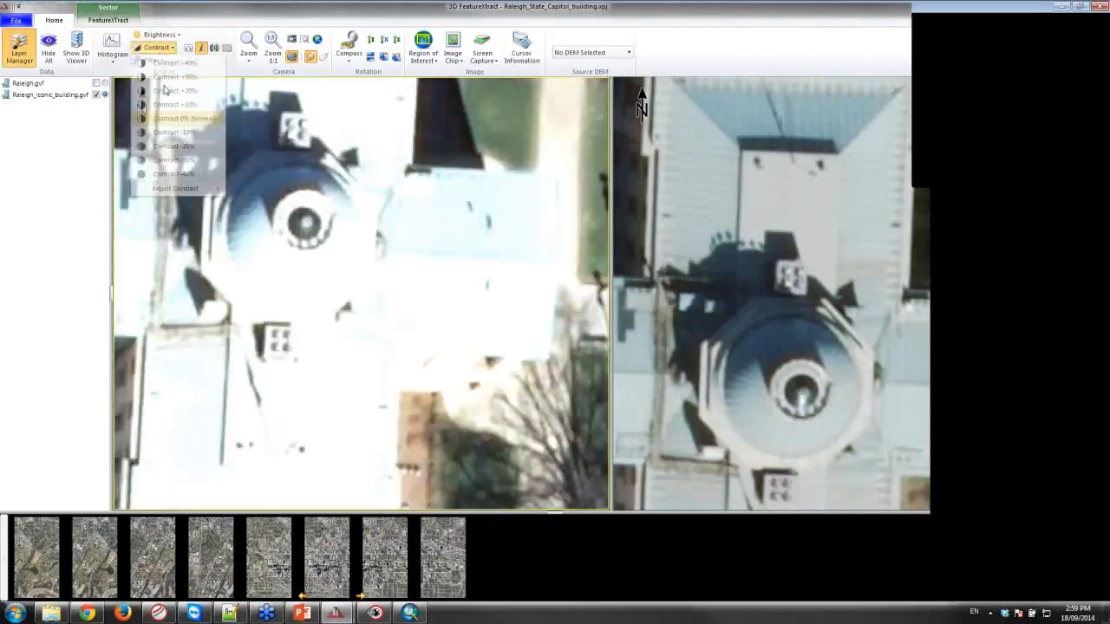
{"action": "left_click", "coordinate": [178, 112]}
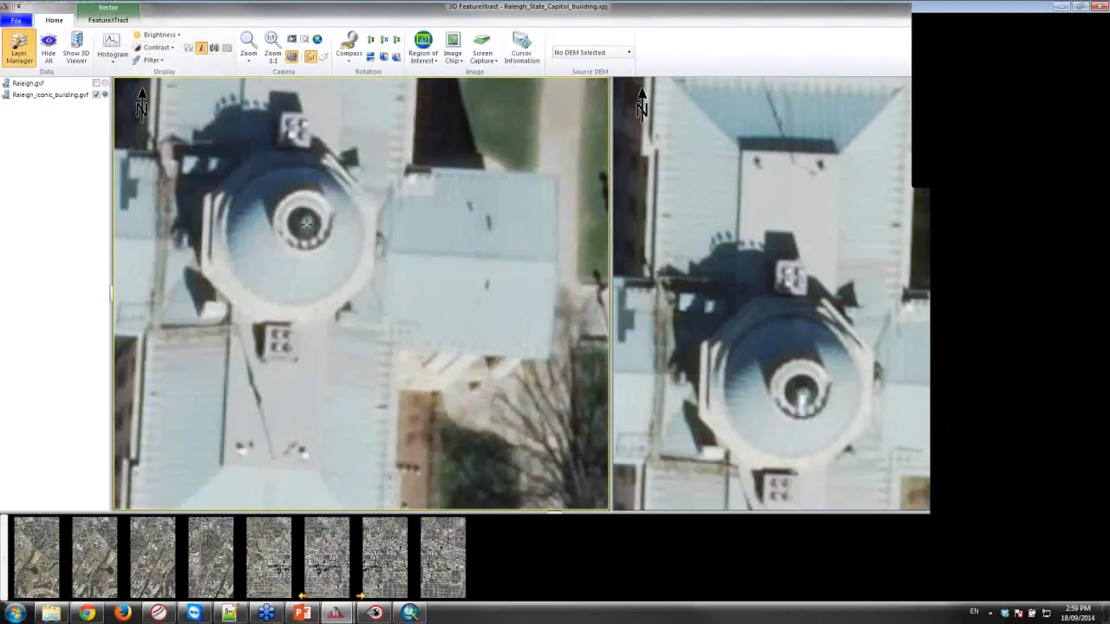
{"action": "scroll", "coordinate": [306, 224], "scroll_direction": "down", "scroll_amount": 2}
{"action": "left_click_drag", "start_coordinate": [325, 249], "coordinate": [305, 318]}
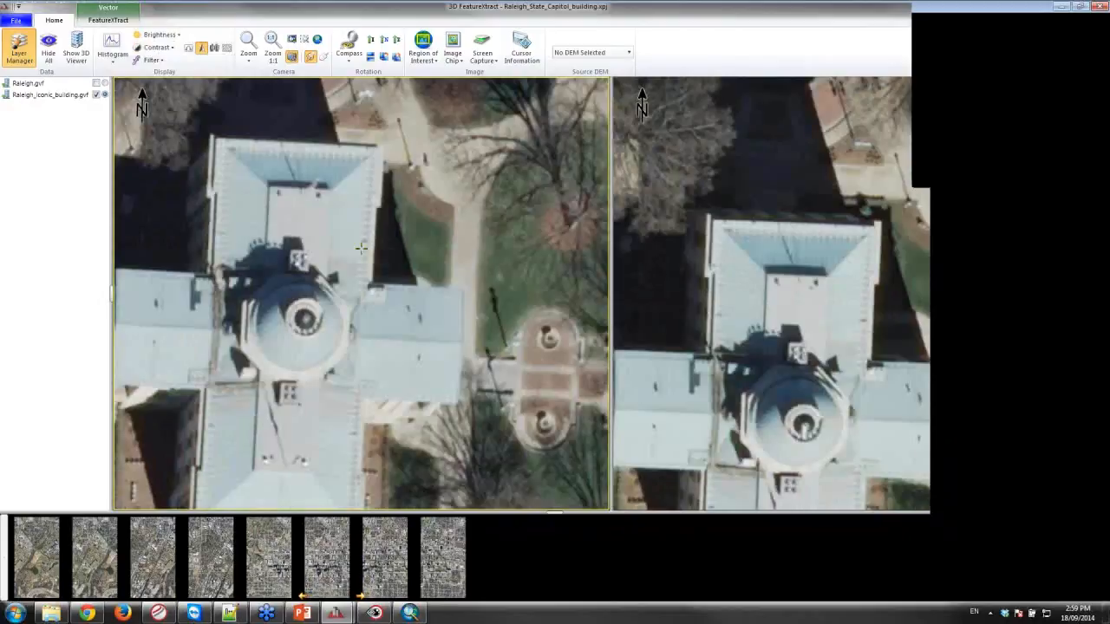
{"action": "scroll", "coordinate": [360, 252], "scroll_direction": "down", "scroll_amount": 2}
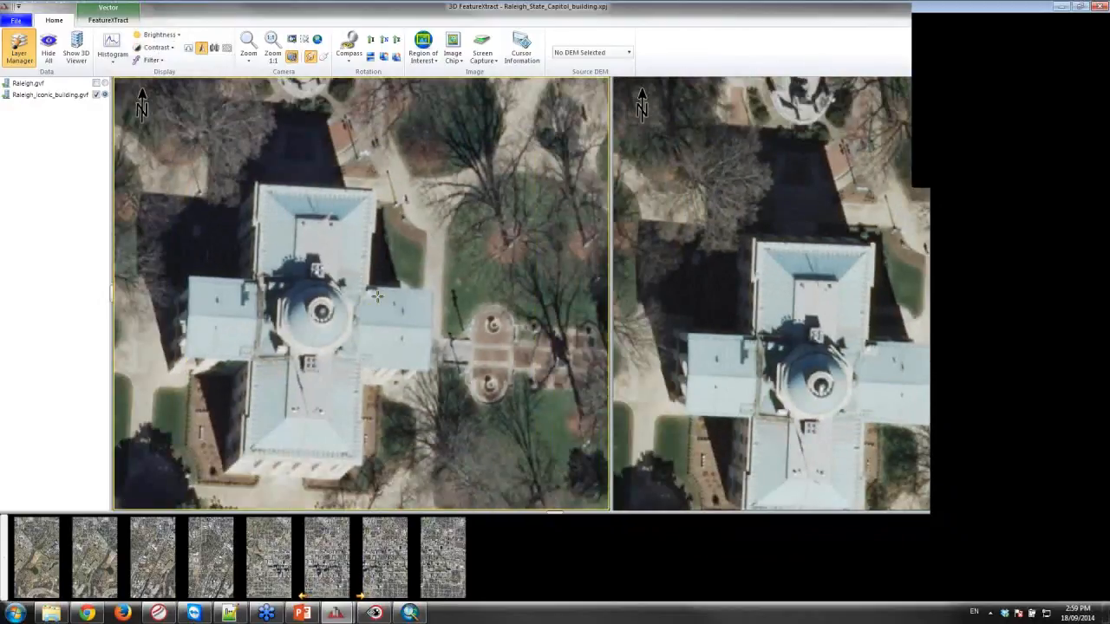
{"action": "left_click", "coordinate": [1094, 249]}
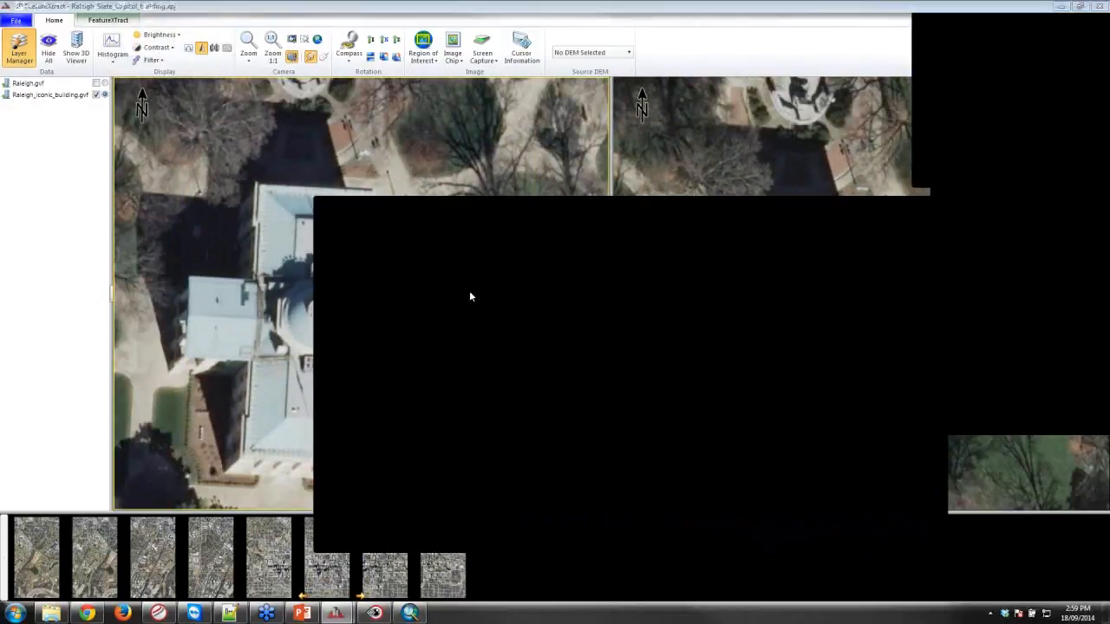